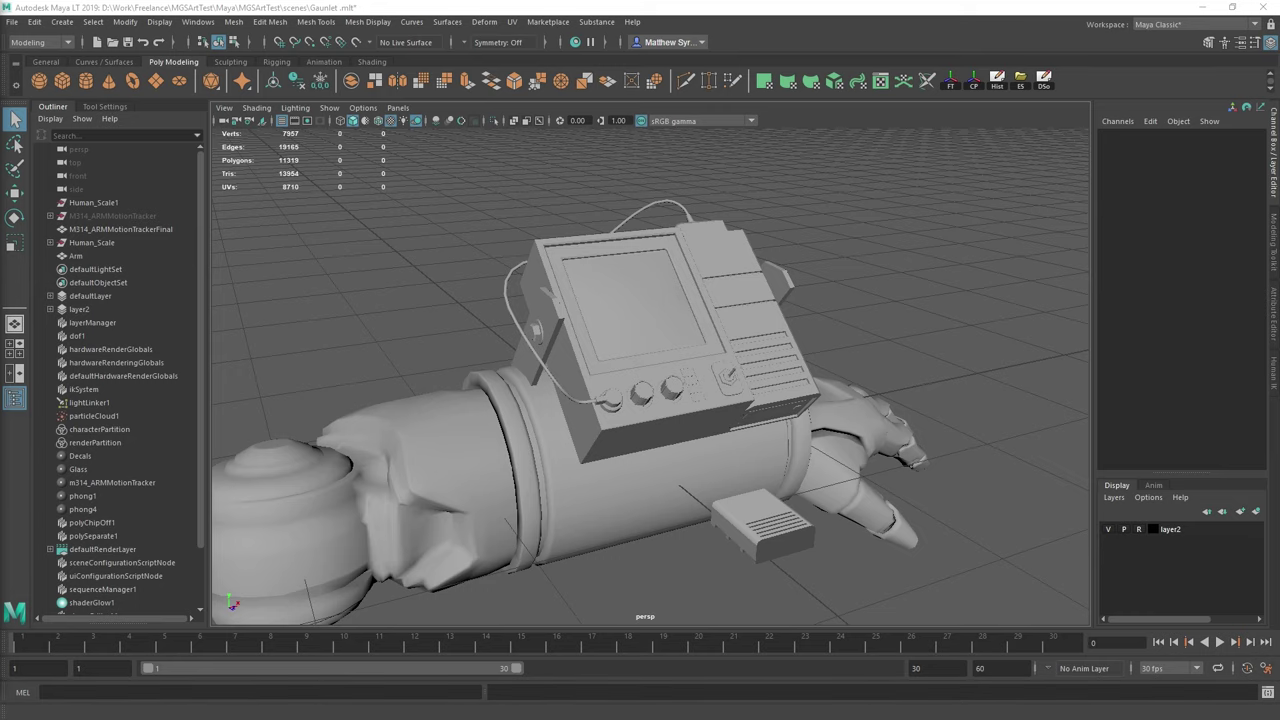
- Switch to the browser and examine the images of the Alien Isolation Motion Tracker artwork on ArtStation
alt+drag(669, 438, 741, 486)
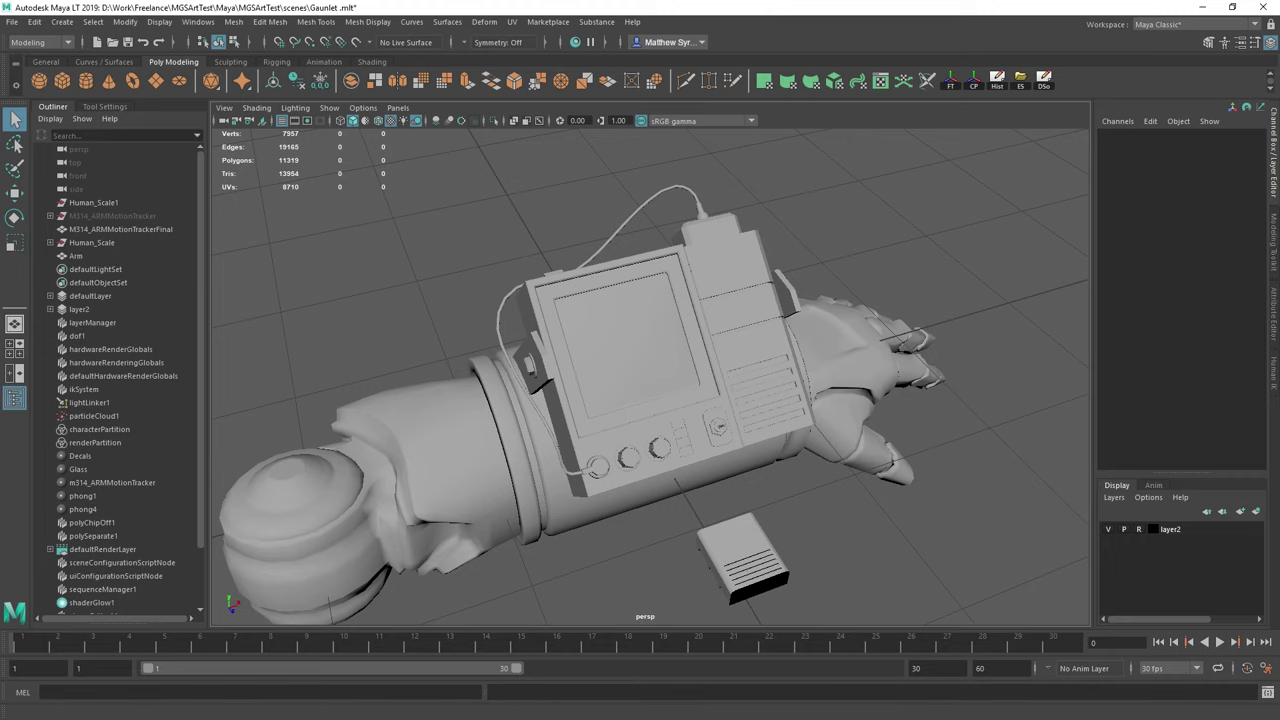
key(alt+Tab)
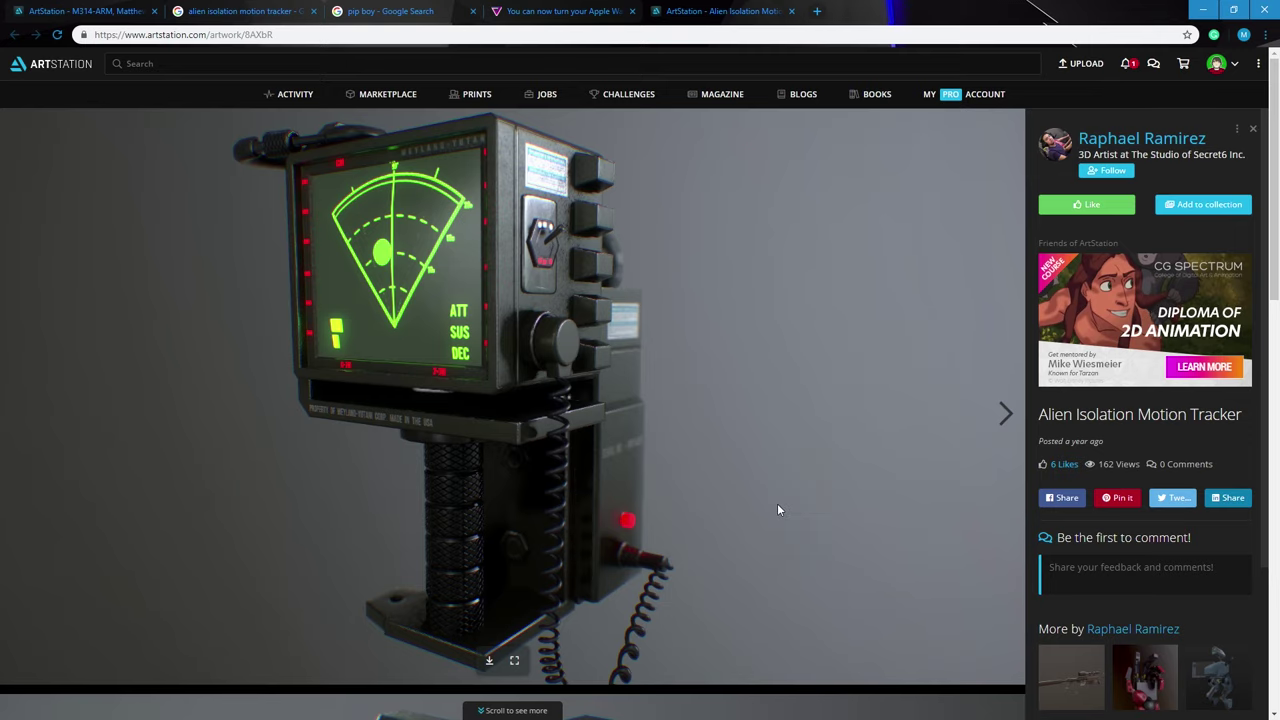
scroll(835, 502, down, 3)
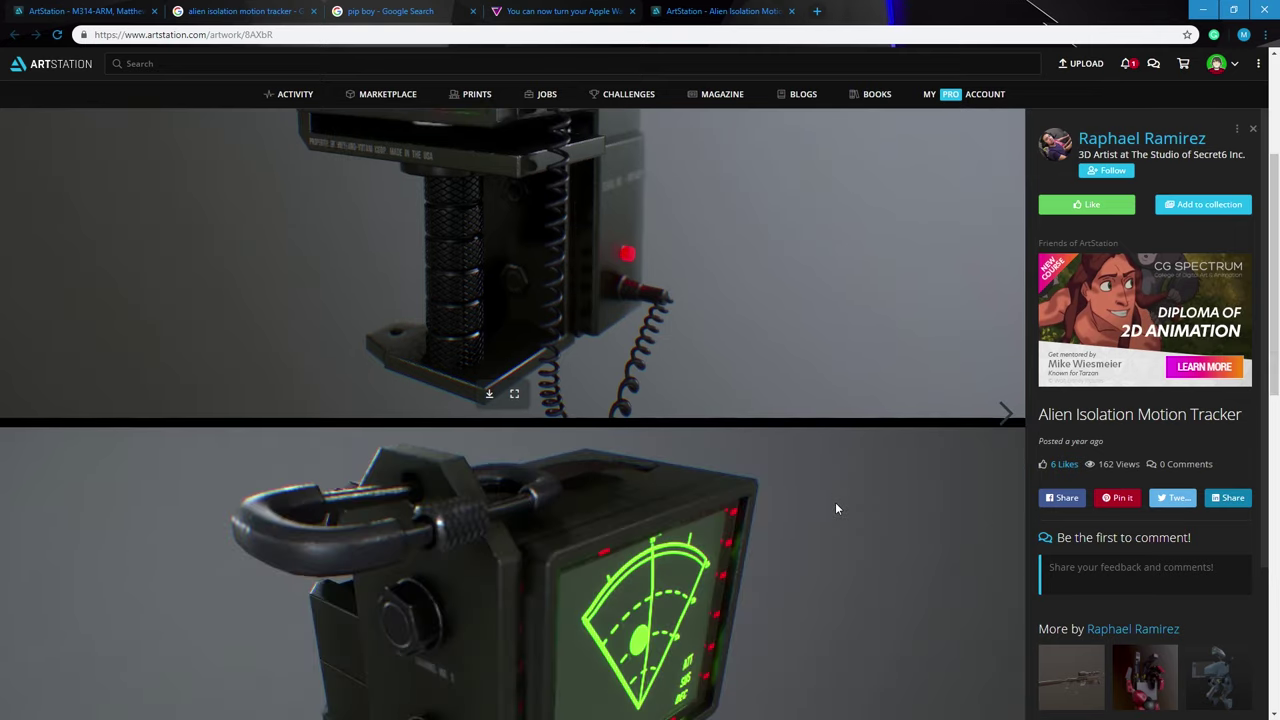
scroll(630, 562, down, 8)
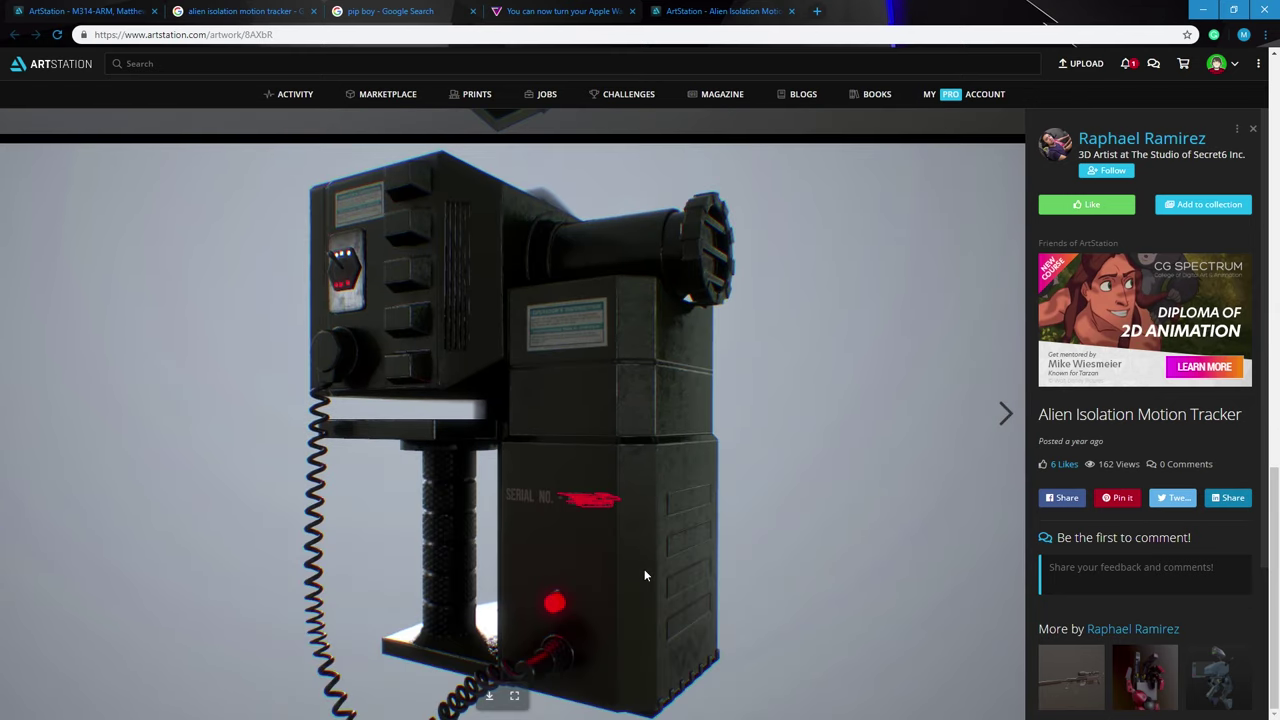
scroll(644, 569, down, 12)
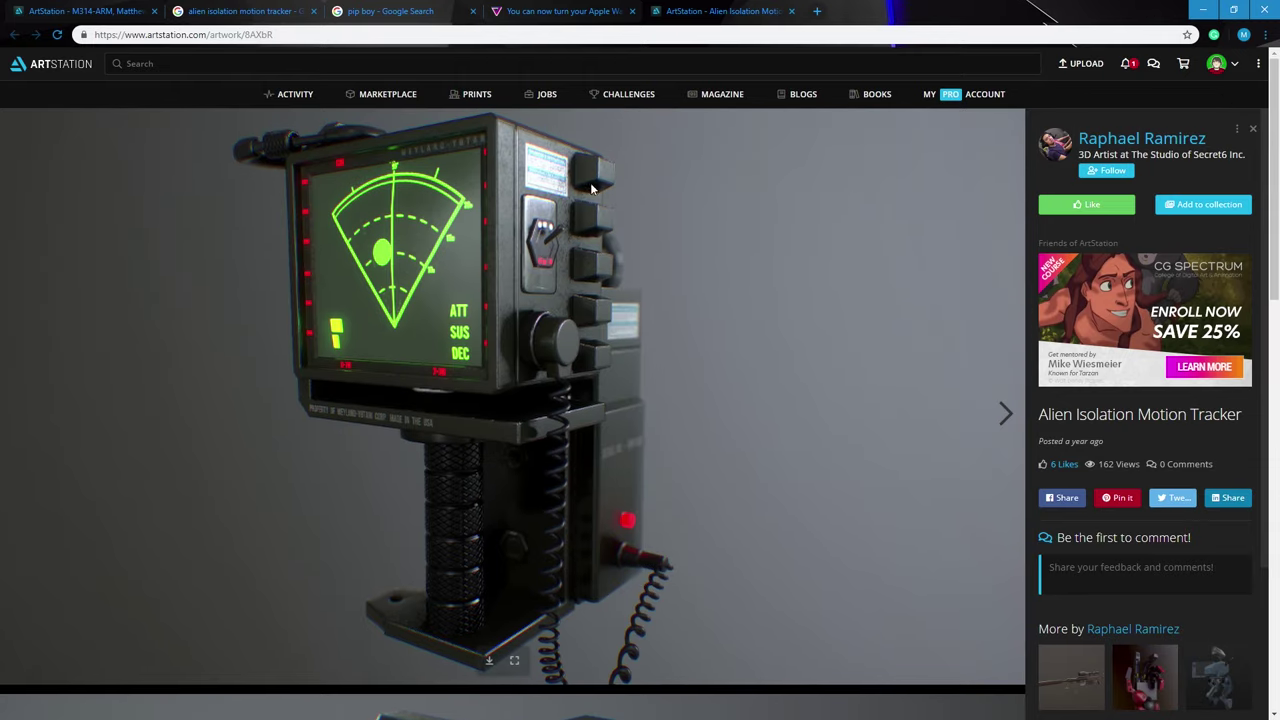
- Browse the "alien isolation motion tracker" image results and open the ArtStation reference showing two trackers on a black background
click(290, 11)
scroll(331, 206, up, 5)
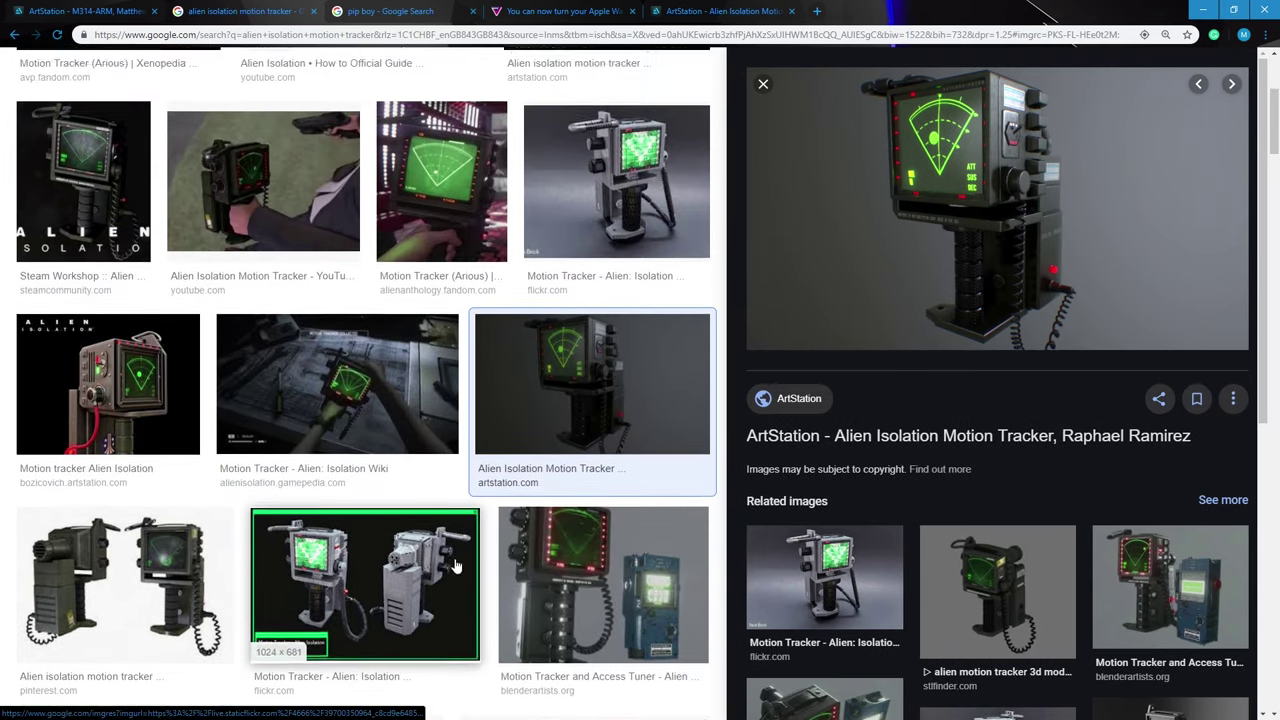
scroll(455, 566, up, 1)
scroll(236, 490, up, 1)
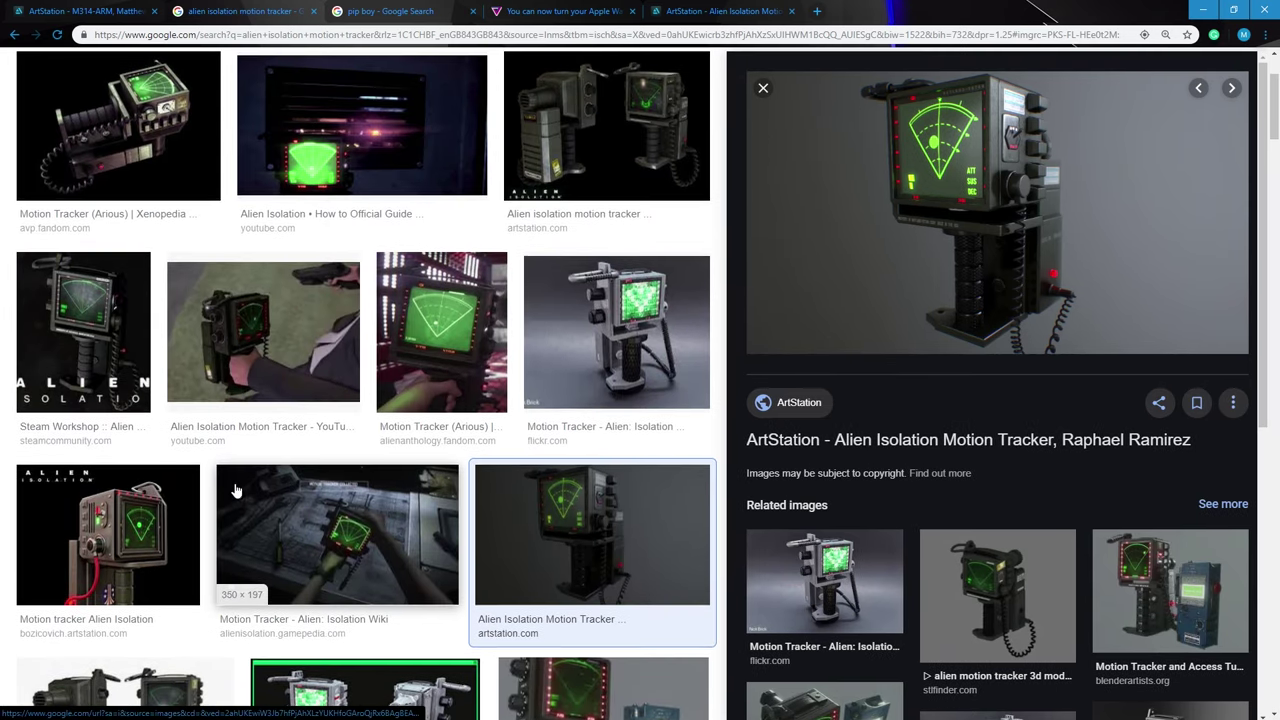
scroll(250, 492, up, 1)
scroll(540, 298, up, 1)
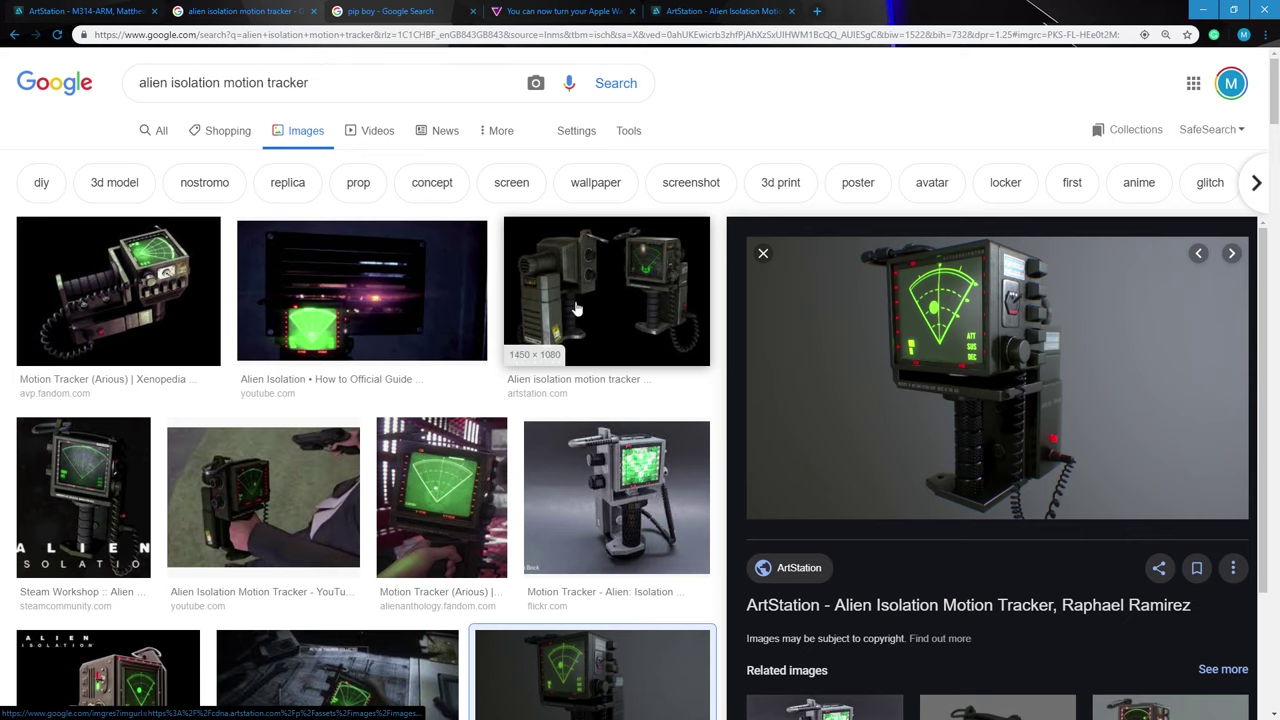
click(576, 309)
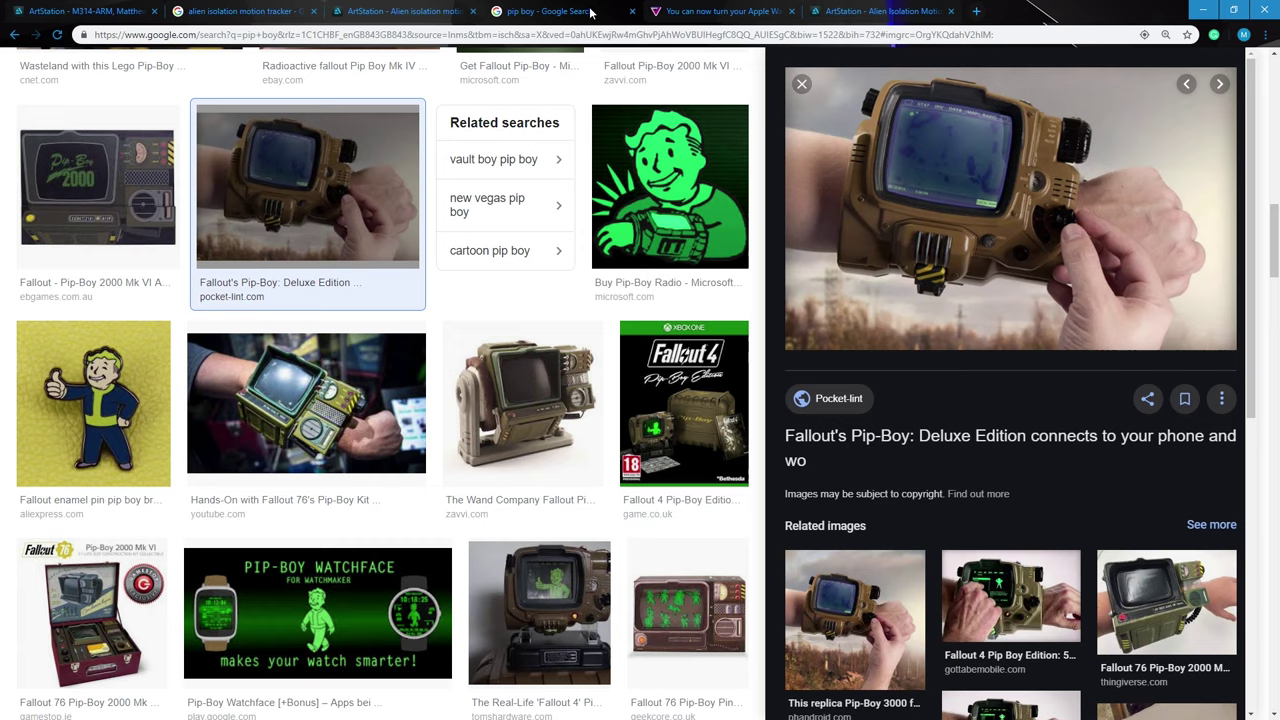
- Review the "pip boy" image results as reference, then return to Maya and view the gauntlet model
click(591, 12)
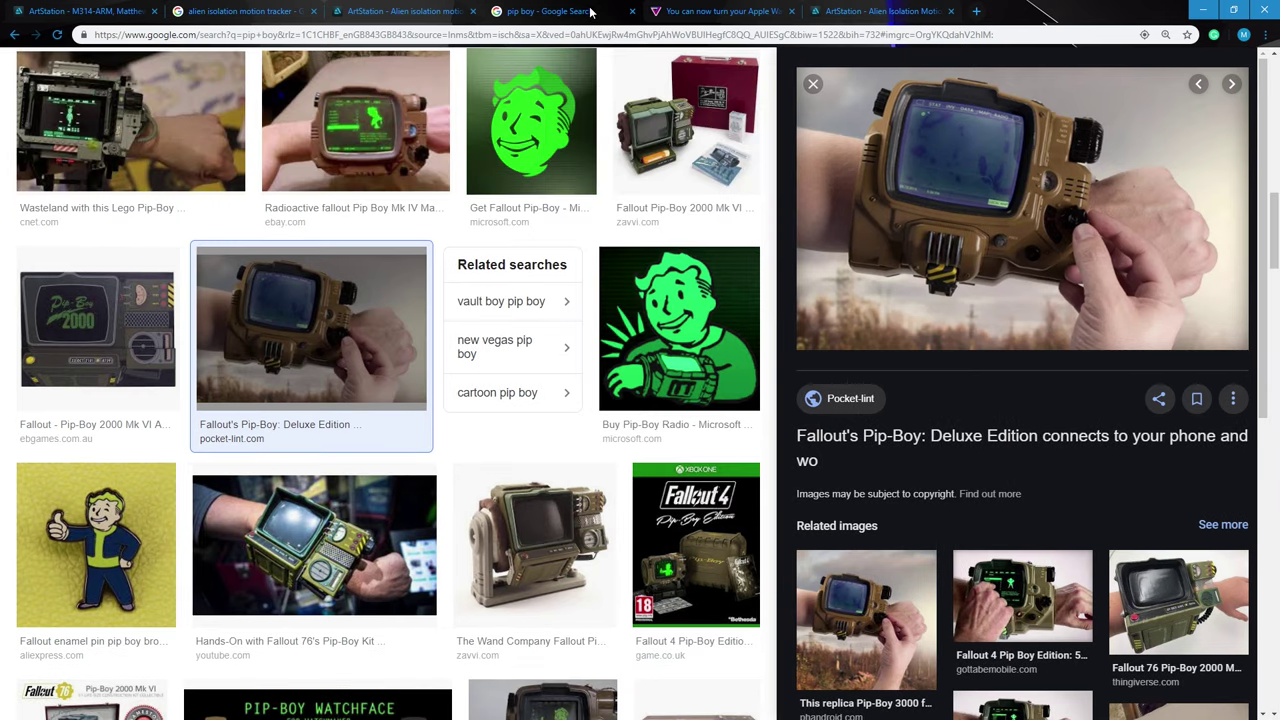
scroll(392, 415, up, 3)
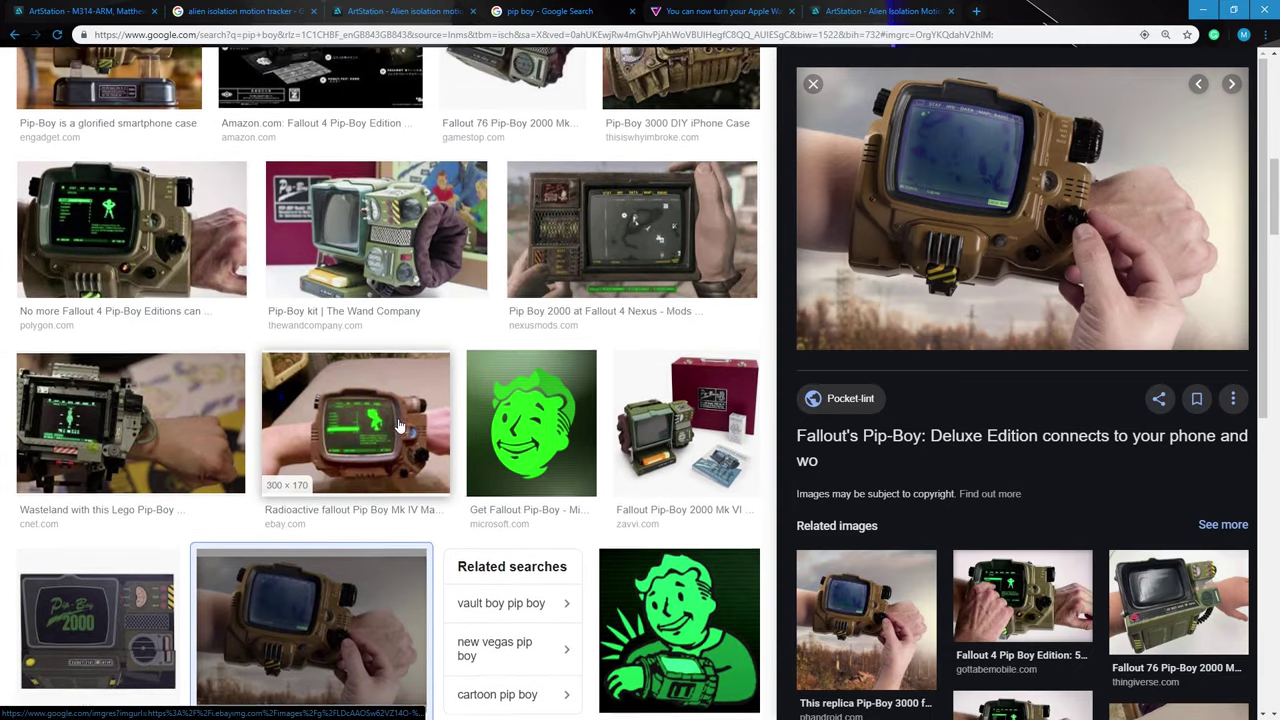
scroll(398, 427, up, 1)
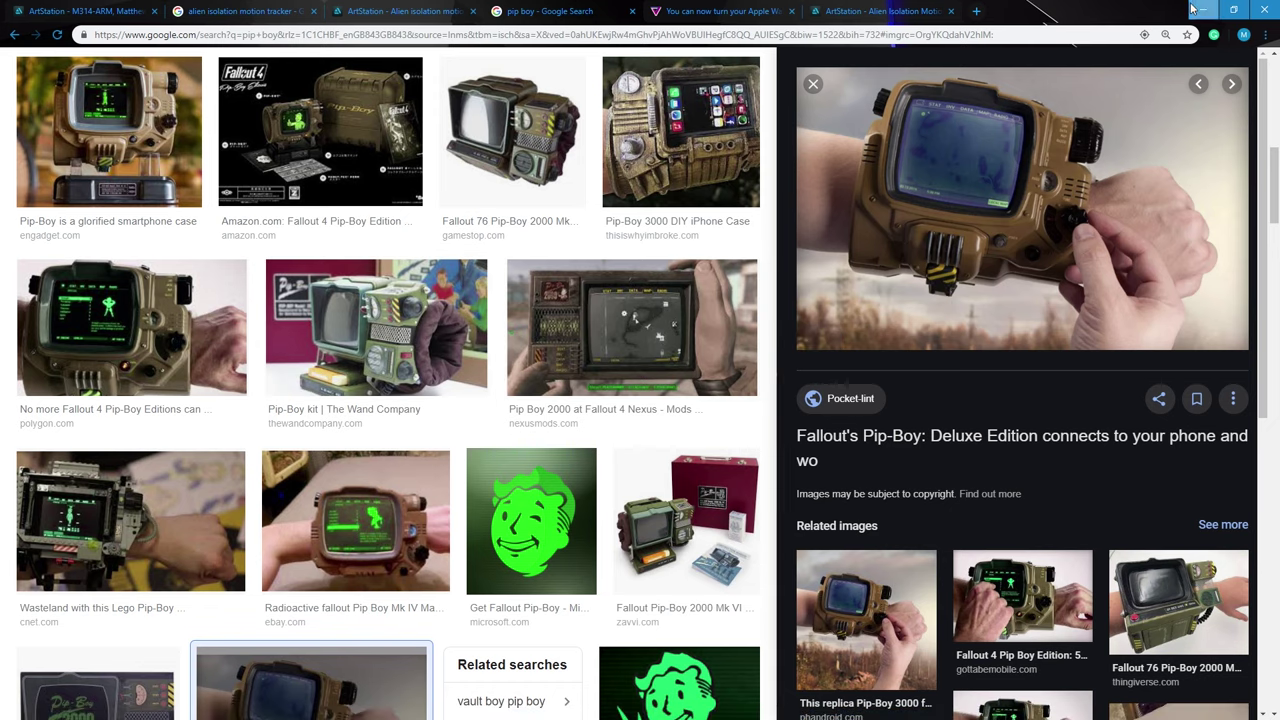
click(1195, 9)
alt+drag(663, 388, 735, 362)
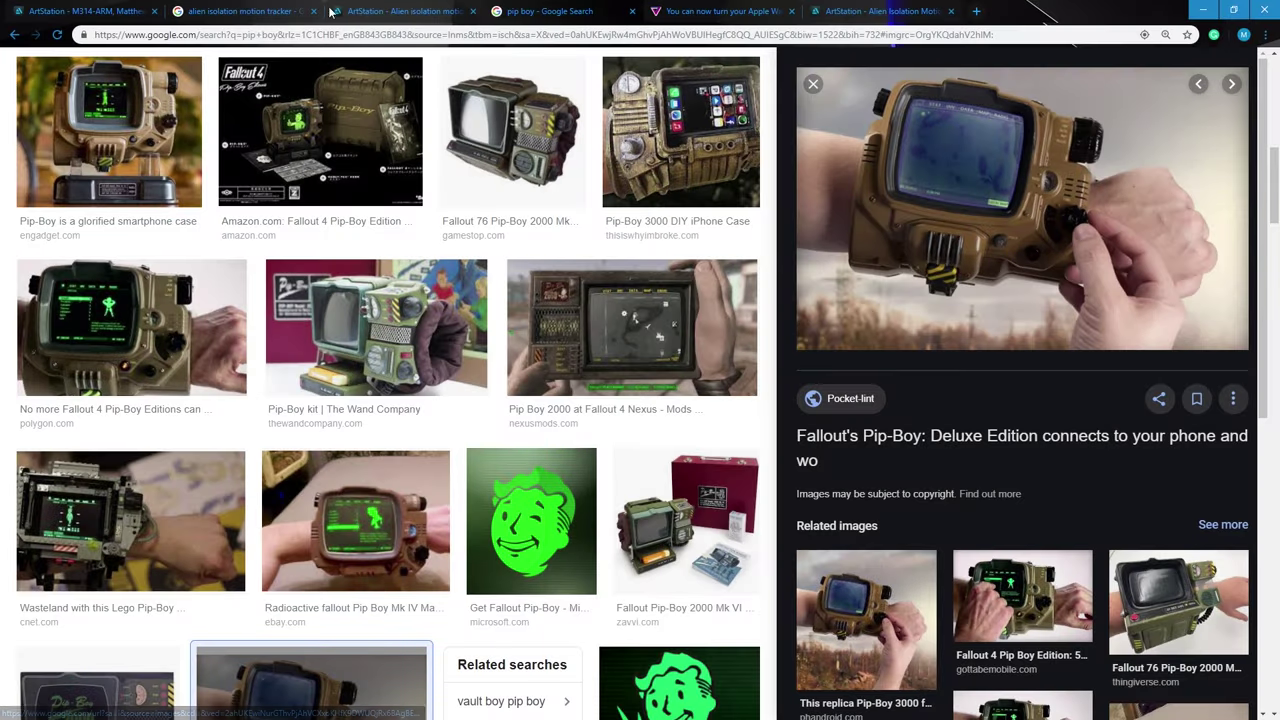
- Switch back to the browser, look through the M314-ARM artwork renders and load its interactive 3D viewer
click(100, 11)
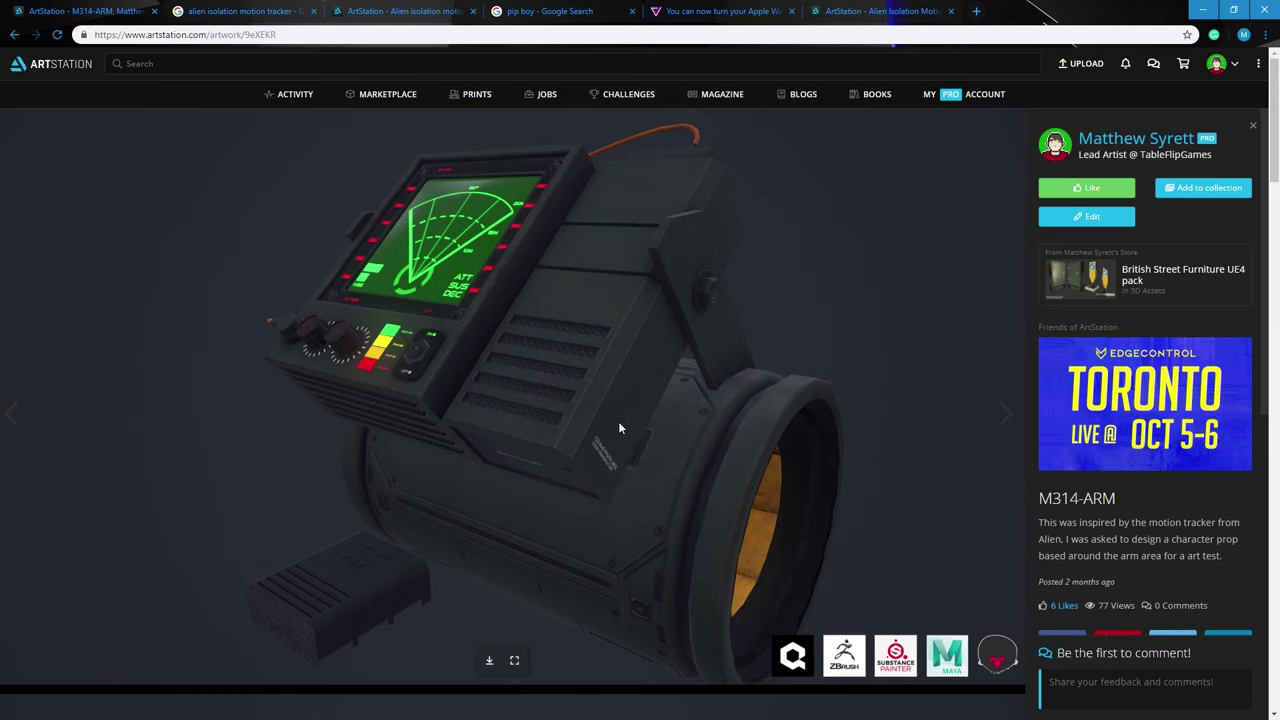
scroll(780, 466, down, 7)
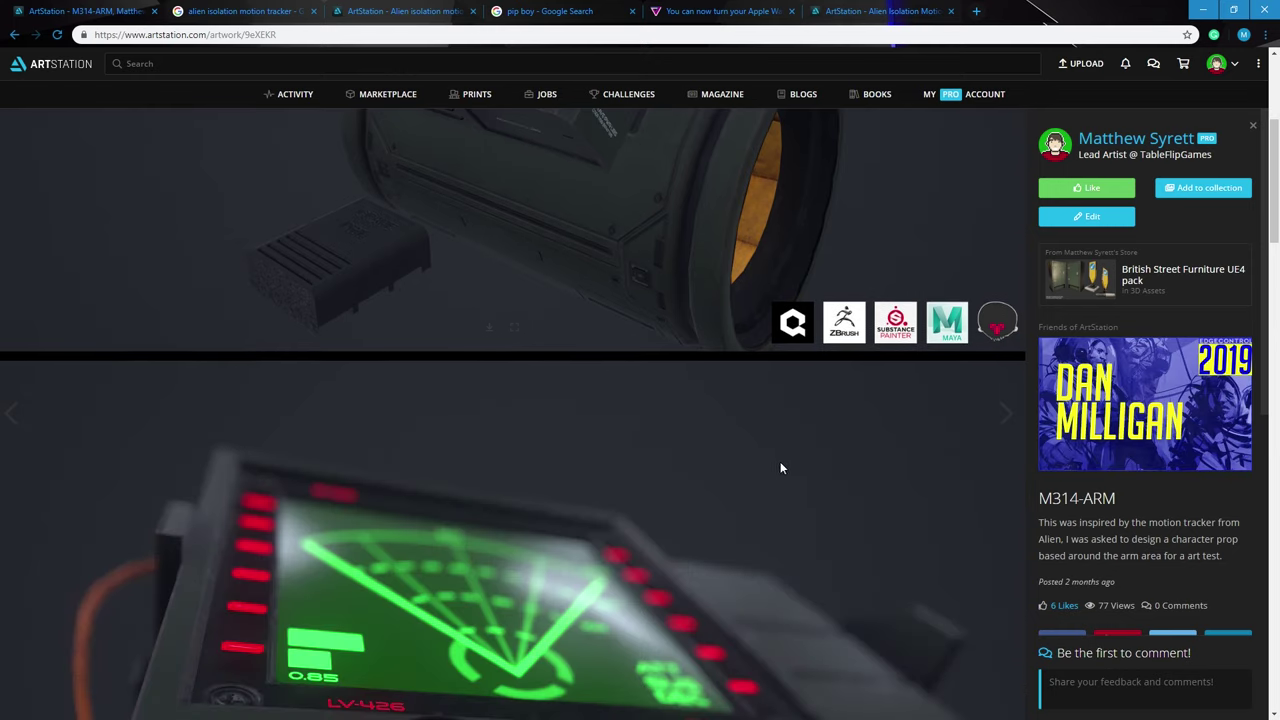
scroll(770, 463, down, 15)
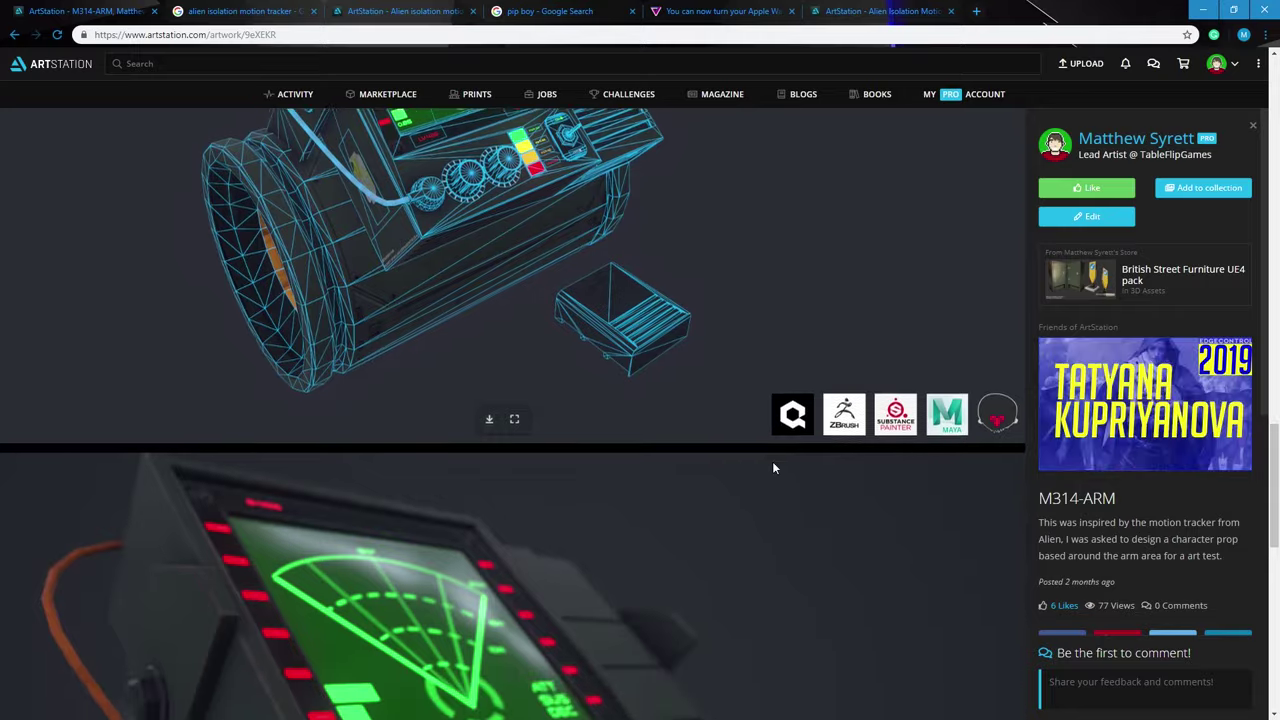
scroll(772, 464, down, 5)
click(508, 423)
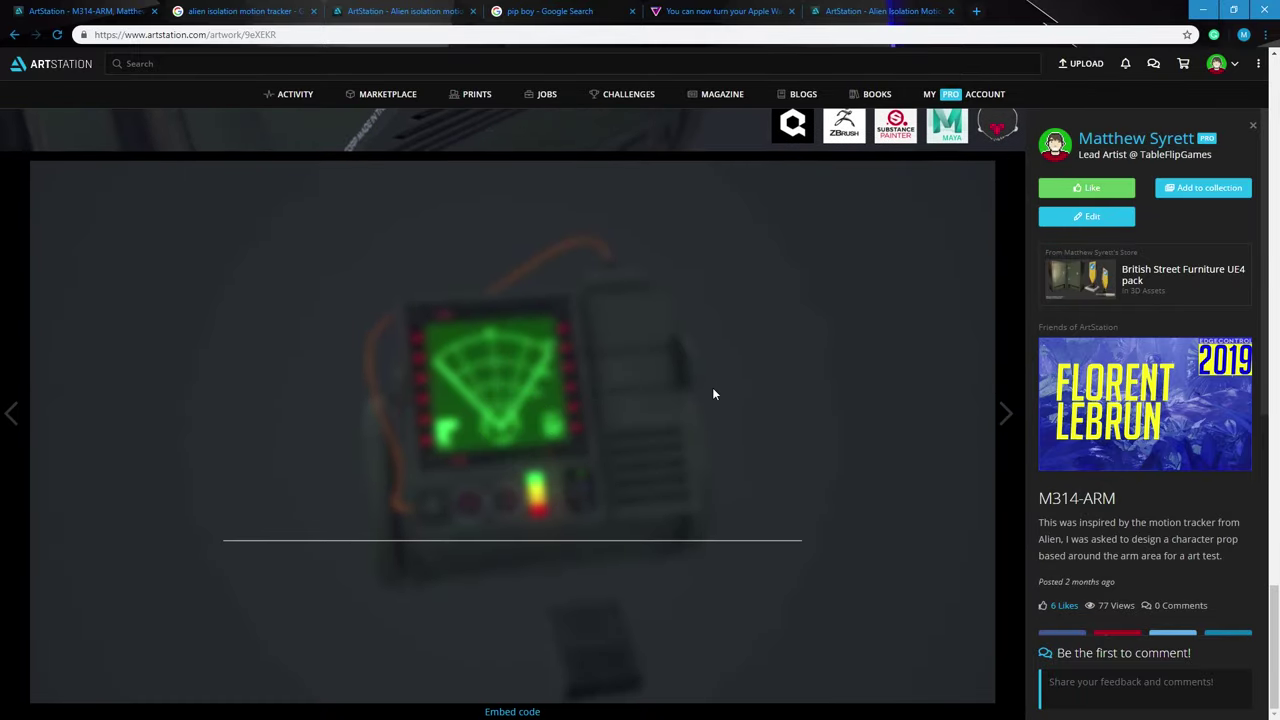
- Examine the textured M314-ARM model in the 3D viewer from the front, side, underside and back, including its screen and cable
drag(713, 394, 690, 412)
drag(611, 563, 486, 712)
drag(519, 498, 518, 369)
drag(492, 578, 720, 645)
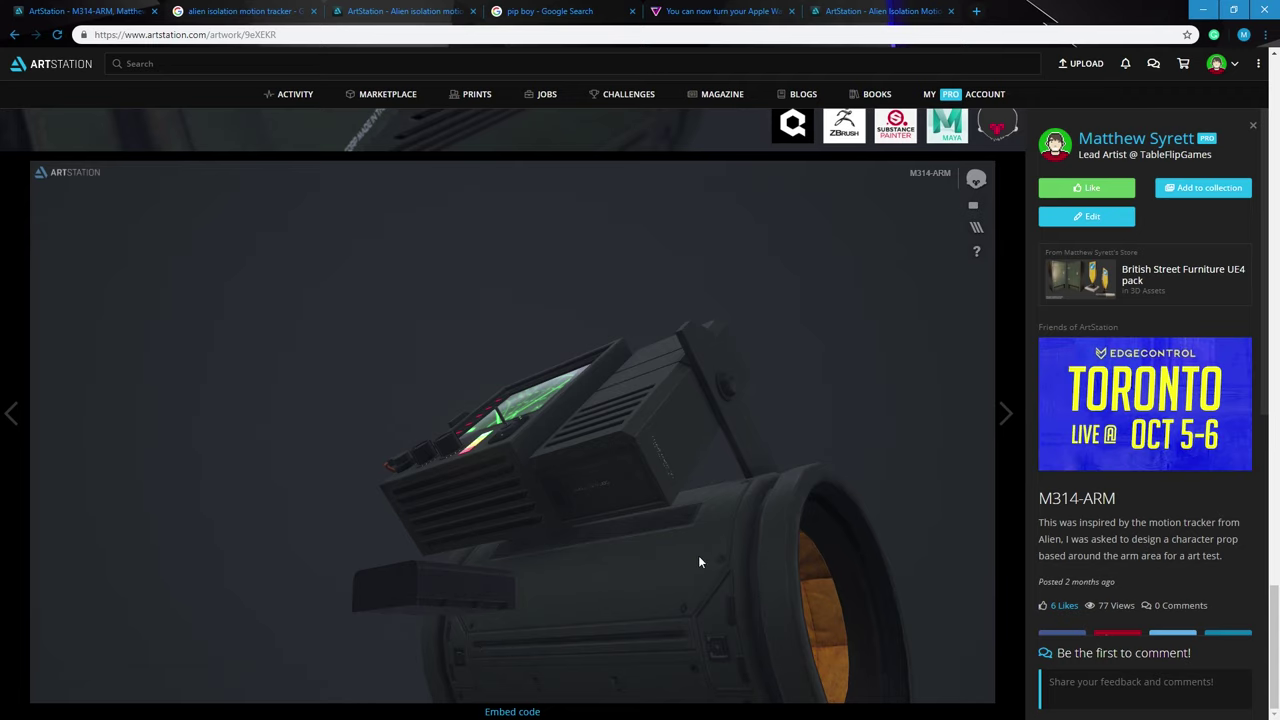
drag(628, 464, 791, 574)
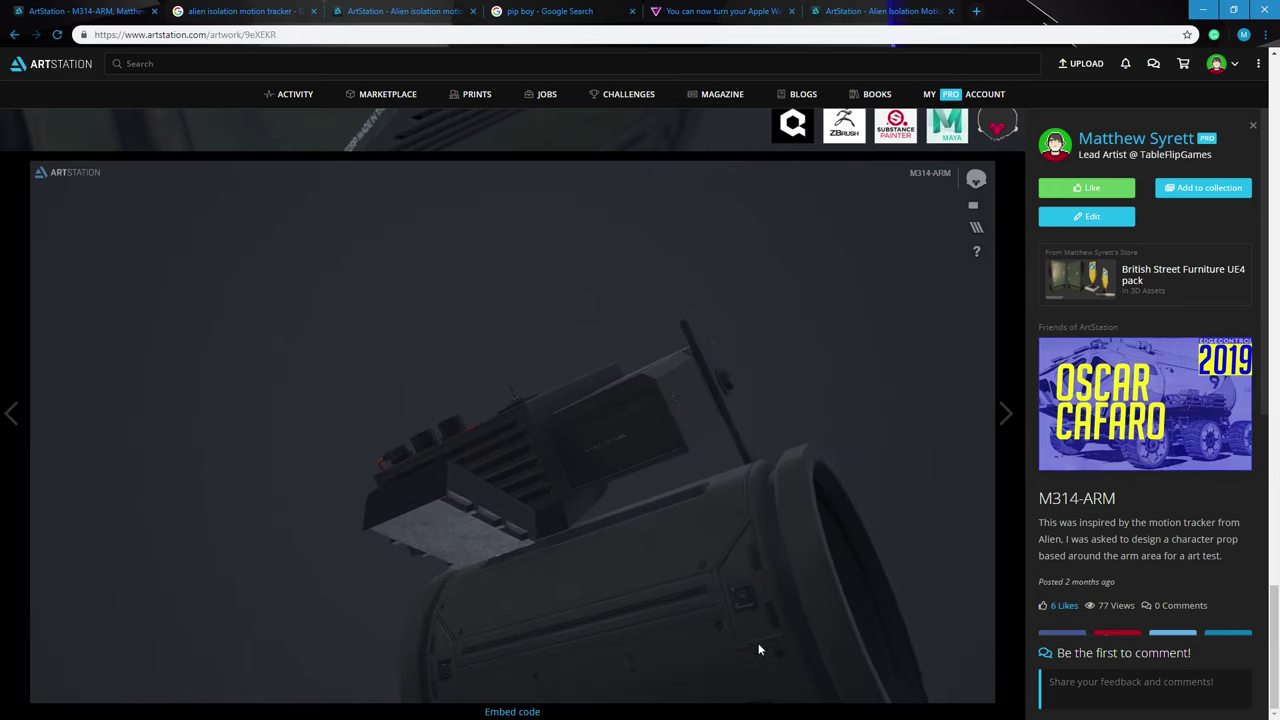
drag(764, 517, 800, 560)
scroll(760, 550, up, 5)
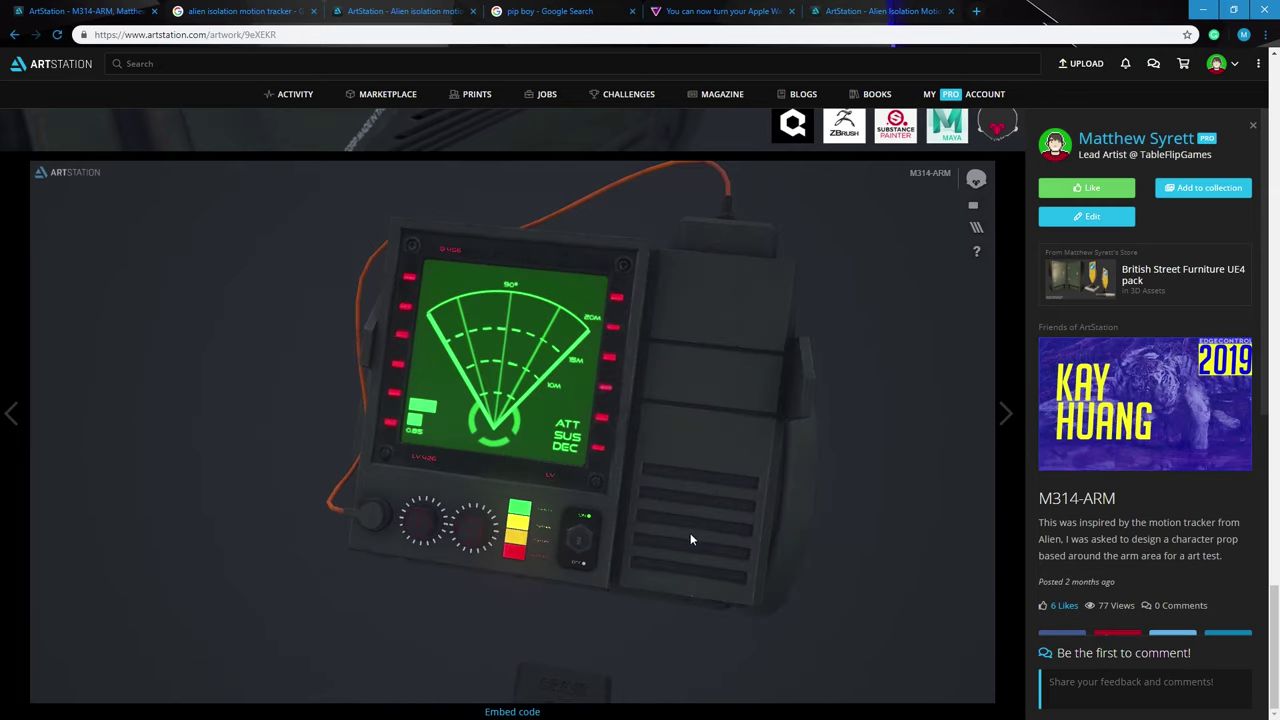
scroll(654, 562, down, 4)
drag(654, 562, 709, 484)
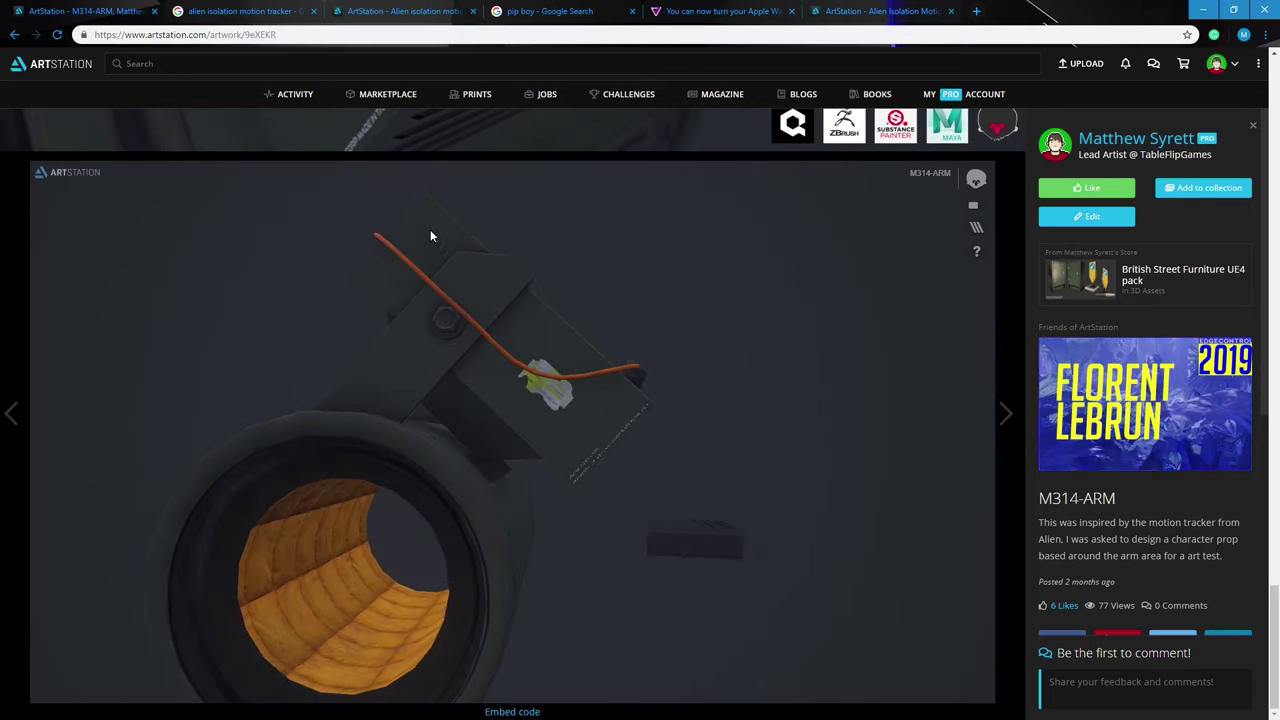
drag(741, 425, 608, 423)
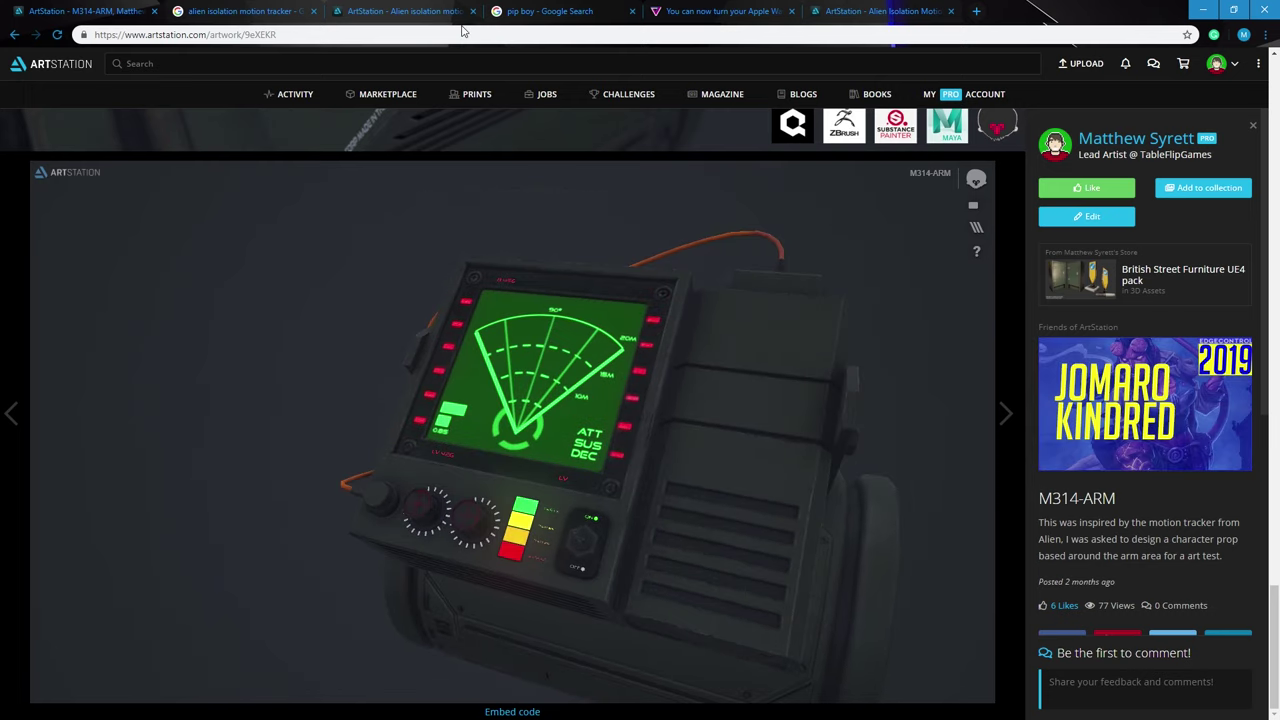
- Check the ArtStation reference with the two Alien Isolation trackers, then switch to Maya and inspect the gauntlet's screen, controls and cable side
click(400, 11)
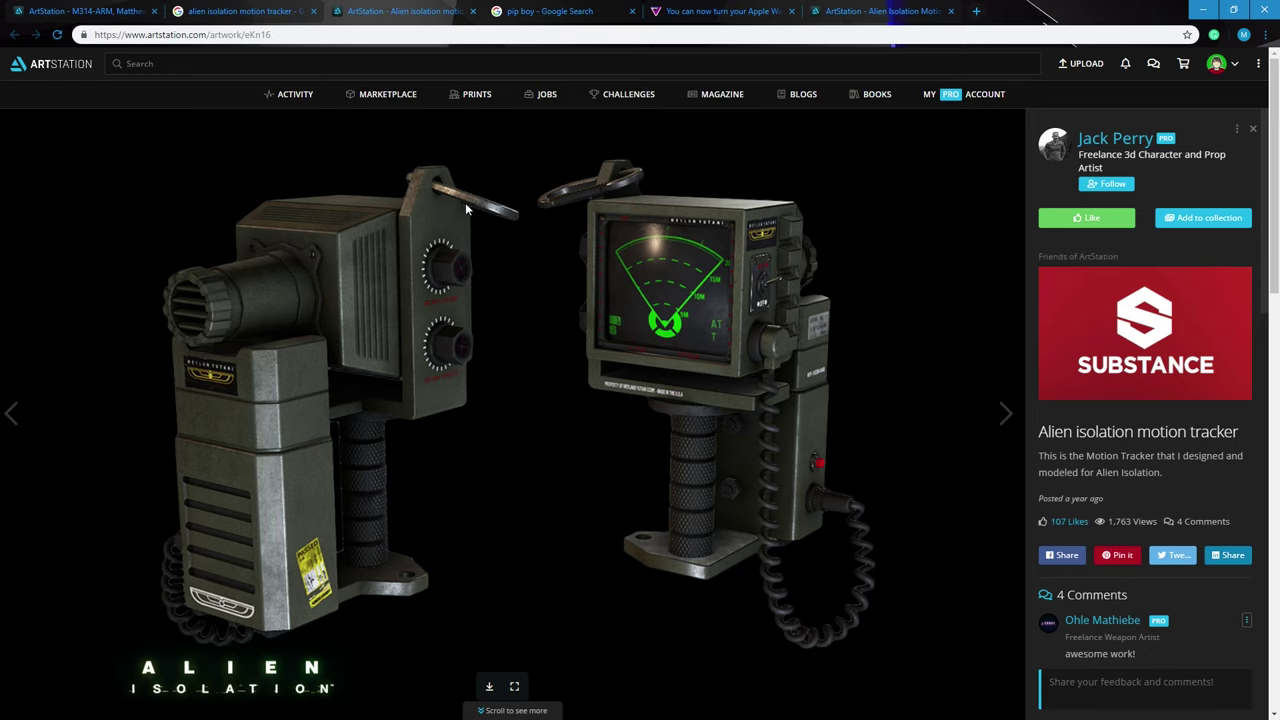
click(1203, 9)
alt+drag(771, 294, 597, 301)
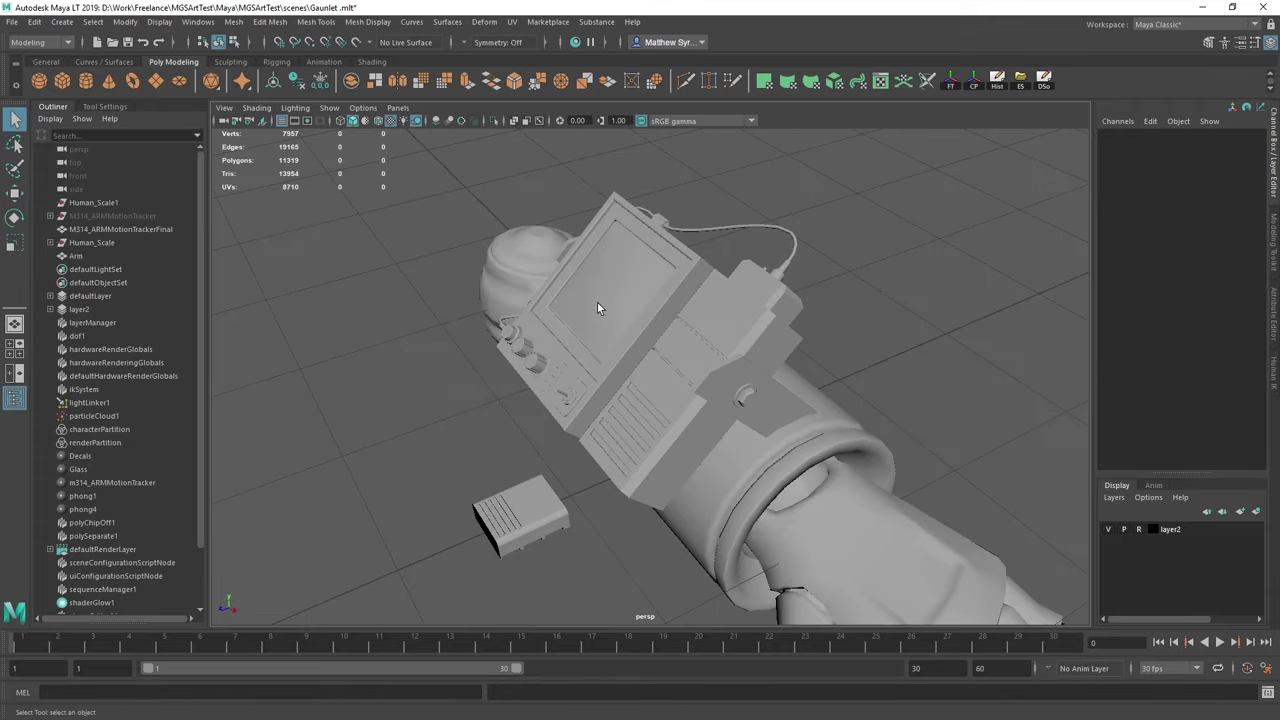
alt+right_drag(597, 301, 657, 352)
alt+drag(657, 352, 732, 376)
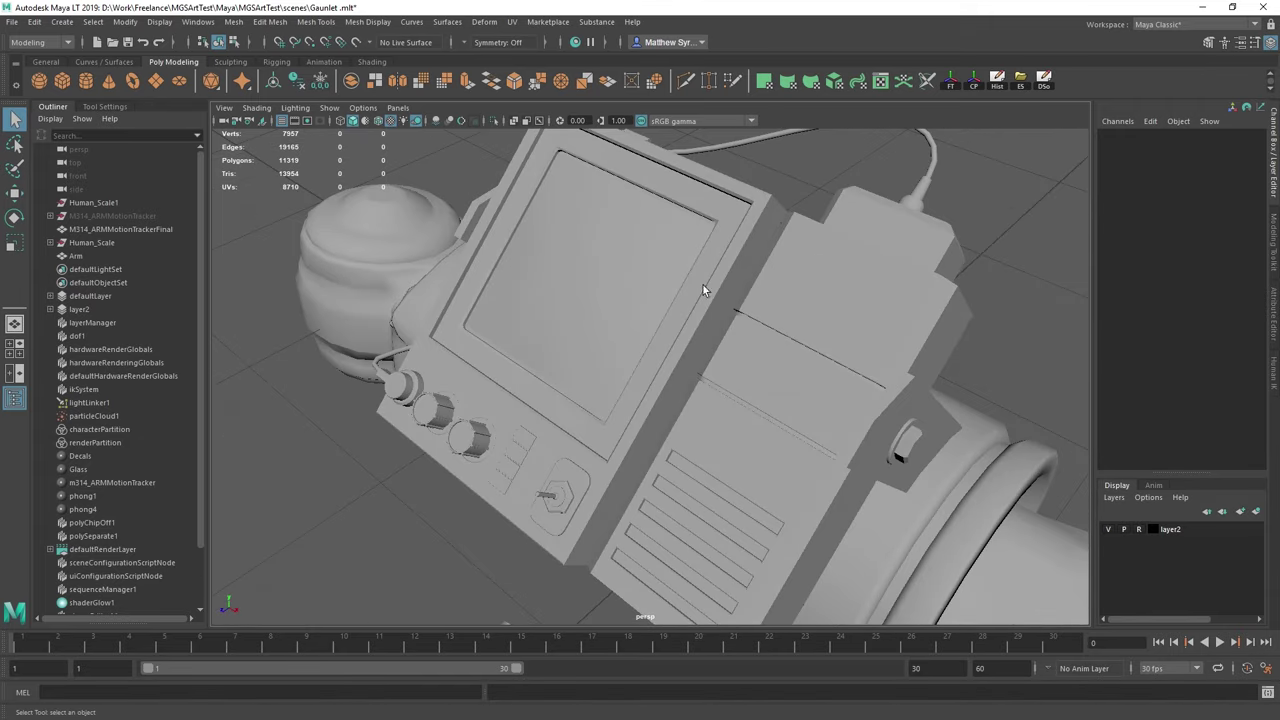
alt+drag(702, 283, 474, 212)
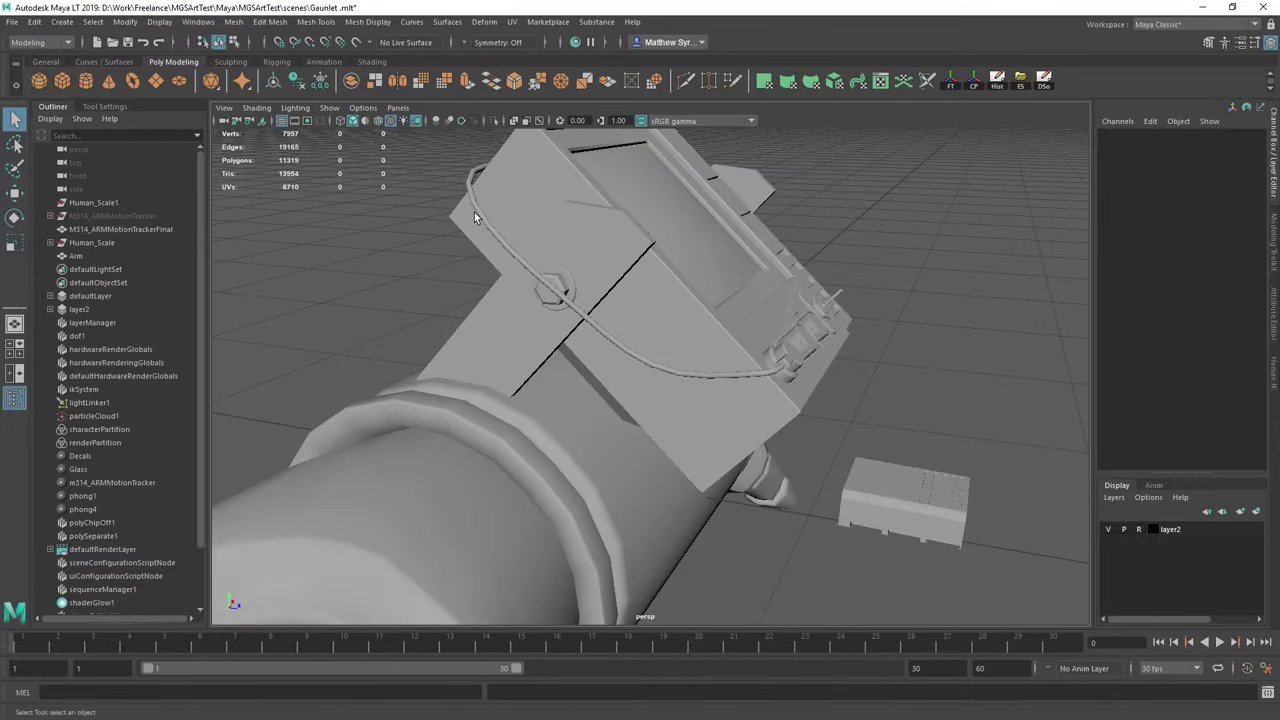
alt+drag(700, 437, 720, 463)
scroll(762, 400, down, 10)
scroll(720, 460, up, 5)
- Turn off the reference display mode of layer2 and select the Arm mesh in the viewport
click(705, 415)
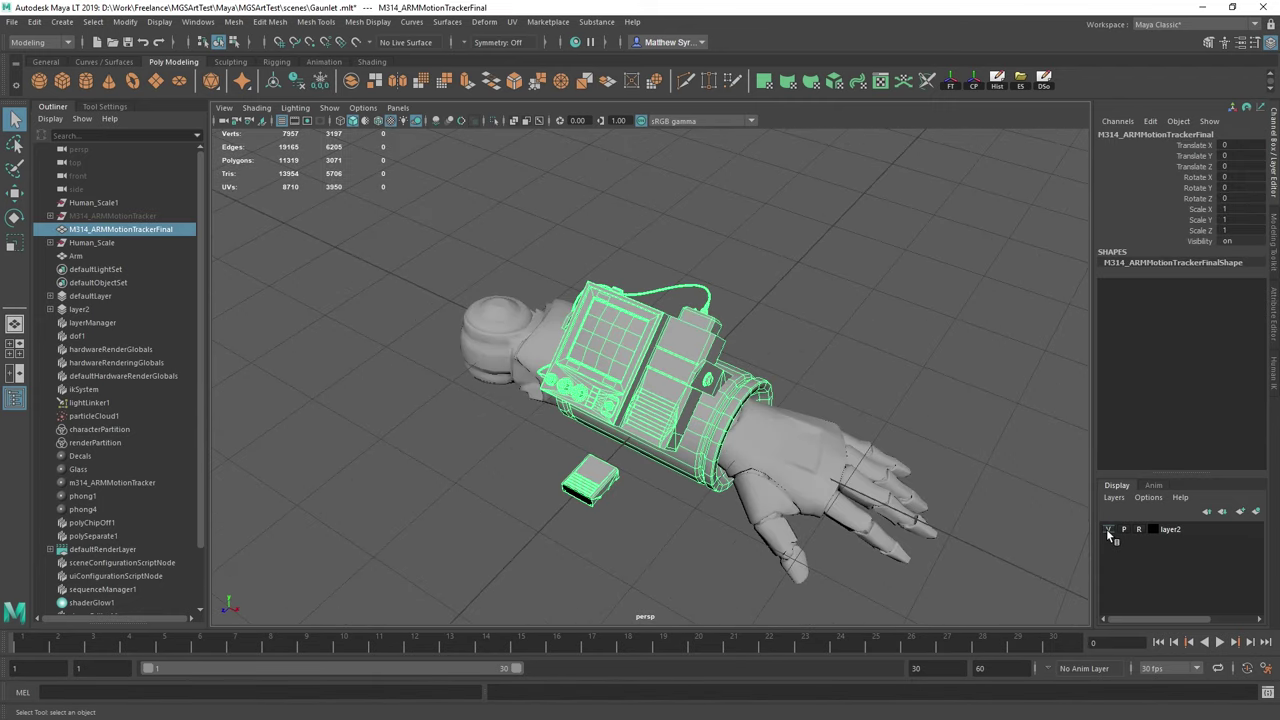
click(1108, 530)
click(1108, 529)
click(794, 458)
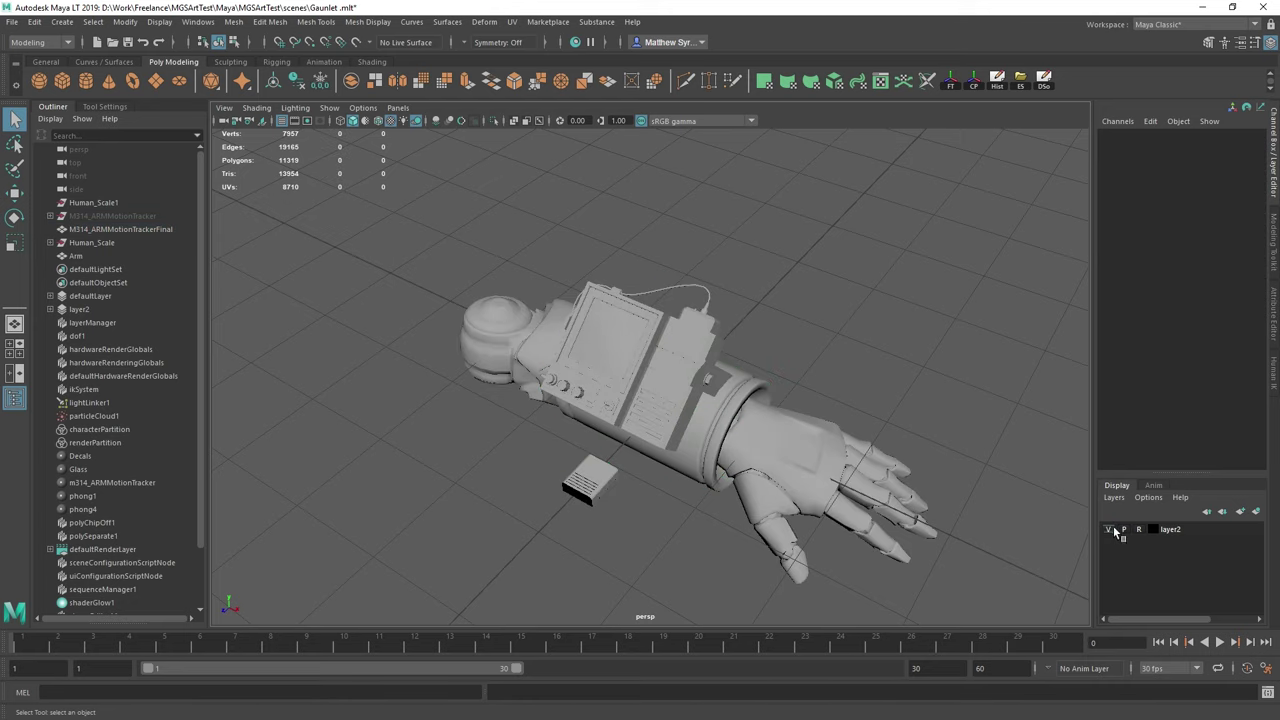
click(837, 470)
alt+drag(666, 523, 531, 411)
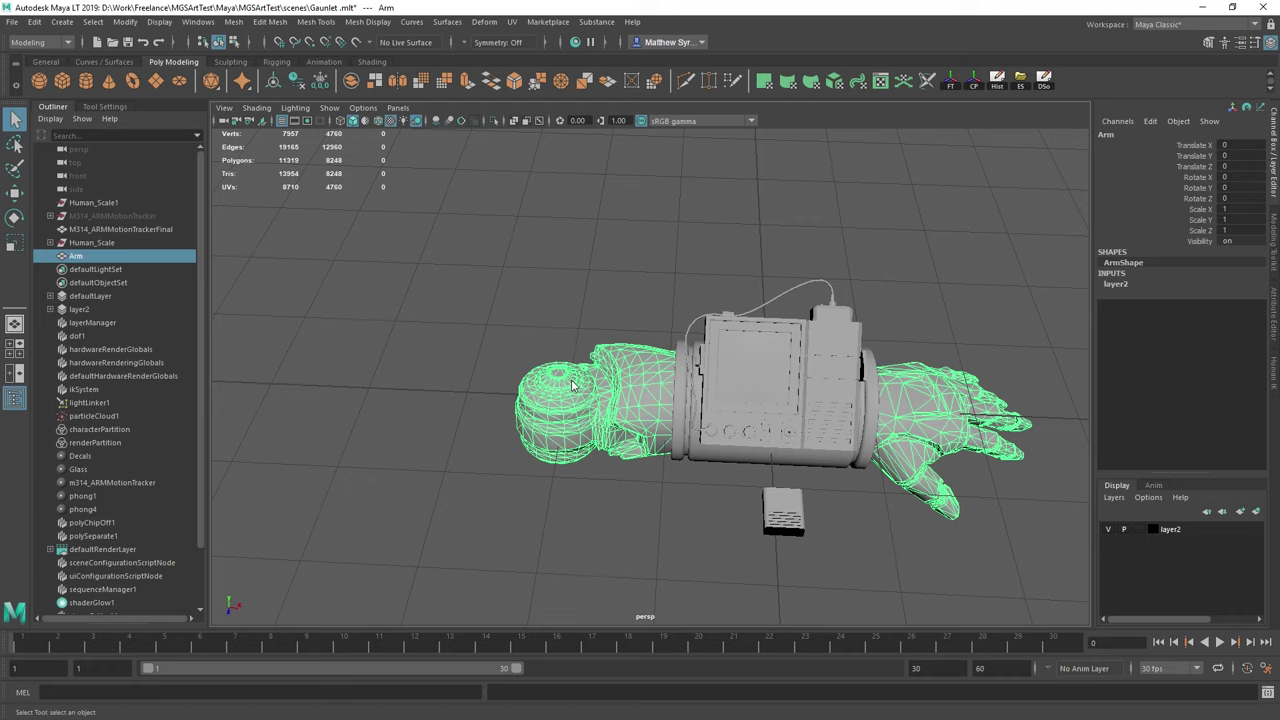
- Delete the Human_Scale1 group from the scene
click(104, 216)
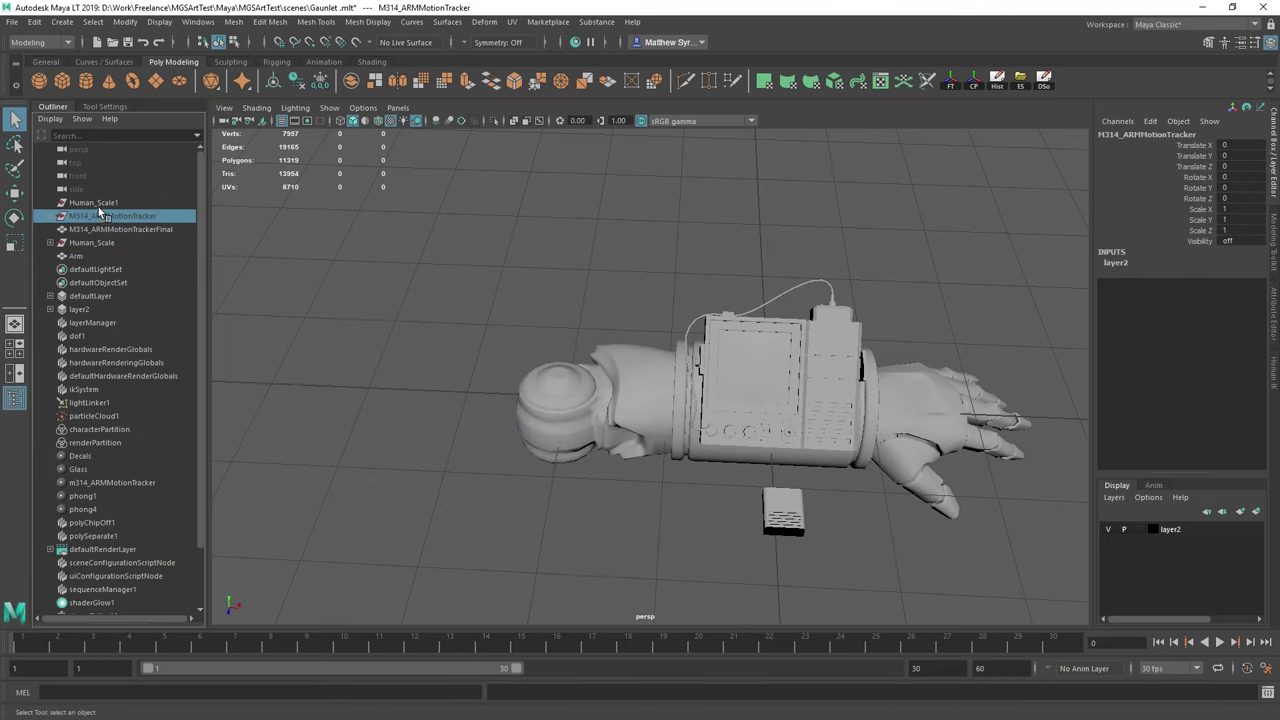
click(100, 203)
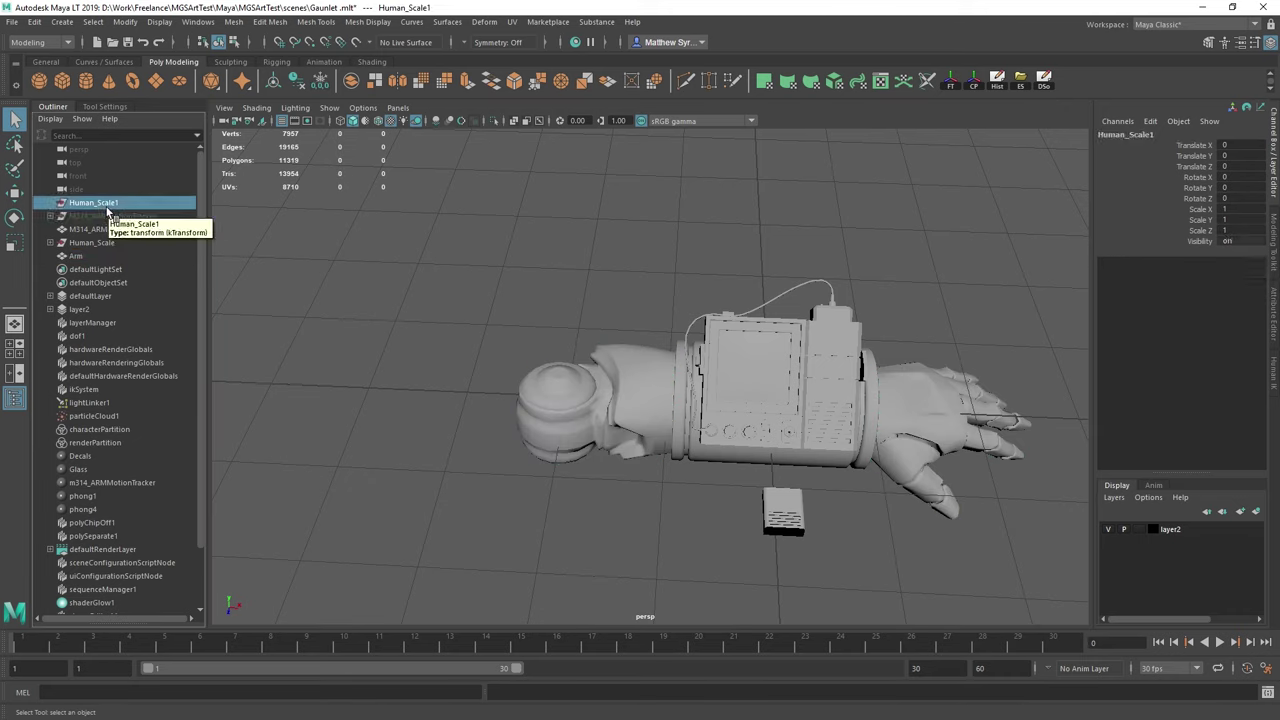
key(Delete)
- Unhide the polySurface51 body mesh in the Human_Scale group and frame the figure in the perspective view
click(50, 229)
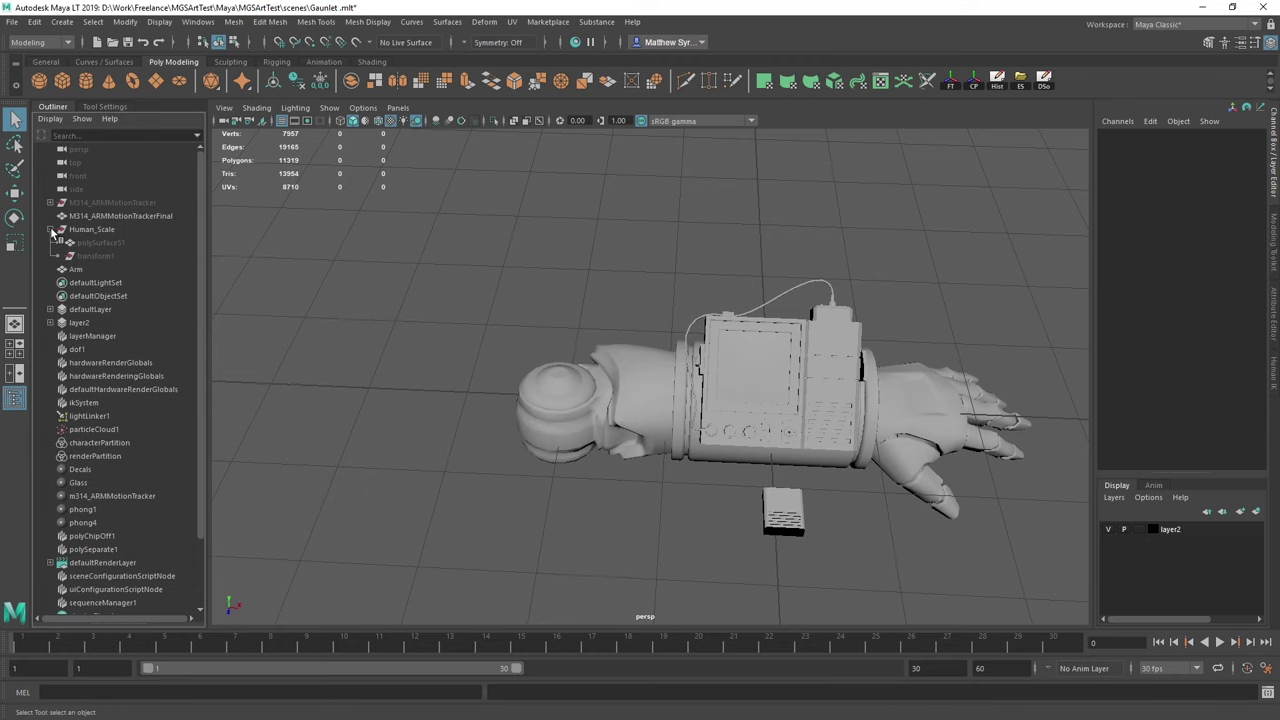
click(100, 243)
key(shift+h)
key(f)
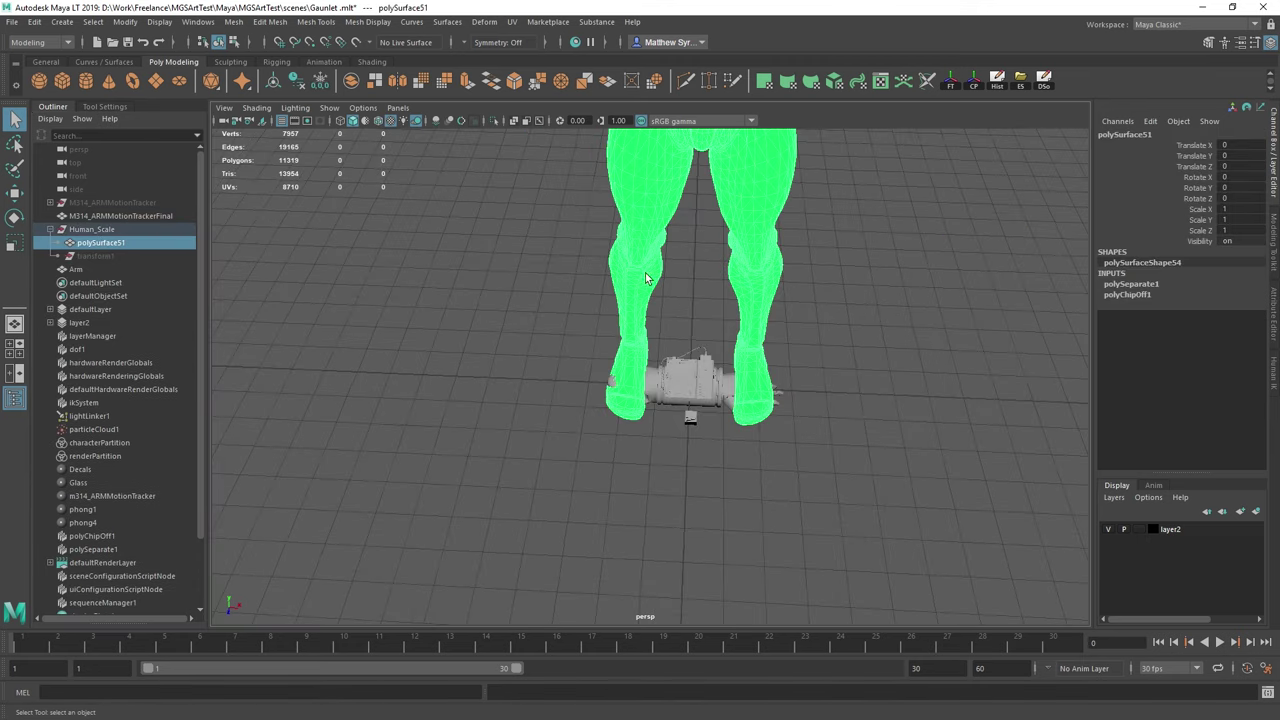
alt+drag(679, 433, 689, 391)
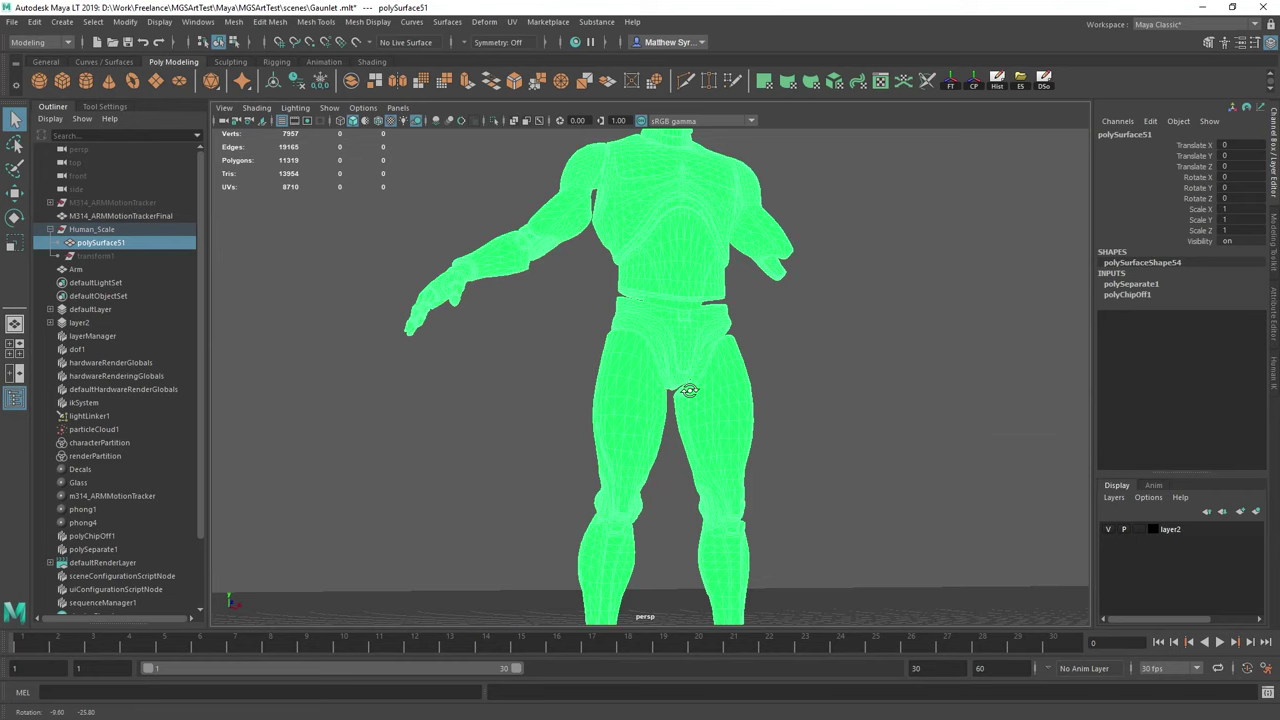
alt+middle_drag(686, 224, 673, 327)
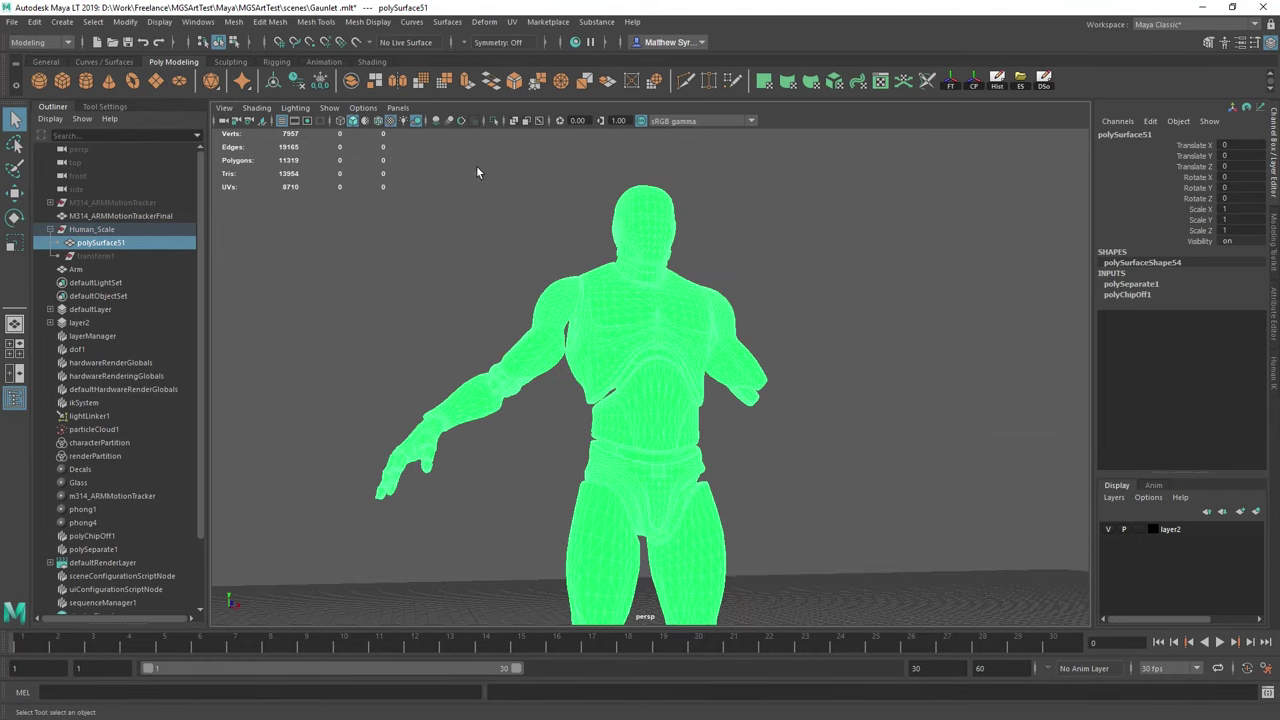
- Measure the human figure's height with the Distance Tool in the front view, from the ground line to the top of the head
alt+right_drag(714, 224, 670, 447)
alt+drag(670, 447, 642, 341)
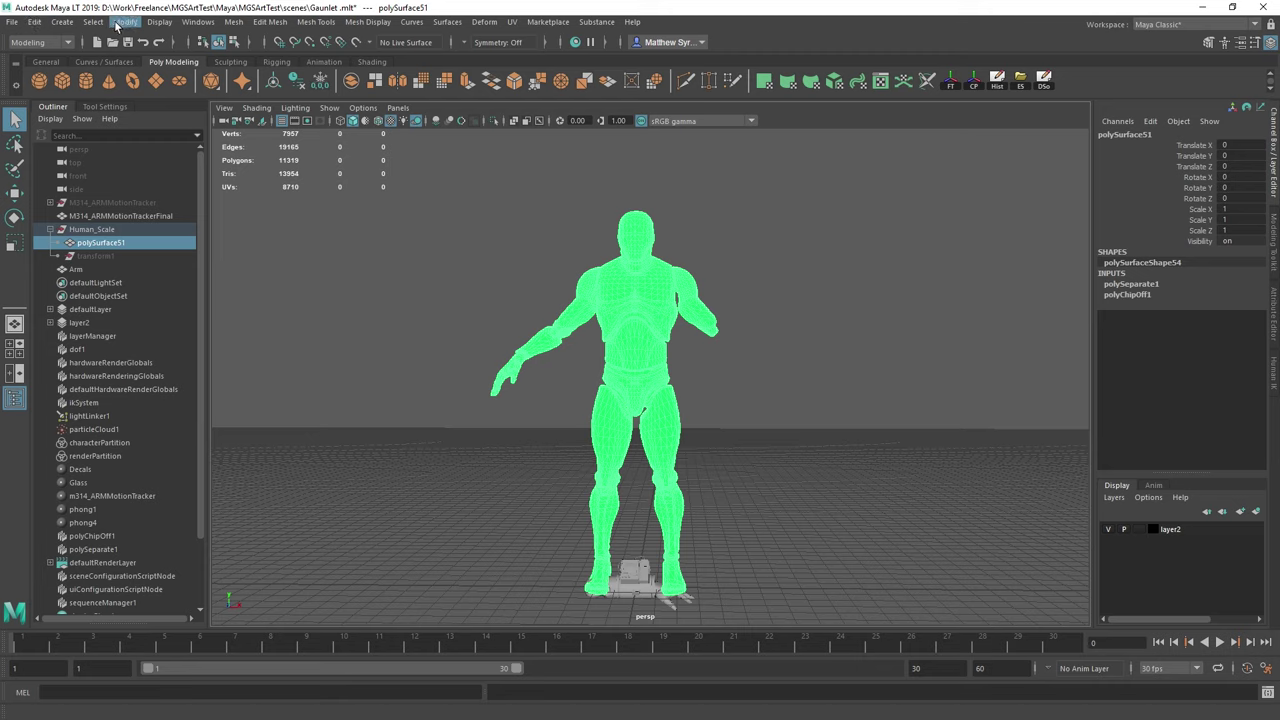
click(62, 21)
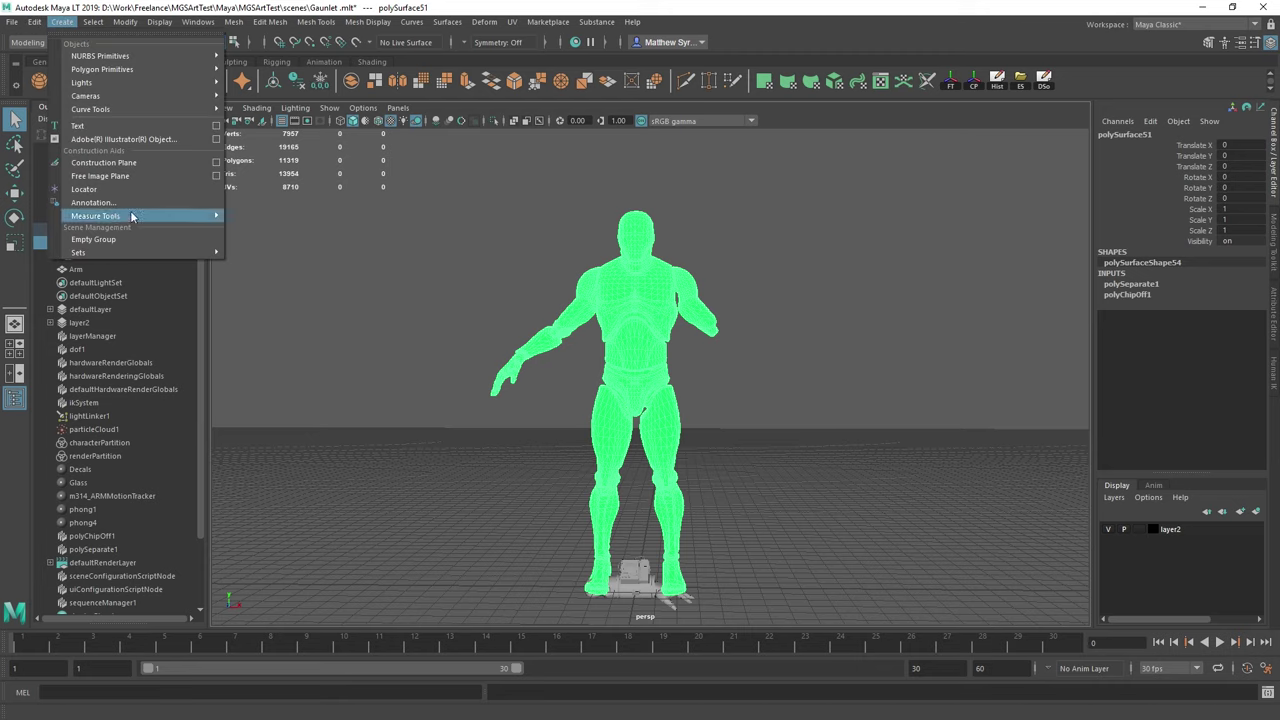
mouse_move(130, 217)
click(262, 227)
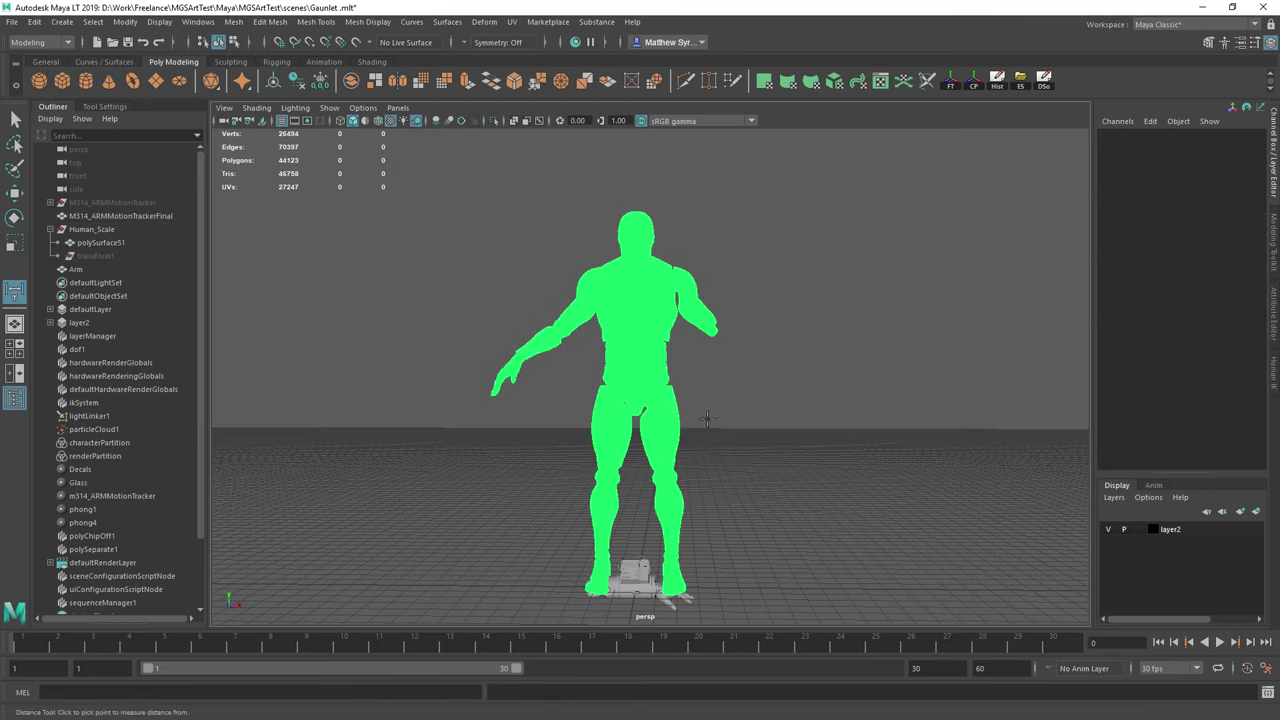
key(space)
key(space)
scroll(768, 251, down, 10)
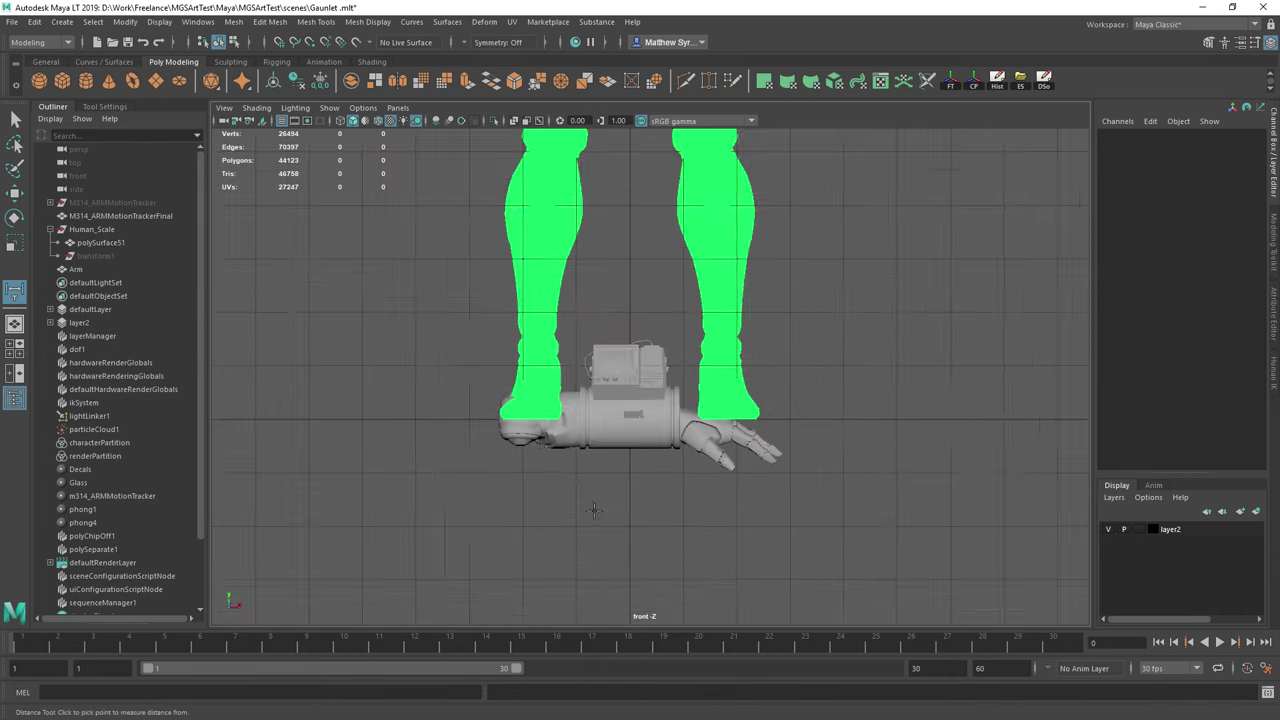
alt+middle_drag(769, 251, 734, 352)
scroll(717, 369, up, 5)
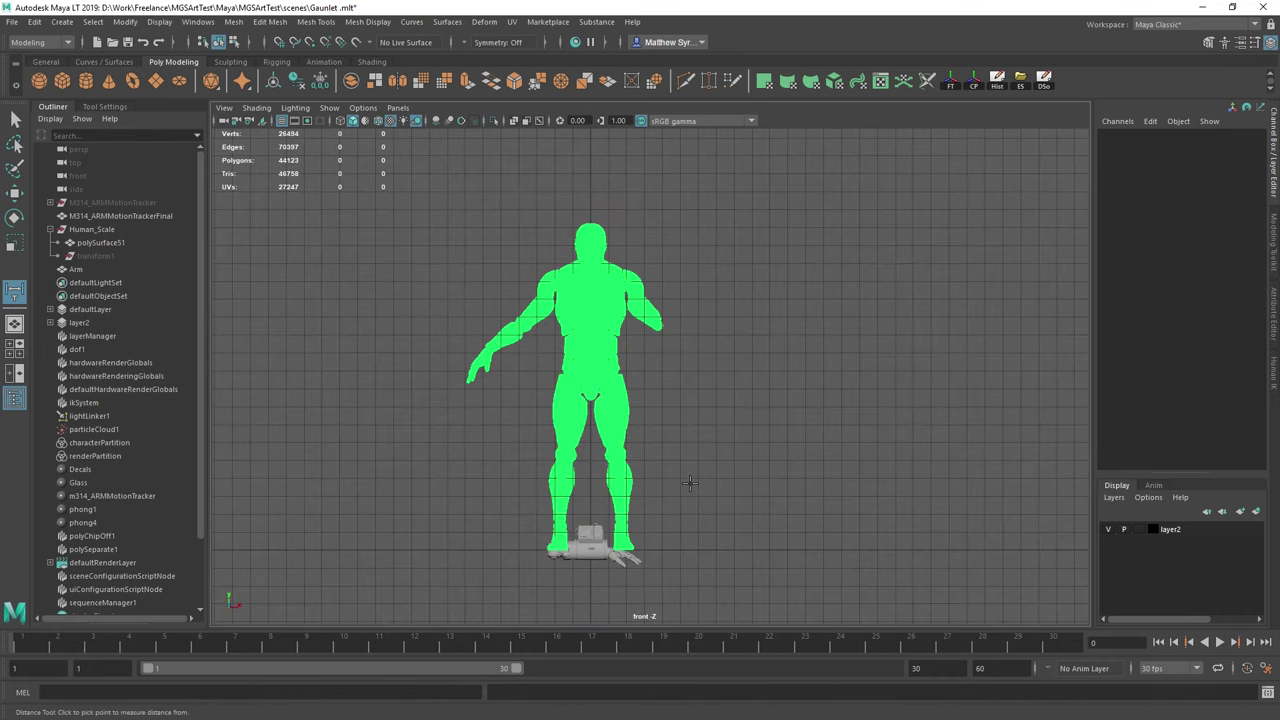
click(679, 549)
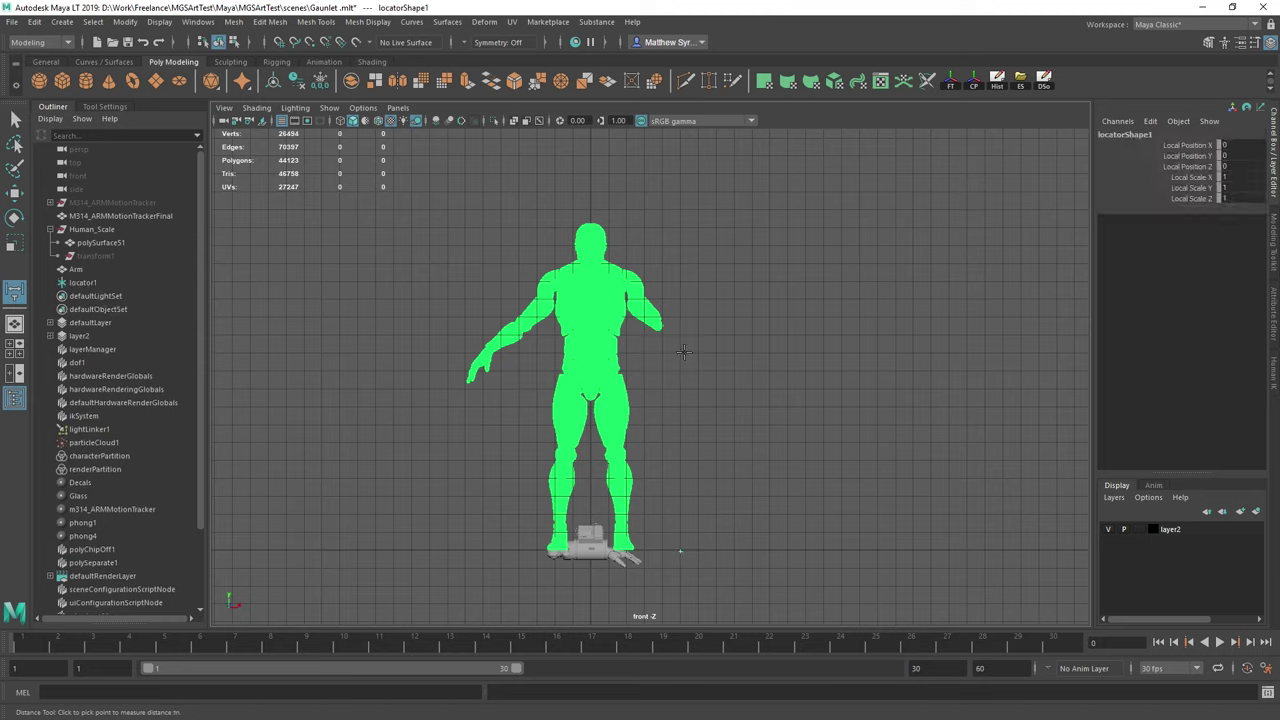
click(679, 221)
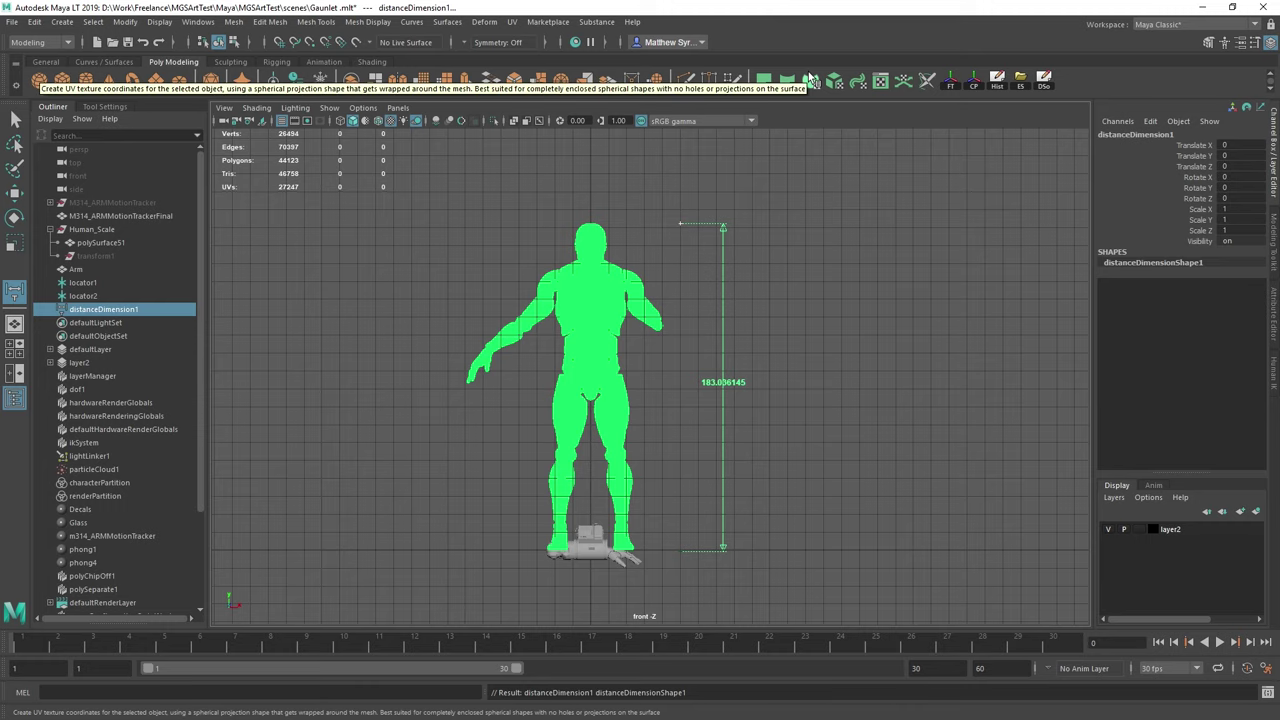
- Delete the distance dimension together with its two locators
key(q)
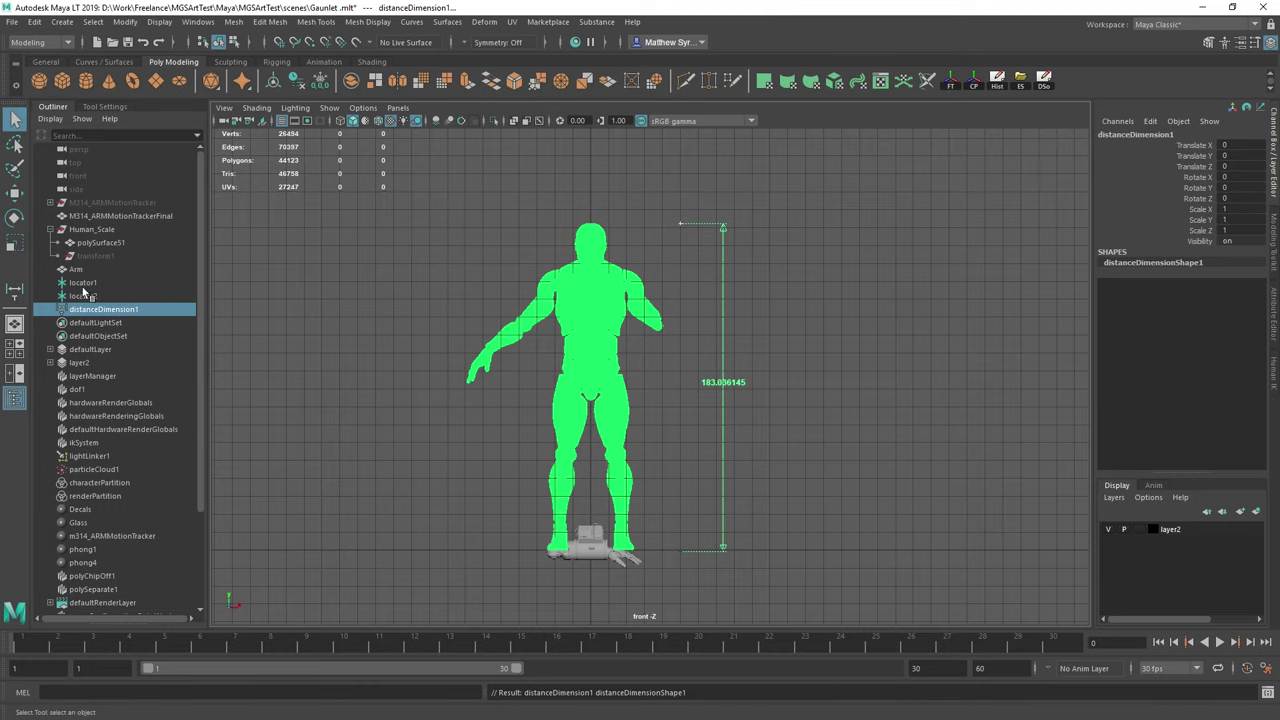
shift+click(85, 285)
key(Delete)
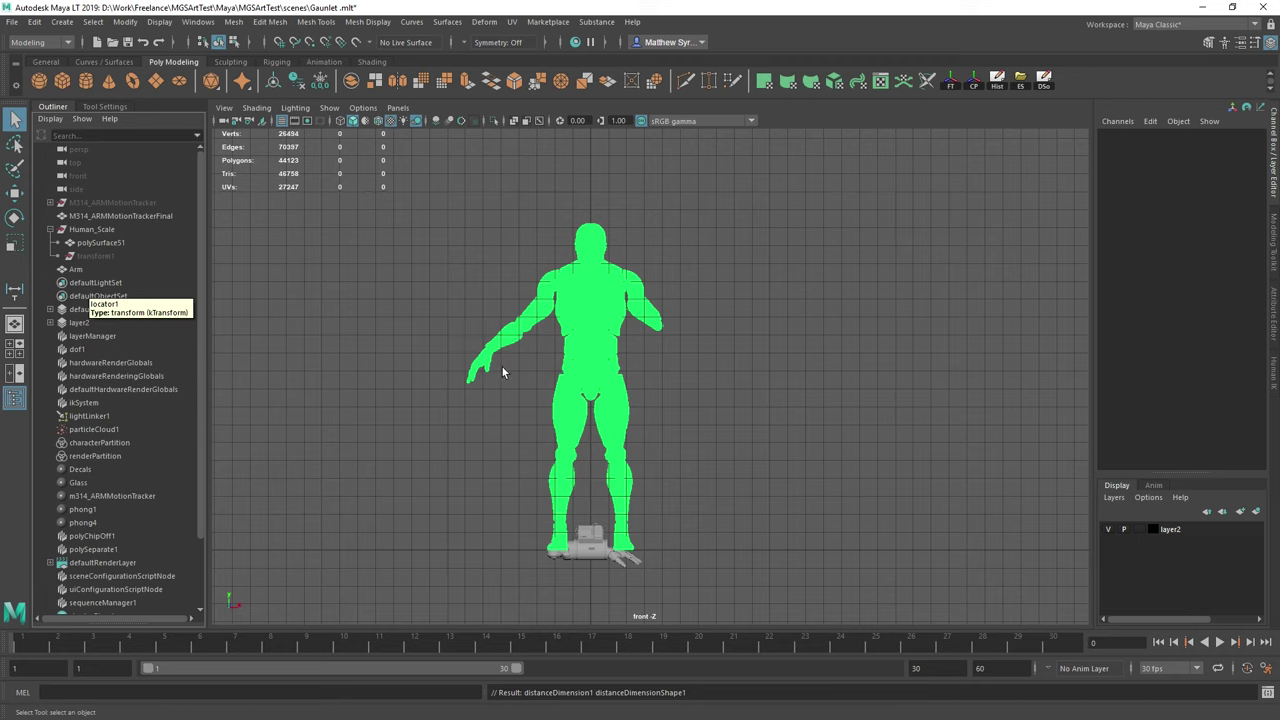
- Hide the polySurface51 body mesh and return to a perspective view framing the arm with the gauntlet
click(602, 302)
key(h)
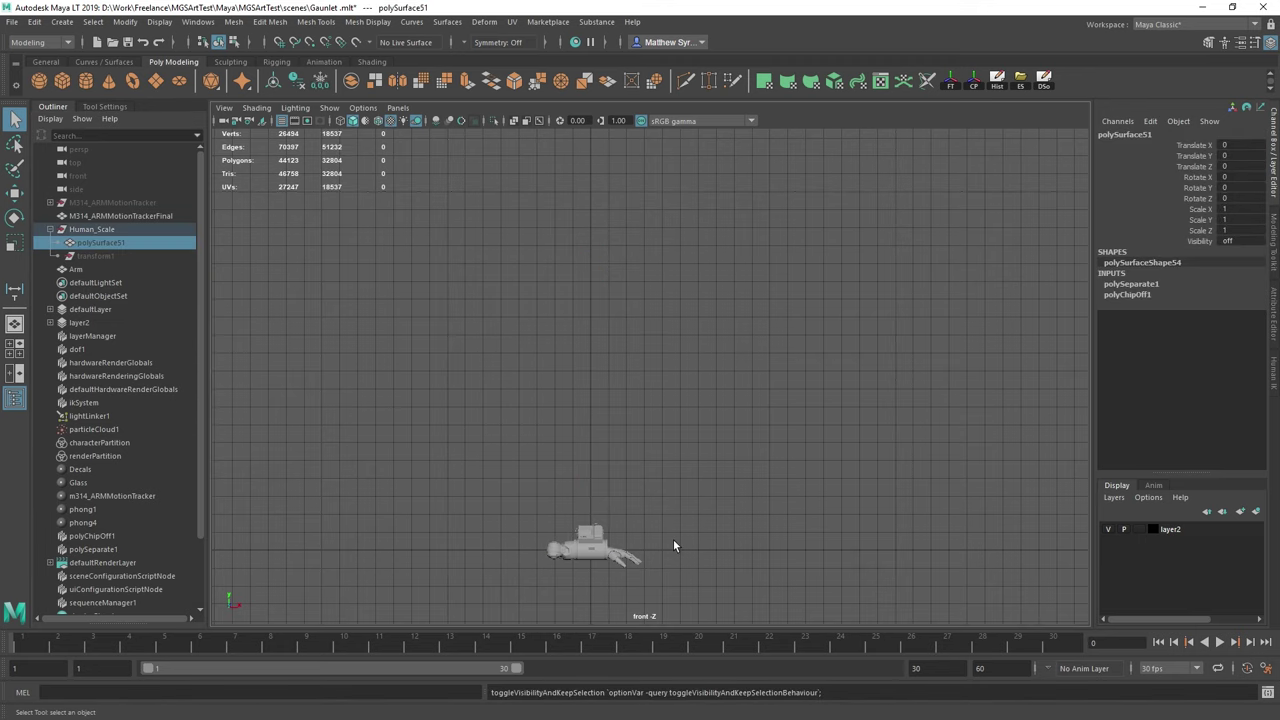
alt+middle_drag(674, 542, 677, 440)
scroll(632, 492, up, 5)
alt+drag(632, 390, 596, 487)
key(space)
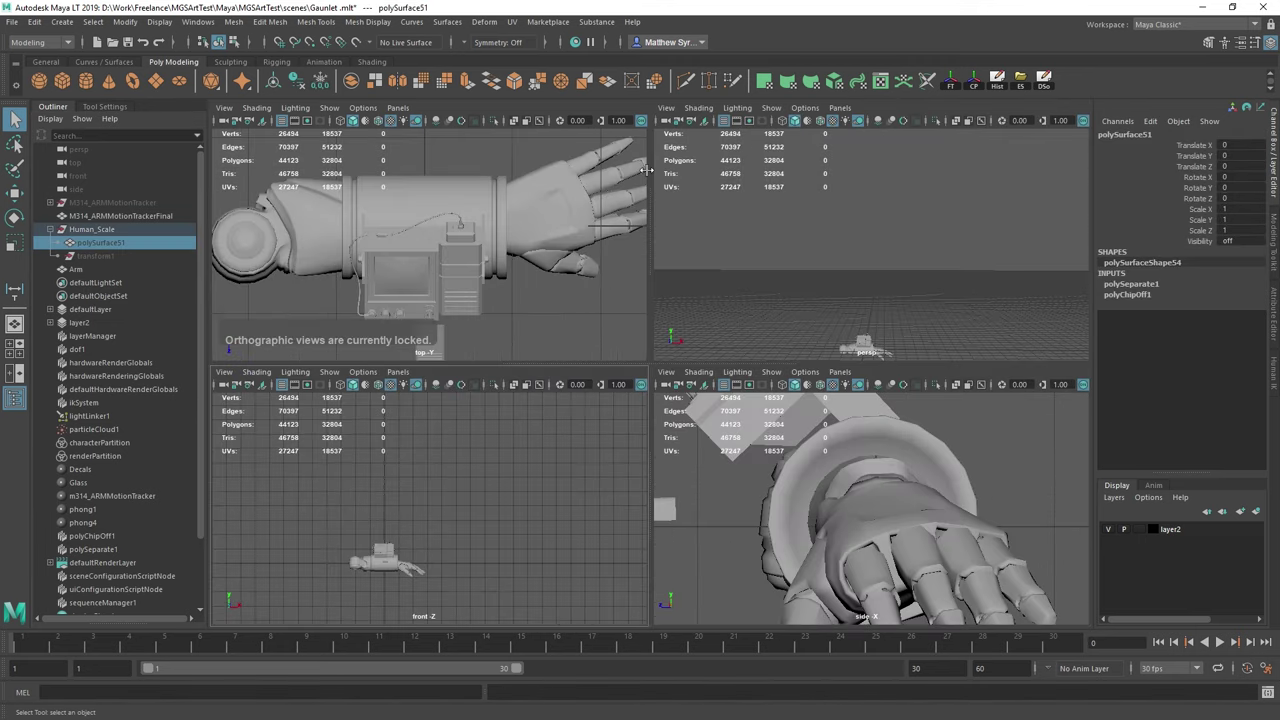
key(space)
scroll(700, 450, up, 4)
alt+middle_drag(590, 525, 637, 434)
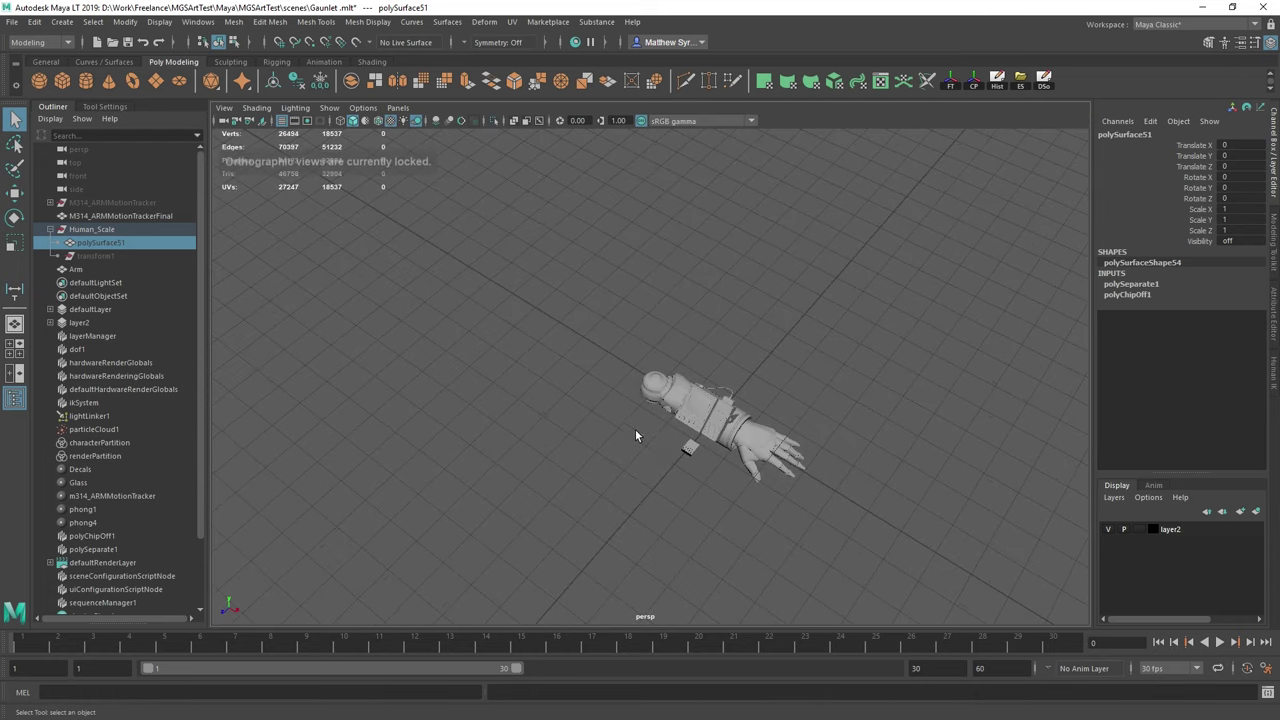
scroll(655, 420, up, 4)
alt+drag(677, 450, 813, 496)
- Select the M314_ARMMotionTrackerFinal mesh and examine its screen, knobs, cable and arm mount from several angles
click(584, 446)
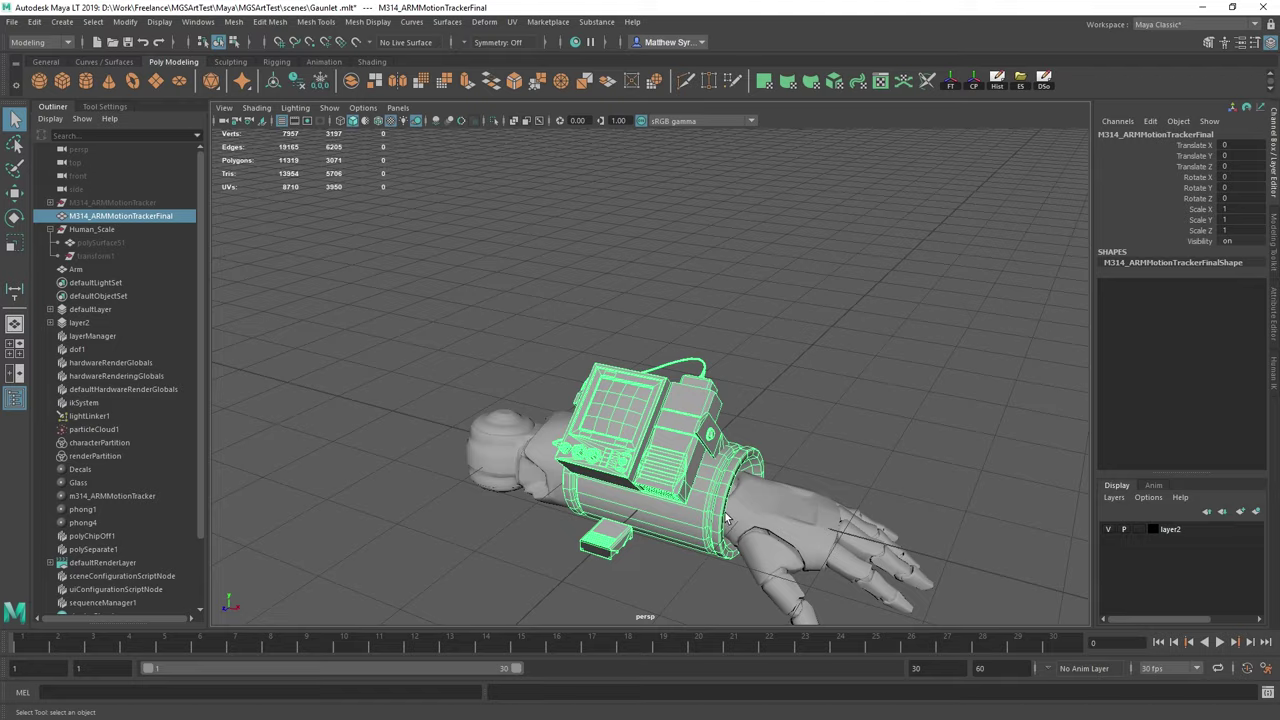
scroll(712, 502, up, 2)
alt+middle_drag(712, 502, 692, 402)
alt+drag(637, 411, 717, 405)
scroll(717, 405, up, 5)
alt+middle_drag(717, 405, 654, 451)
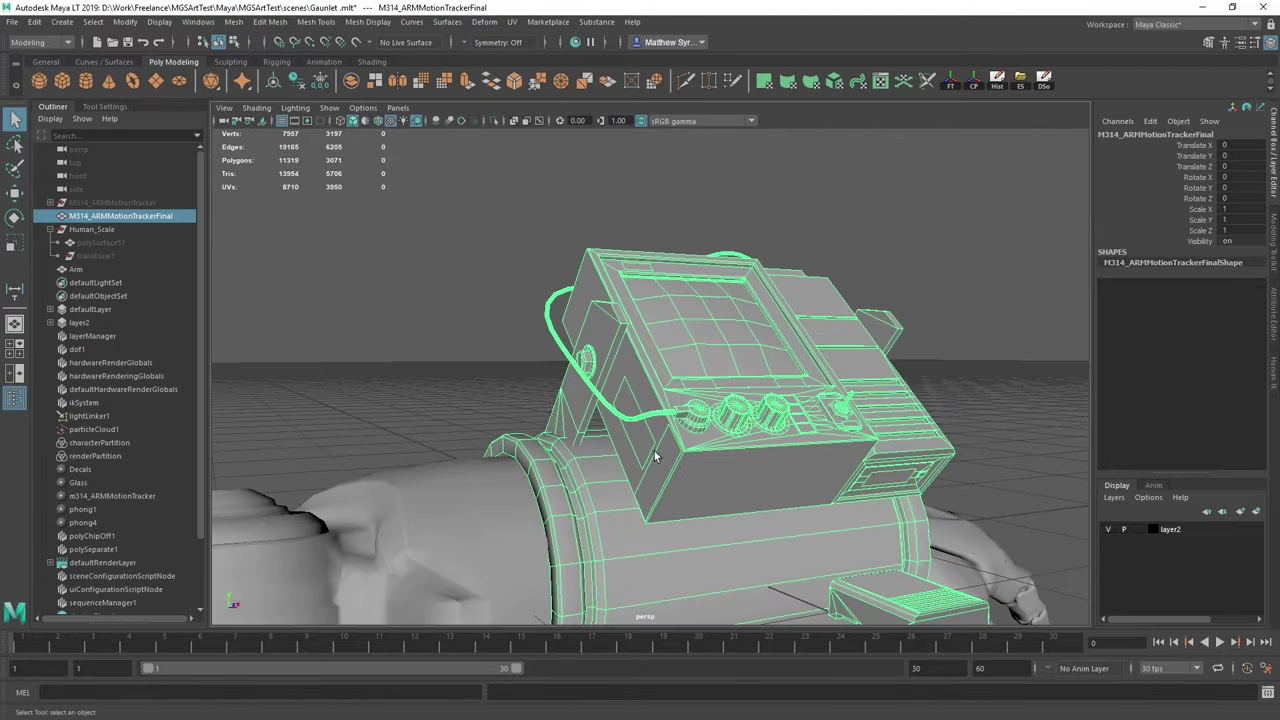
alt+drag(654, 451, 715, 496)
alt+middle_drag(715, 496, 654, 412)
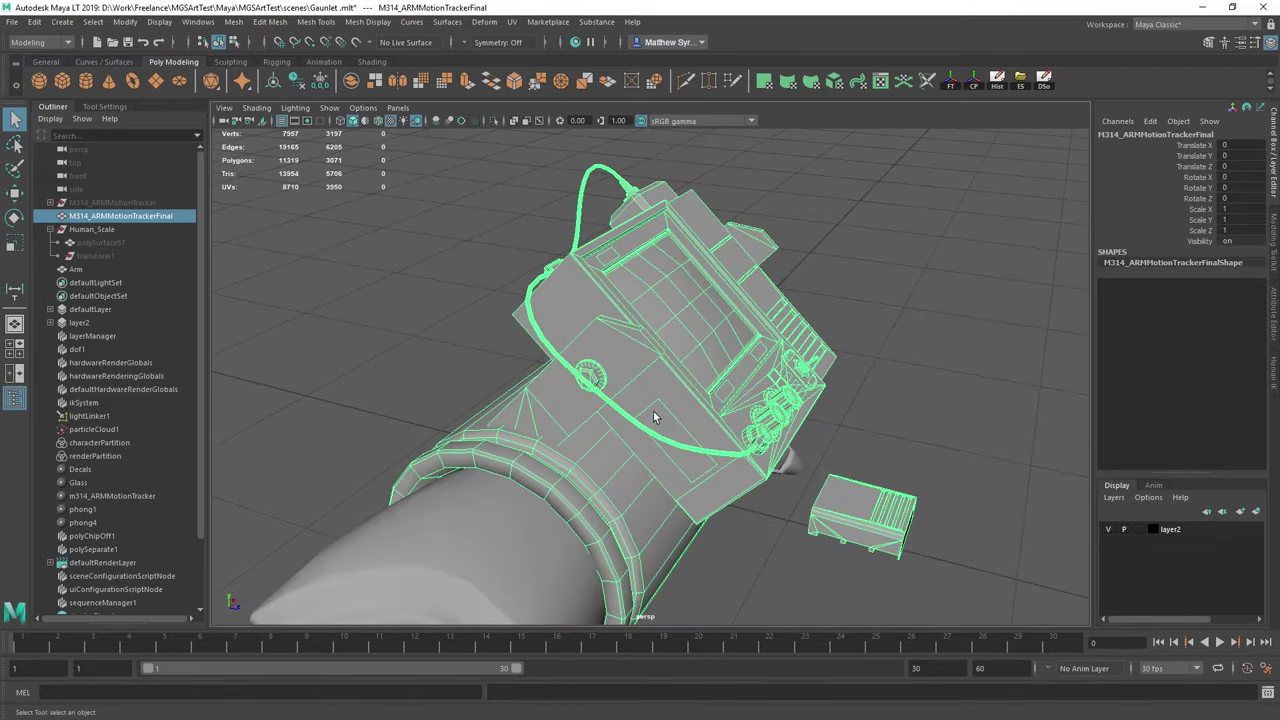
mouse_move(654, 418)
alt+mouse_down()
mouse_move(623, 517)
mouse_move(538, 415)
mouse_move(651, 406)
alt+mouse_up()
alt+middle_drag(651, 406, 606, 335)
scroll(606, 335, down, 5)
alt+drag(606, 335, 511, 390)
alt+middle_drag(511, 390, 588, 377)
- Select the Arm mesh and delete the display layer layer2
click(589, 376)
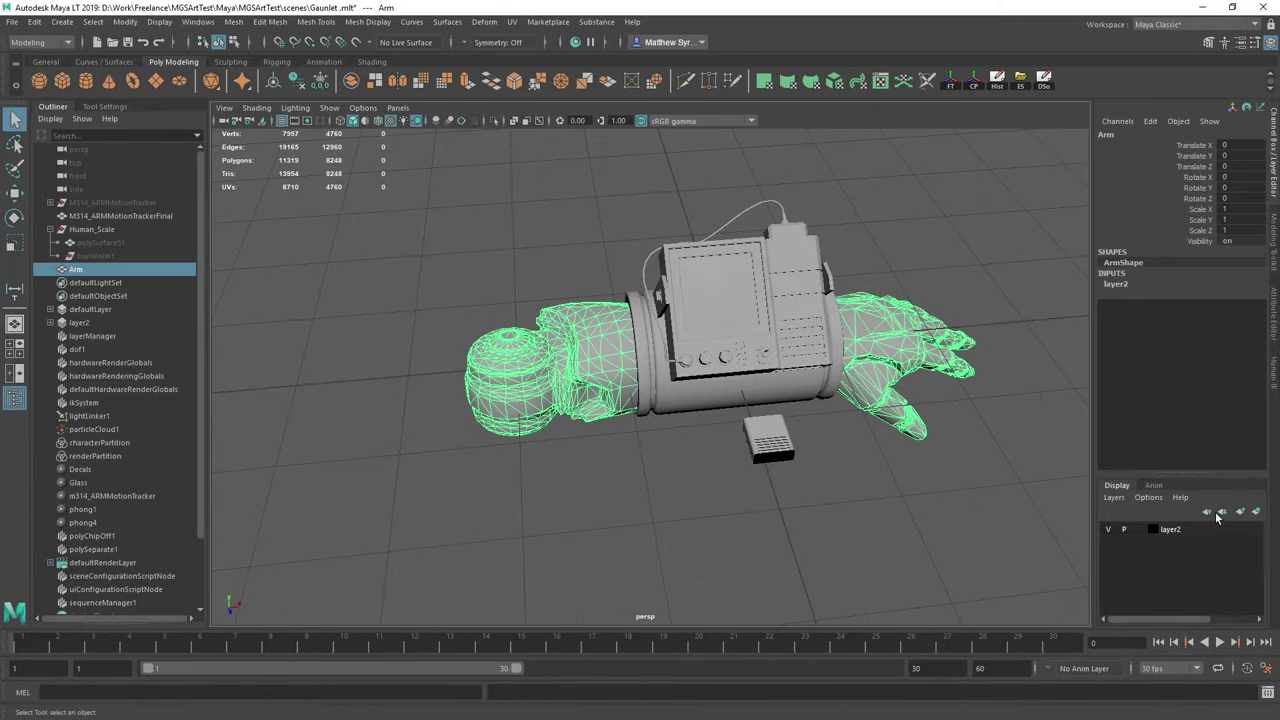
right_click(1172, 527)
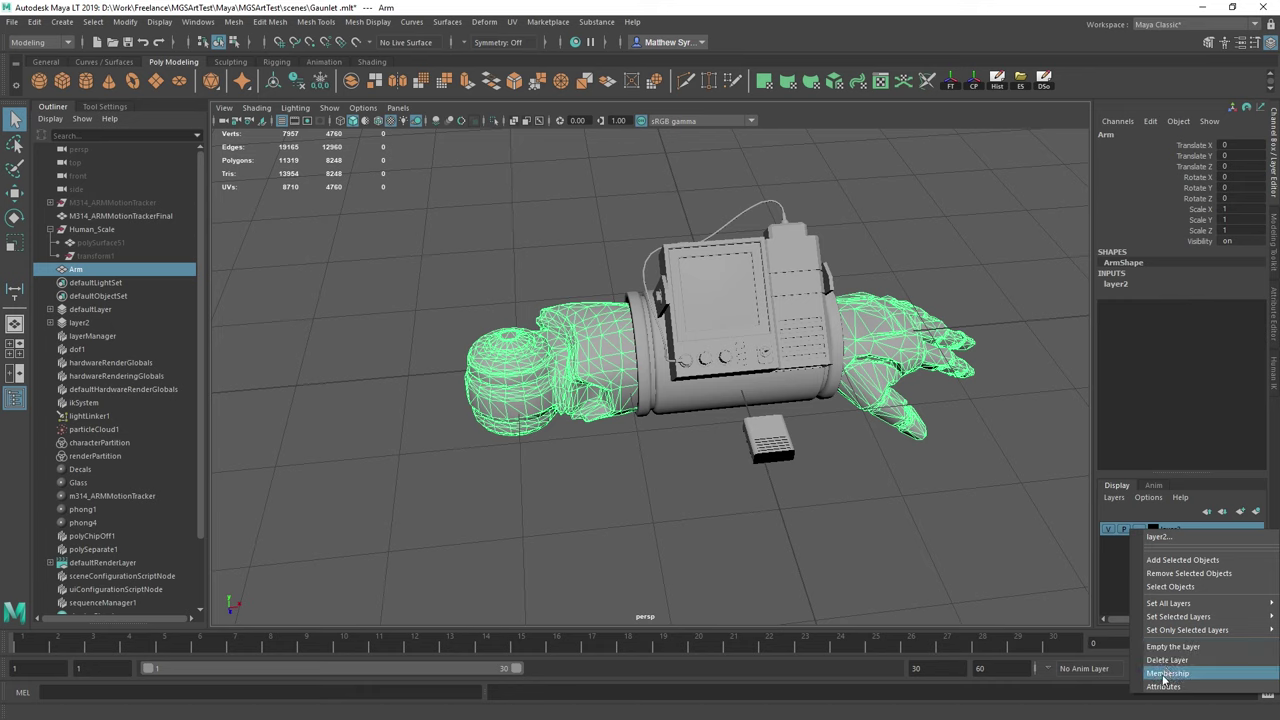
click(1167, 660)
alt+drag(982, 386, 789, 424)
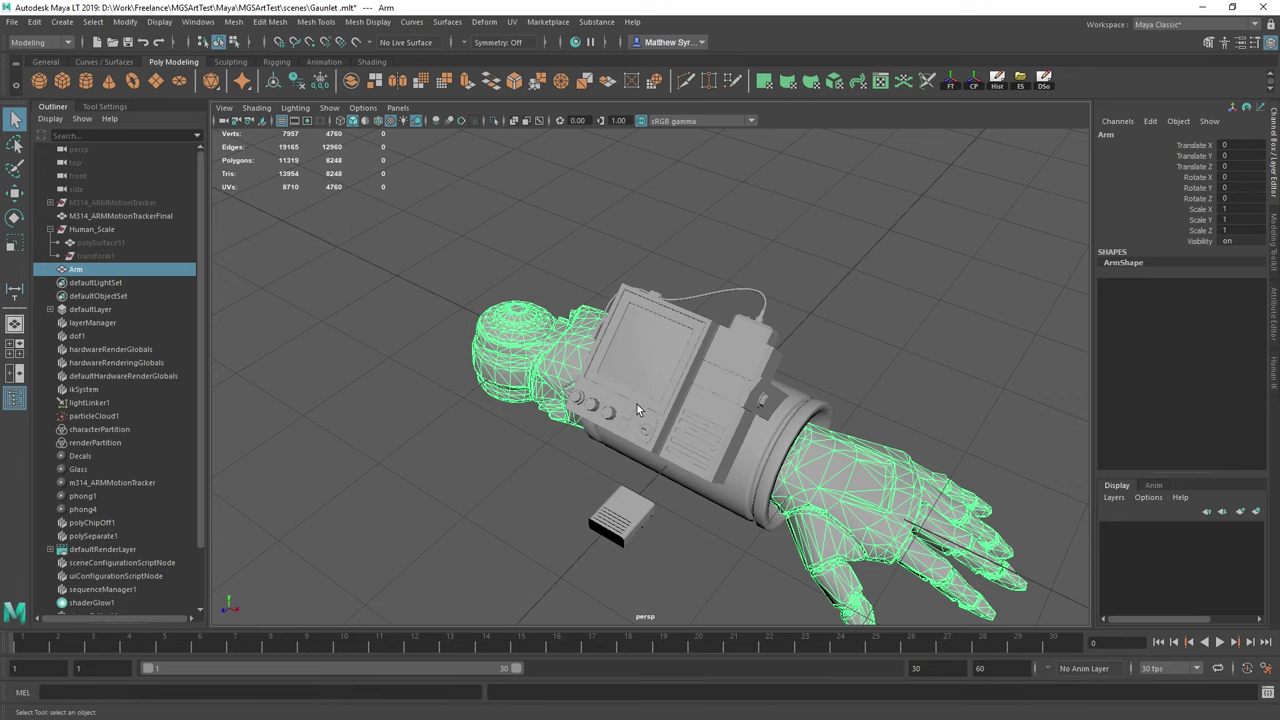
- Create a display layer from the selected Arm mesh, named ArmREF and coloured black
alt+drag(637, 404, 692, 370)
right_drag(597, 338, 660, 318)
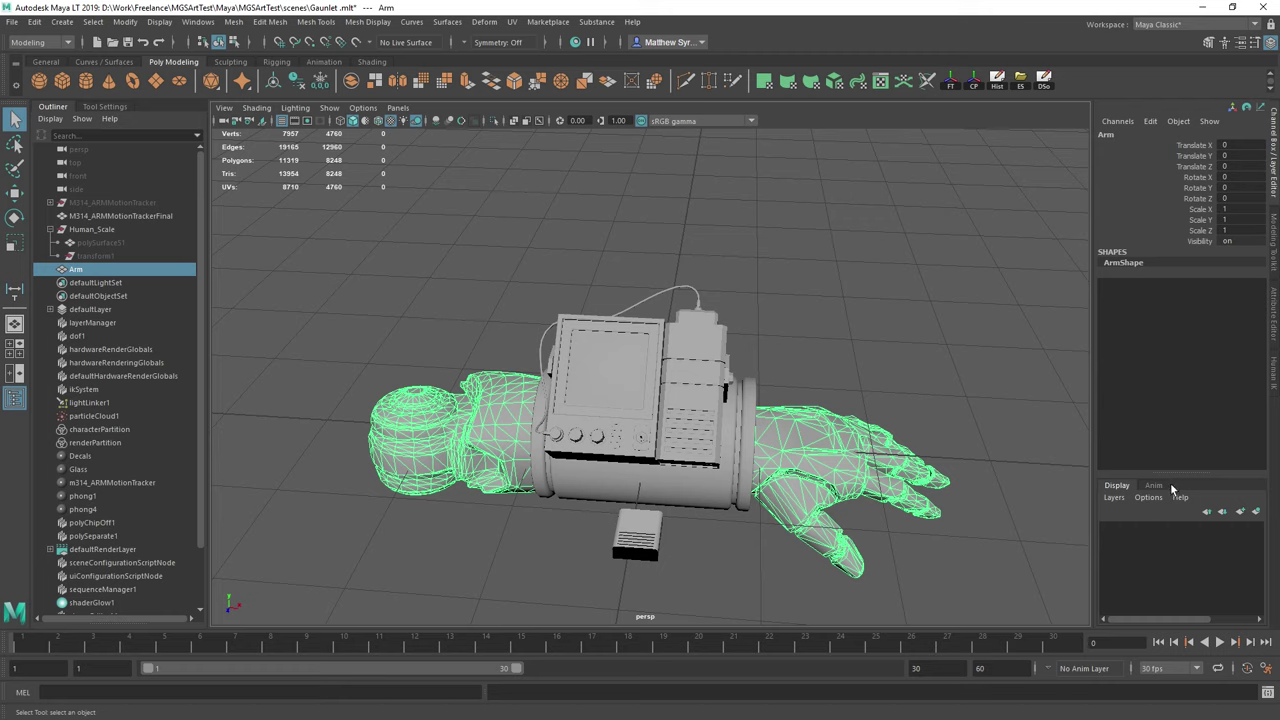
click(1117, 500)
click(1123, 524)
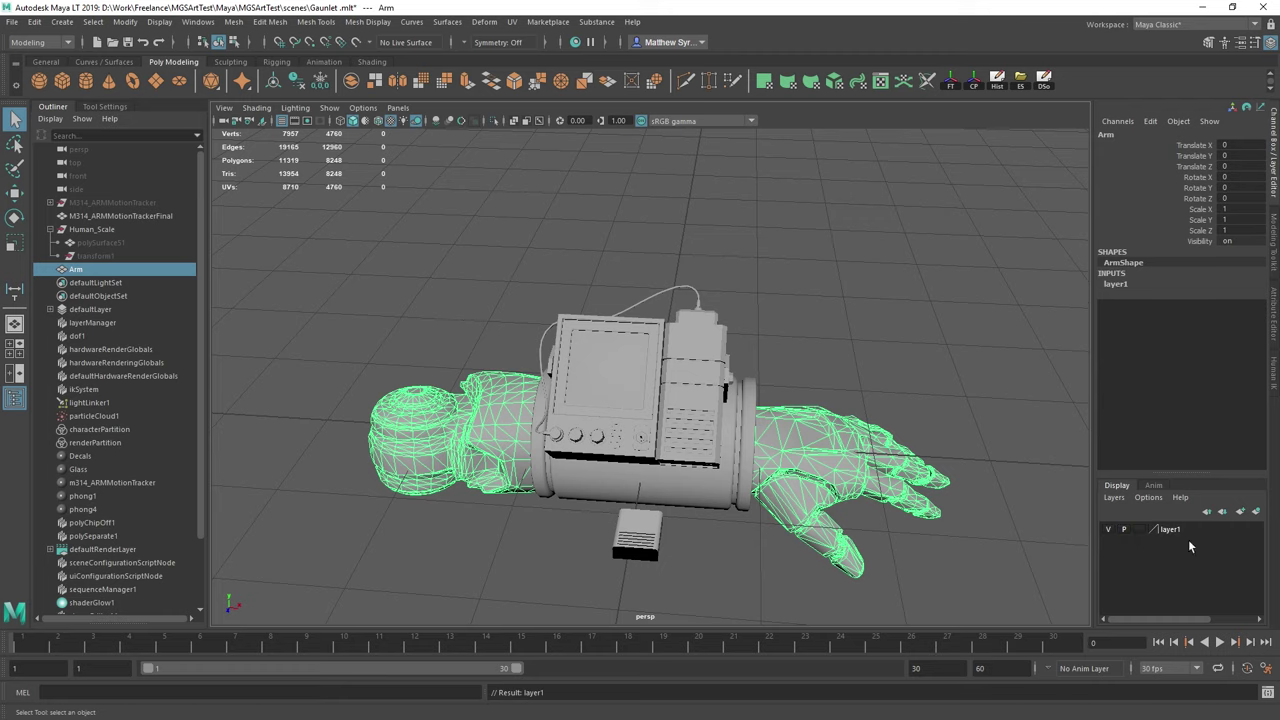
click(1176, 531)
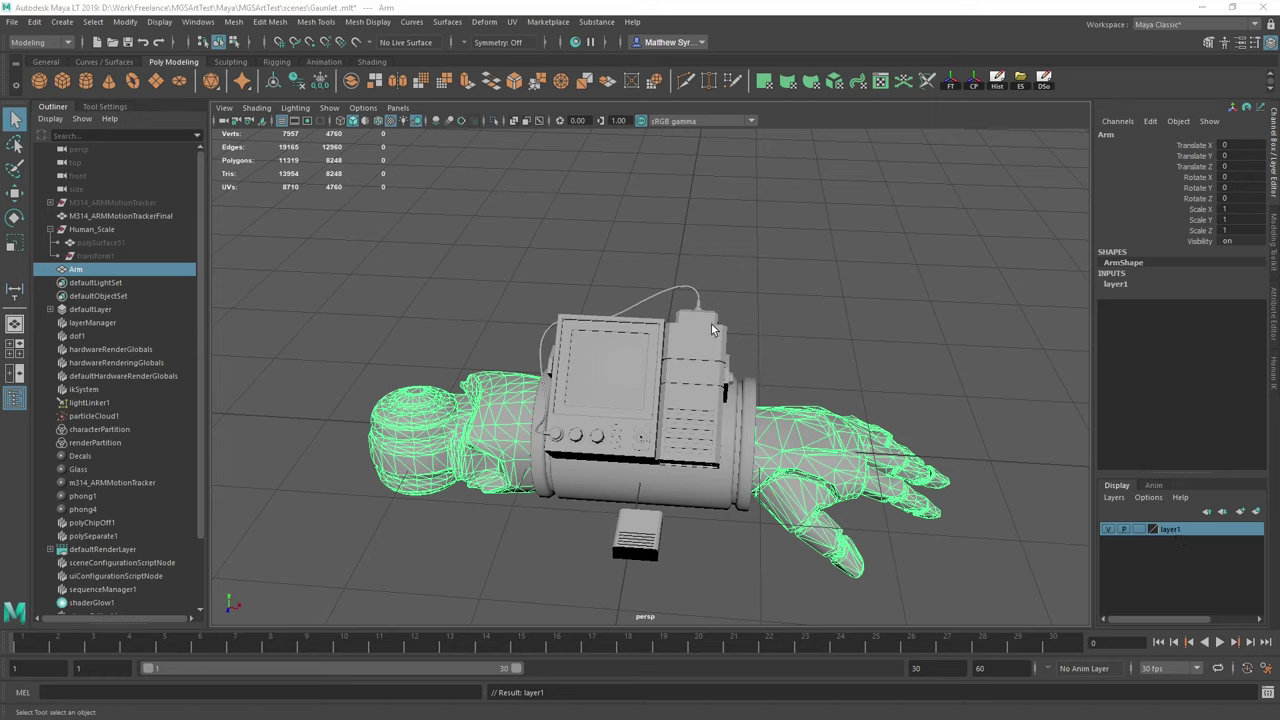
drag(2, 90, 453, 172)
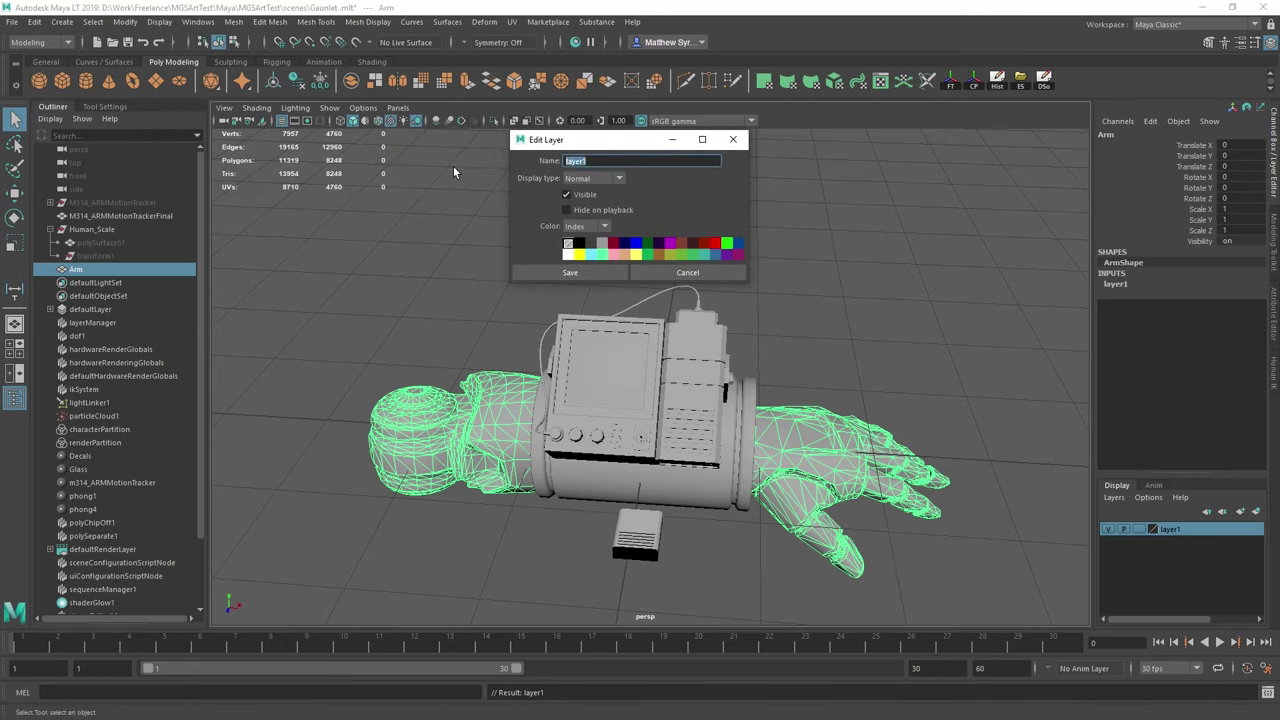
text(ArmREF)
click(579, 245)
click(605, 268)
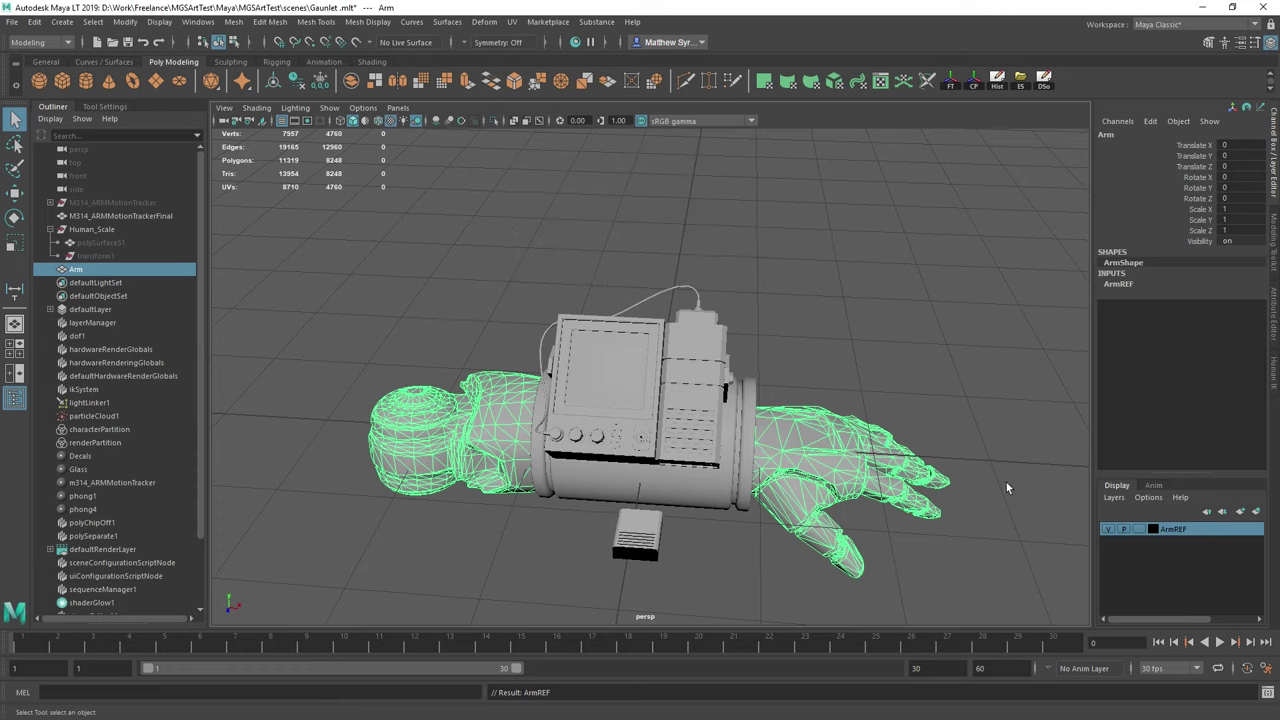
- Set the ArmREF layer to reference display mode and test selection by picking in the viewport
click(1030, 518)
click(1138, 529)
click(1139, 529)
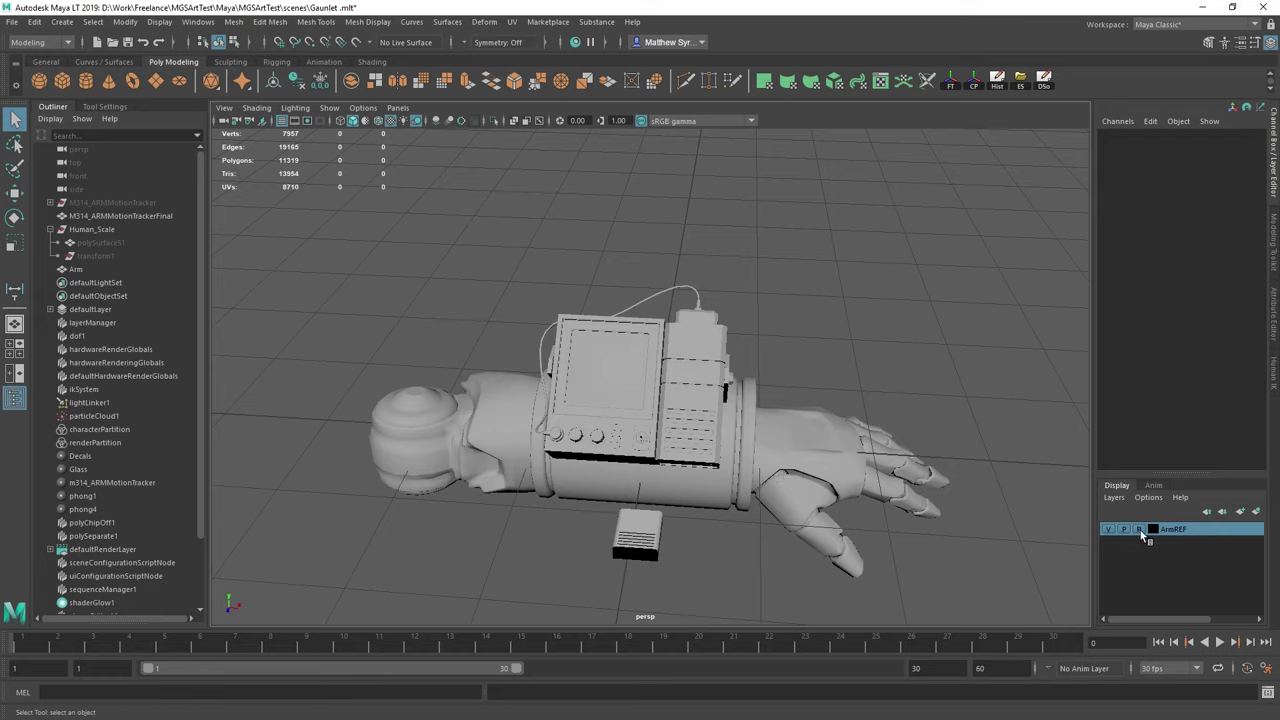
click(1138, 529)
click(1139, 530)
click(1140, 530)
click(650, 330)
click(939, 512)
- Toggle the ArmREF layer's visibility off and on several times, ending with the arm shown
click(1108, 529)
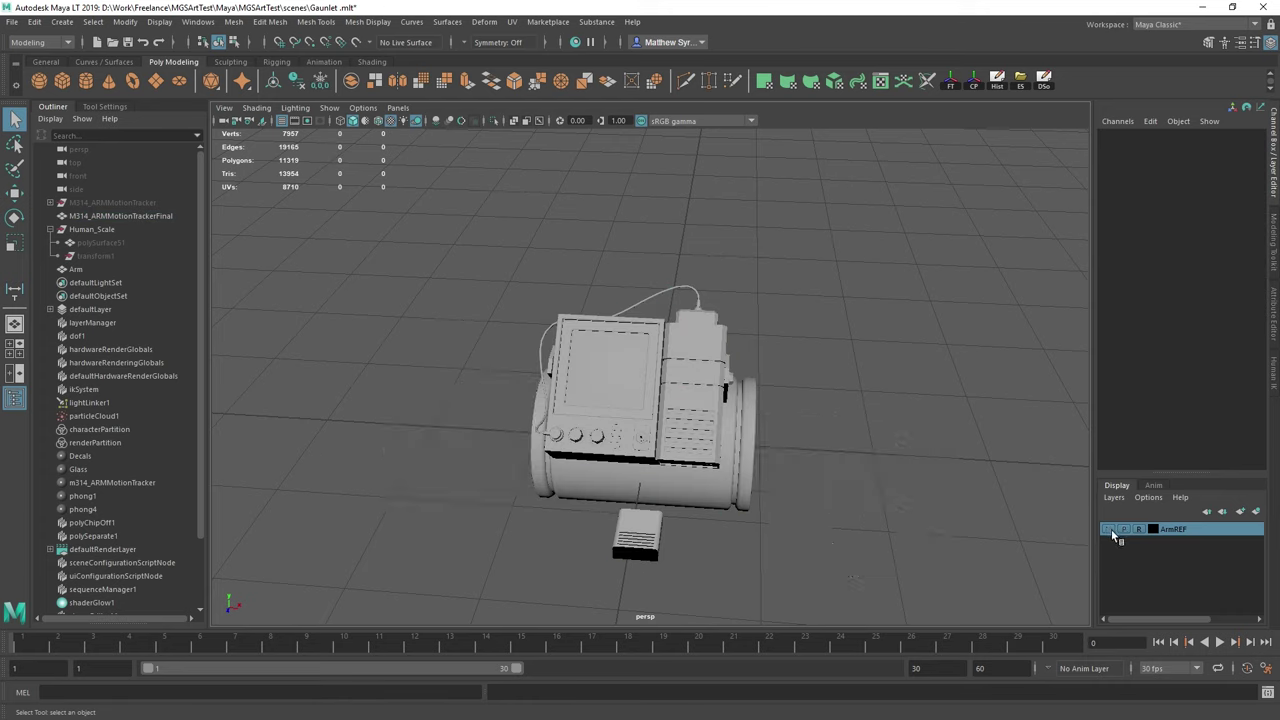
click(1108, 529)
click(1108, 530)
click(1108, 530)
click(1108, 530)
click(1108, 529)
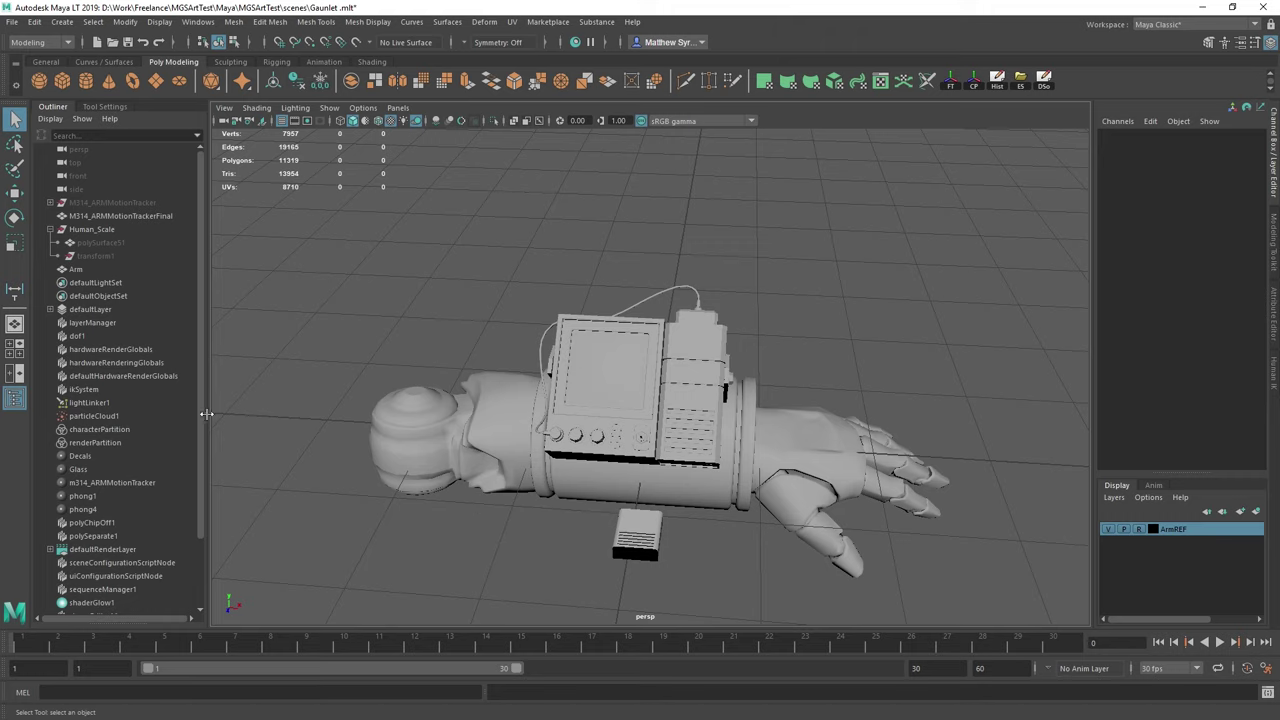
- Collapse the Human_Scale group in the Outliner and hide the ArmREF layer to isolate the motion tracker
click(50, 229)
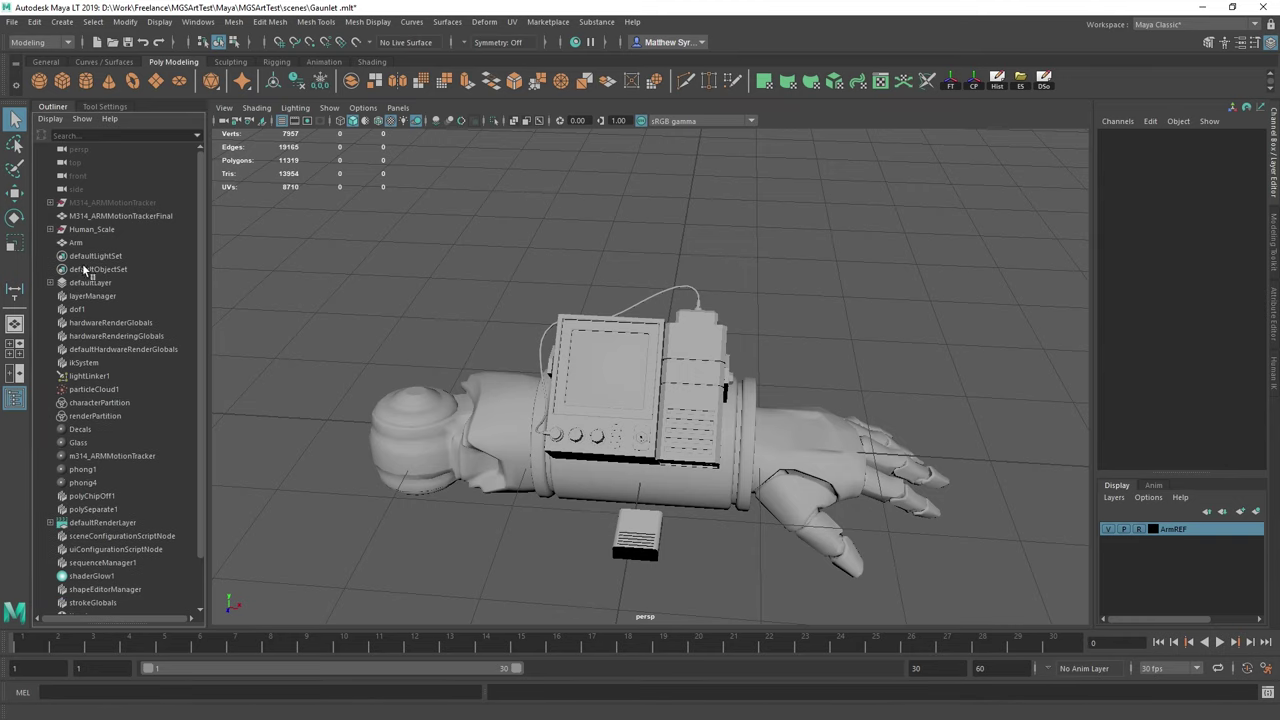
click(690, 270)
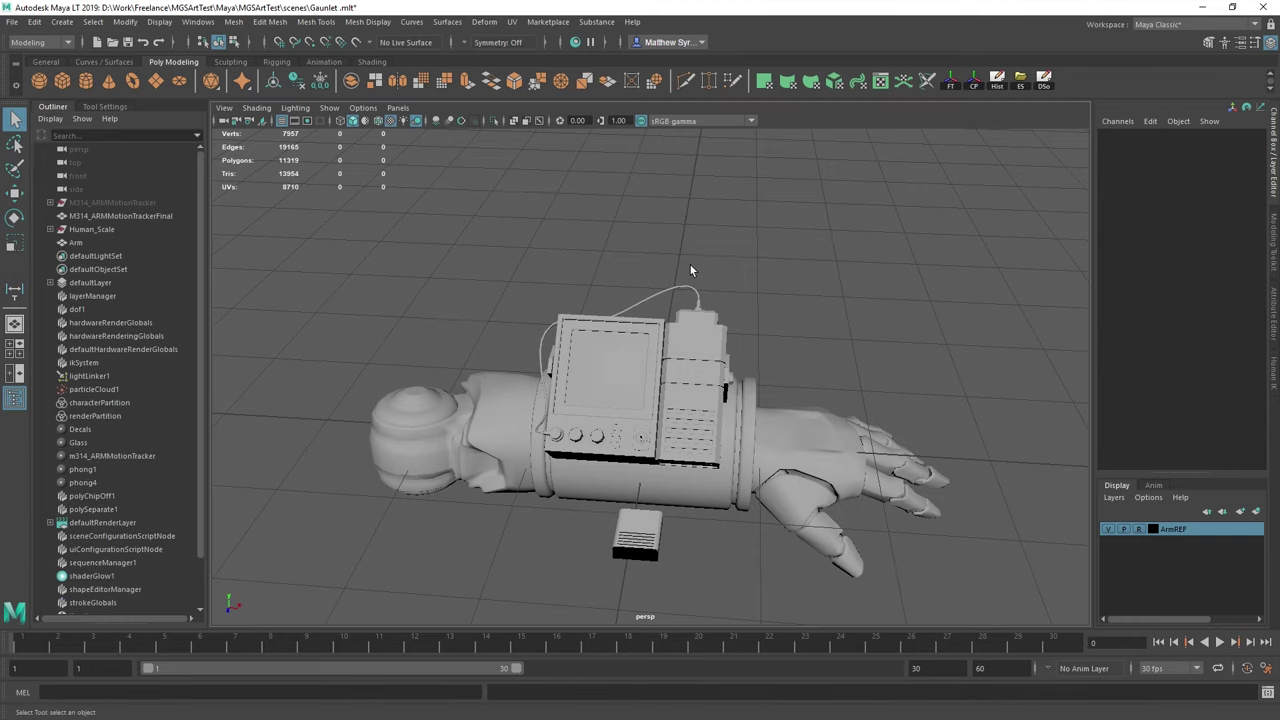
click(1110, 529)
alt+drag(815, 514, 732, 415)
click(705, 435)
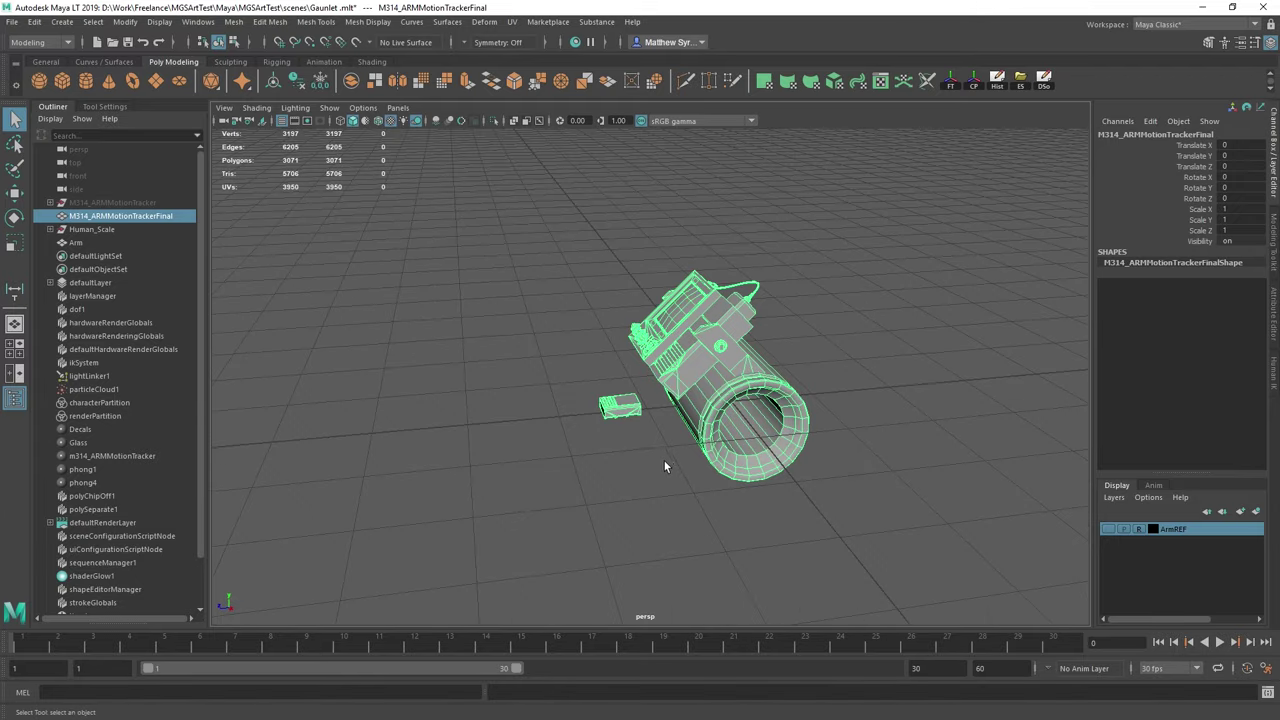
alt+drag(664, 461, 686, 447)
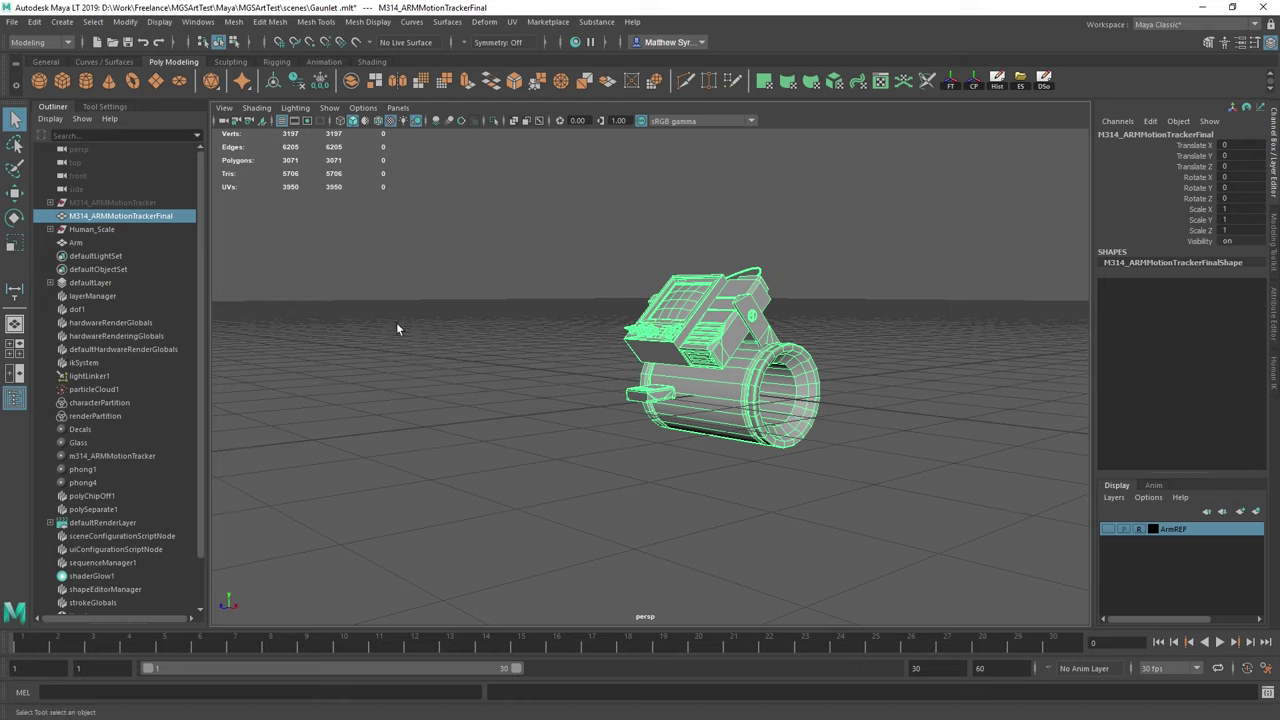
- Unhide the M314_ARMMotionTracker group and hide the M314_ARMMotionTrackerFinal mesh in its place
click(51, 202)
click(113, 202)
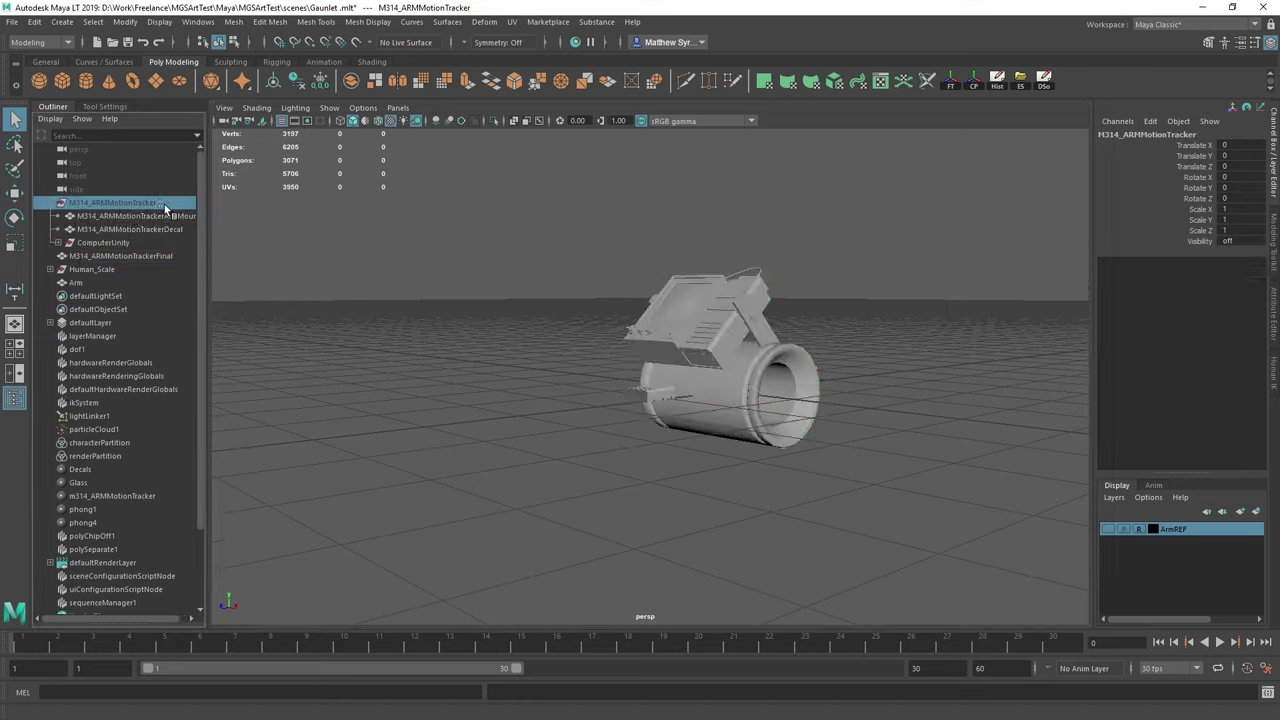
key(h)
click(716, 324)
key(h)
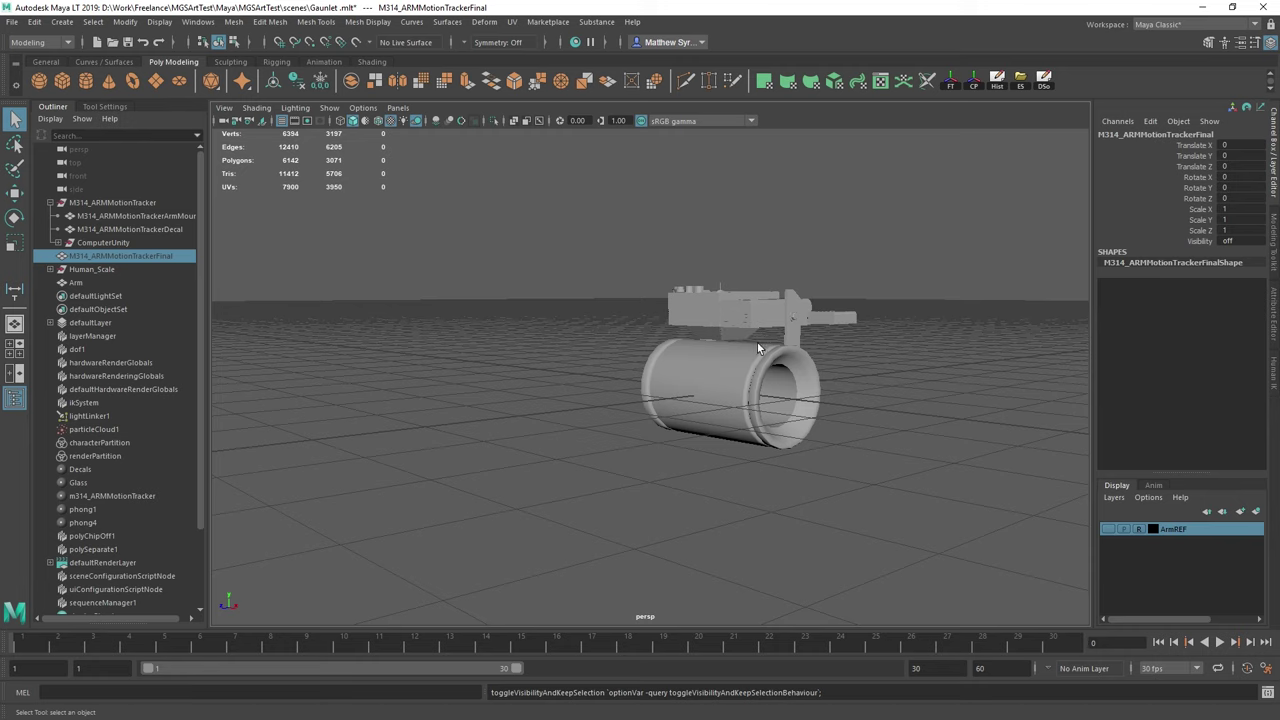
- Select the tracker's screen housing in the M314_ARMMotionTracker group and examine the flat, unrotated computer unit from above
click(755, 320)
alt+drag(805, 355, 800, 374)
alt+right_drag(800, 374, 885, 335)
alt+middle_drag(885, 335, 779, 375)
click(725, 345)
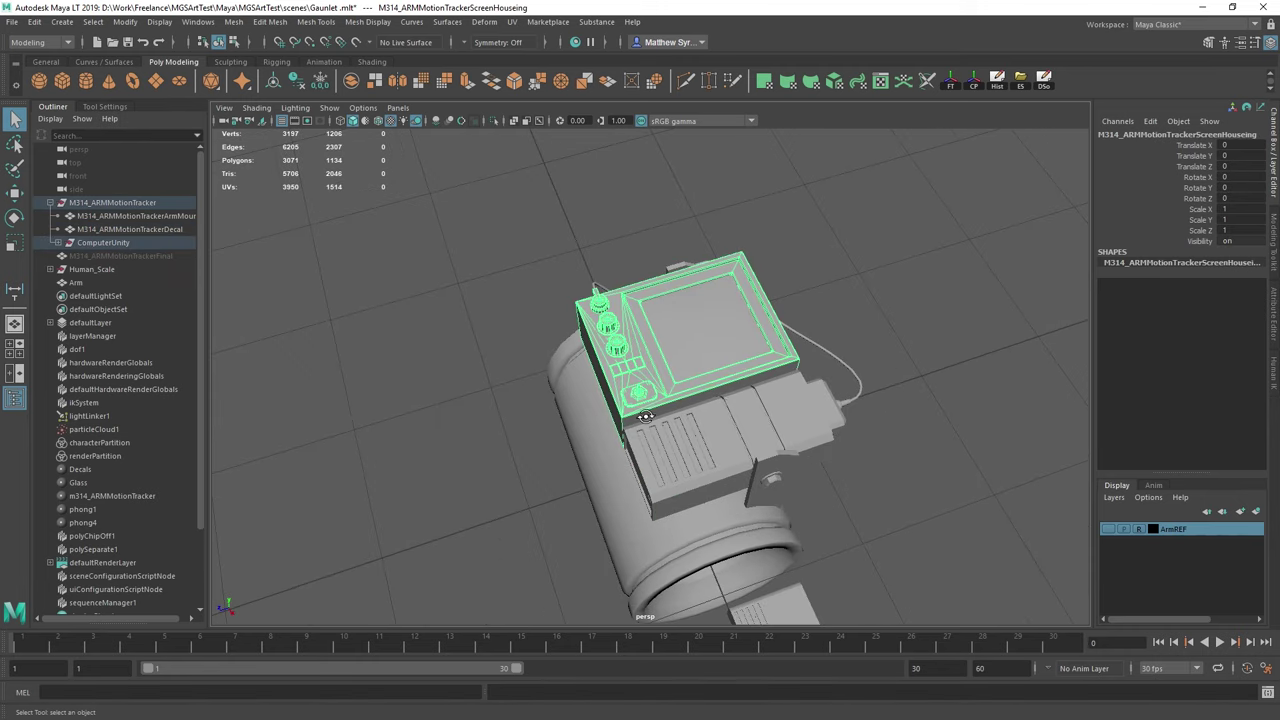
alt+drag(660, 445, 676, 401)
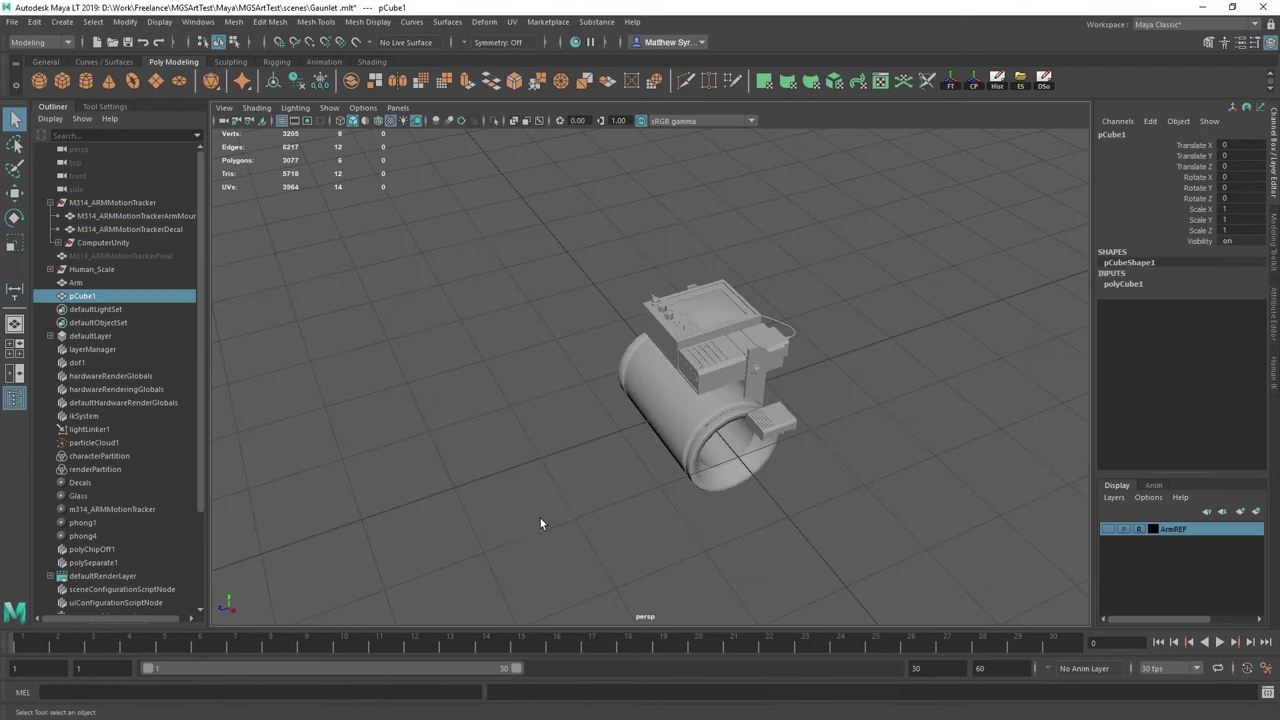
- Place a polygon cube at the screen housing's front corner, at about X -6.3, Y 8.5, Z 3.1
alt+drag(538, 443, 574, 441)
key(w)
drag(677, 398, 681, 368)
key(f)
alt+drag(683, 443, 785, 396)
alt+right_drag(785, 396, 640, 378)
alt+middle_drag(640, 378, 726, 406)
key(d)
drag(817, 435, 532, 478)
- Scale the cube uniformly to about 8.356 so it covers the tracker's screen housing
alt+right_drag(580, 462, 560, 427)
key(e)
key(r)
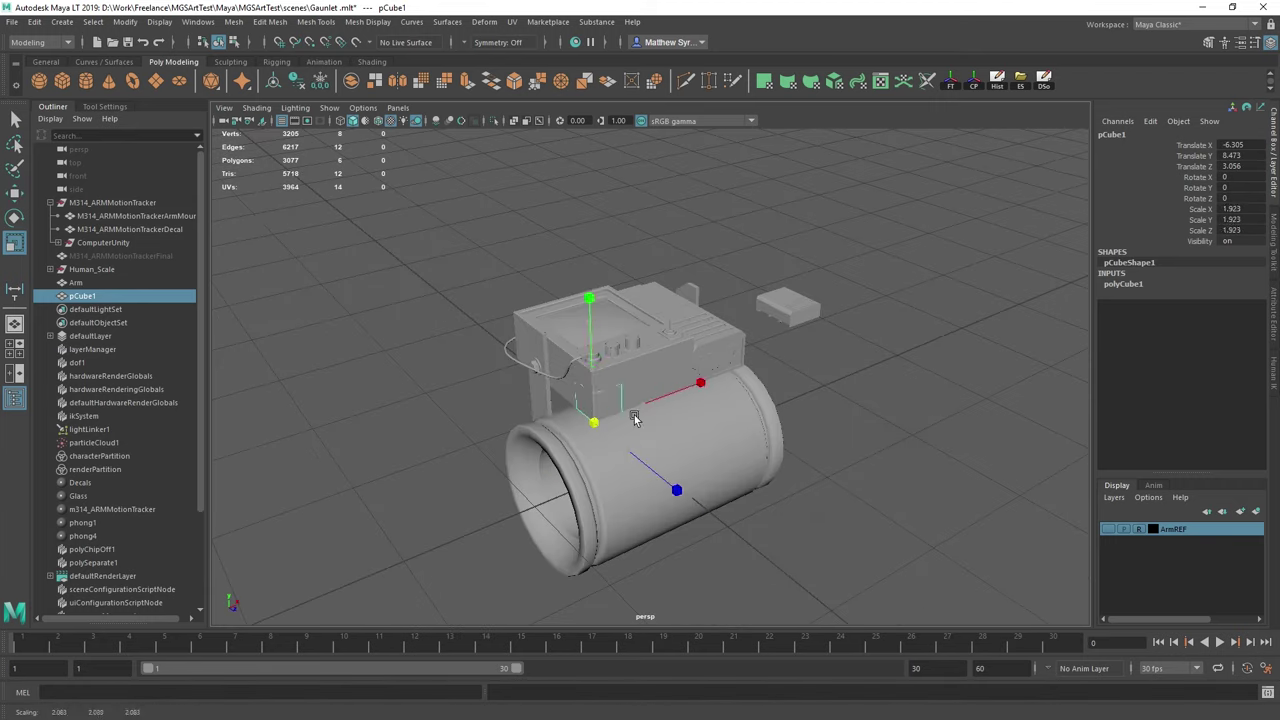
drag(594, 422, 652, 358)
- Select the four vertices at the cube's far Z end, ready for moving
right_drag(654, 341, 583, 344)
alt+drag(583, 344, 635, 334)
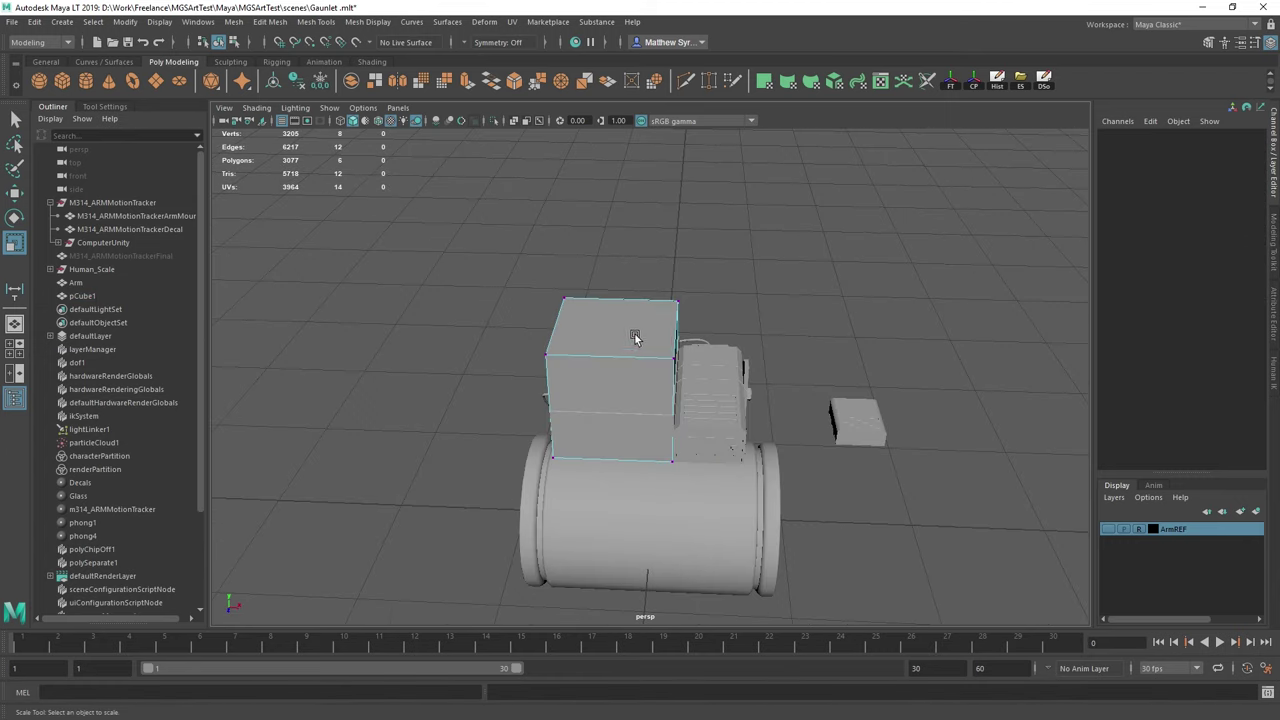
alt+drag(730, 342, 609, 351)
drag(635, 227, 890, 582)
alt+drag(895, 540, 790, 408)
key(w)
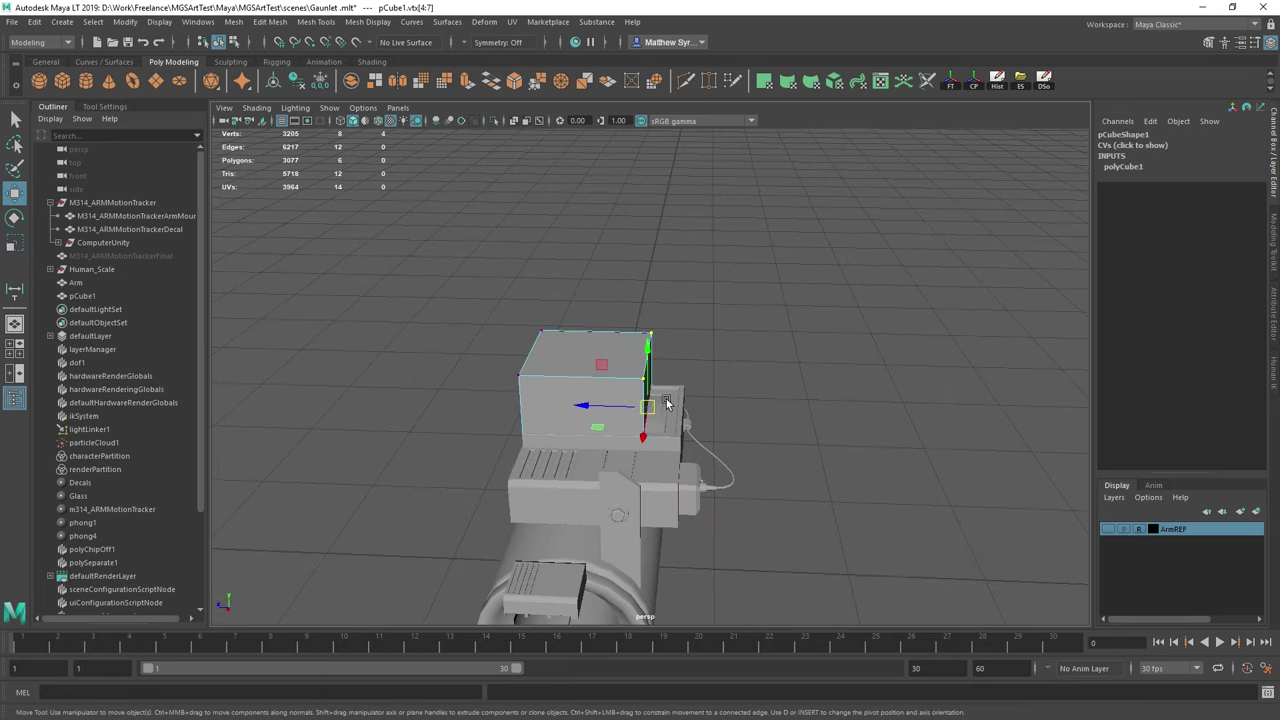
- Try to snap the cube's far-end vertices along Z to the edge of the screen housing
key(v)
drag(583, 408, 670, 447)
key(ctrl+z)
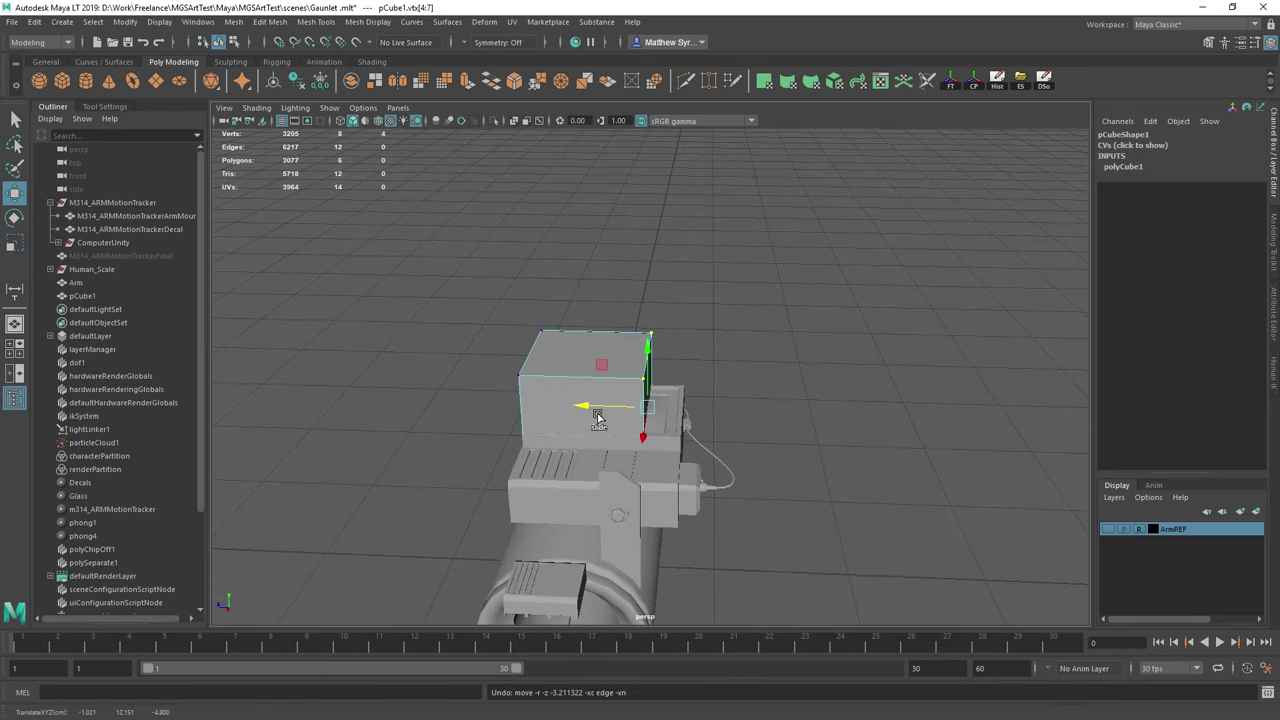
ctrl+shift+drag(587, 406, 686, 430)
key(ctrl+z)
- Reselect the far-end vertices and try again to move them straight along Z, then undo the distorted move
mouse_move(750, 387)
alt+mouse_down()
mouse_move(634, 397)
mouse_move(738, 396)
alt+mouse_up()
key(q)
drag(615, 305, 767, 511)
mouse_move(815, 508)
alt+mouse_down()
mouse_move(734, 397)
mouse_move(730, 356)
mouse_move(709, 391)
mouse_move(709, 446)
alt+mouse_up()
key(w)
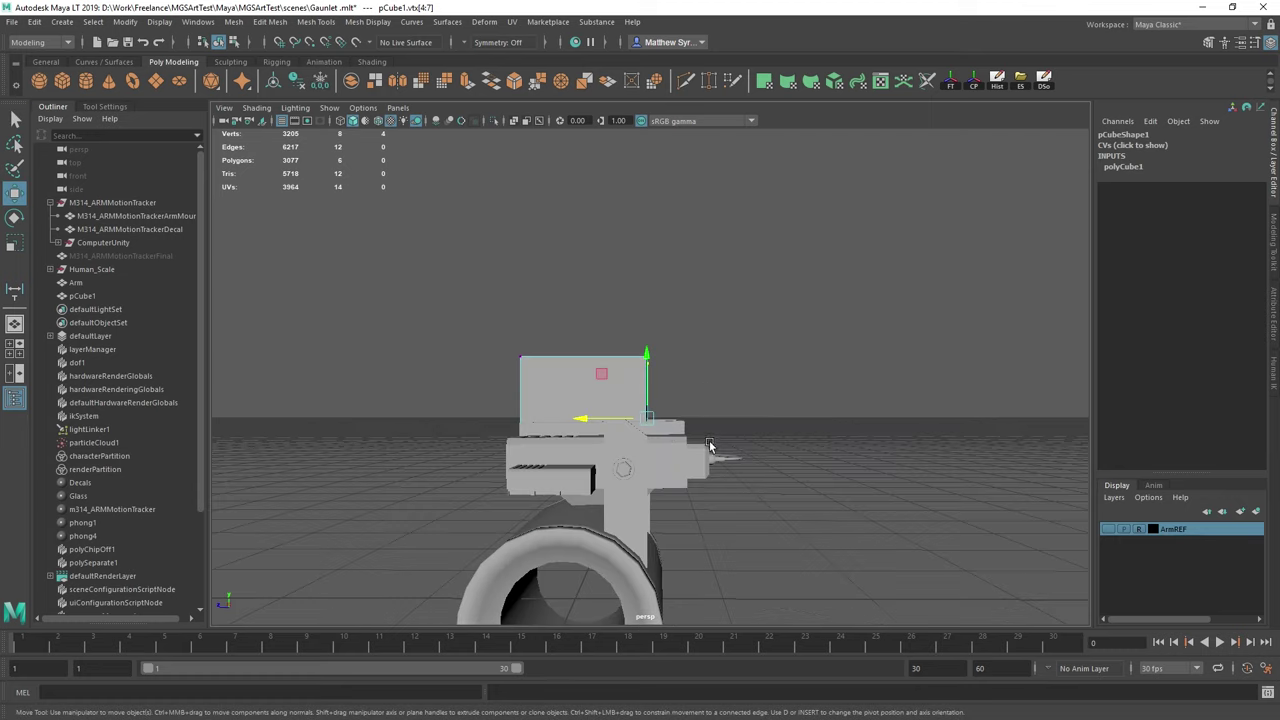
drag(584, 418, 686, 424)
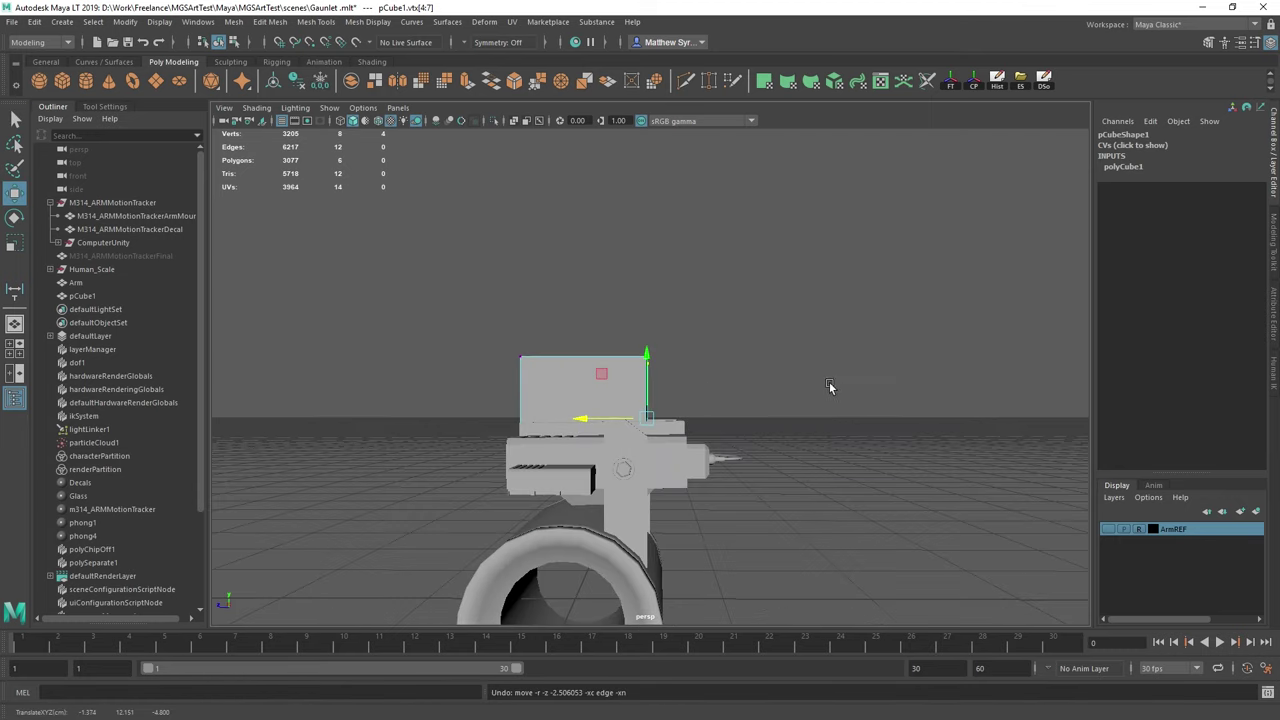
alt+drag(829, 389, 614, 510)
key(ctrl+z)
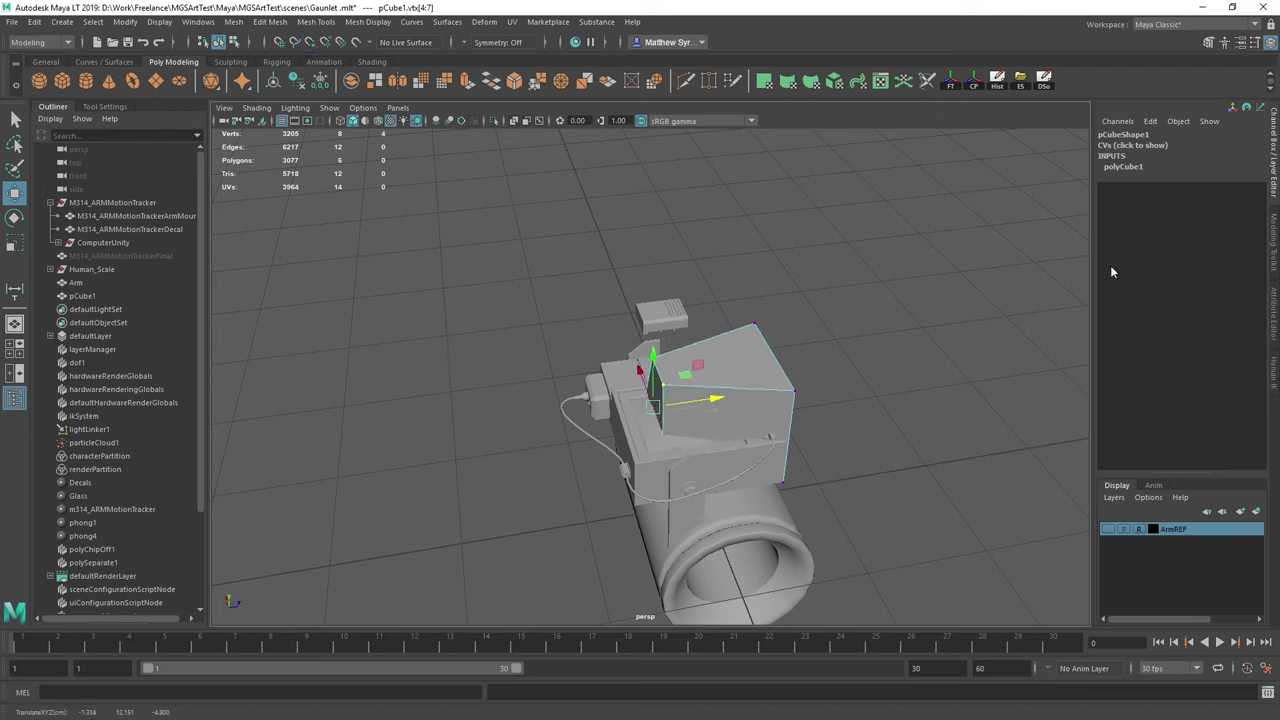
- Turn off the Transform Constraint for component moves and return to the channel and layer display
click(1207, 45)
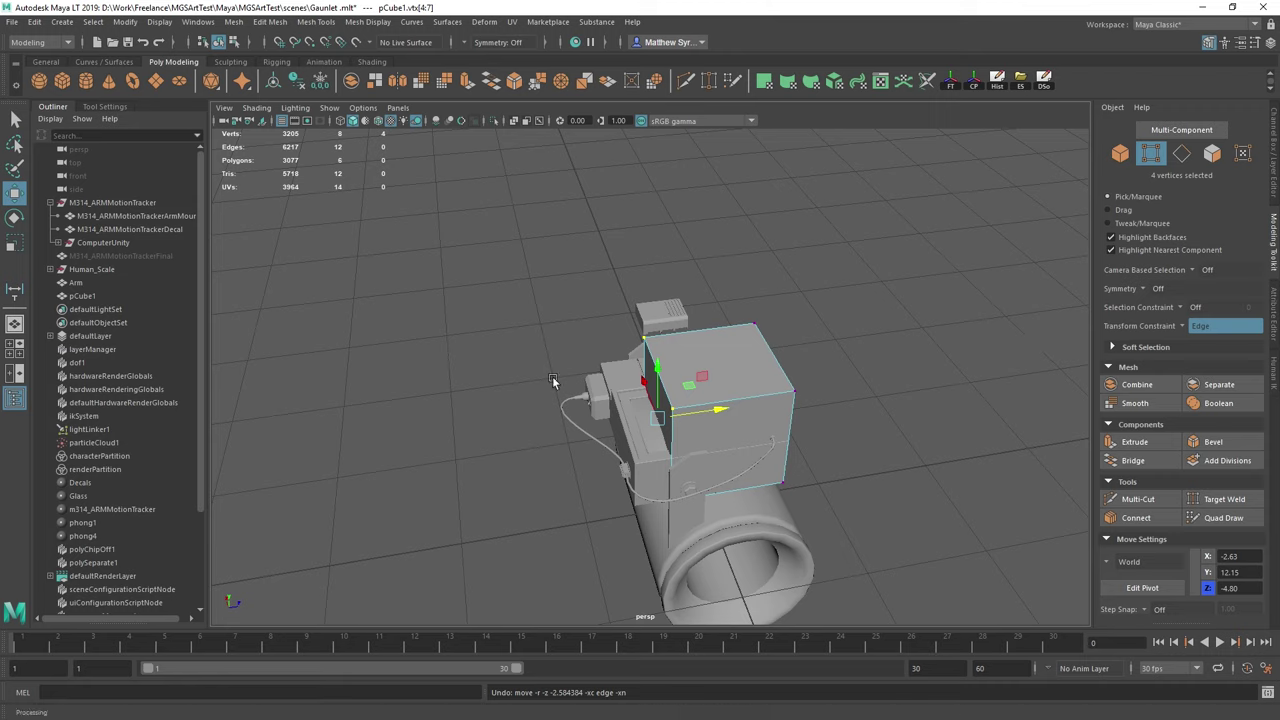
click(1195, 327)
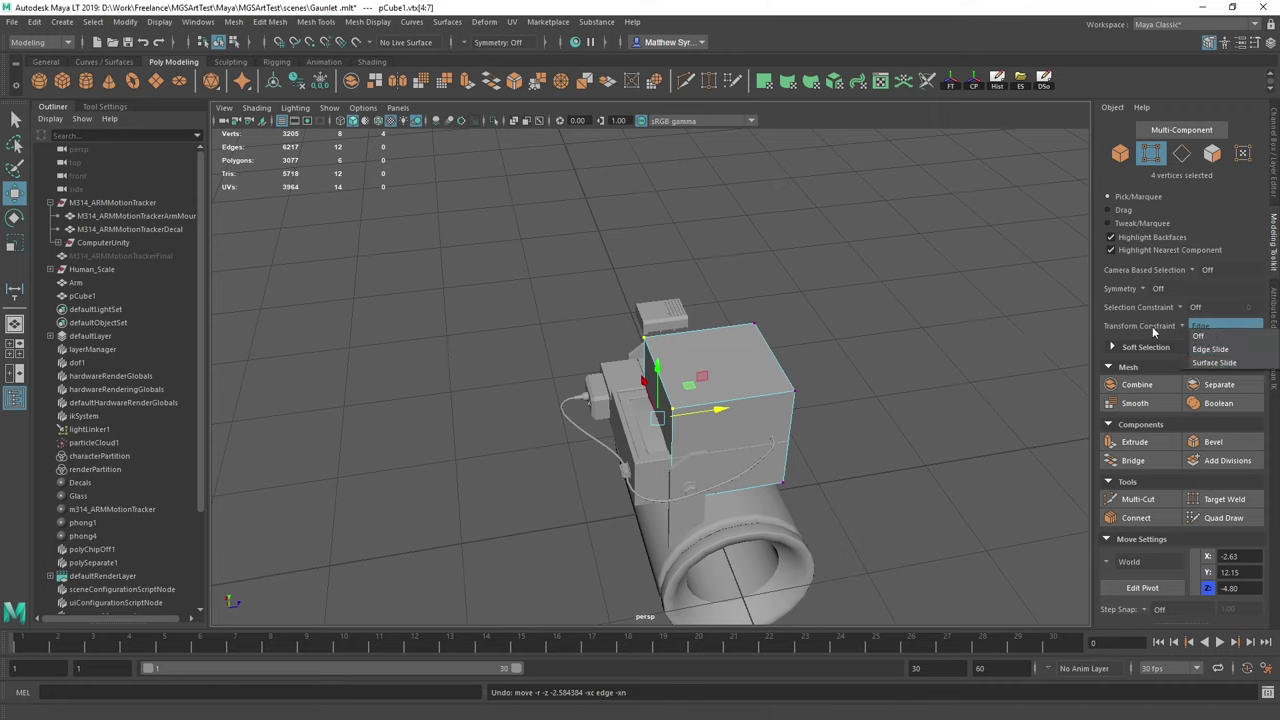
click(1198, 337)
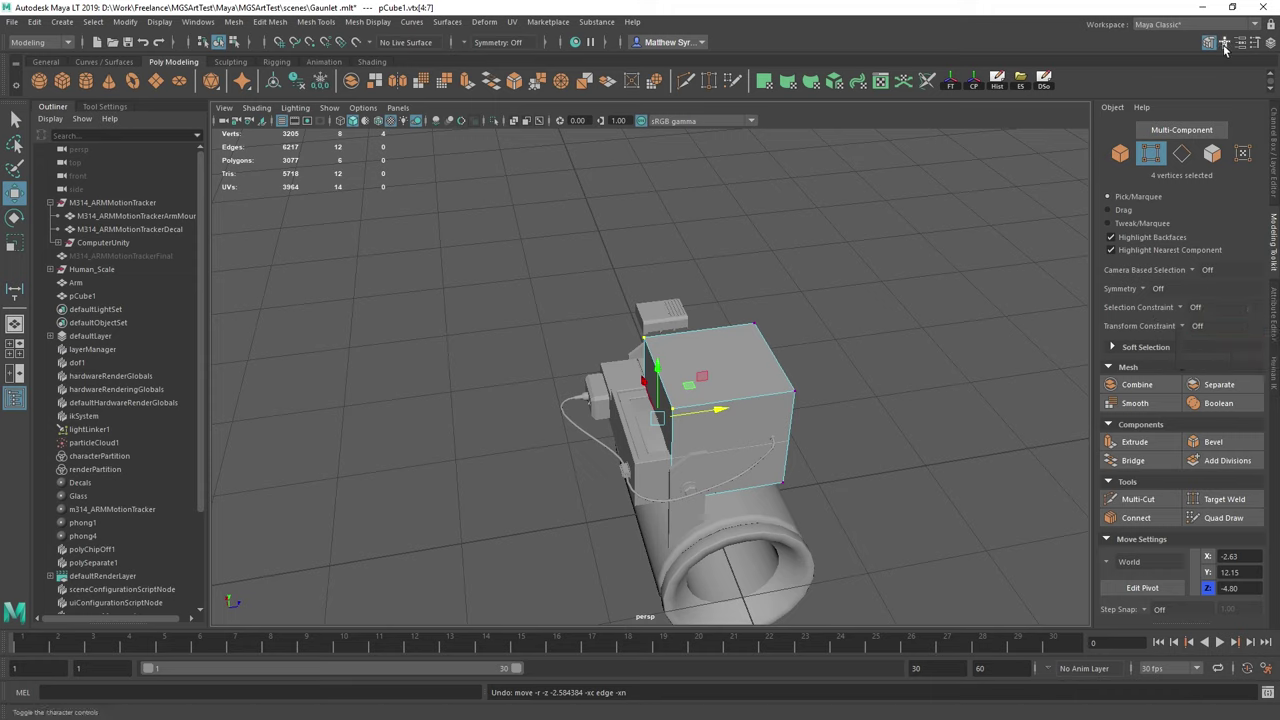
click(1270, 43)
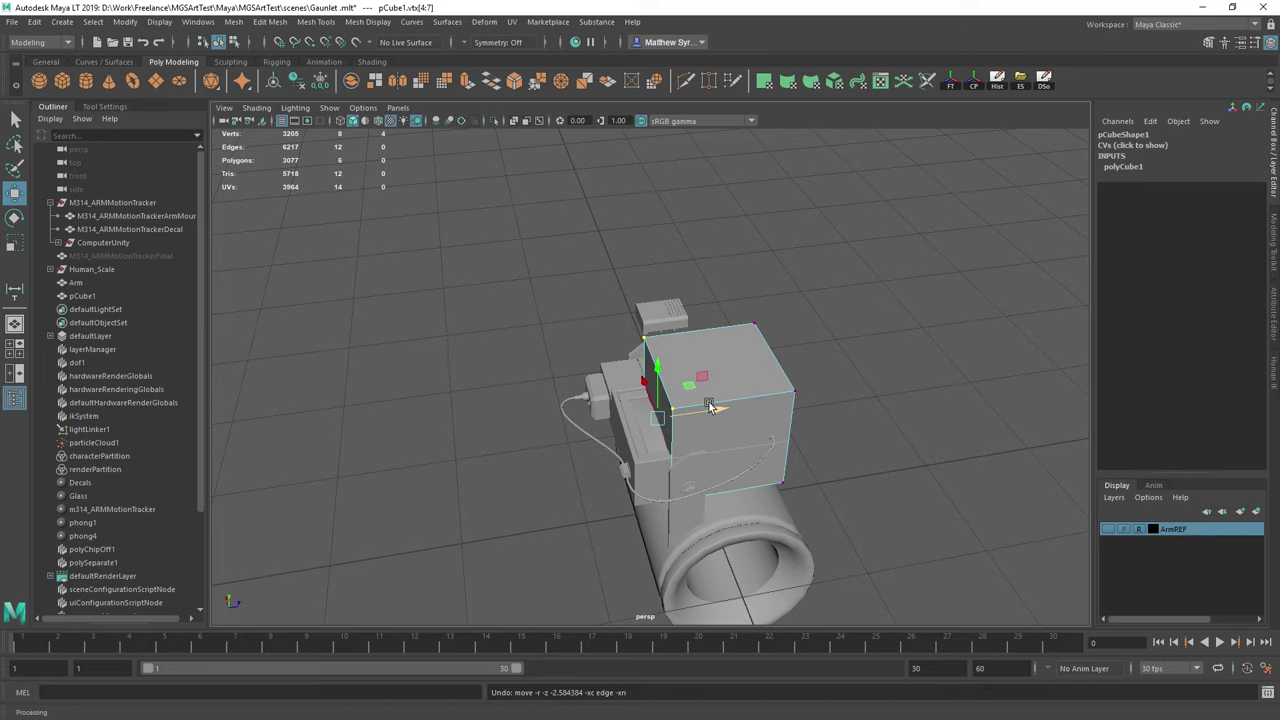
- Fit the cube to the screen housing by snapping its far-end vertices along Z and its top vertices to about Y 12.01
alt+drag(718, 407, 764, 384)
drag(540, 306, 860, 422)
alt+drag(868, 338, 823, 354)
drag(694, 322, 694, 372)
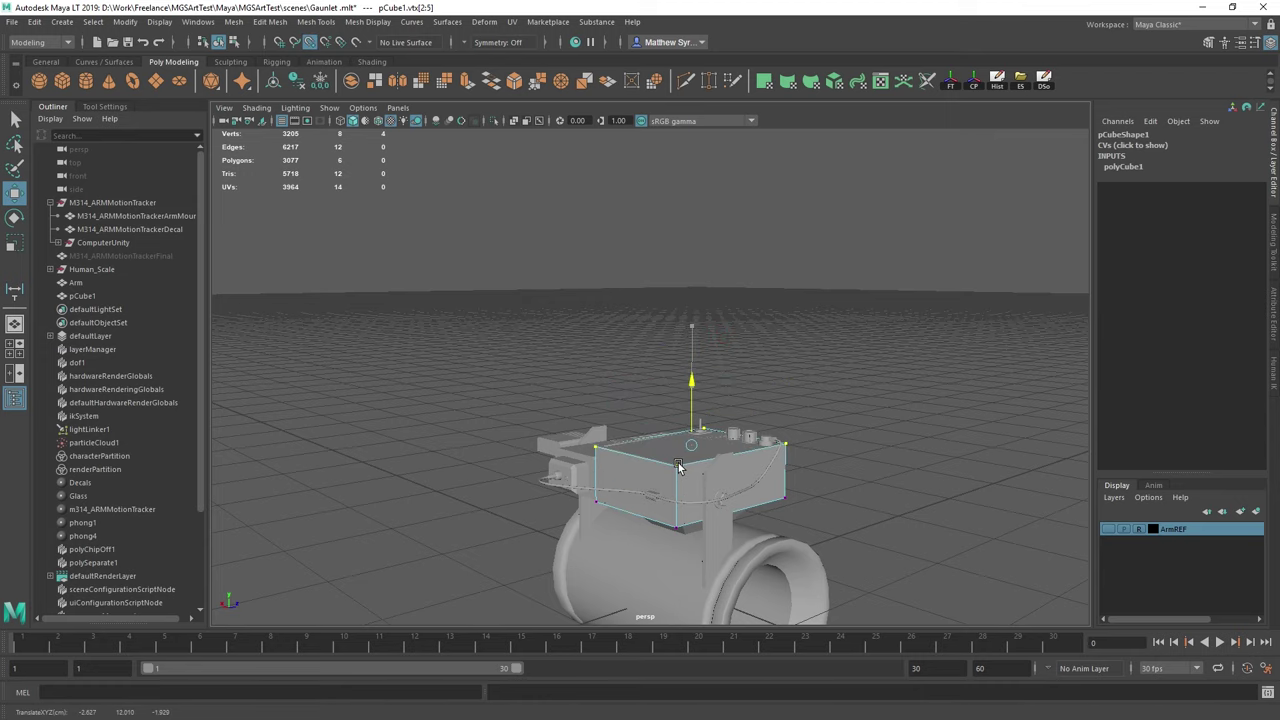
alt+drag(705, 440, 693, 390)
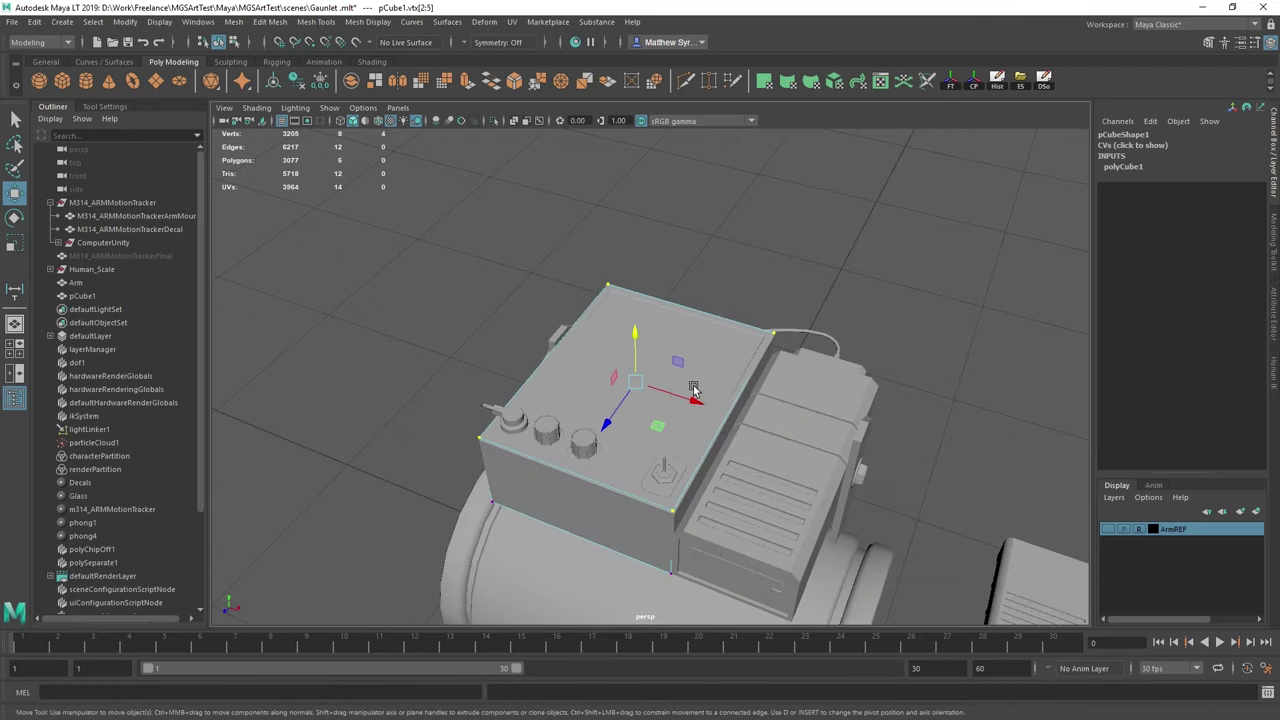
- Return the cube to object selection and move it clear of the tracker to about Z 17.67
alt+drag(812, 403, 702, 362)
right_drag(702, 362, 723, 346)
alt+drag(723, 346, 607, 463)
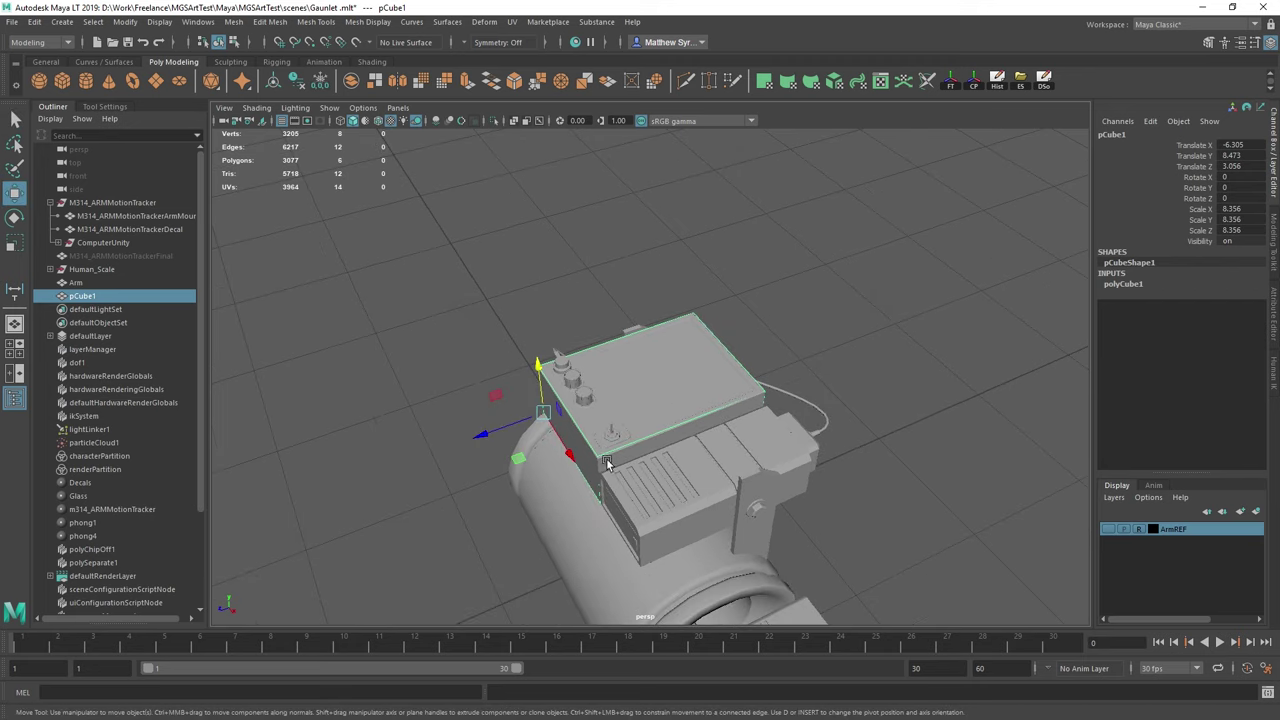
drag(487, 441, 711, 368)
click(690, 398)
alt+right_drag(691, 400, 745, 373)
alt+middle_drag(745, 373, 698, 360)
click(643, 417)
alt+drag(643, 400, 589, 360)
click(594, 369)
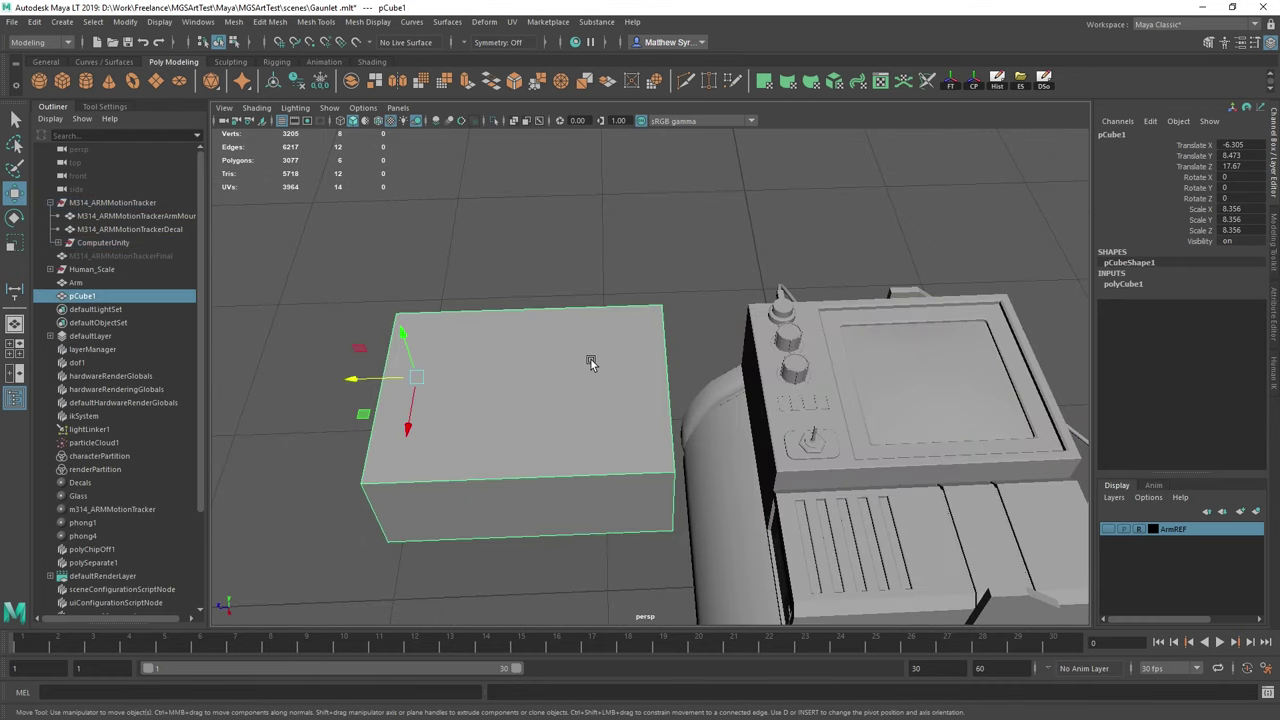
- Insert four edge loops in the block, two across and two lengthwise, to outline the screen area on its top
shift+right_drag(591, 362, 508, 385)
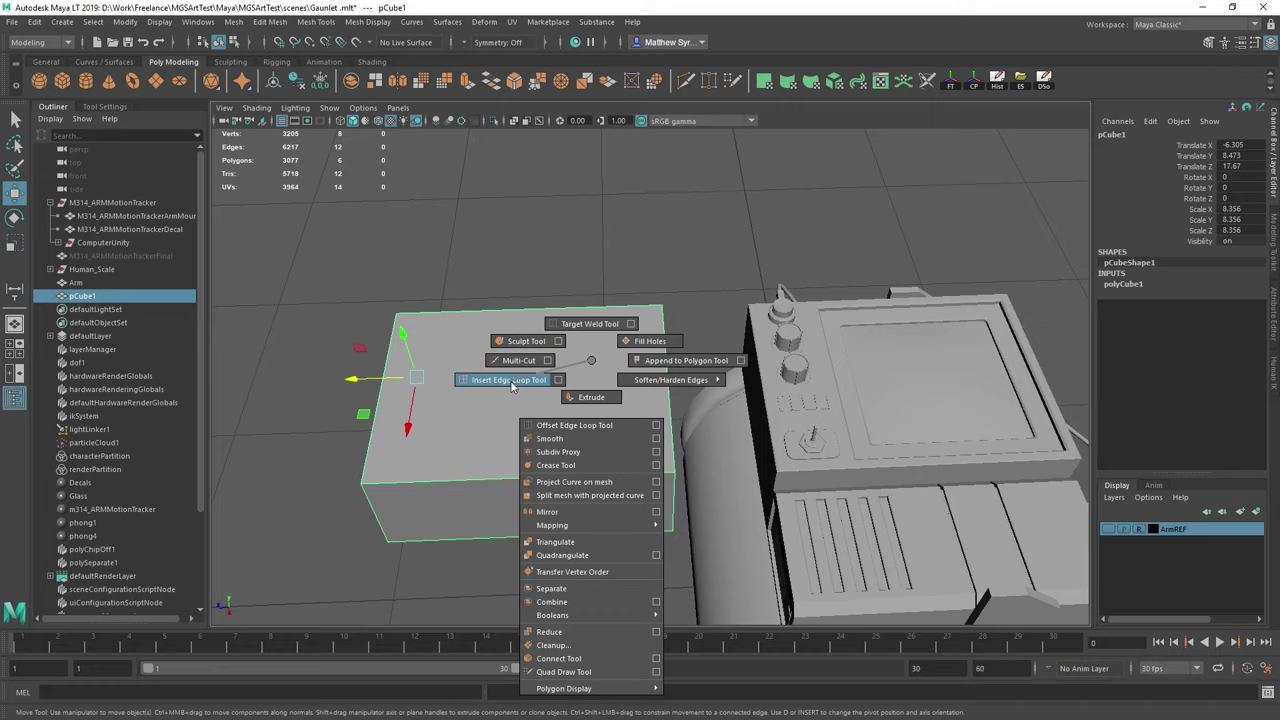
shift+right_drag(508, 385, 511, 386)
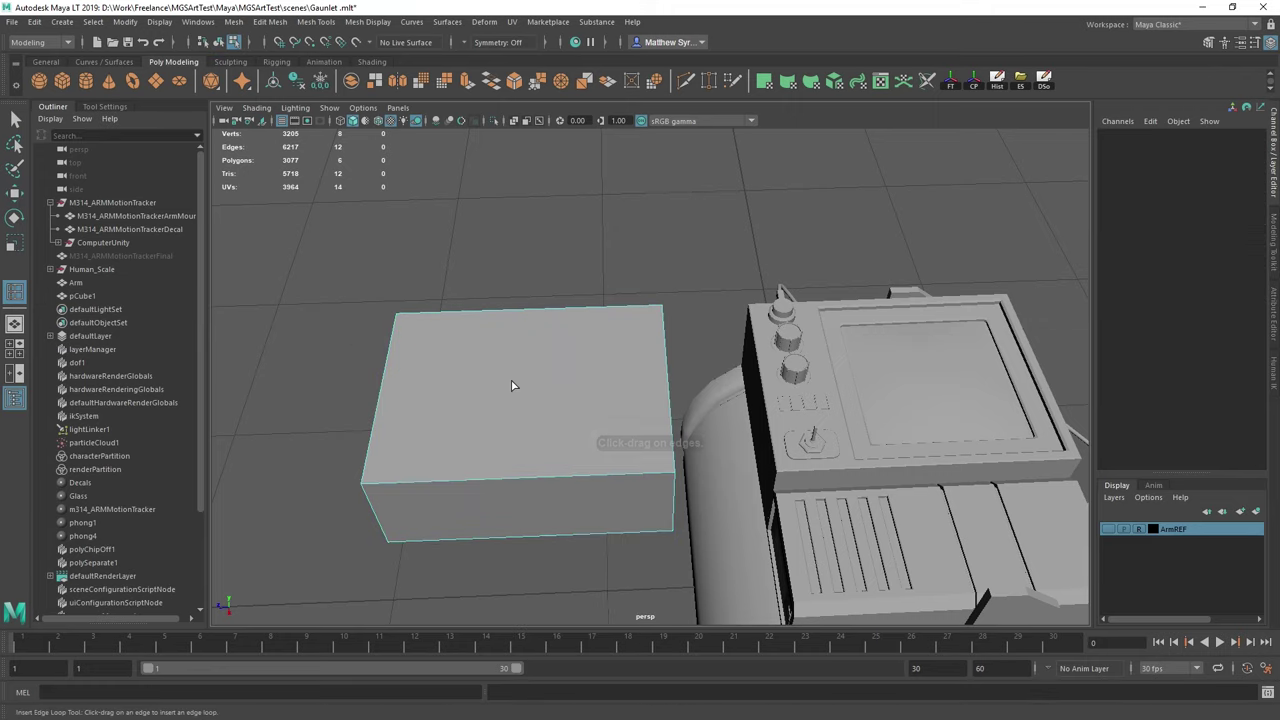
click(475, 485)
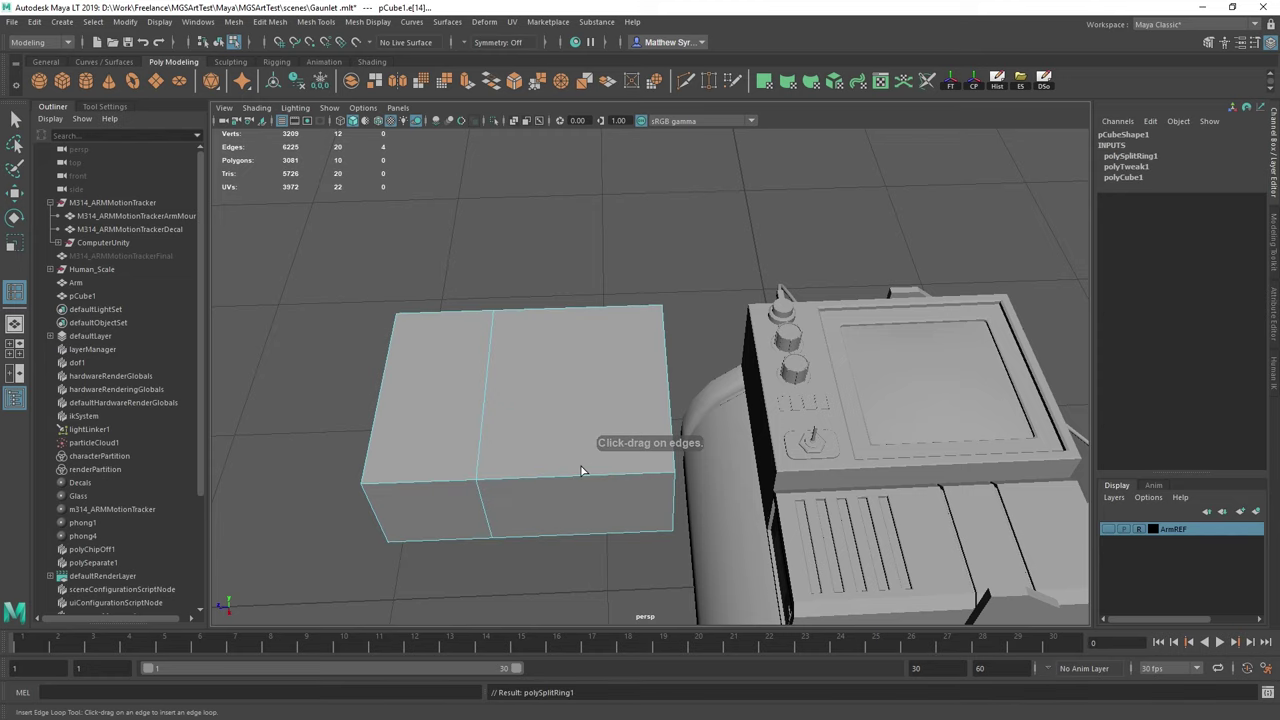
click(648, 478)
alt+drag(515, 462, 629, 384)
click(585, 378)
click(520, 362)
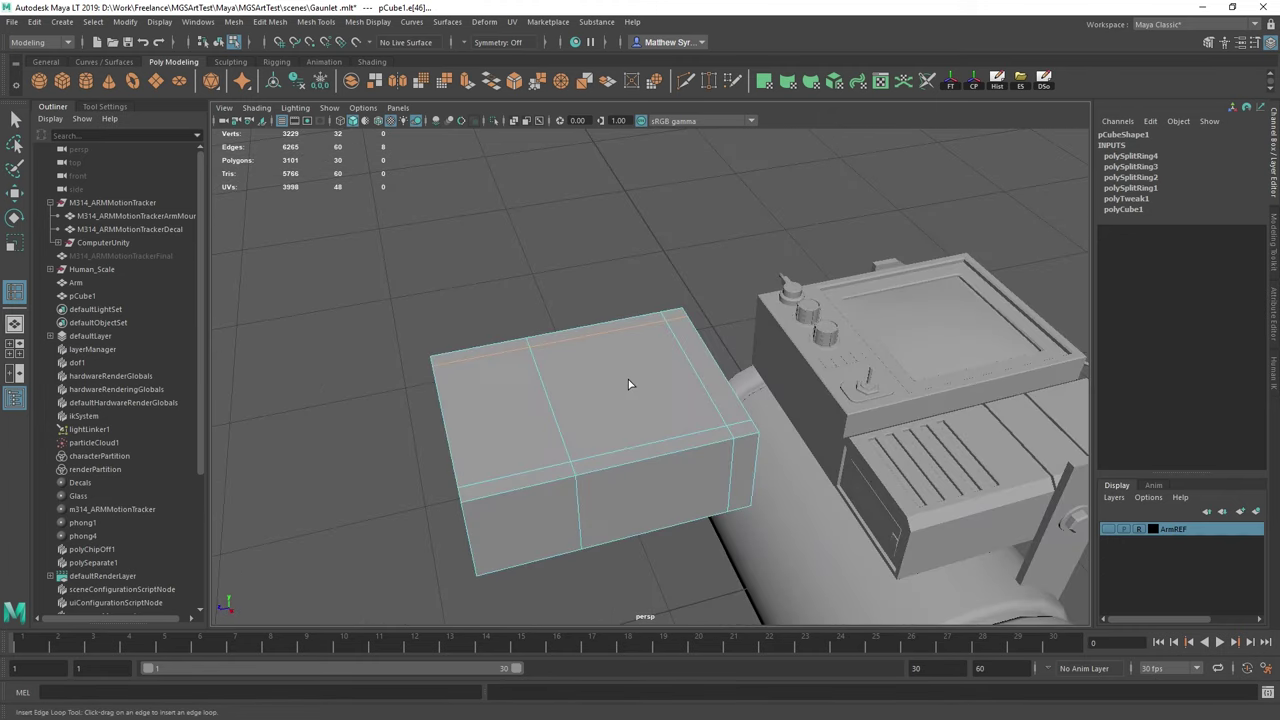
- Select the outlined screen face on the block's top and compare its border with the tracker's screen
key(w)
right_drag(657, 371, 659, 395)
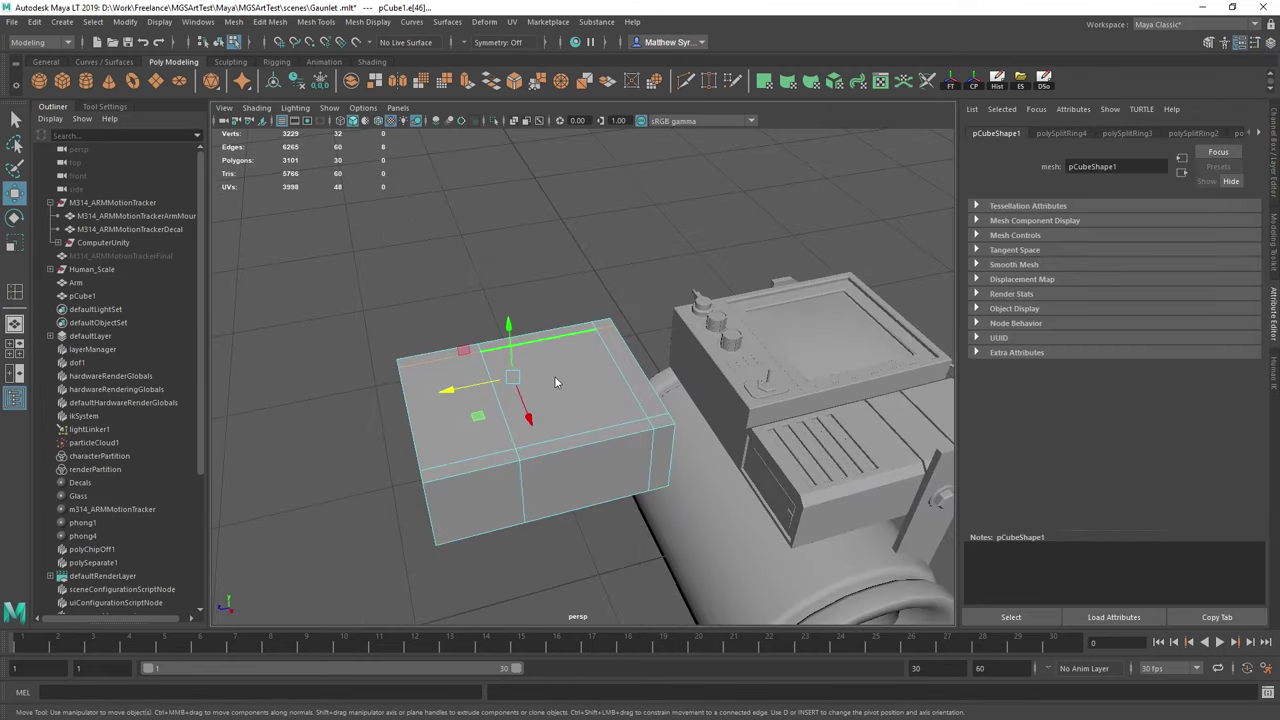
right_drag(557, 379, 558, 396)
click(591, 379)
alt+drag(591, 379, 633, 376)
scroll(628, 398, up, 2)
scroll(633, 376, up, 1)
alt+middle_drag(633, 374, 547, 378)
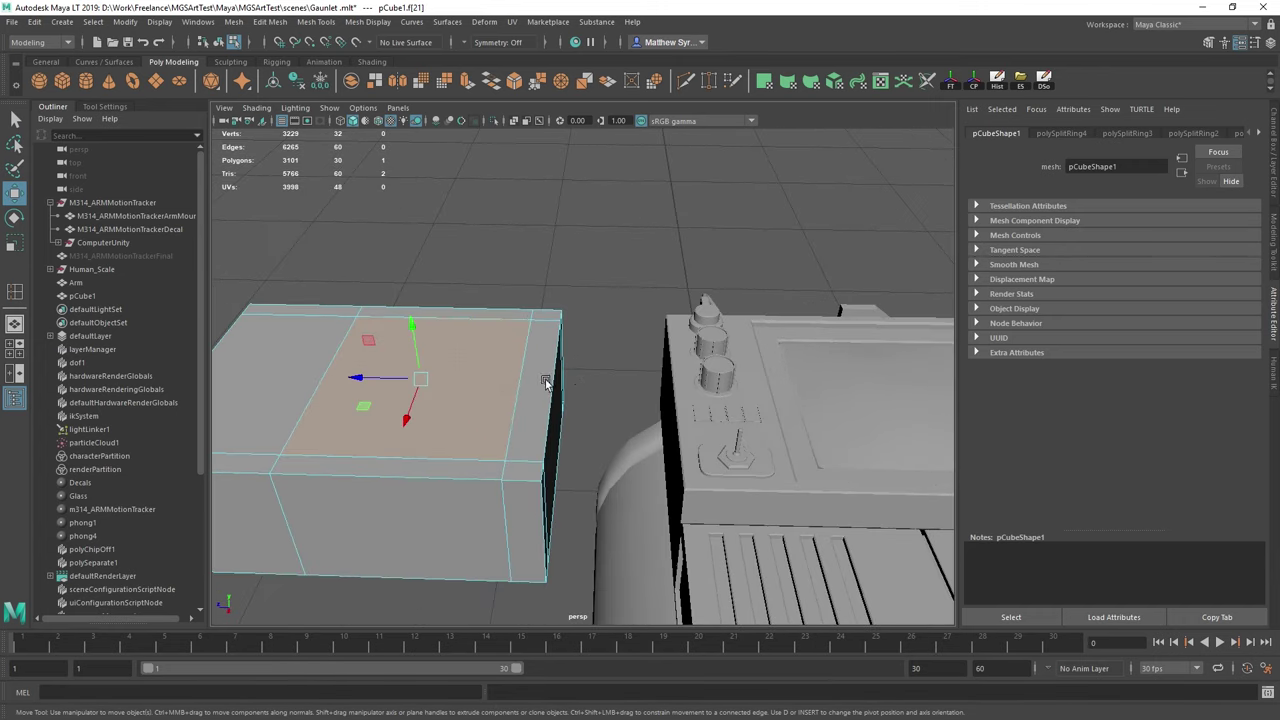
- Check the edge loop beside the screen face, then reselect the face and try scaling it
key(q)
right_drag(528, 339, 525, 287)
double_click(522, 358)
scroll(540, 385, down, 3)
alt+drag(551, 397, 597, 368)
right_drag(498, 363, 500, 395)
click(508, 377)
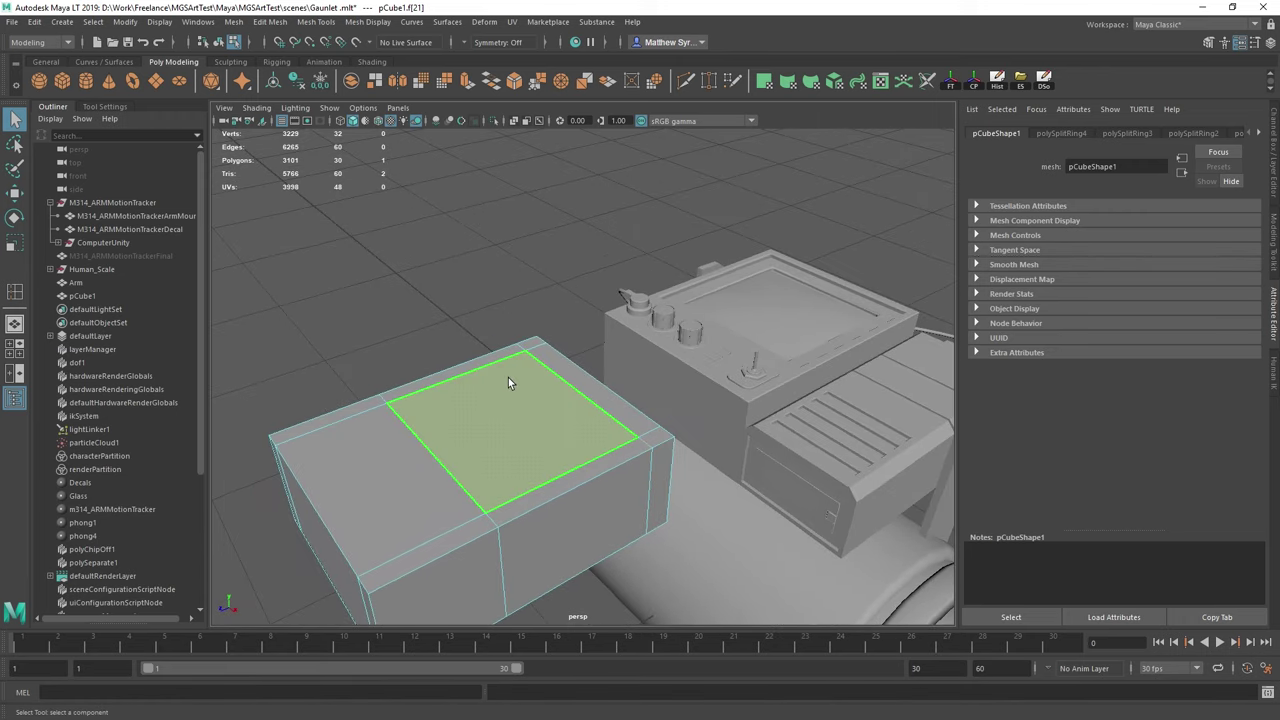
alt+drag(645, 388, 528, 434)
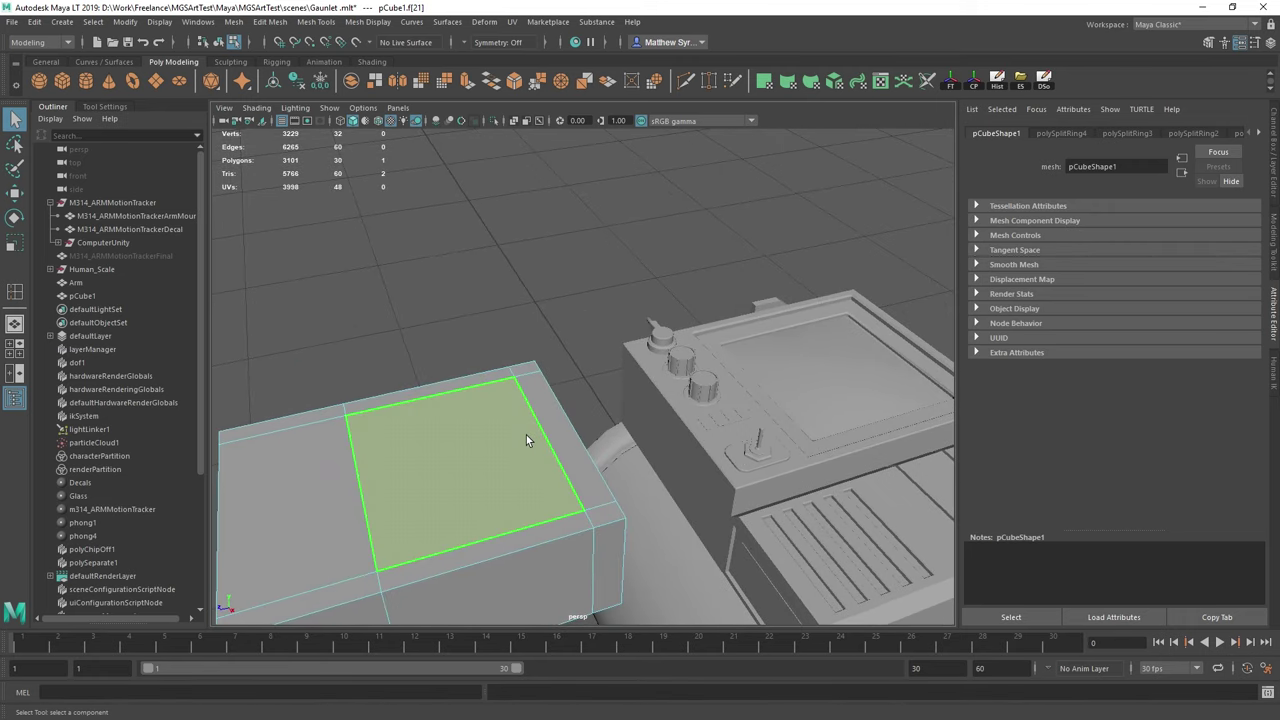
key(r)
key(q)
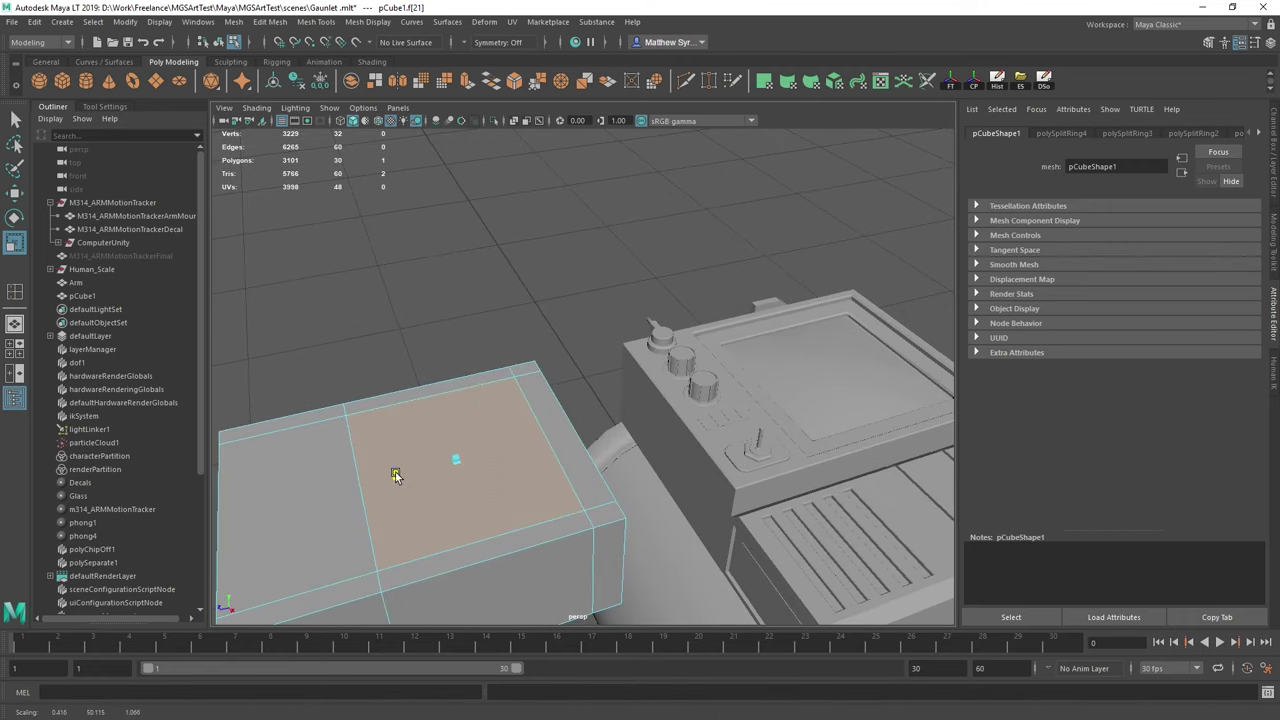
- Move the lengthwise edge loop on the block's negative X side outward to about X -6.46, narrowing the screen border
click(548, 426)
key(w)
alt+drag(560, 448, 483, 458)
alt+drag(483, 458, 616, 449)
double_click(540, 412)
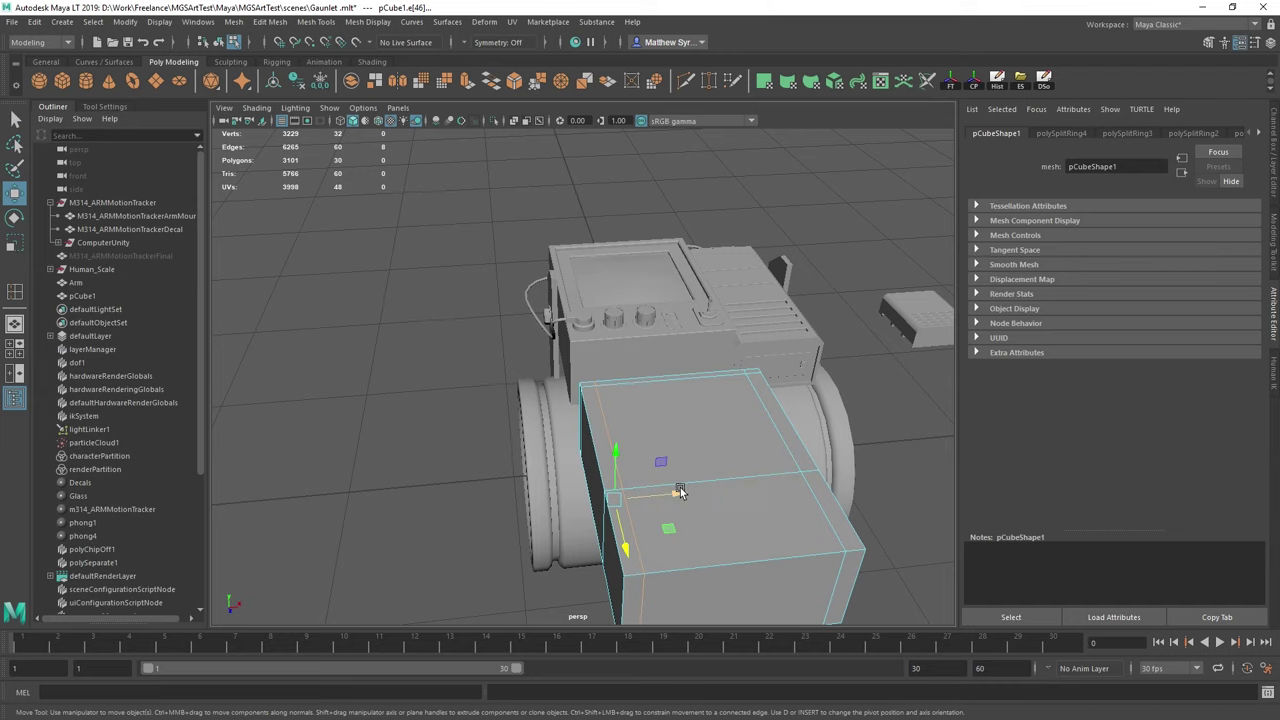
drag(679, 491, 669, 493)
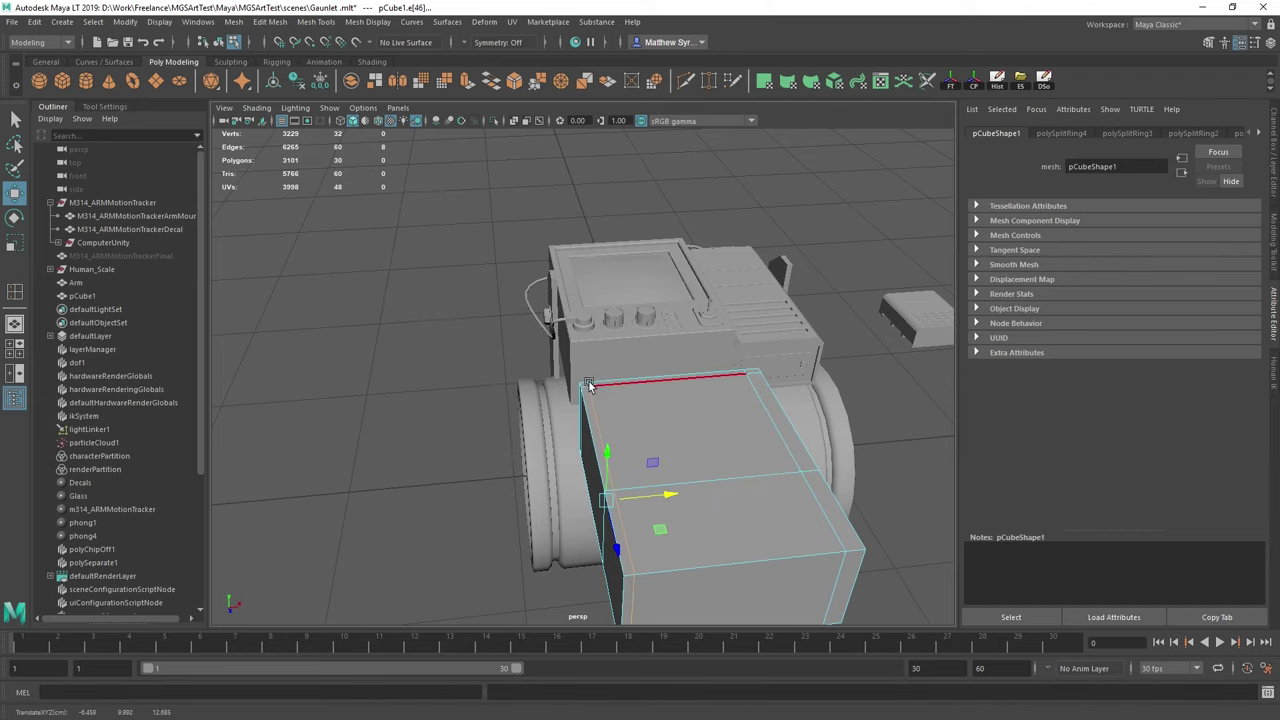
- Move the opposite lengthwise edge loop outward to about X 1.21 to narrow that side of the screen border
alt+drag(726, 408, 675, 450)
alt+middle_drag(694, 447, 557, 398)
click(569, 420)
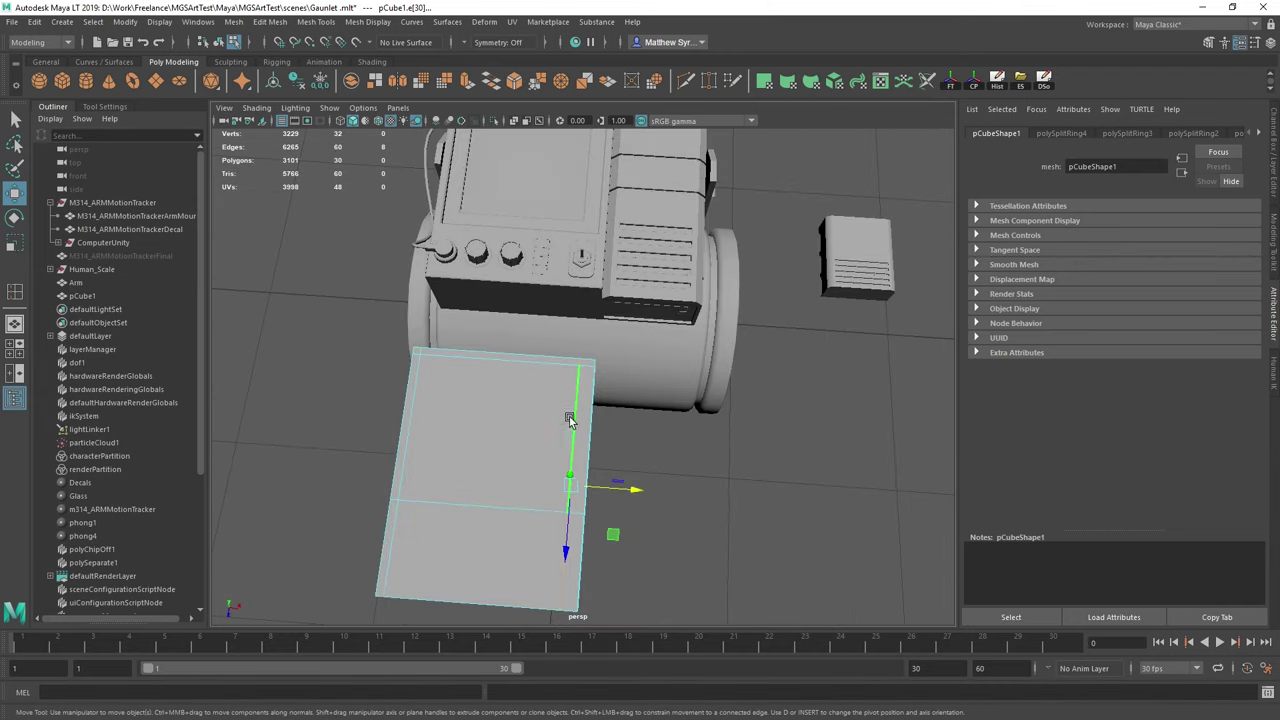
drag(633, 494, 641, 494)
click(561, 511)
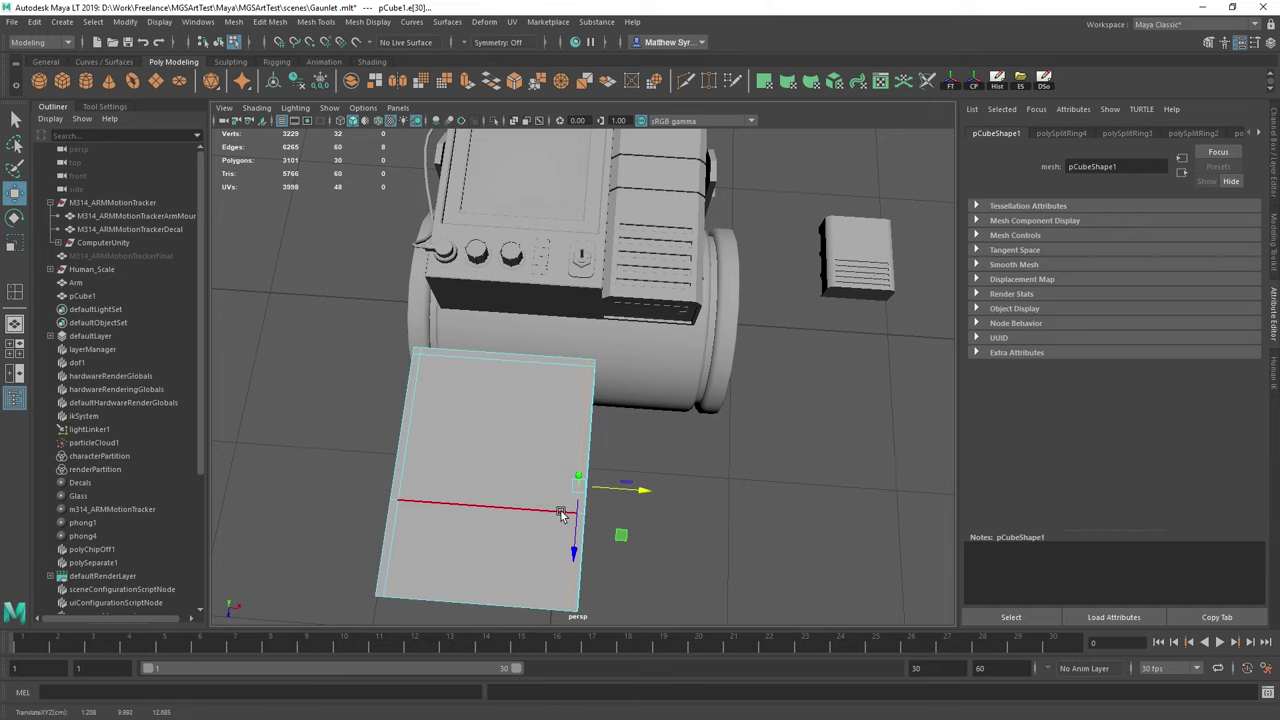
- Extrude the block's screen face and lower it to about Y 11.62 to form a recess
alt+drag(616, 544, 490, 428)
right_drag(554, 340, 554, 388)
click(552, 402)
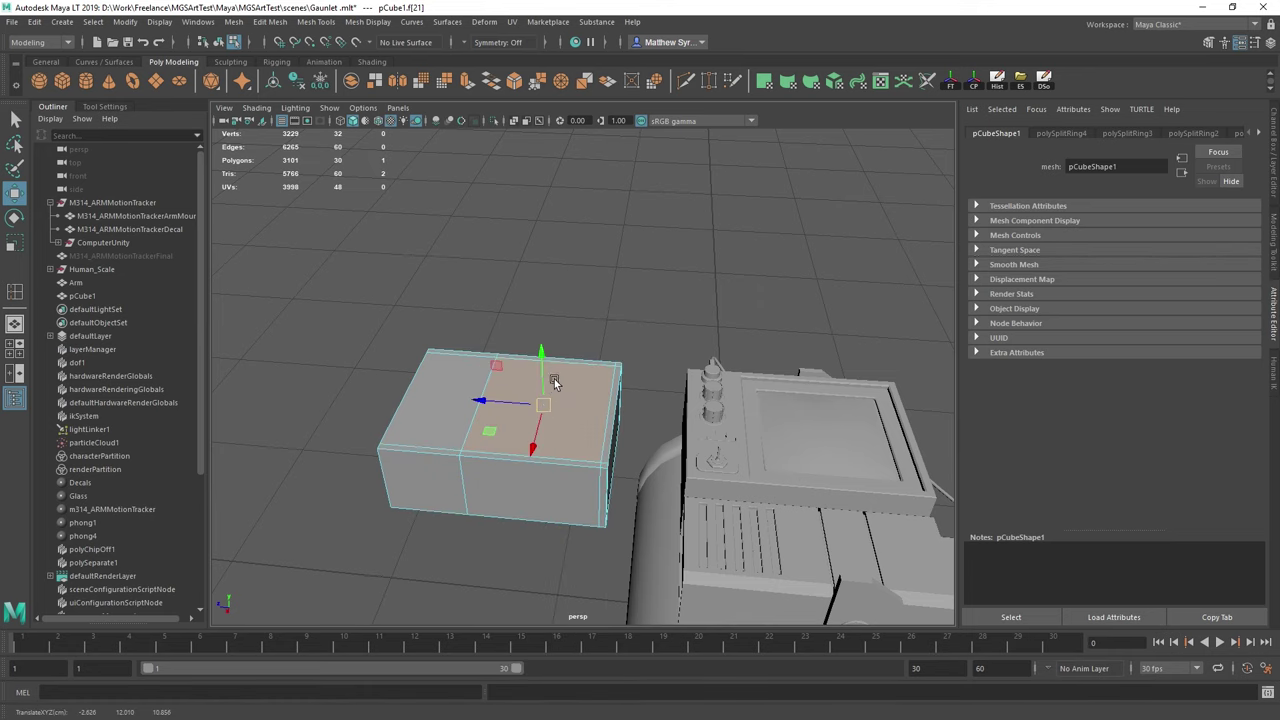
alt+drag(555, 383, 638, 424)
shift+right_drag(638, 424, 640, 444)
alt+drag(674, 414, 660, 382)
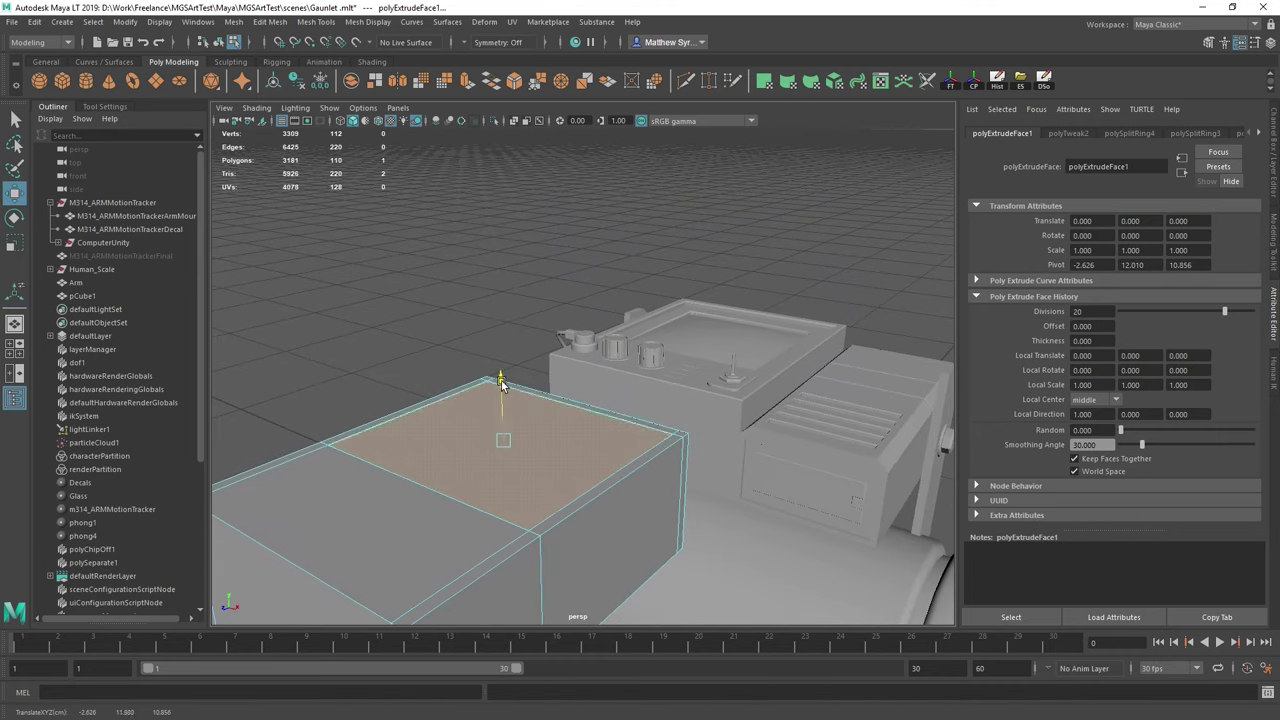
- Extrude the recessed screen face again and scale it inward to form an inner ledge
key(e)
key(r)
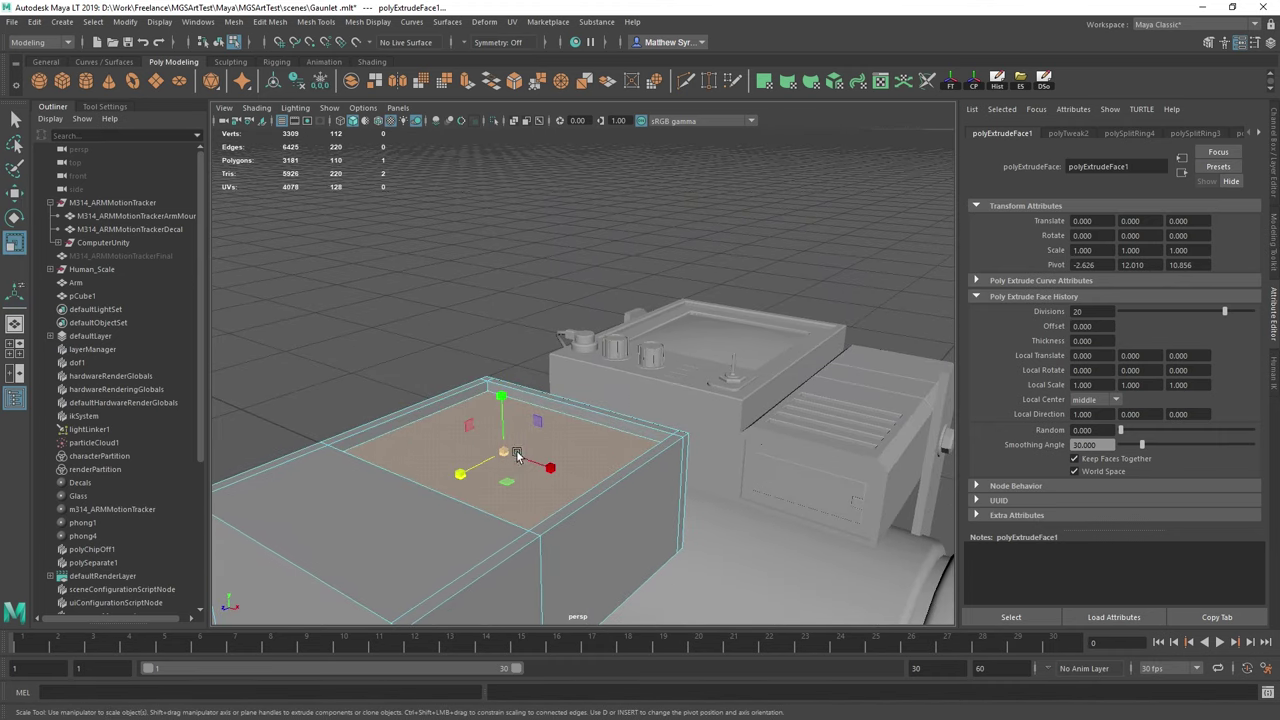
key(ctrl+e)
key(e)
key(r)
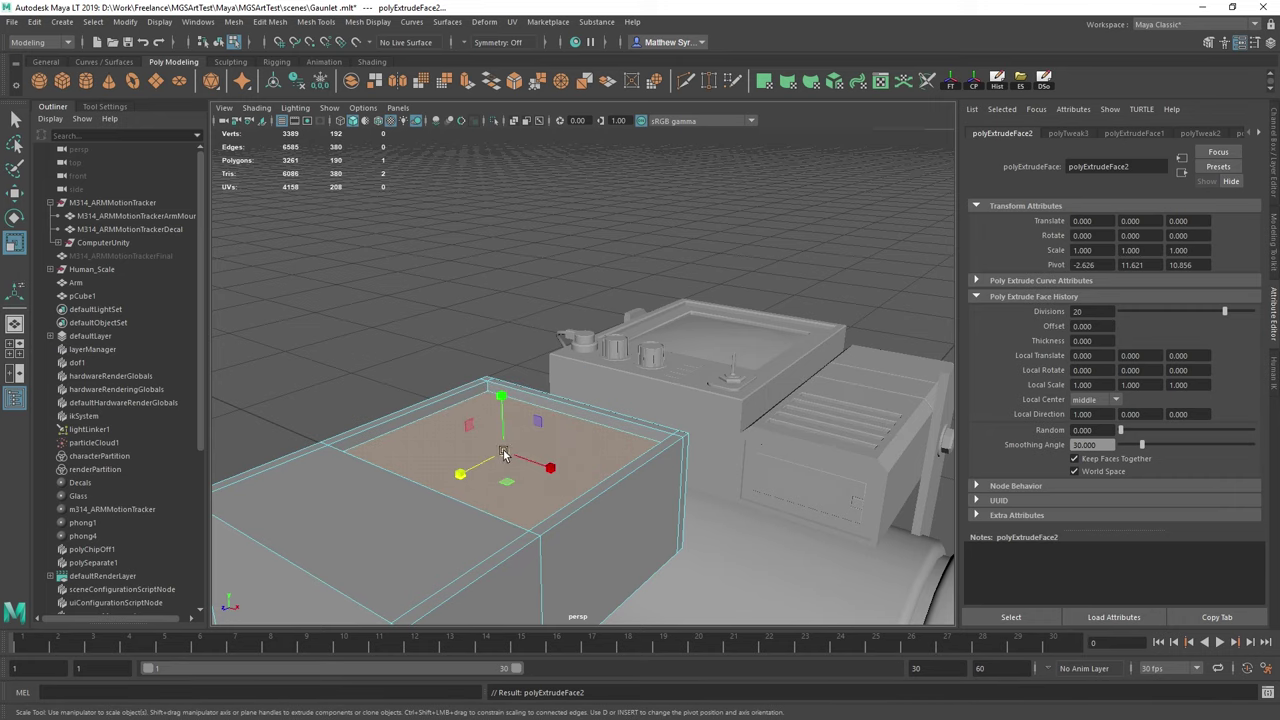
drag(505, 453, 525, 472)
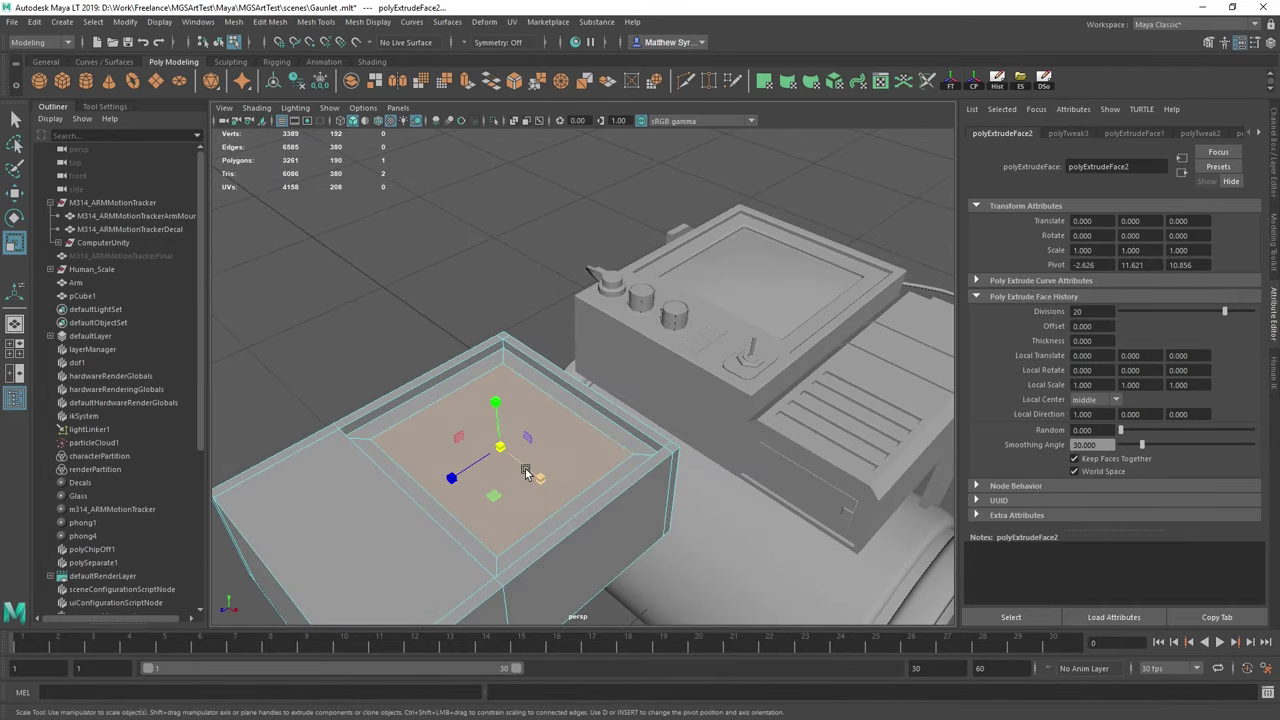
- Extrude the inner screen face once more and lower it to deepen the recess
key(ctrl+e)
key(w)
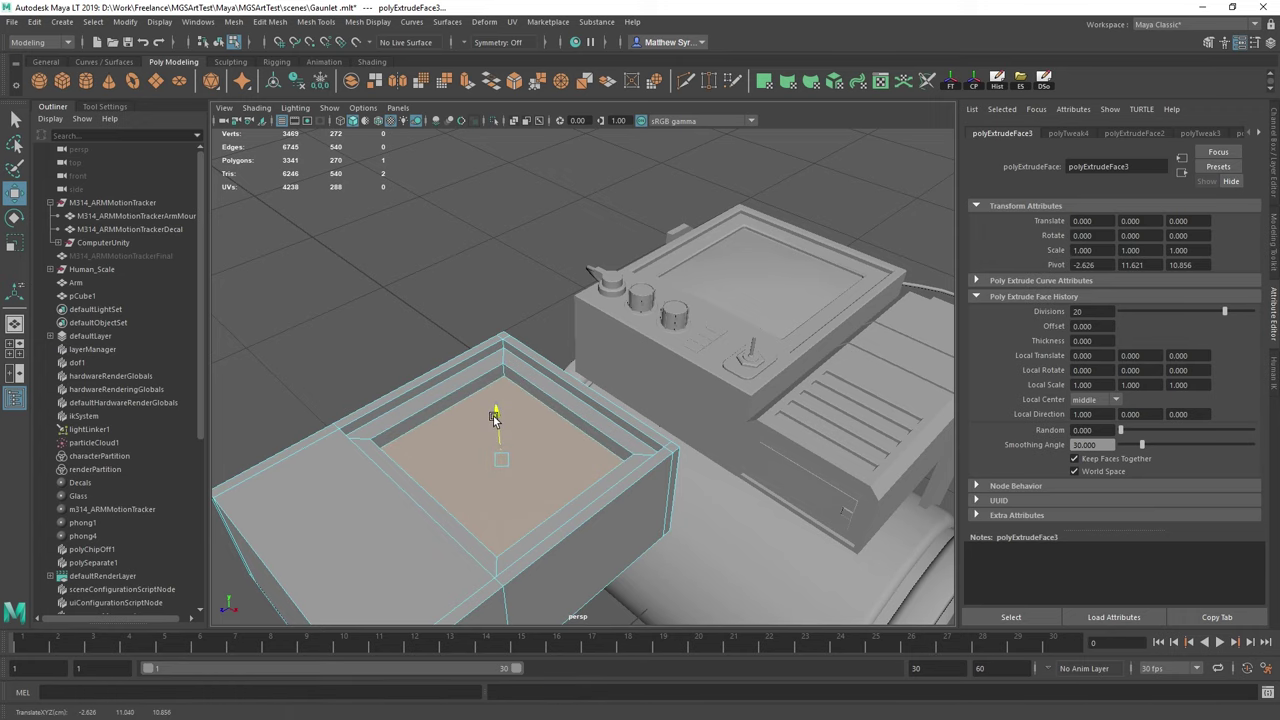
alt+drag(493, 416, 634, 365)
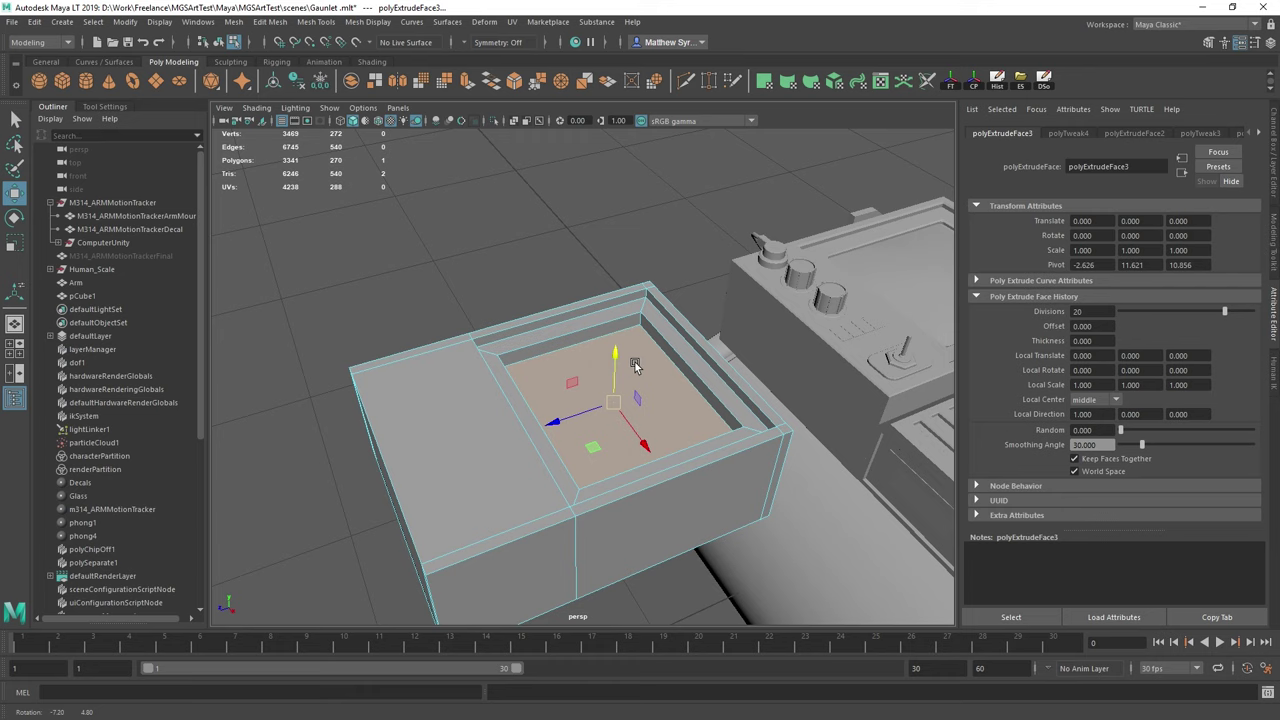
- Examine the finished tracker's curved, subdivided screen glass and how it sits inside its border
alt+middle_drag(640, 365, 494, 387)
alt+middle_drag(694, 331, 632, 362)
right_drag(748, 338, 752, 402)
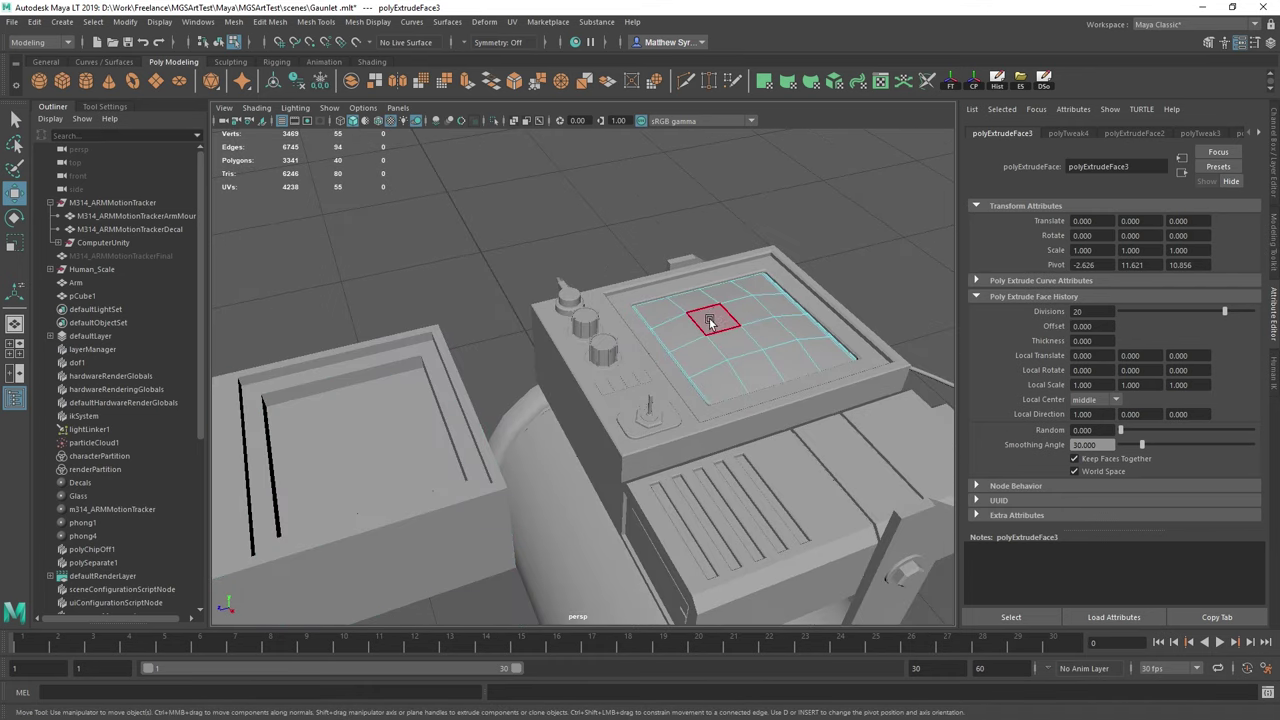
right_drag(695, 317, 789, 266)
key(f)
alt+right_drag(430, 480, 537, 478)
alt+middle_drag(631, 415, 798, 285)
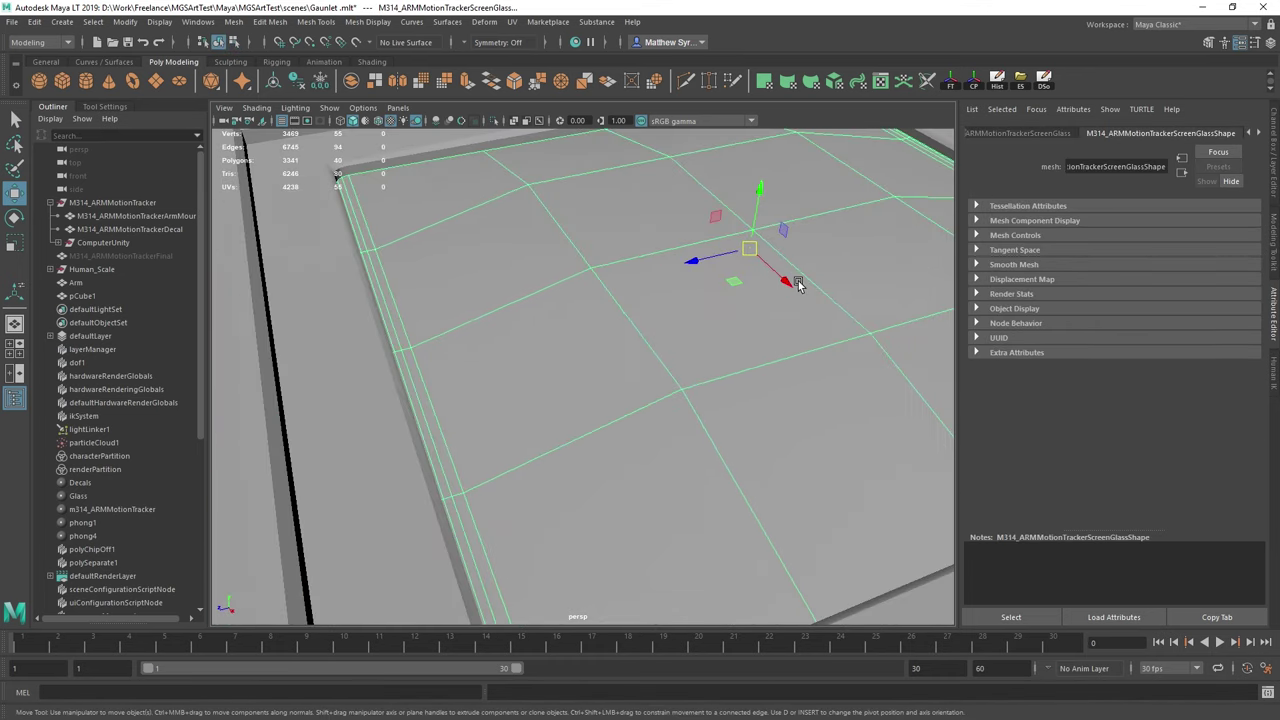
mouse_move(712, 420)
alt+mouse_down()
mouse_move(714, 382)
mouse_move(726, 416)
alt+mouse_up()
alt+right_drag(727, 417, 661, 428)
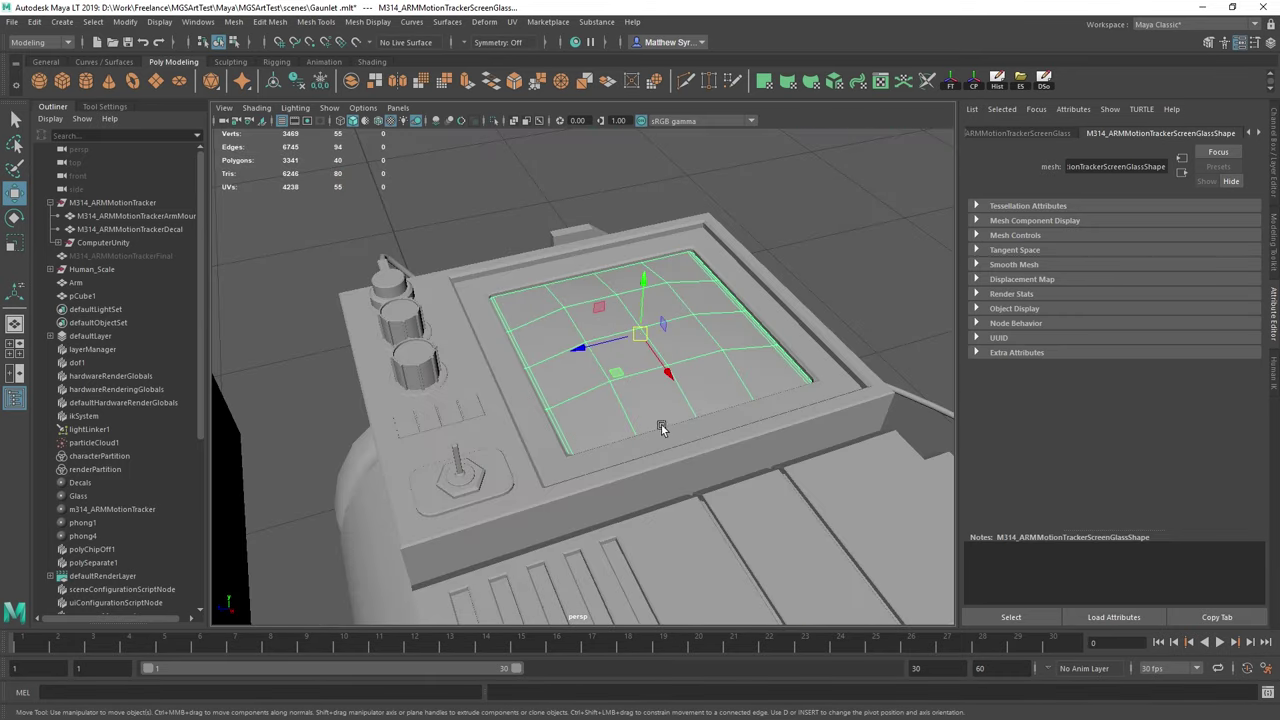
alt+middle_drag(440, 470, 728, 418)
alt+drag(540, 376, 488, 405)
- Extract the bottom face of the housing's screen recess as a separate mesh
click(418, 430)
alt+drag(416, 433, 511, 388)
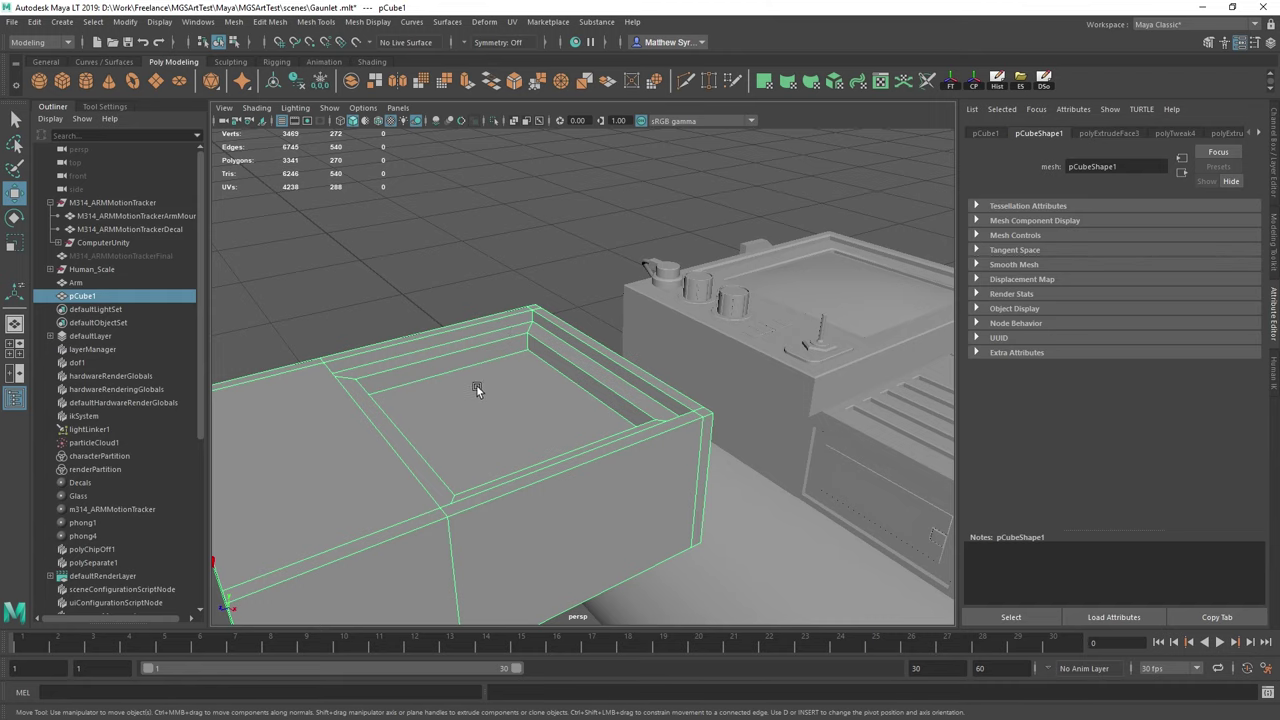
alt+drag(555, 425, 543, 366)
right_drag(543, 366, 540, 392)
click(600, 430)
drag(529, 373, 521, 372)
shift+right_drag(585, 412, 569, 608)
key(q)
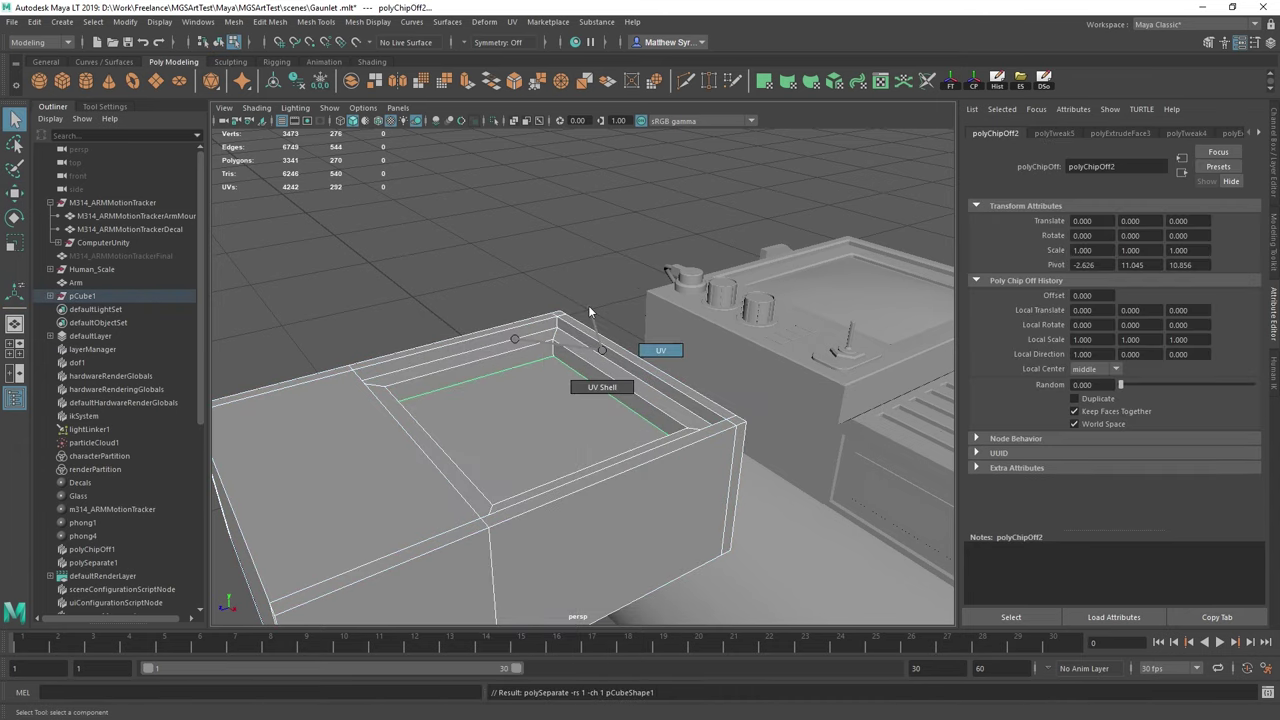
- Select the extracted screen face as an object and show wireframes over the shaded models
alt+drag(612, 402, 485, 400)
right_drag(483, 397, 566, 321)
click(515, 397)
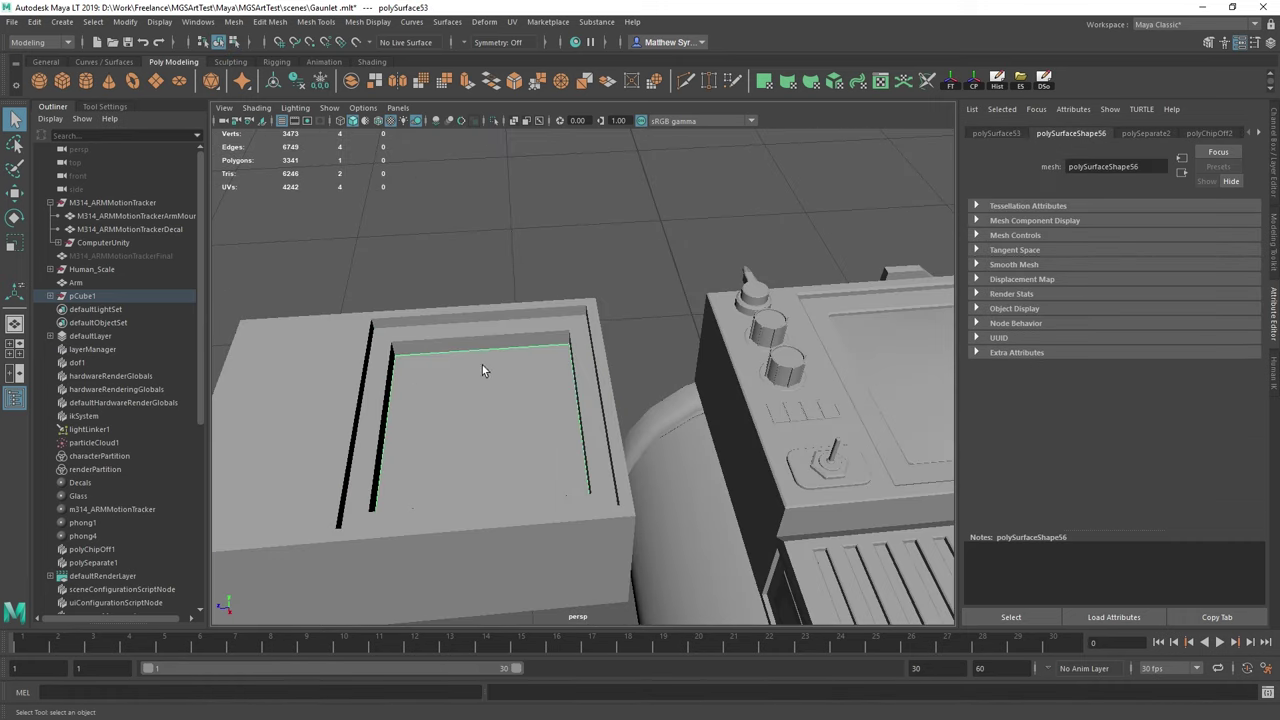
click(379, 122)
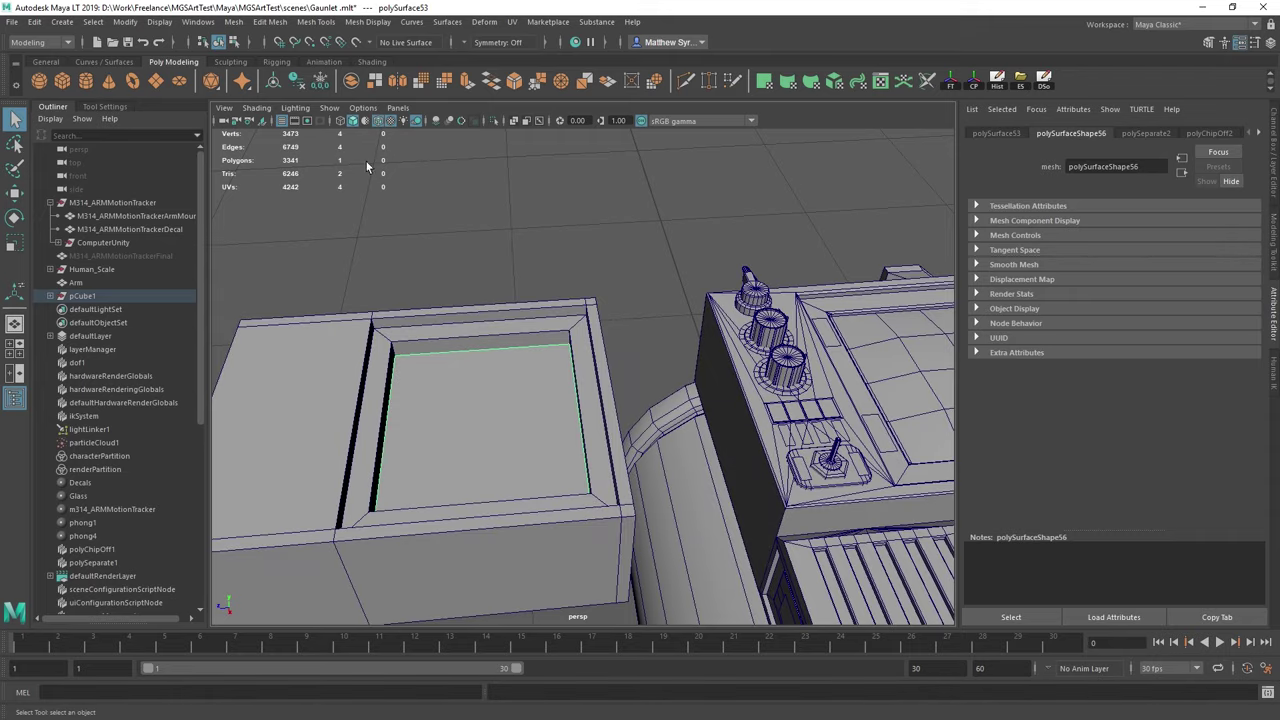
key(f)
alt+drag(496, 405, 563, 411)
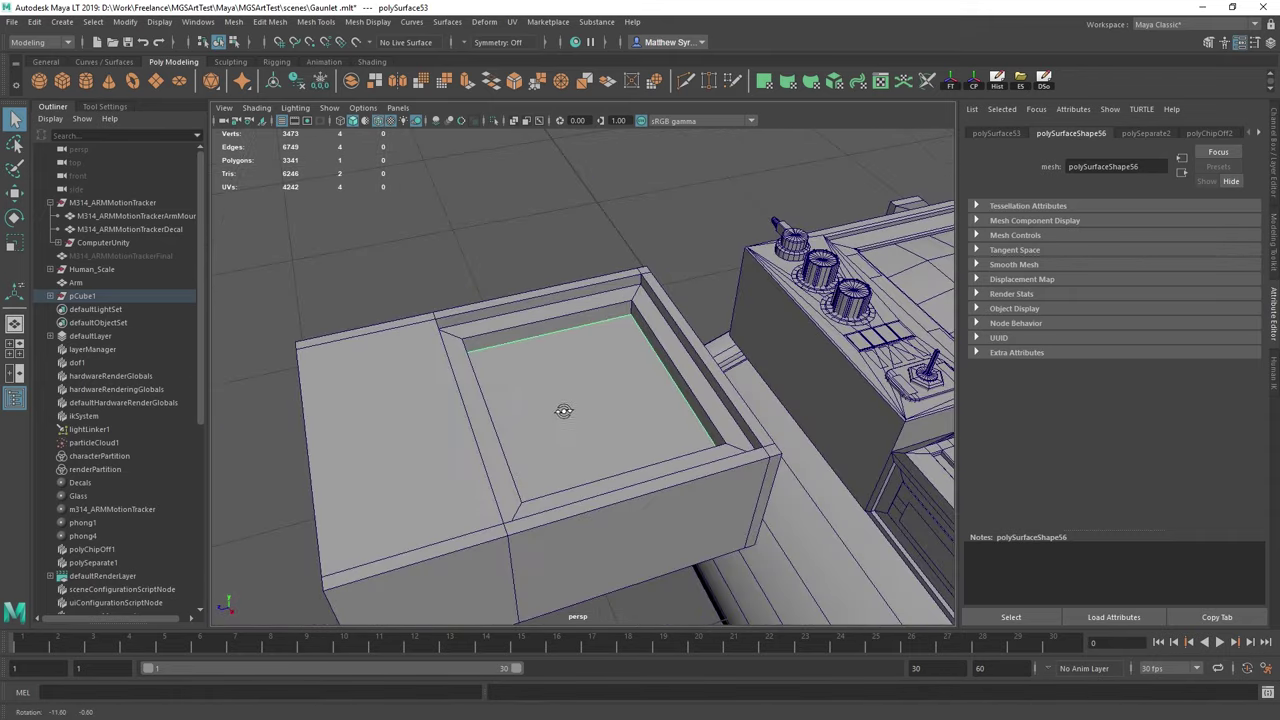
- Set the Insert Edge Loop tool to multiple edge loops with 3 loops for the extracted screen face
shift+right_click(591, 372)
click(557, 391)
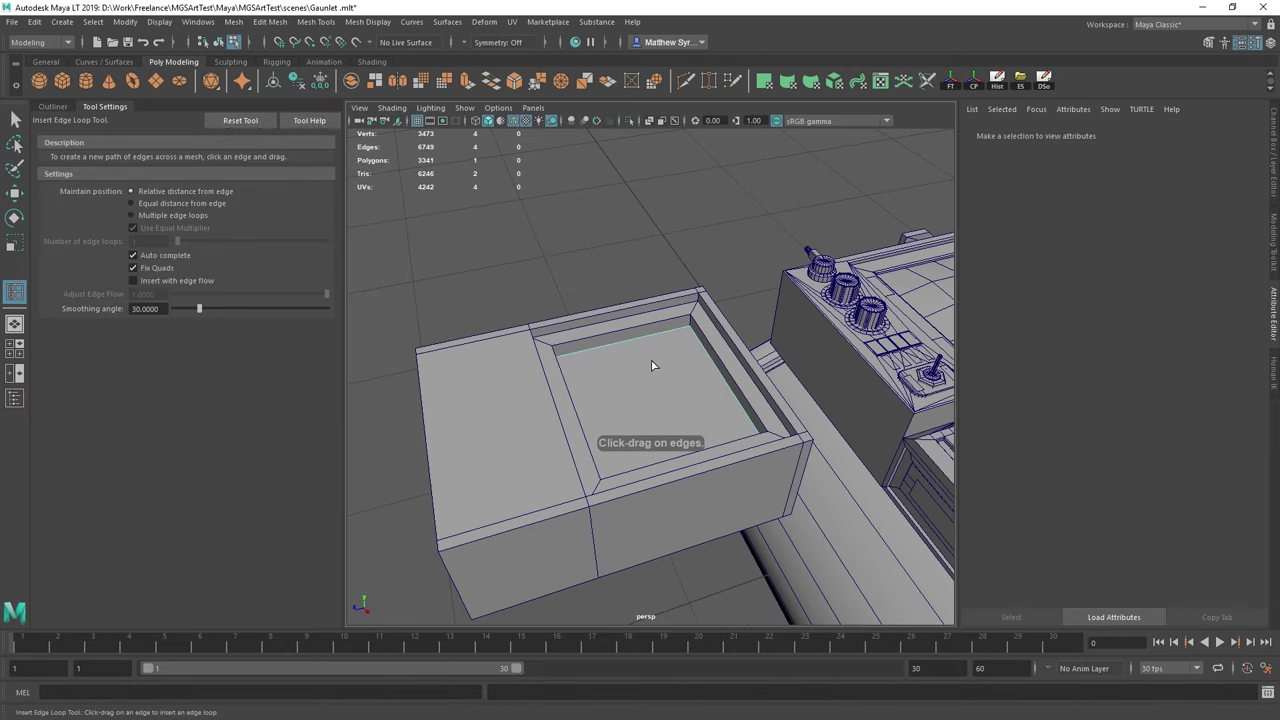
right_drag(652, 361, 717, 319)
shift+right_drag(676, 369, 670, 371)
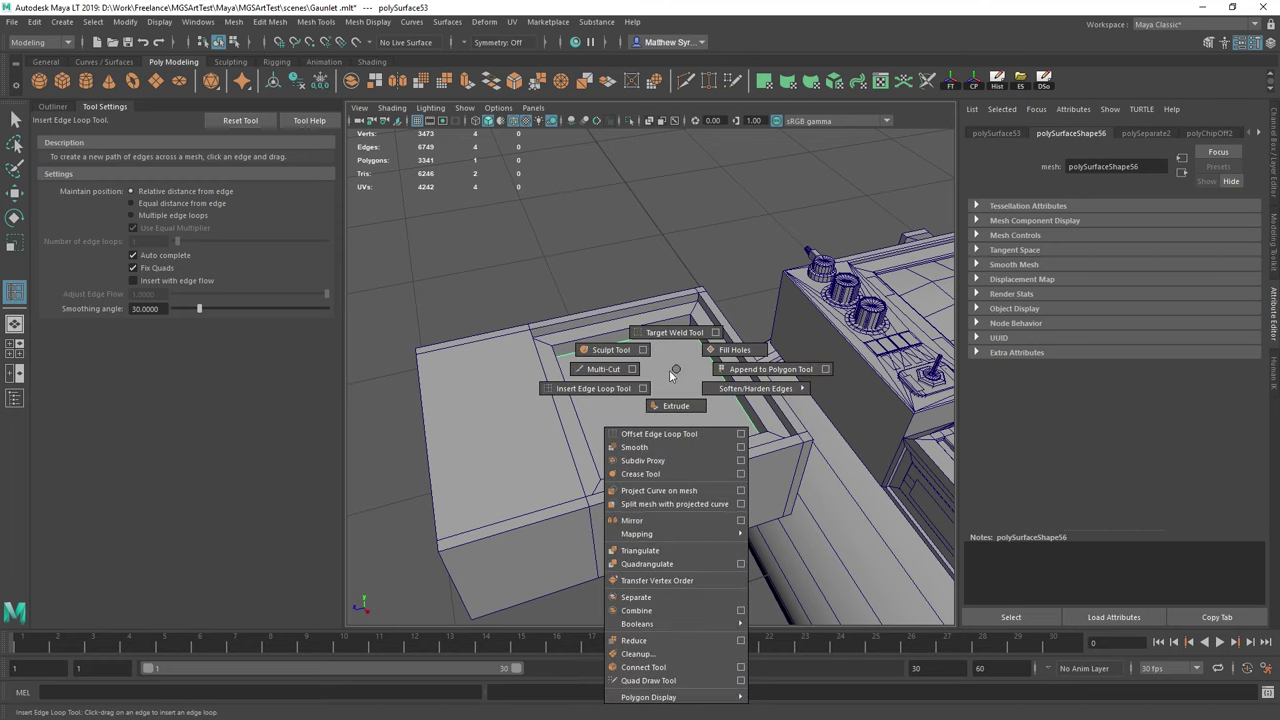
click(645, 389)
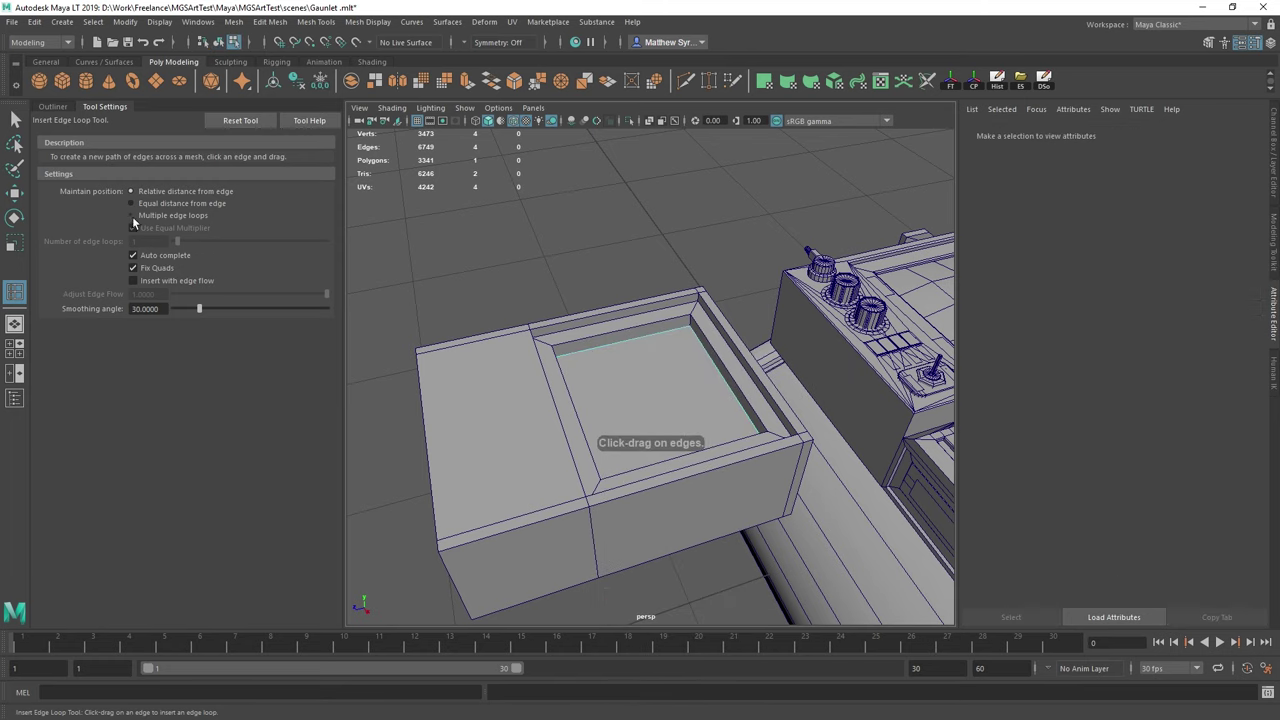
click(131, 215)
alt+drag(742, 323, 810, 361)
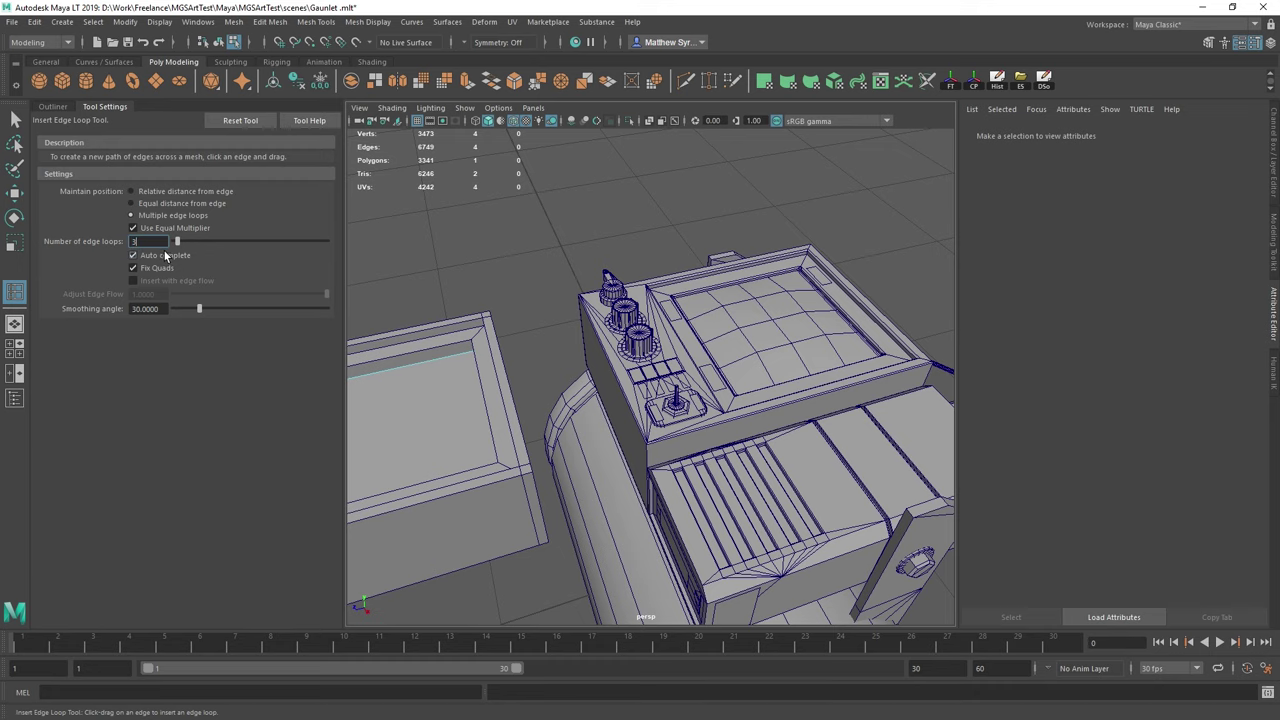
alt+middle_drag(464, 408, 605, 381)
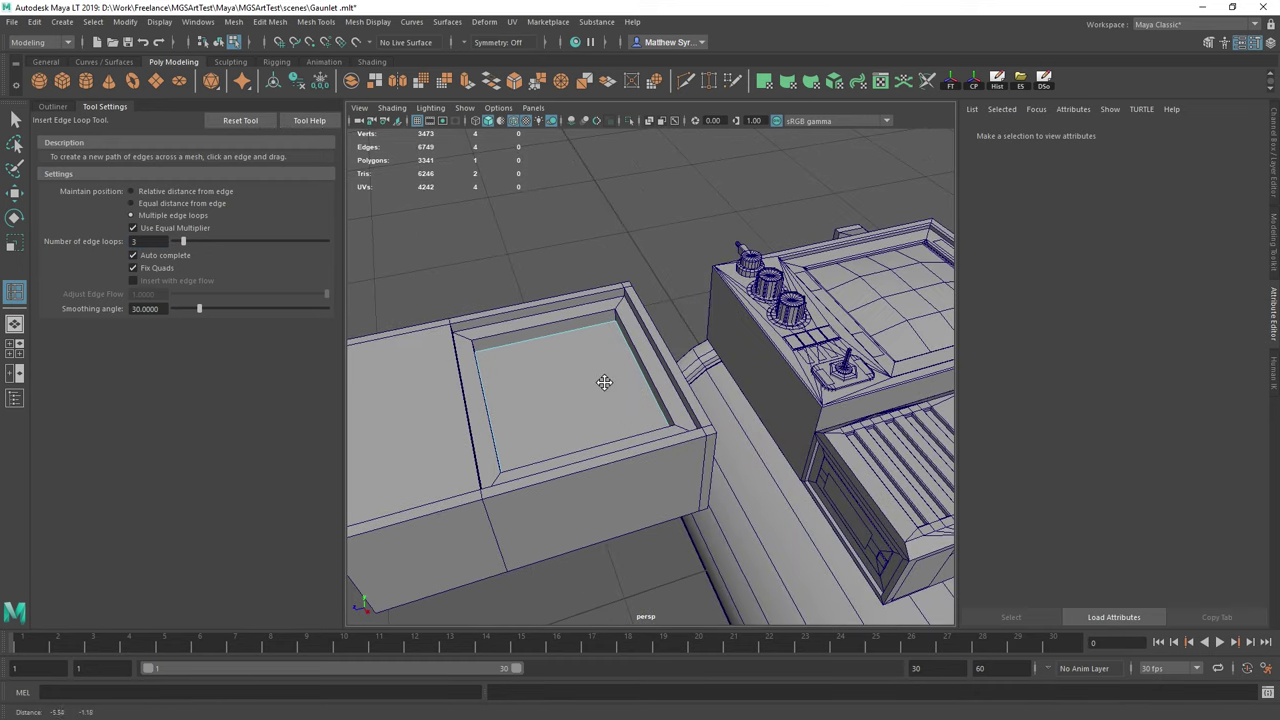
- Insert three evenly spaced edge loops in each direction across the extracted screen face
click(481, 355)
alt+drag(728, 385, 637, 389)
alt+middle_drag(637, 389, 625, 428)
scroll(625, 428, up, 3)
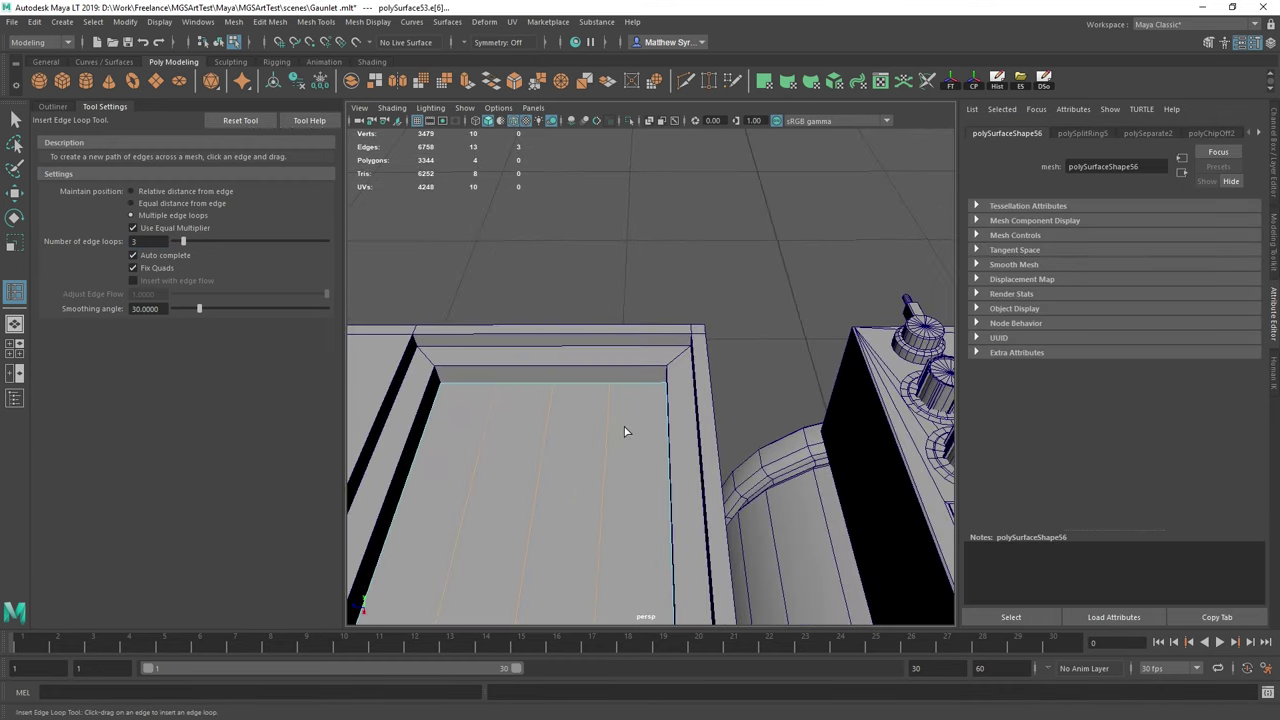
alt+drag(625, 428, 705, 432)
alt+middle_drag(705, 432, 501, 477)
alt+drag(503, 482, 576, 441)
alt+drag(576, 441, 655, 438)
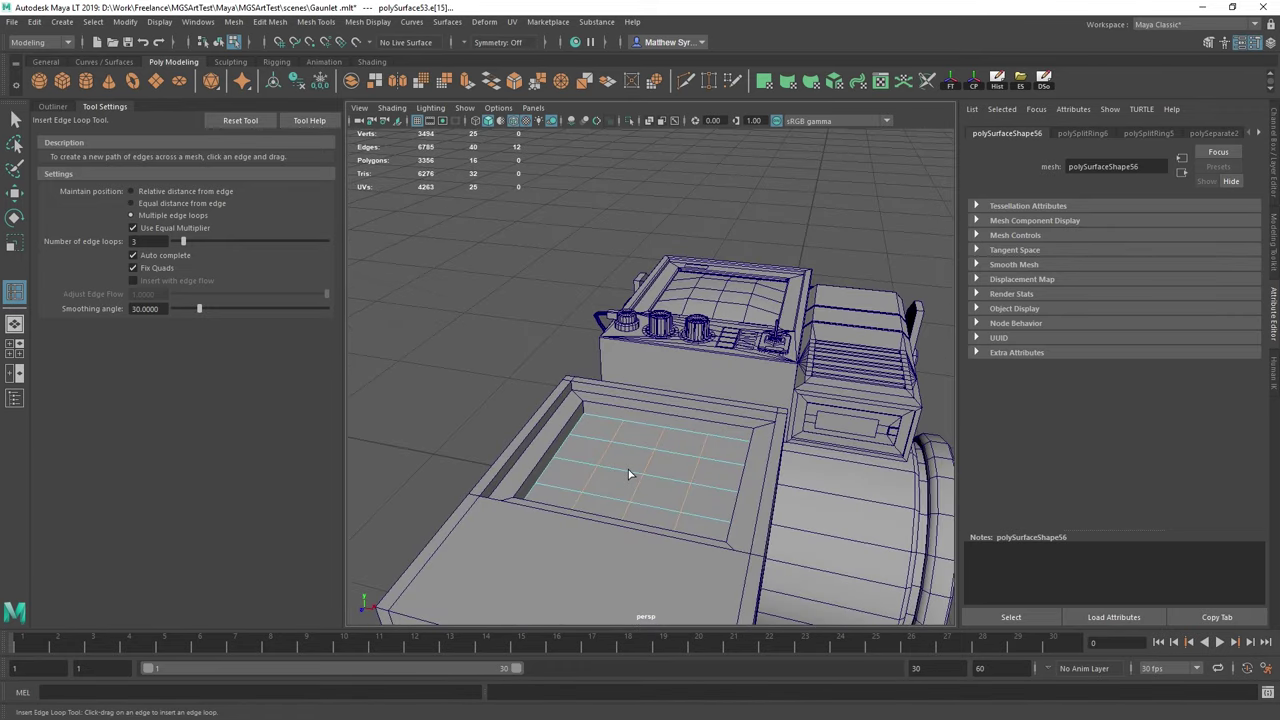
- Raise the interior edges of the screen grid, leaving its border in place, to form a shallow dome
key(w)
mouse_move(622, 412)
right_down()
mouse_move(625, 340)
mouse_move(621, 410)
right_up()
alt+drag(620, 446, 736, 535)
key(q)
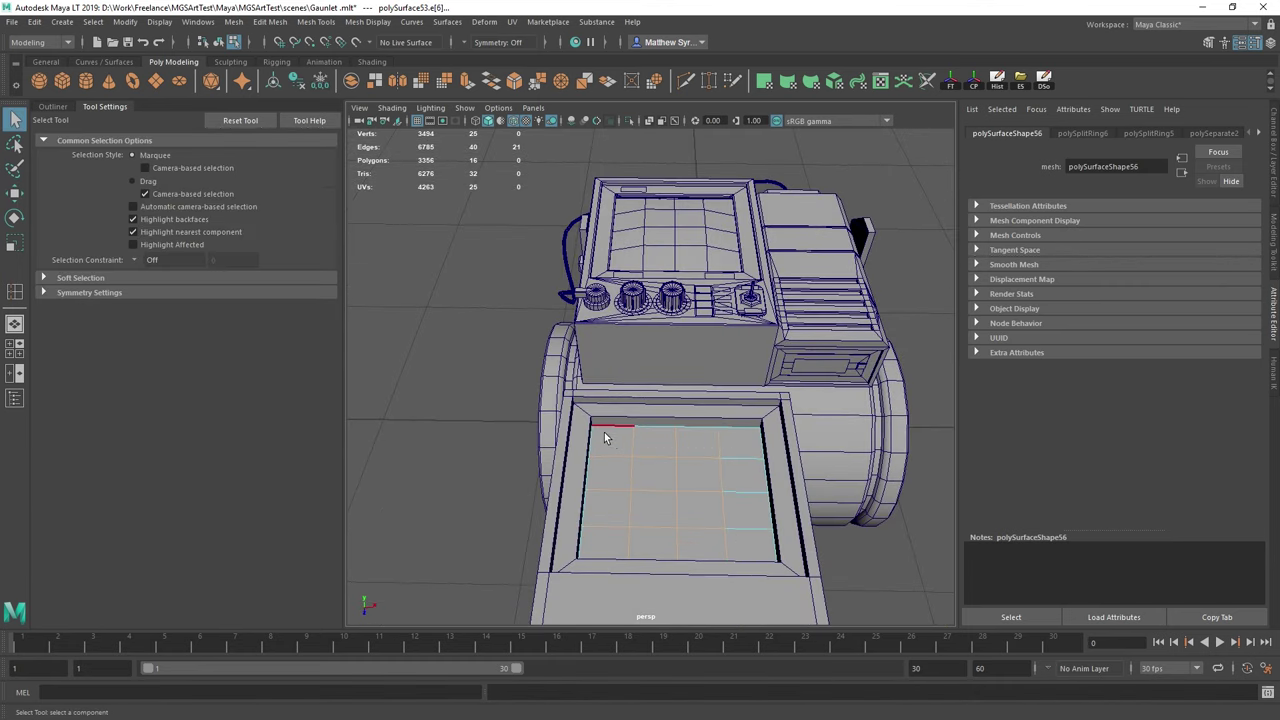
drag(612, 546, 612, 546)
drag(613, 533, 765, 573)
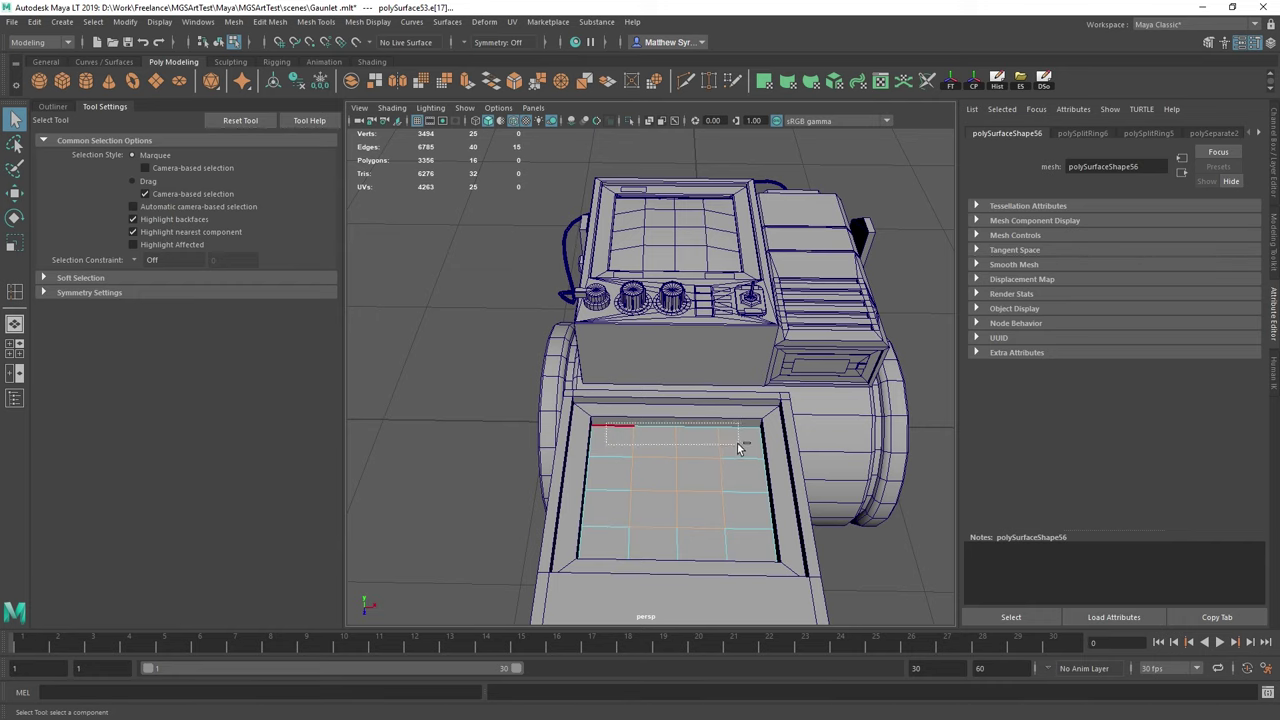
ctrl+drag(738, 445, 738, 445)
alt+drag(738, 447, 686, 491)
alt+right_drag(686, 491, 634, 474)
alt+drag(634, 474, 634, 486)
alt+middle_drag(634, 486, 581, 457)
drag(500, 390, 657, 505)
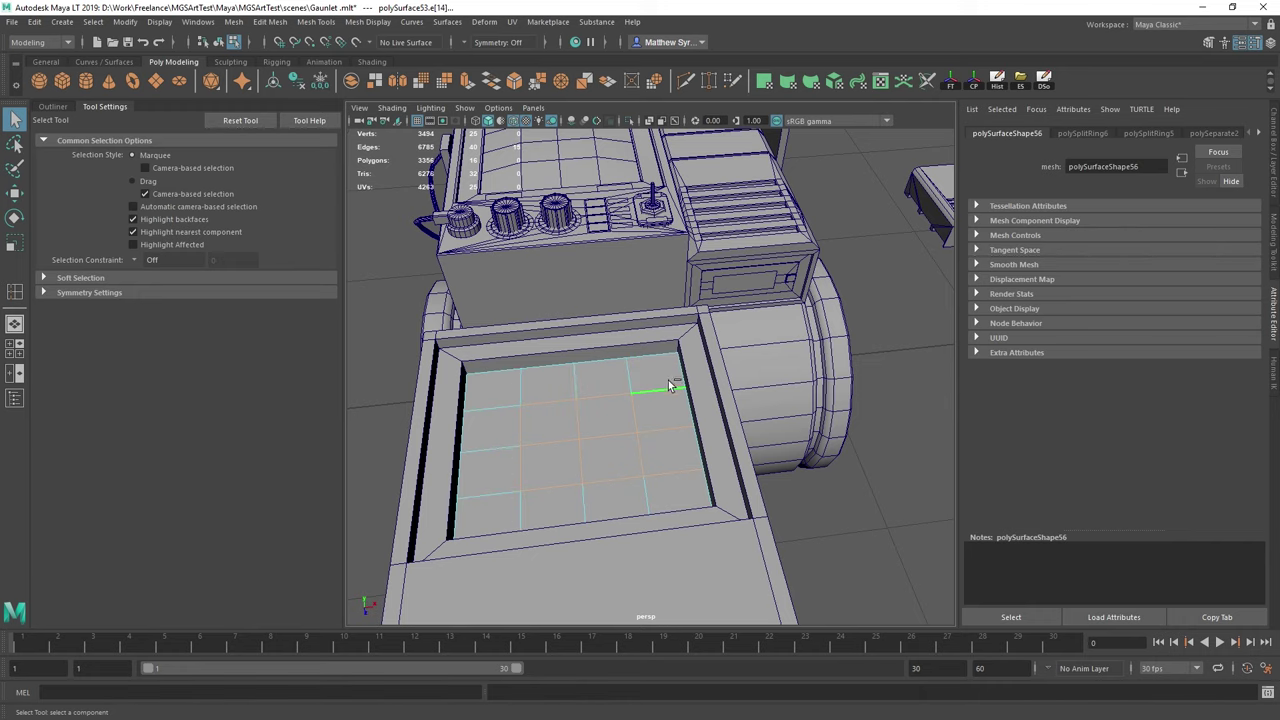
alt+drag(690, 480, 615, 455)
key(w)
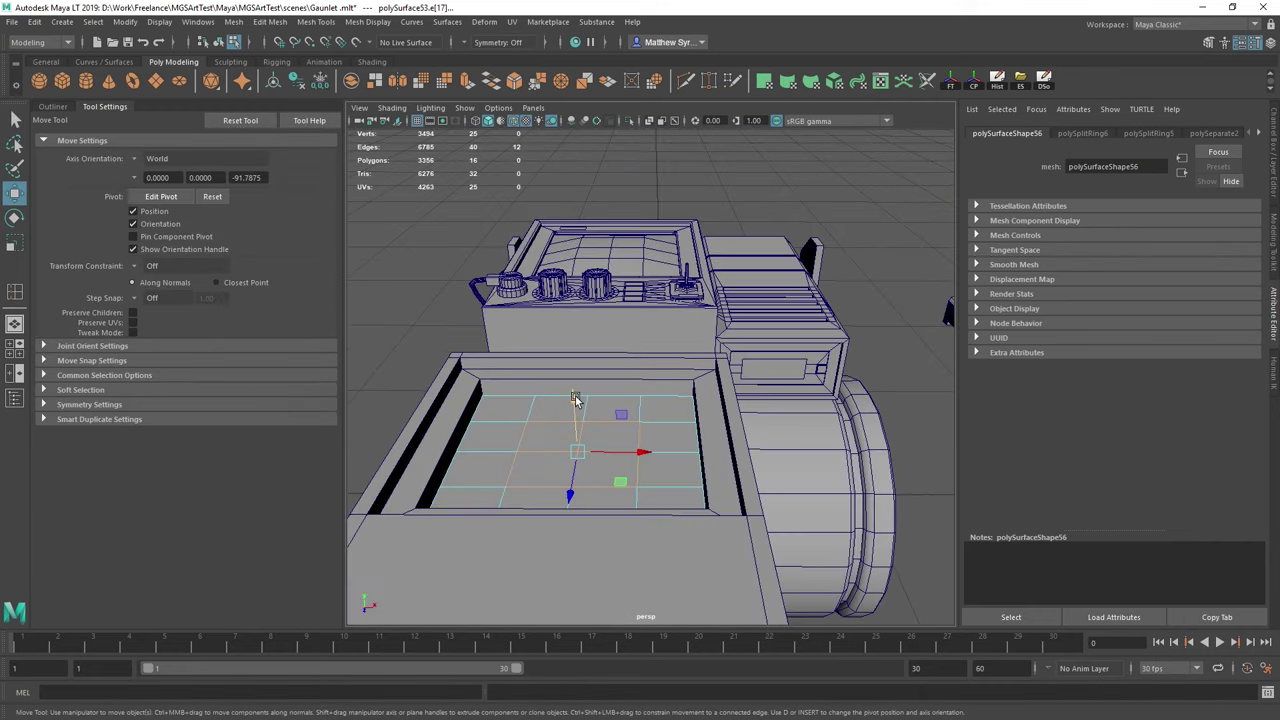
alt+drag(569, 383, 720, 443)
key(q)
- Center the domed screen panel's pivot and delete its construction history
right_drag(615, 338, 698, 325)
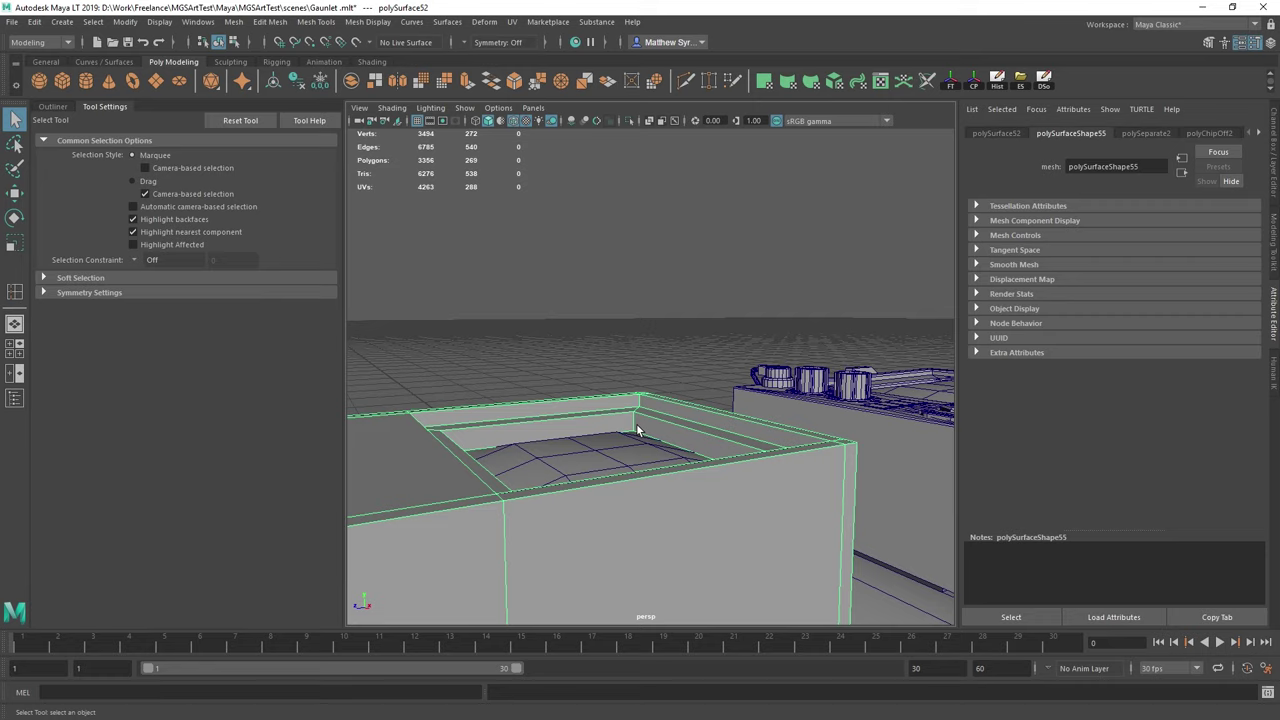
key(w)
alt+drag(591, 388, 603, 514)
drag(509, 468, 505, 443)
alt+drag(730, 405, 677, 398)
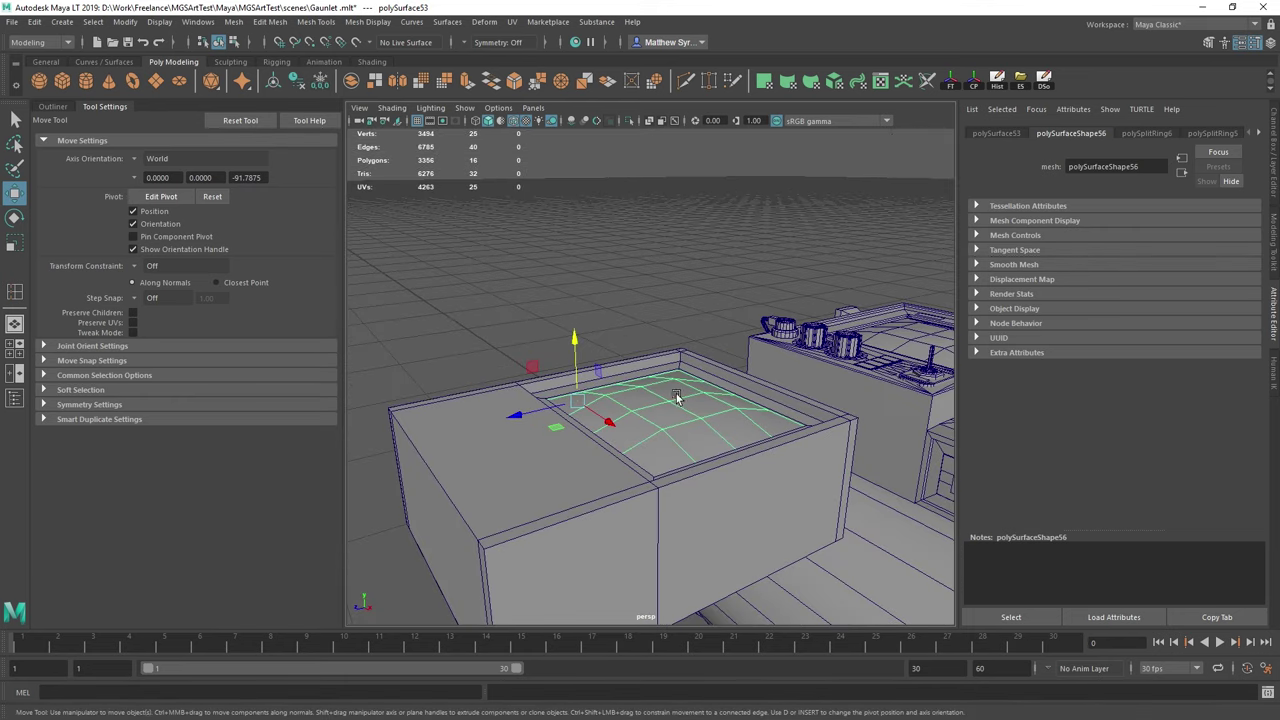
click(971, 88)
alt+drag(749, 486, 716, 463)
- Lift the domed screen panel straight up, clear of the housing
drag(663, 338, 647, 205)
alt+drag(725, 343, 828, 216)
scroll(662, 423, up, 5)
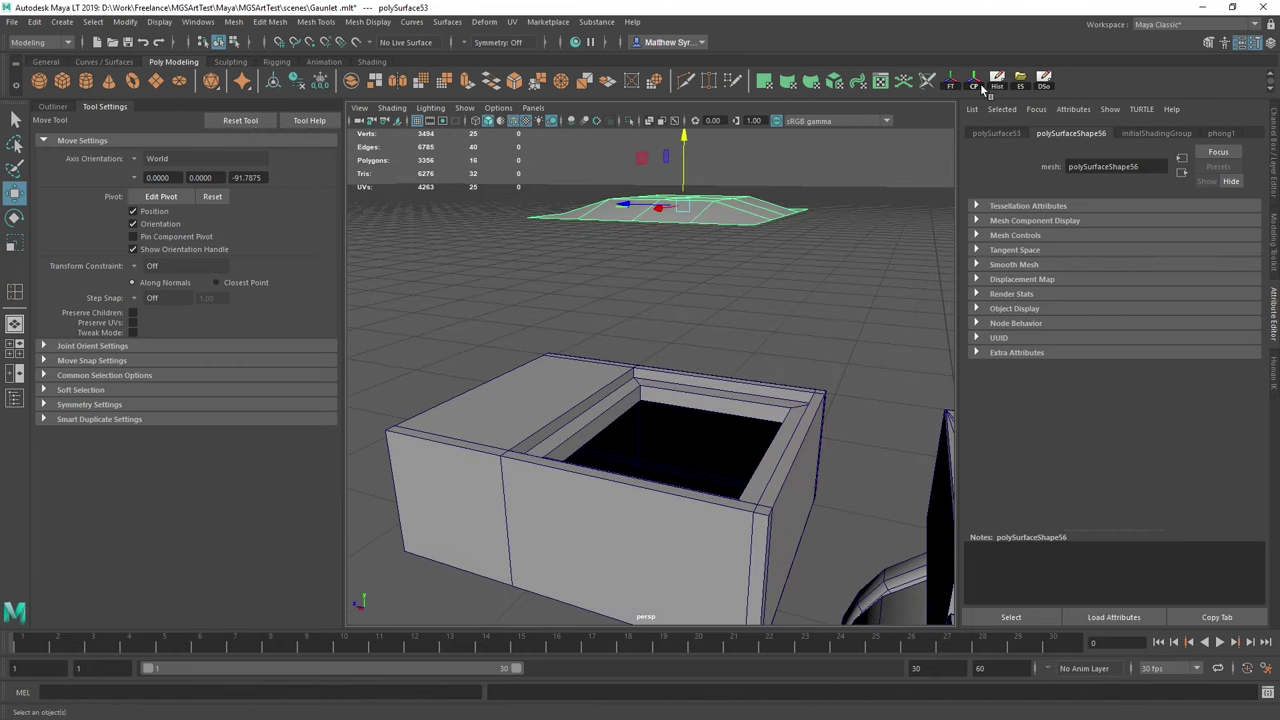
- Add the Duplicate command to the shelf and remove that new shelf button again
click(34, 21)
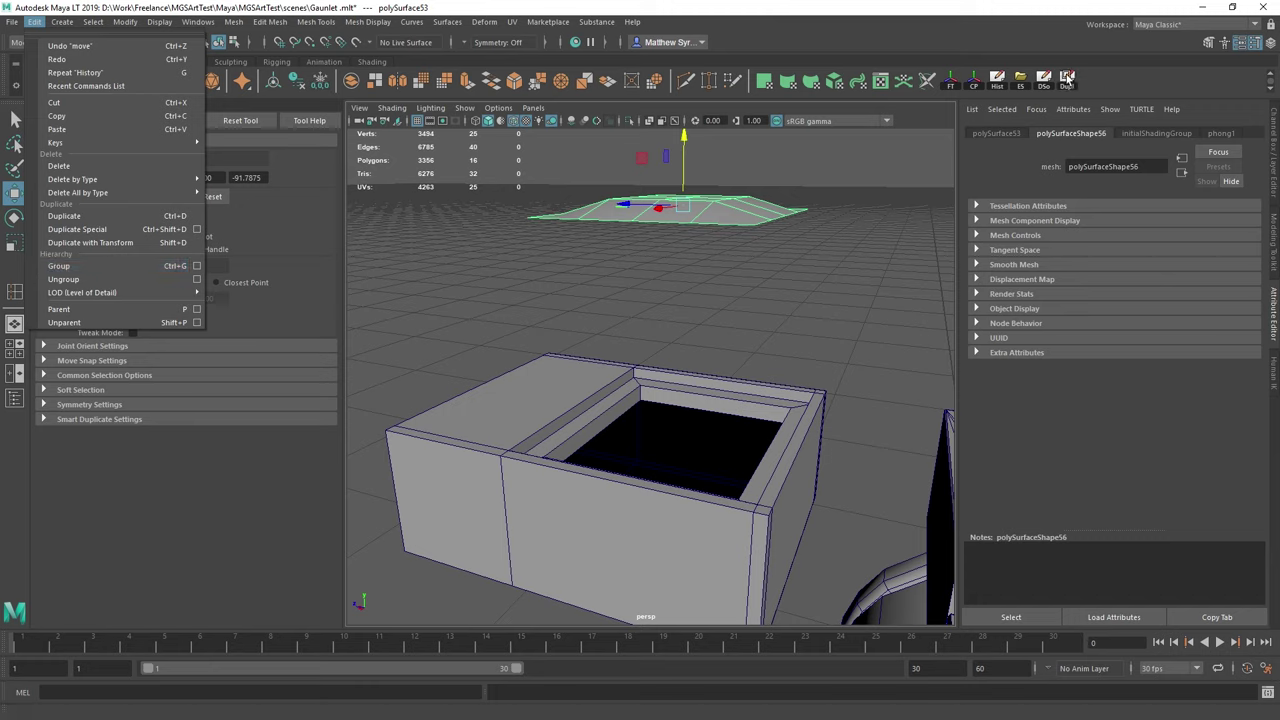
right_click(1067, 85)
click(1105, 131)
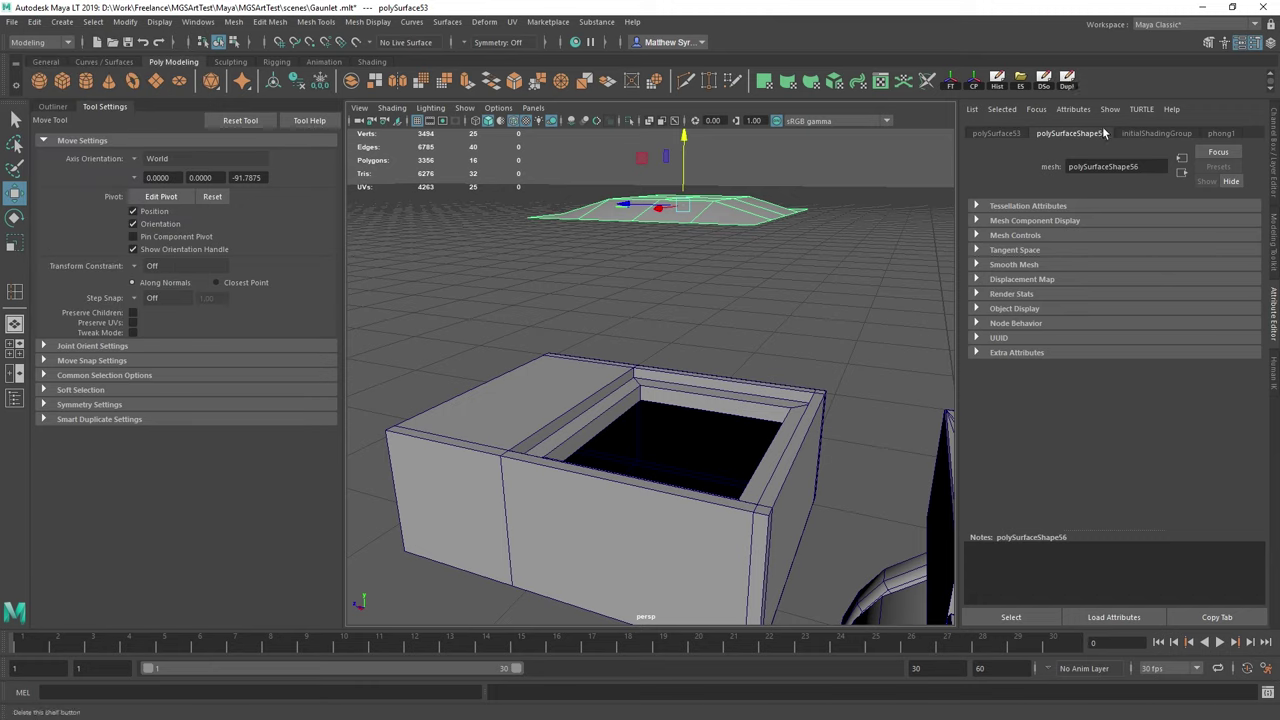
- Snap the domed screen panel's pivot onto one of its corner vertices
alt+drag(650, 263, 682, 297)
alt+middle_drag(721, 211, 734, 274)
alt+drag(734, 274, 578, 282)
key(d)
alt+drag(734, 357, 617, 275)
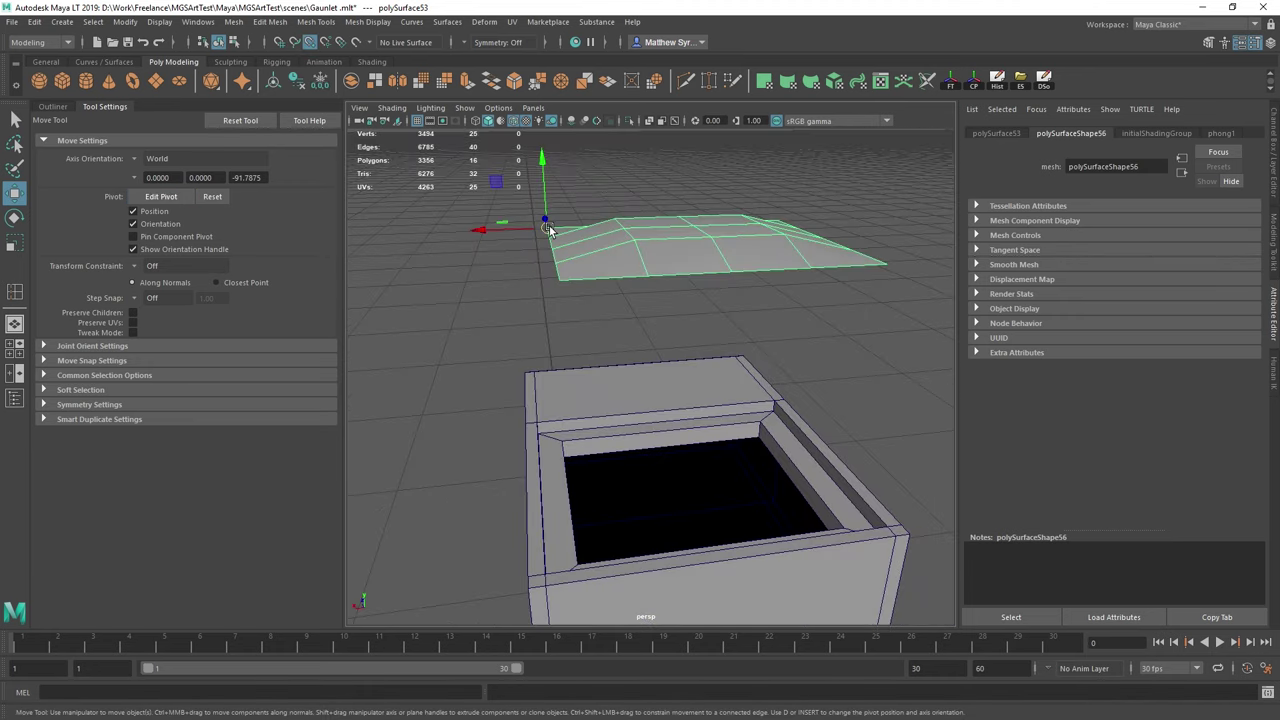
- Snap the domed panel's corner to the matching corner of the recess and lift it back above the housing
drag(548, 229, 585, 456)
alt+drag(576, 394, 586, 175)
alt+drag(646, 386, 626, 380)
- Raise the border edges of the housing's open recess to about Y 11.26
click(614, 384)
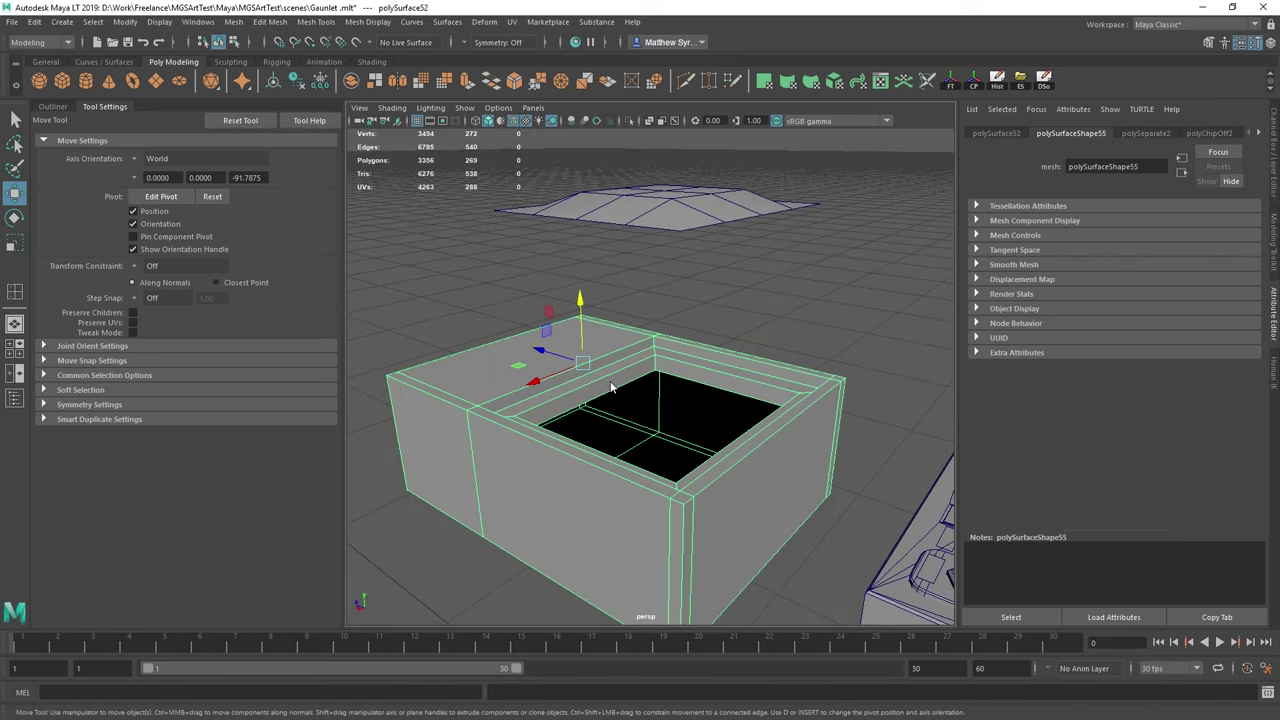
right_drag(610, 362, 612, 308)
double_click(632, 379)
drag(666, 372, 668, 366)
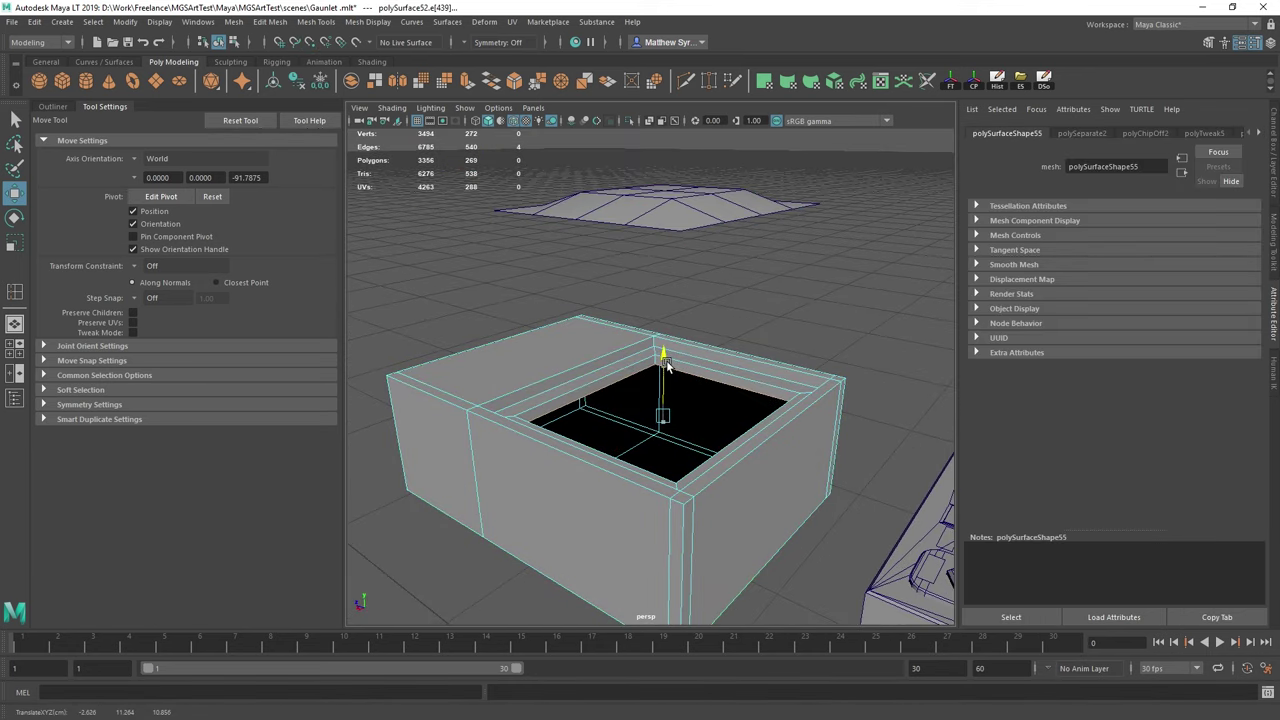
- Close the bottom of the housing's recess with a new face using Append to Polygon
mouse_move(625, 338)
right_down()
mouse_move(706, 323)
mouse_move(607, 341)
right_up()
shift+right_drag(718, 360, 718, 358)
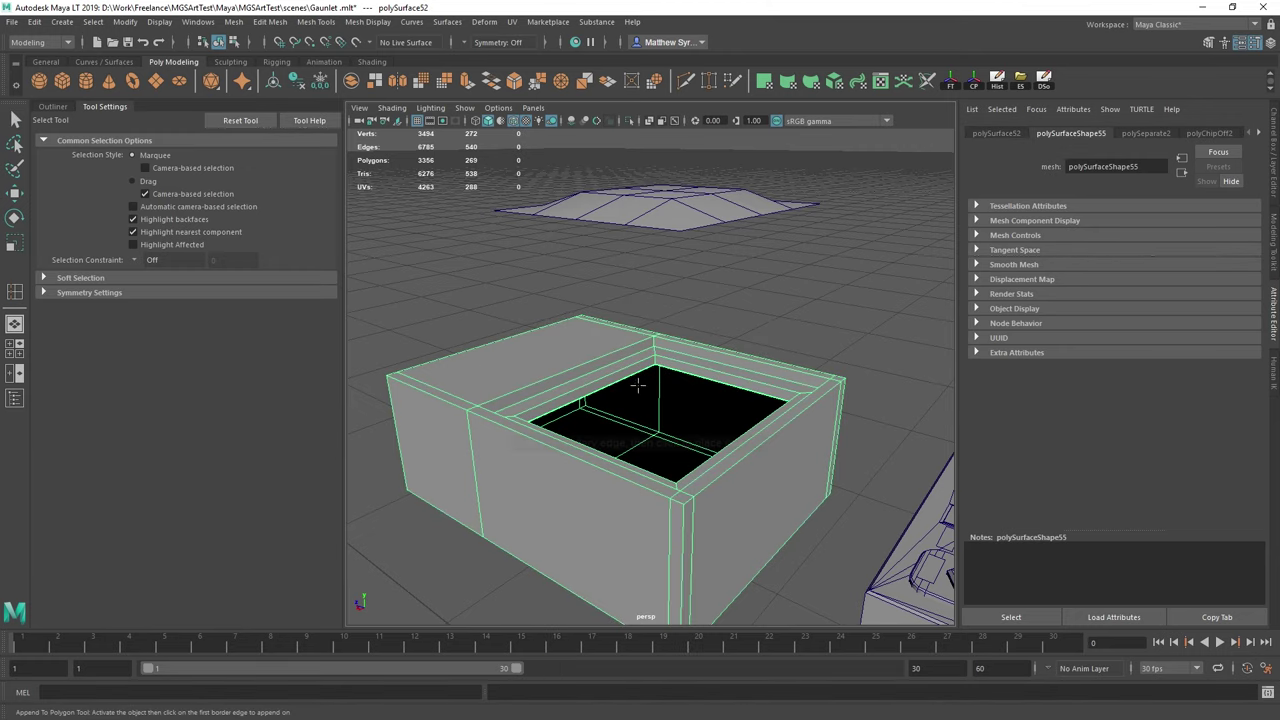
click(620, 380)
alt+drag(548, 344, 690, 356)
alt+middle_drag(690, 356, 713, 341)
alt+drag(712, 340, 668, 388)
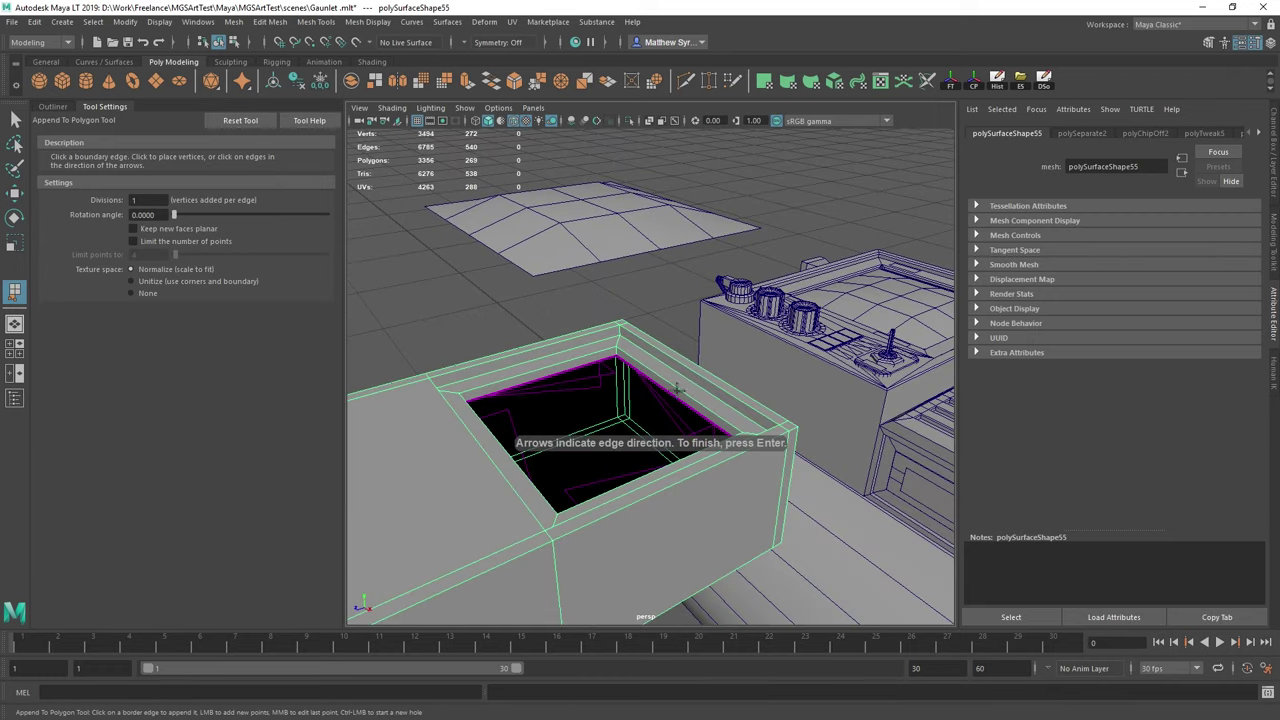
click(667, 391)
key(Return)
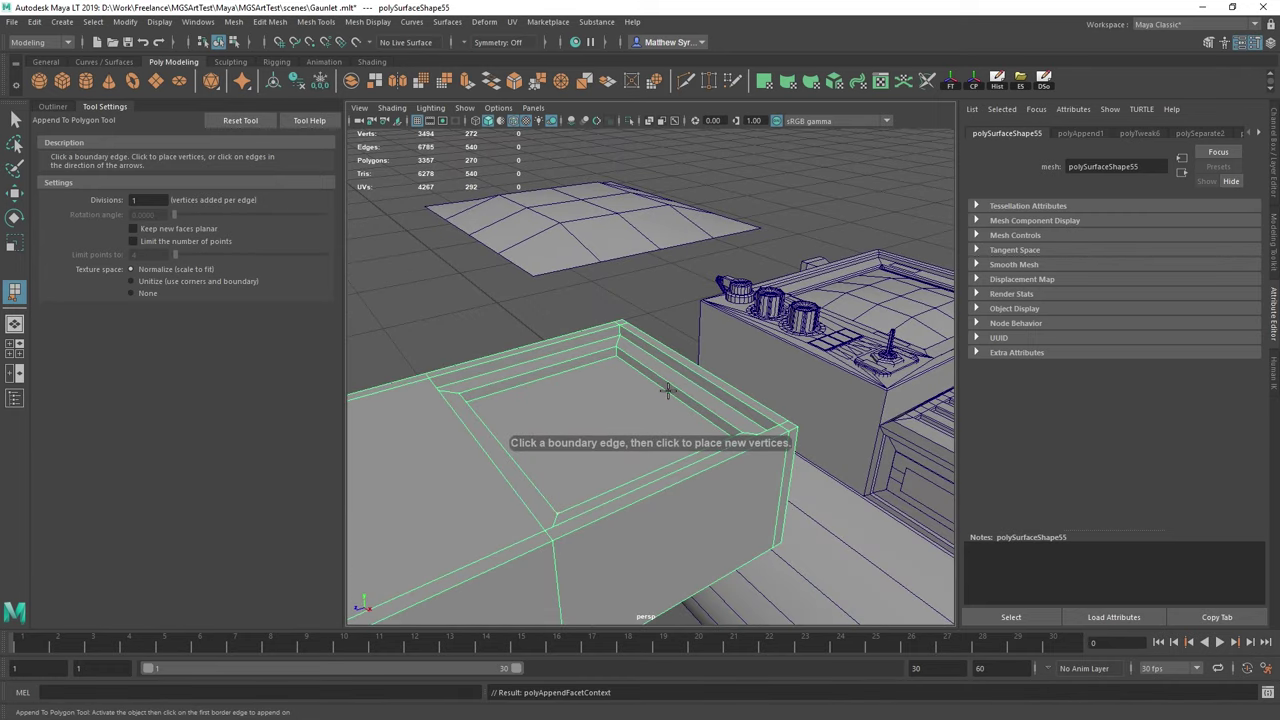
key(w)
- Lower the domed screen panel into the housing's recess to about Y 11.45
alt+drag(694, 403, 540, 385)
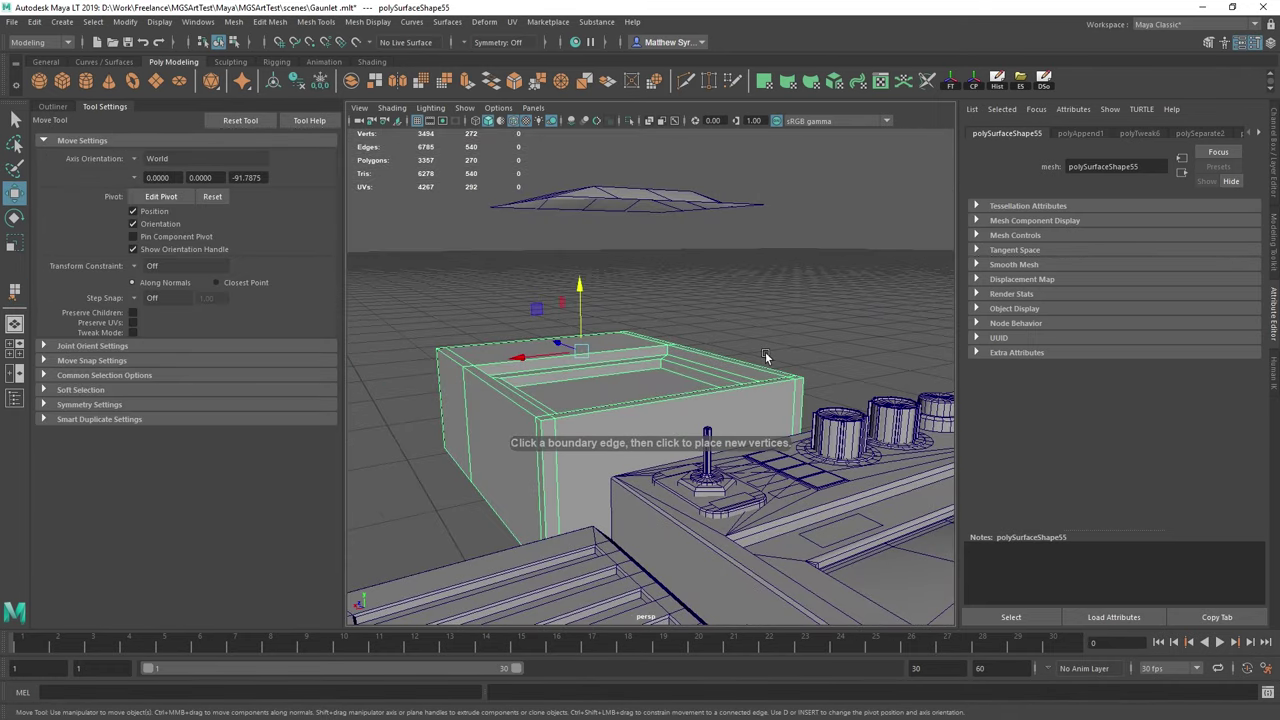
alt+drag(765, 356, 652, 280)
click(652, 280)
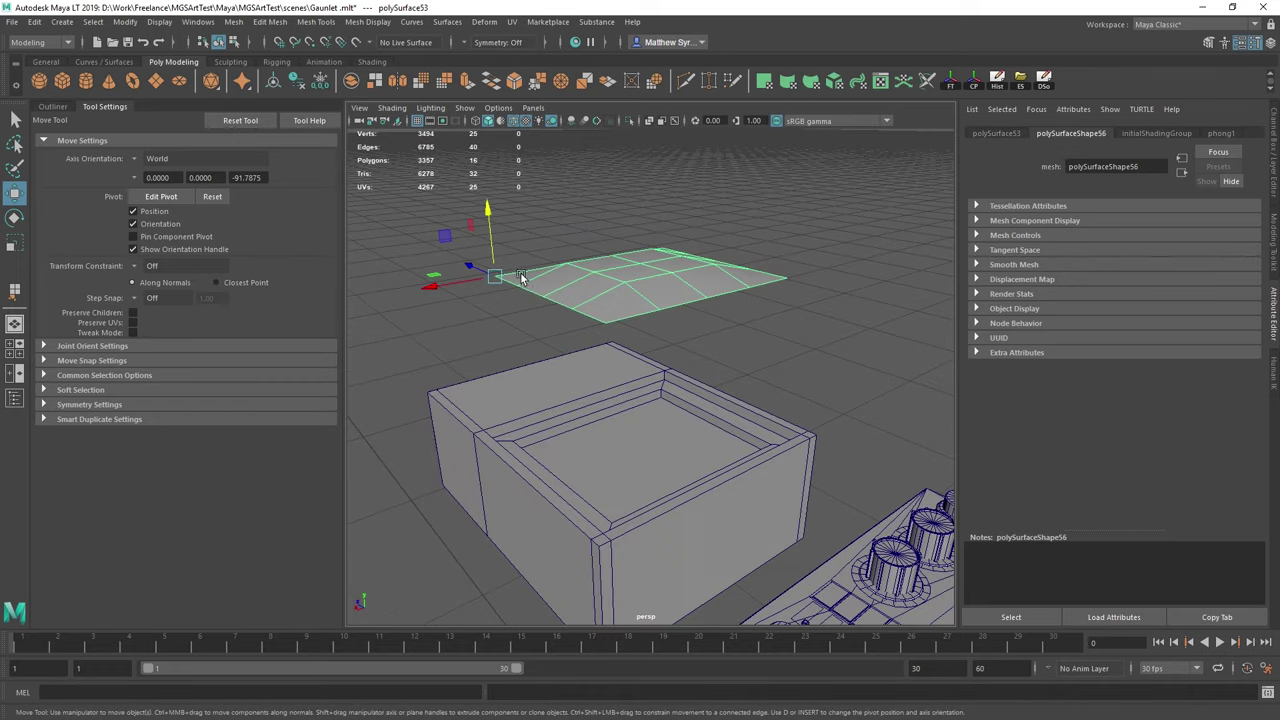
drag(490, 228, 514, 331)
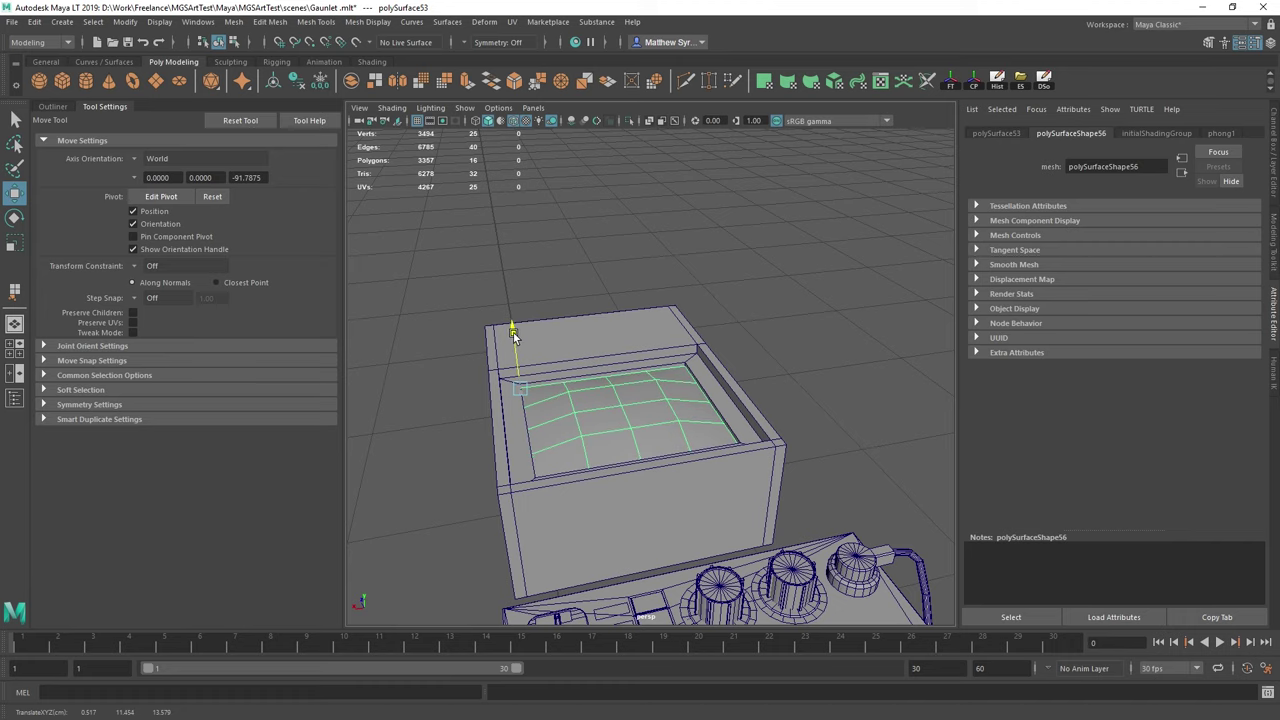
- Snap the domed screen panel's corner vertices vertically to the corners of the housing's recess
mouse_move(660, 352)
alt+mouse_down()
mouse_move(677, 394)
mouse_move(651, 417)
mouse_move(678, 335)
alt+mouse_up()
scroll(677, 394, up, 5)
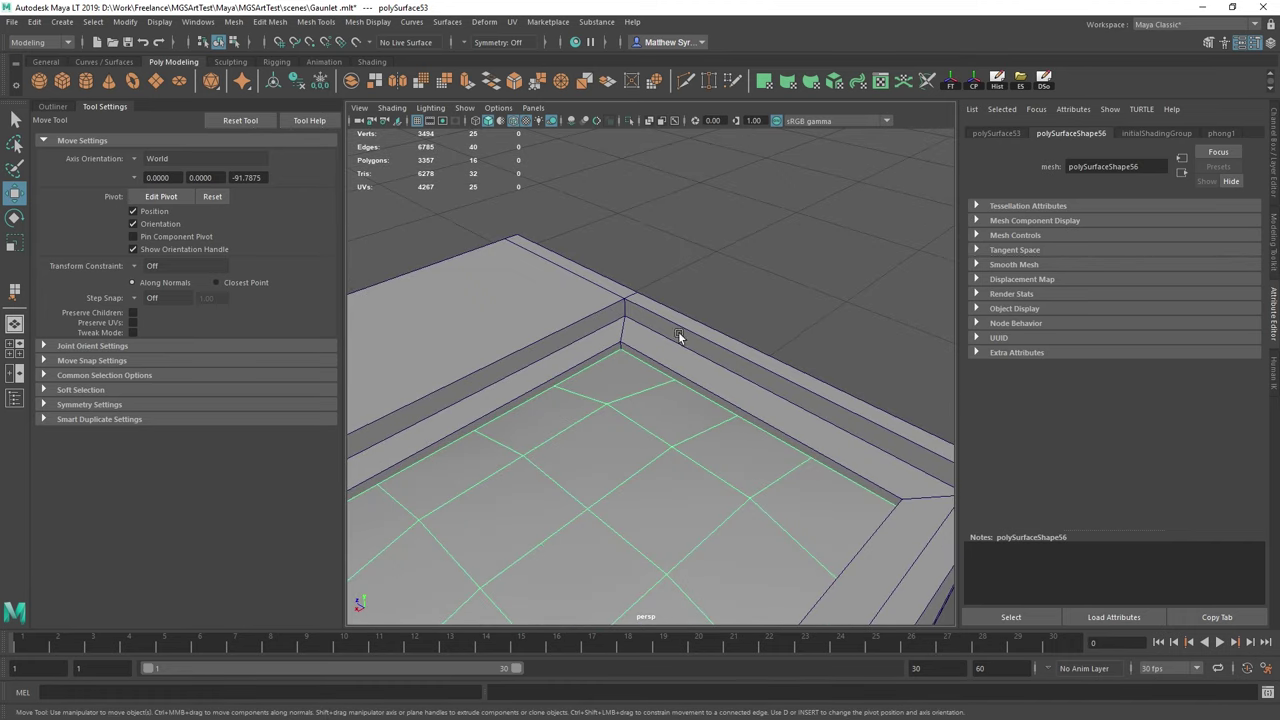
right_drag(618, 355, 532, 338)
click(621, 352)
scroll(615, 380, down, 3)
alt+drag(615, 380, 712, 368)
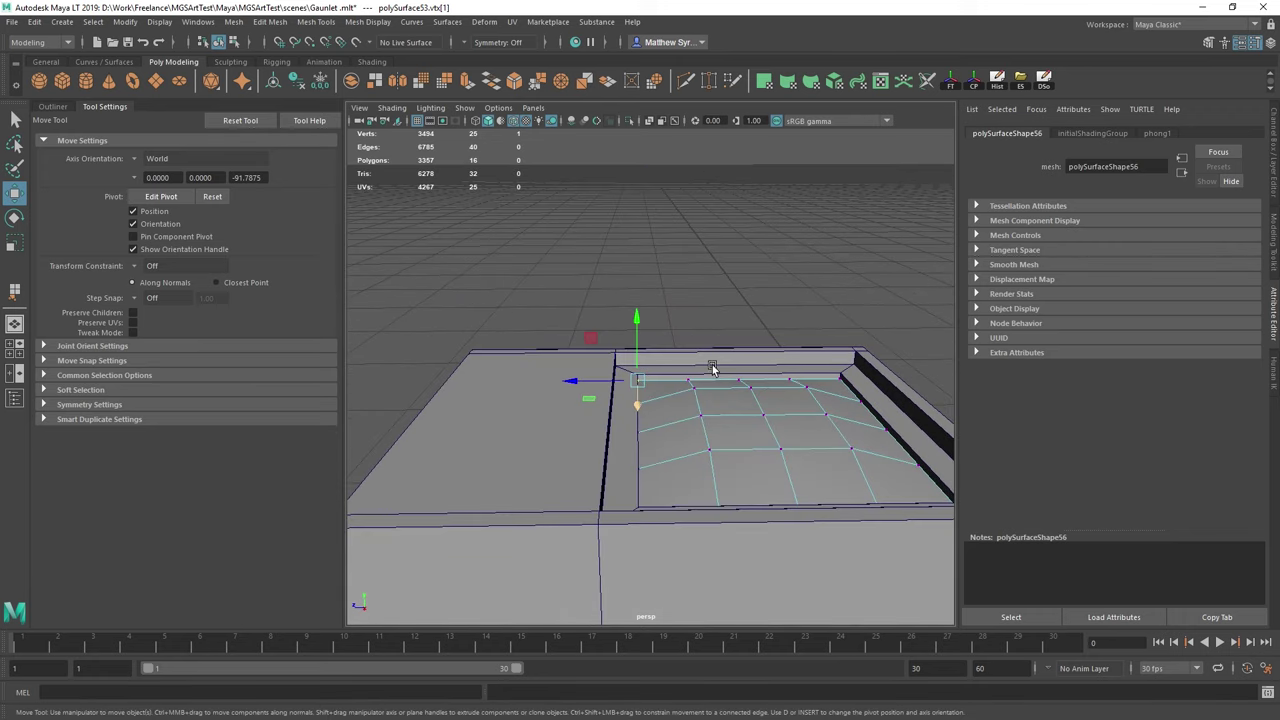
drag(641, 330, 652, 398)
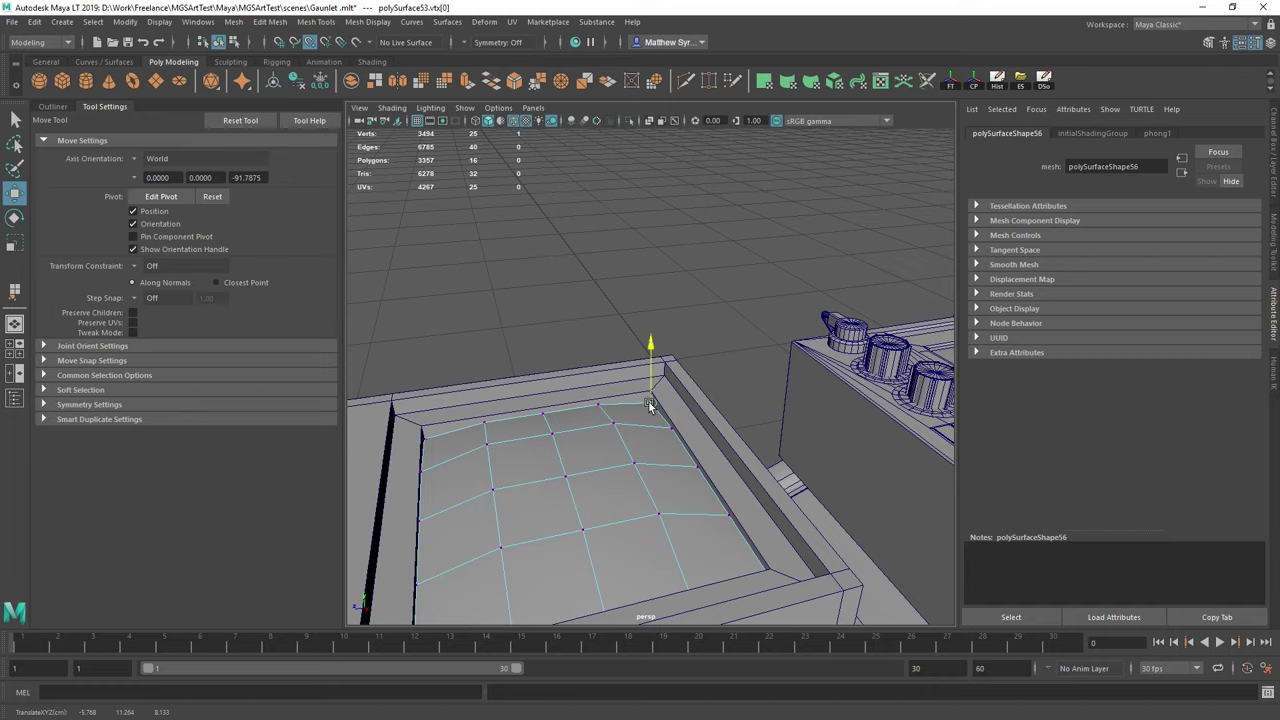
alt+drag(651, 343, 655, 395)
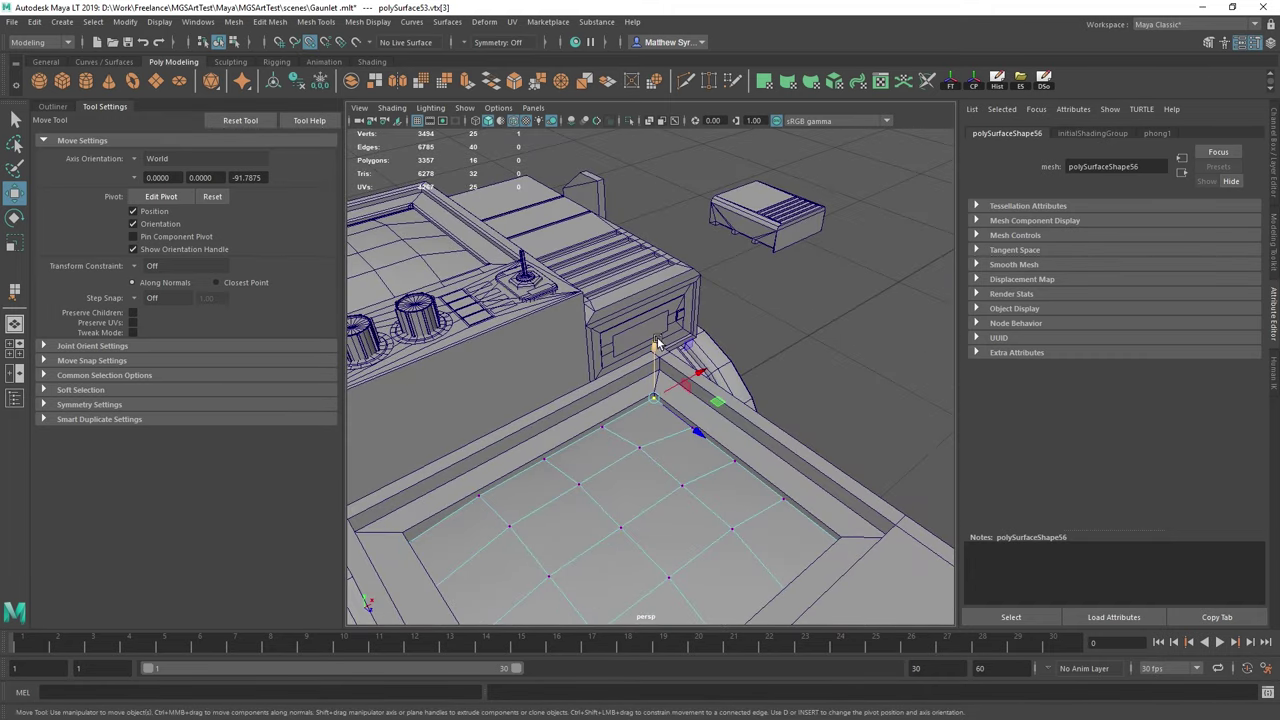
alt+drag(651, 337, 561, 317)
alt+middle_drag(622, 375, 654, 420)
- Scale the two crosswise edges of the housing's bottom face beneath the screen inward to about 0.8 along Z
right_drag(650, 424, 673, 400)
alt+drag(673, 397, 652, 319)
right_drag(653, 321, 654, 362)
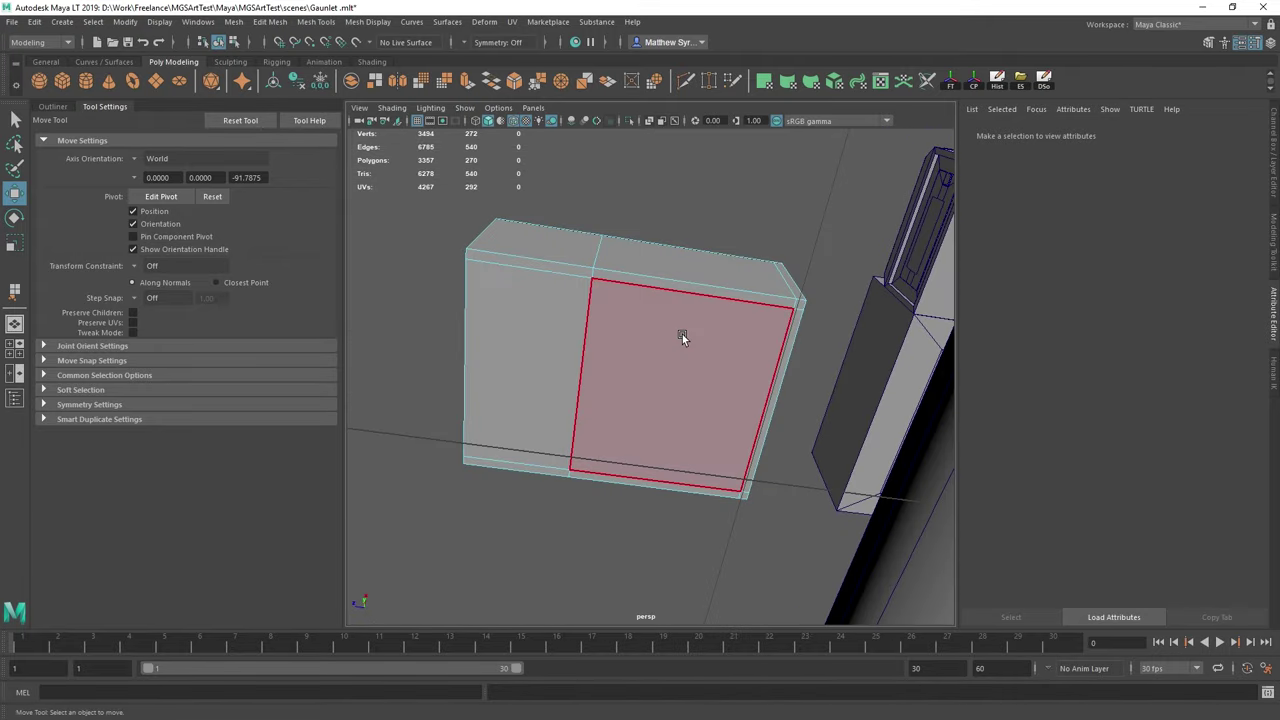
click(682, 336)
scroll(684, 340, down, 5)
alt+drag(690, 350, 614, 346)
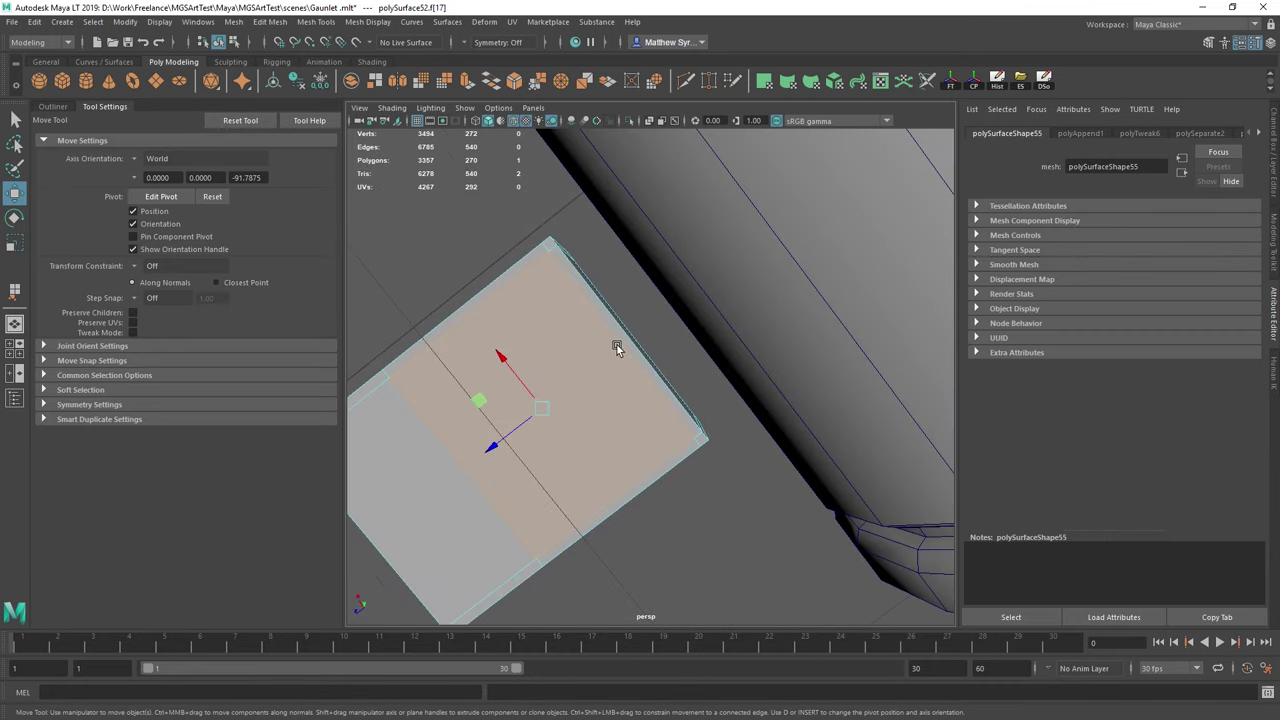
right_drag(585, 346, 585, 306)
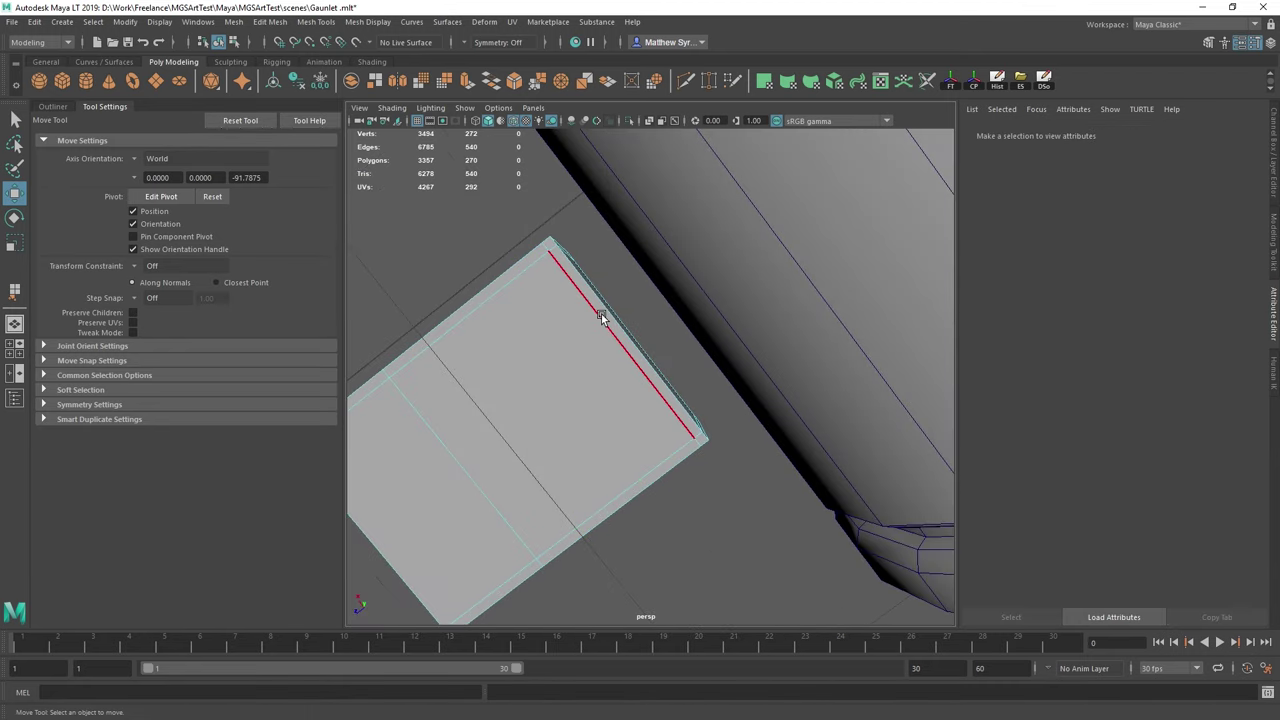
click(604, 321)
key(r)
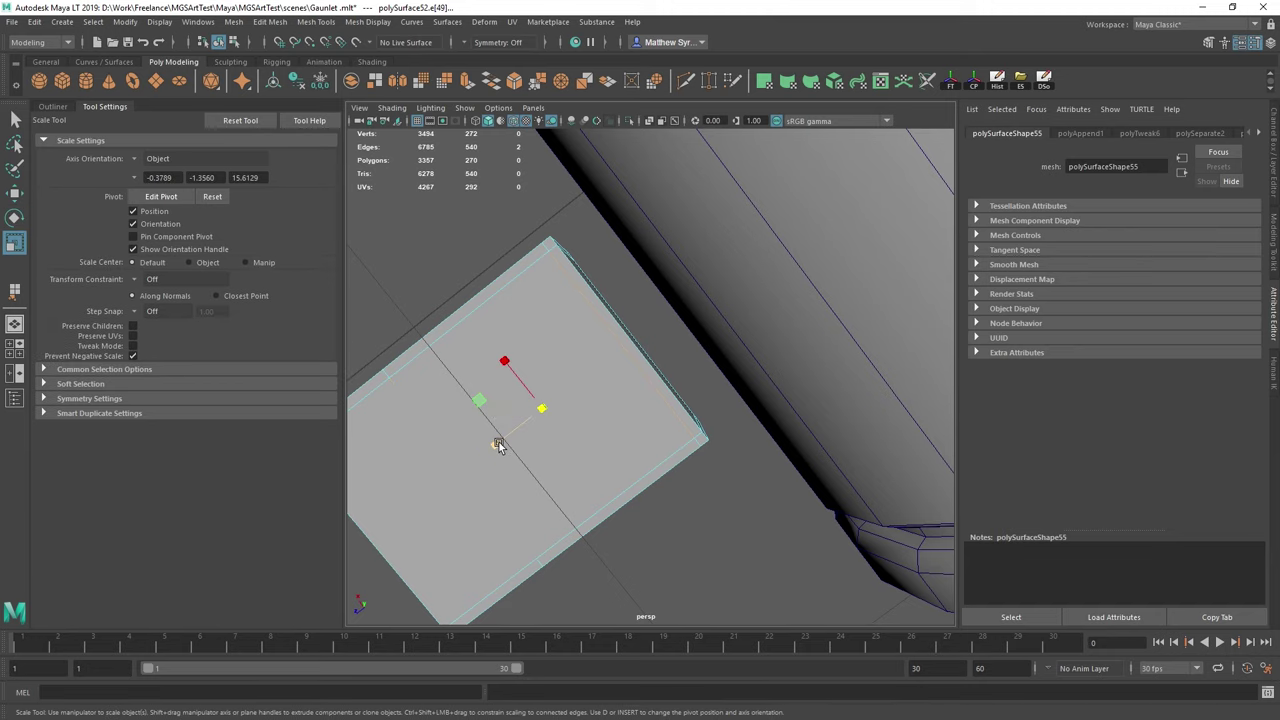
drag(494, 440, 500, 443)
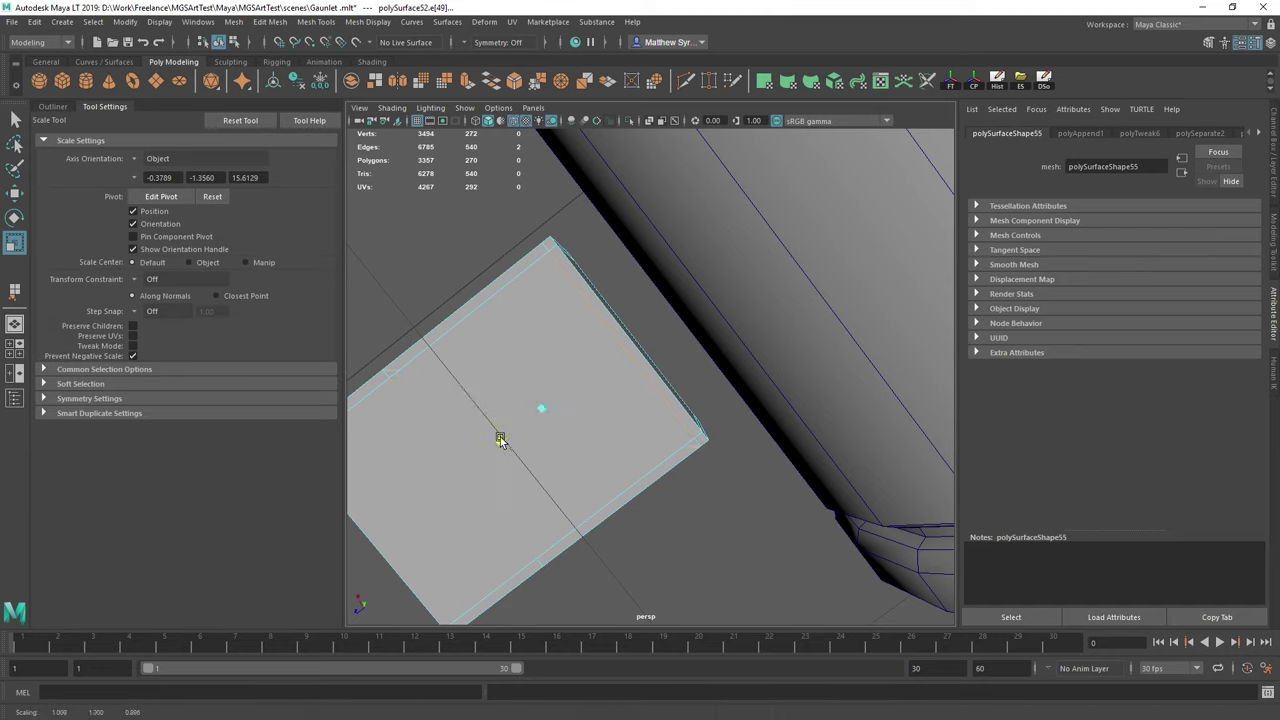
- Scale the two lengthwise edges of the same bottom face inward to about 0.74 along X
click(454, 338)
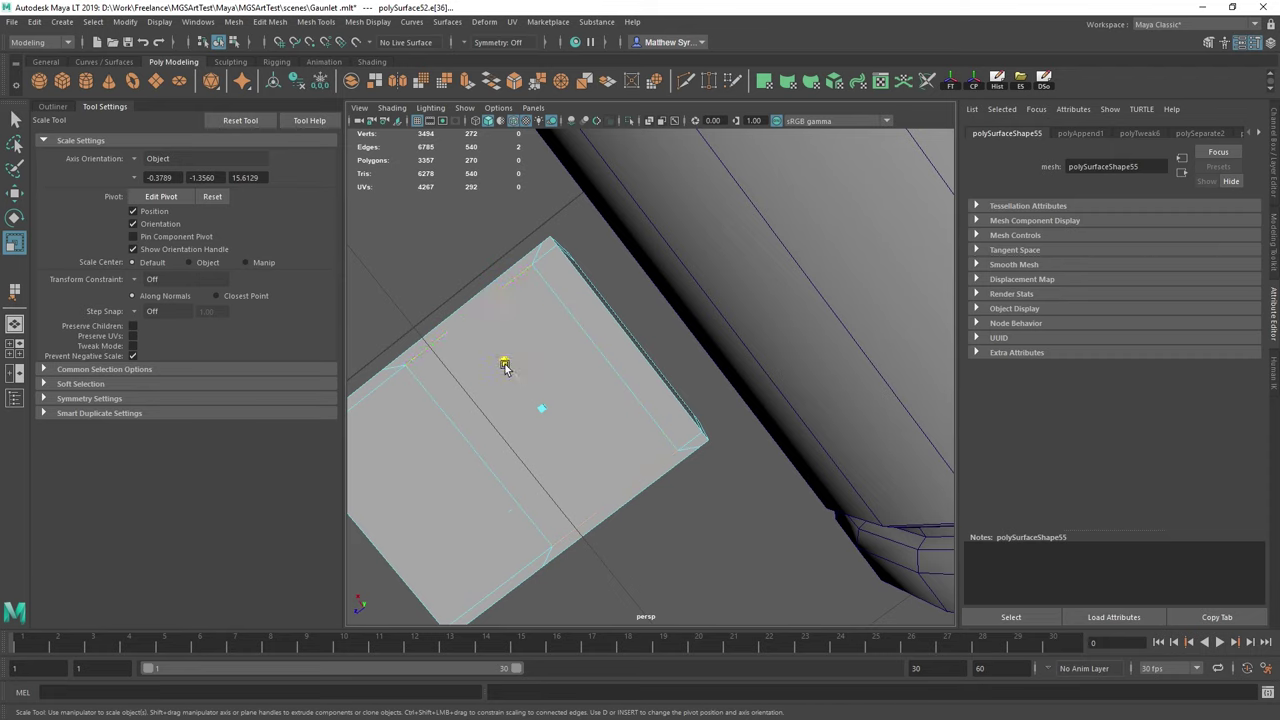
drag(505, 366, 510, 372)
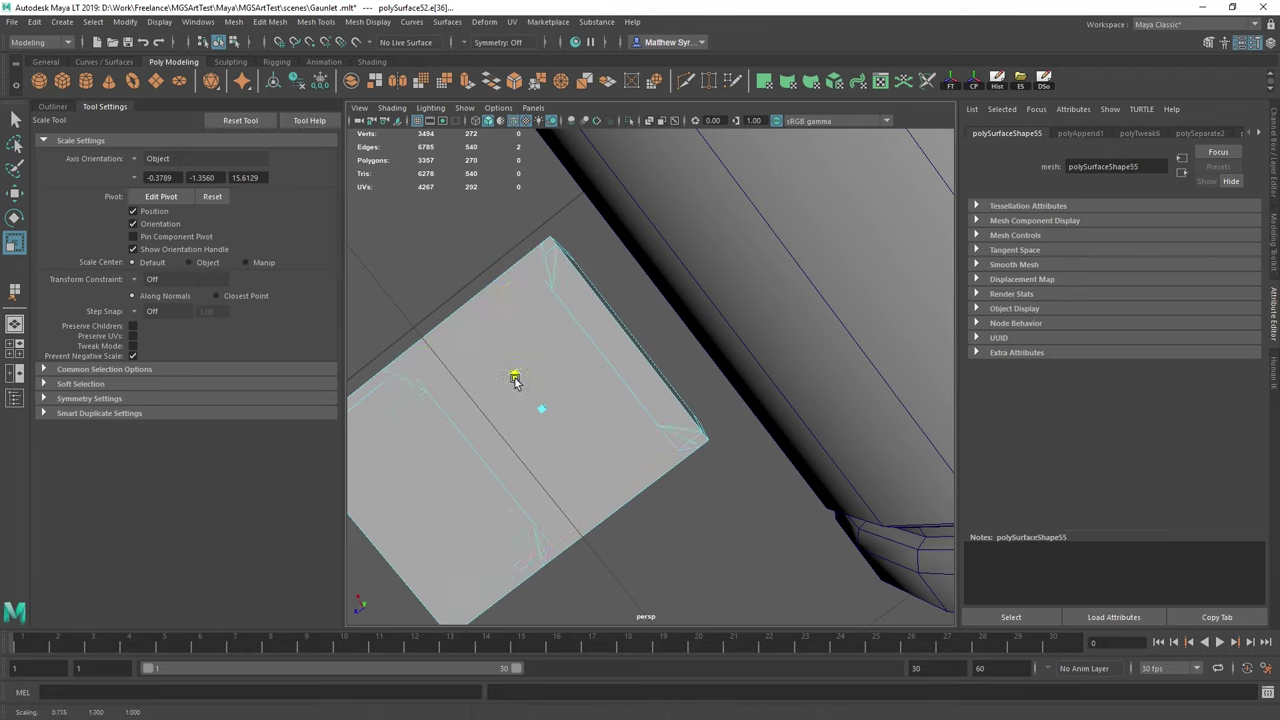
drag(513, 378, 514, 380)
- Extrude the inset bottom face downward from the housing and scale it down to form a tapered base
key(q)
right_drag(502, 292, 538, 377)
click(531, 367)
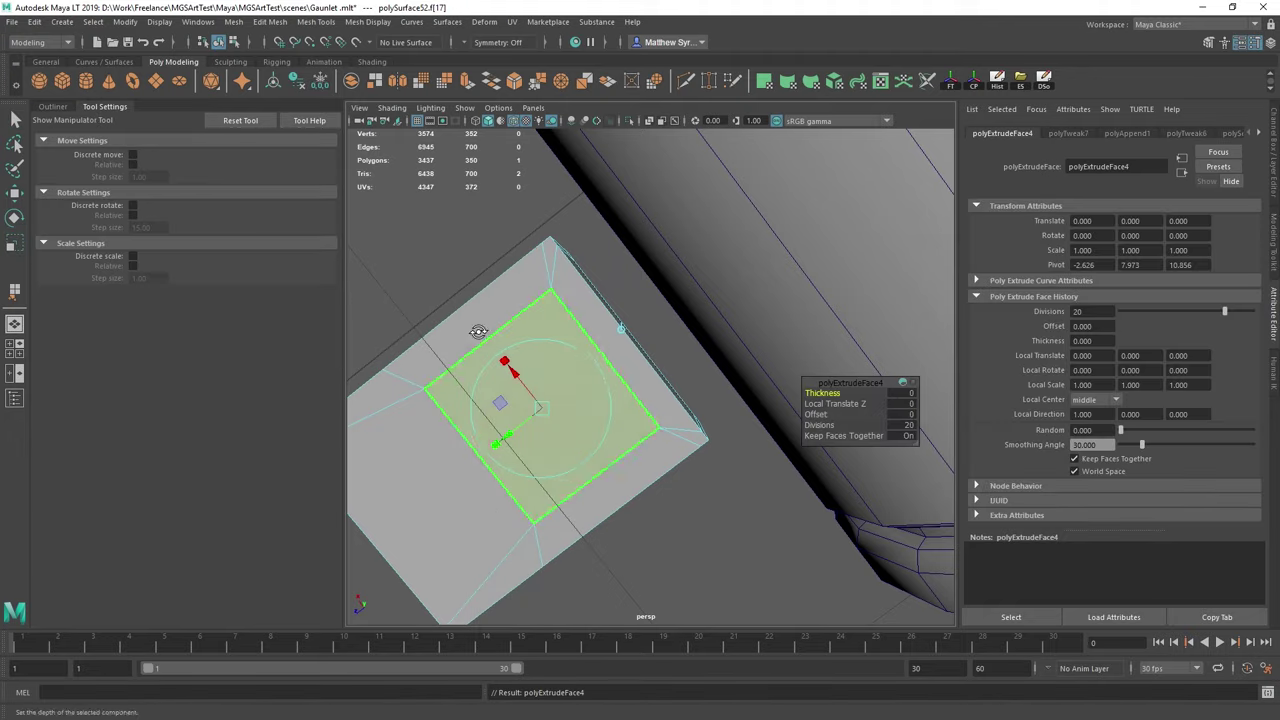
alt+drag(480, 331, 483, 449)
key(w)
key(r)
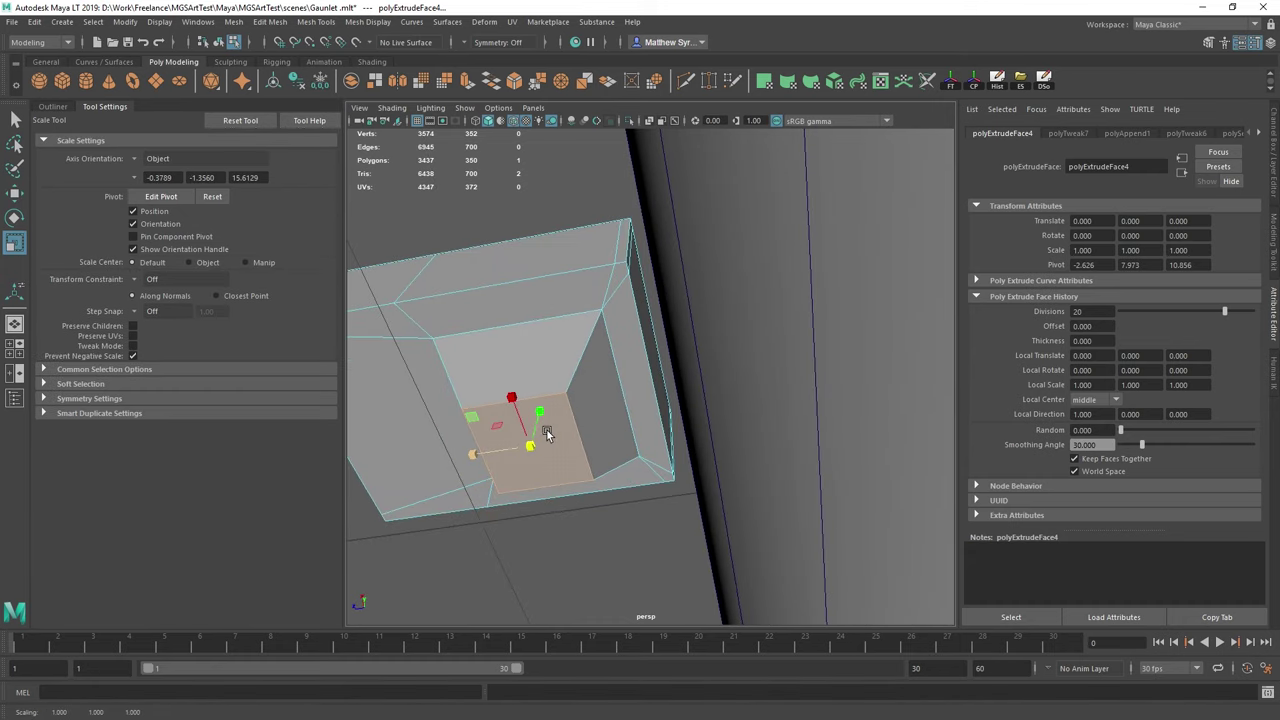
key(a)
- Snap the extruded face's height to the underside of the finished tracker's body and adjust the face's scale
alt+drag(734, 386, 631, 374)
scroll(617, 450, up, 8)
key(w)
click(591, 382)
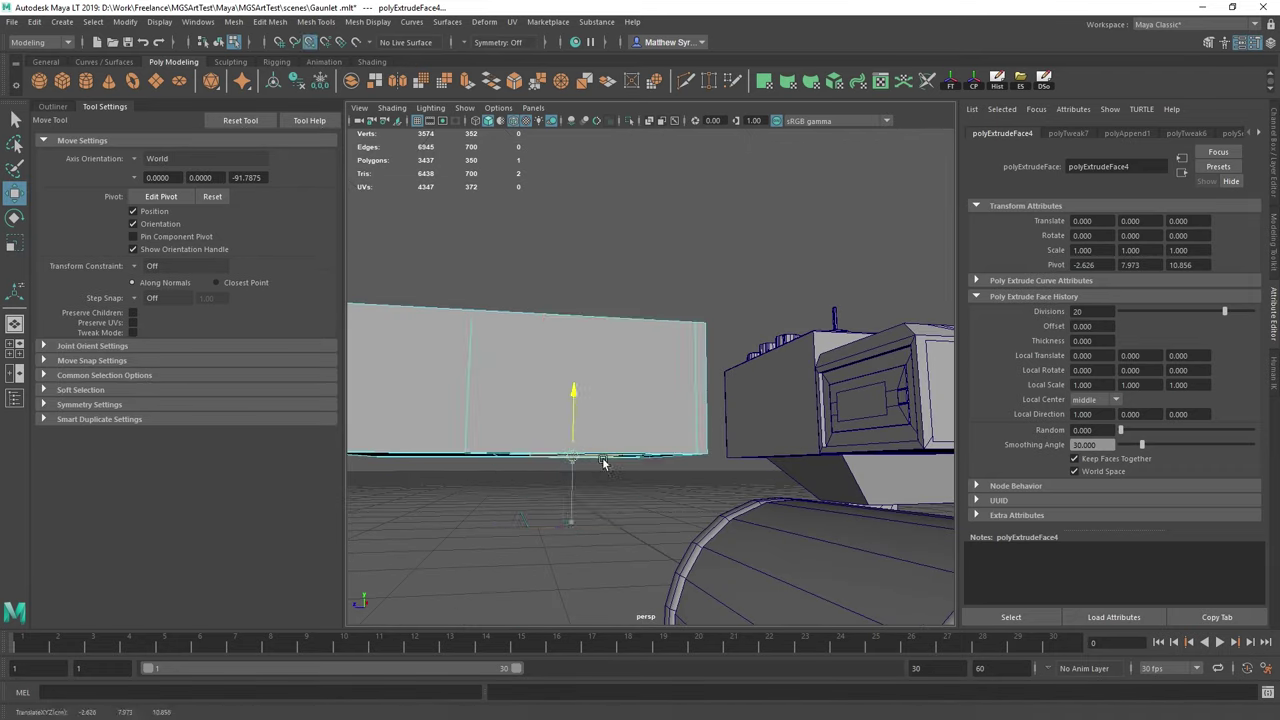
drag(603, 462, 872, 507)
key(e)
key(r)
drag(573, 508, 581, 510)
alt+drag(667, 490, 724, 362)
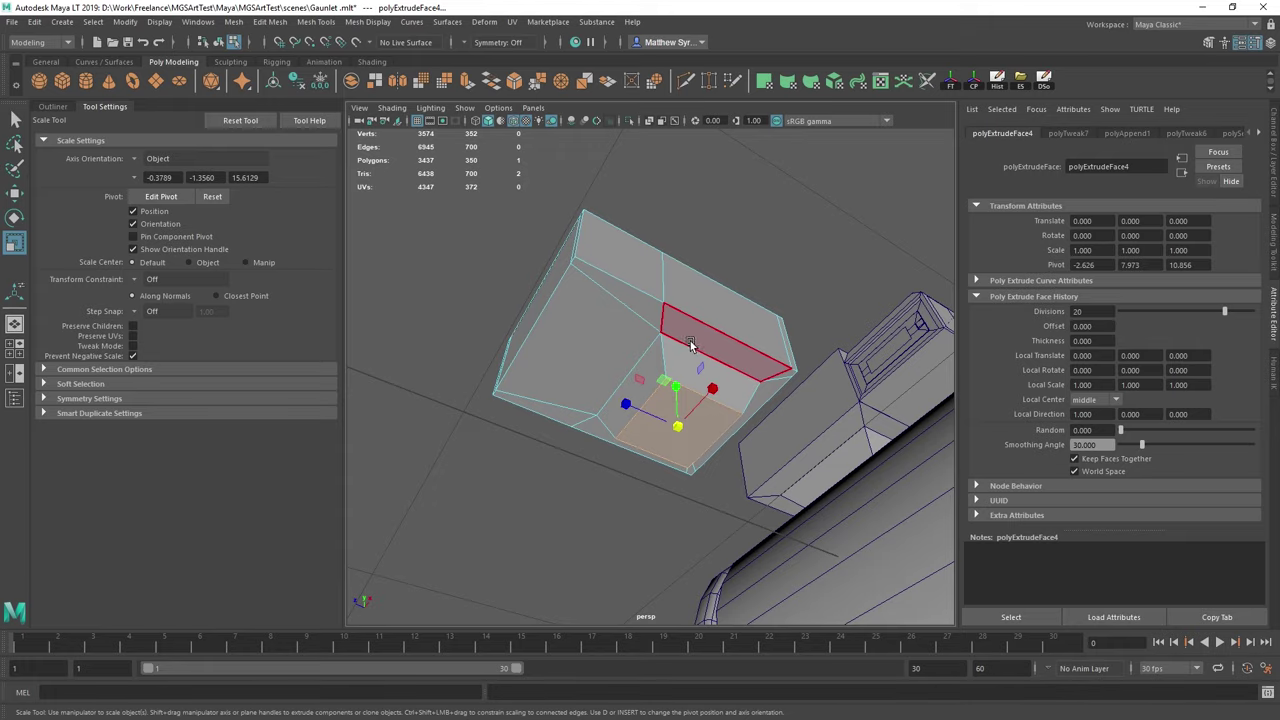
- Examine the knobs, the row of four buttons and the joystick plate on the finished tracker's control panel
alt+drag(698, 354, 627, 424)
alt+middle_drag(627, 424, 557, 469)
alt+right_drag(557, 469, 720, 520)
alt+middle_drag(720, 520, 621, 397)
alt+drag(648, 515, 626, 481)
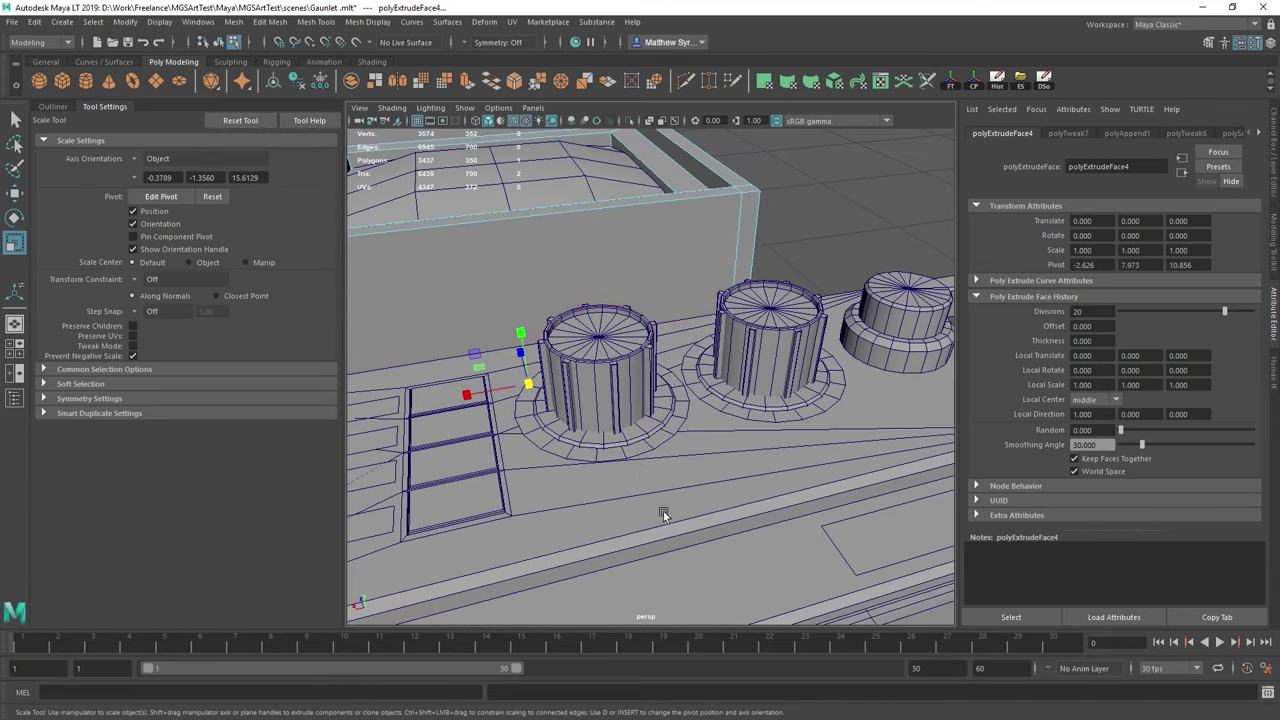
alt+drag(424, 488, 749, 363)
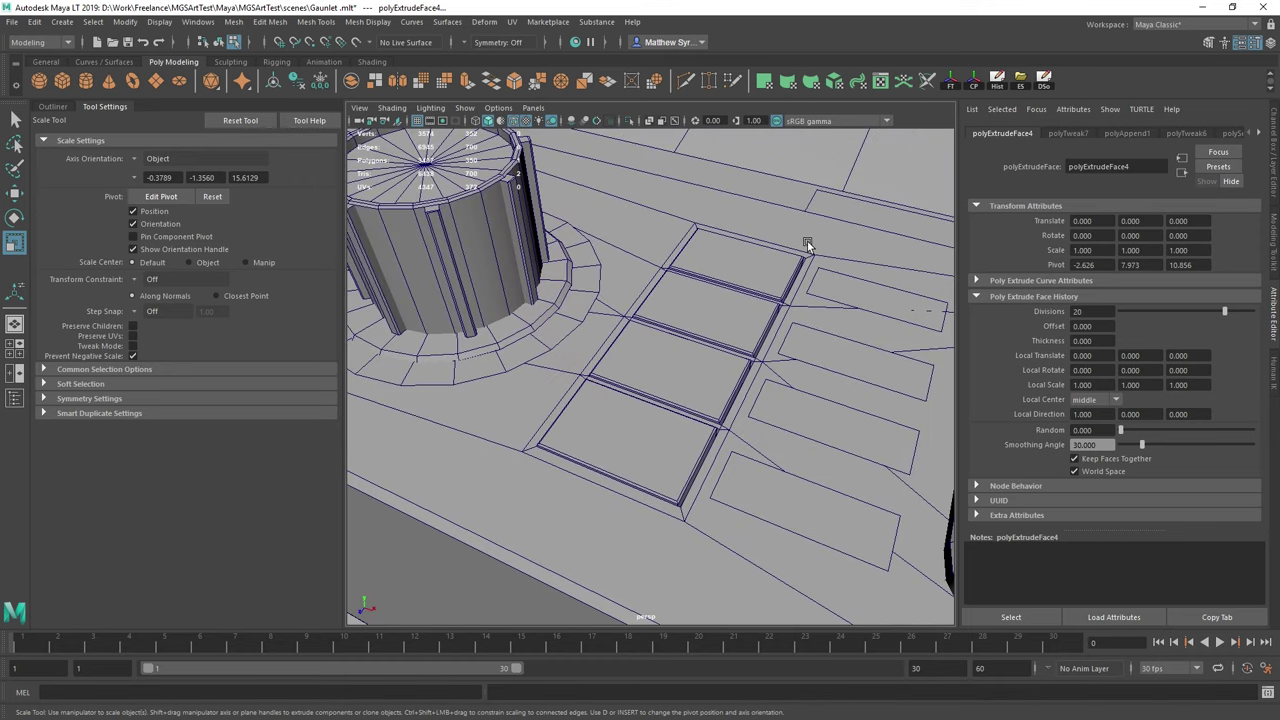
alt+drag(808, 245, 623, 358)
scroll(623, 358, up, 5)
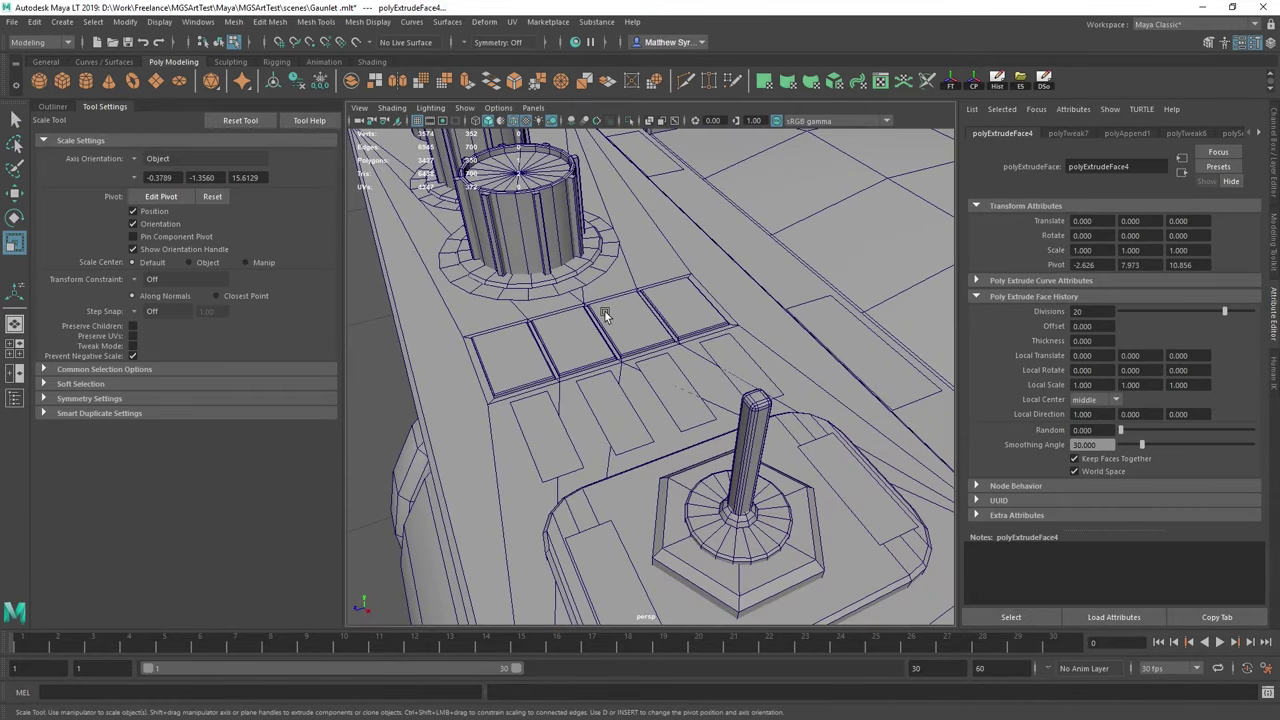
right_drag(480, 395, 482, 405)
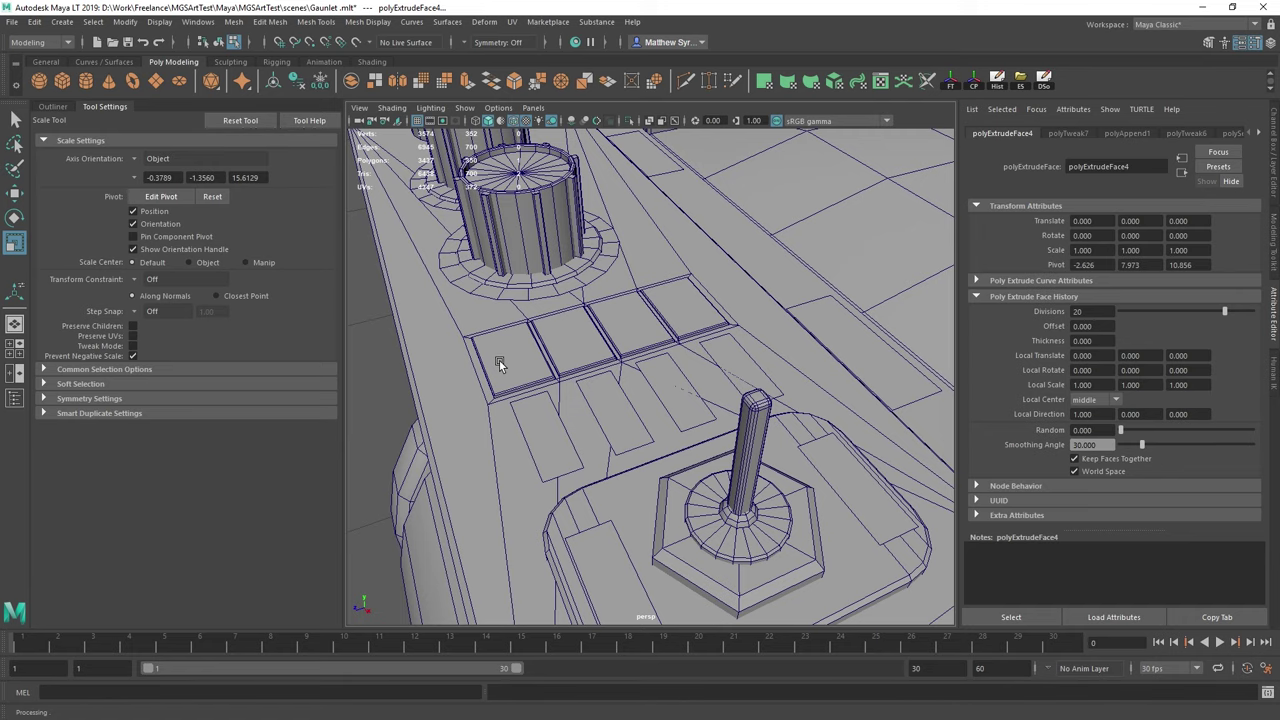
scroll(542, 397, down, 5)
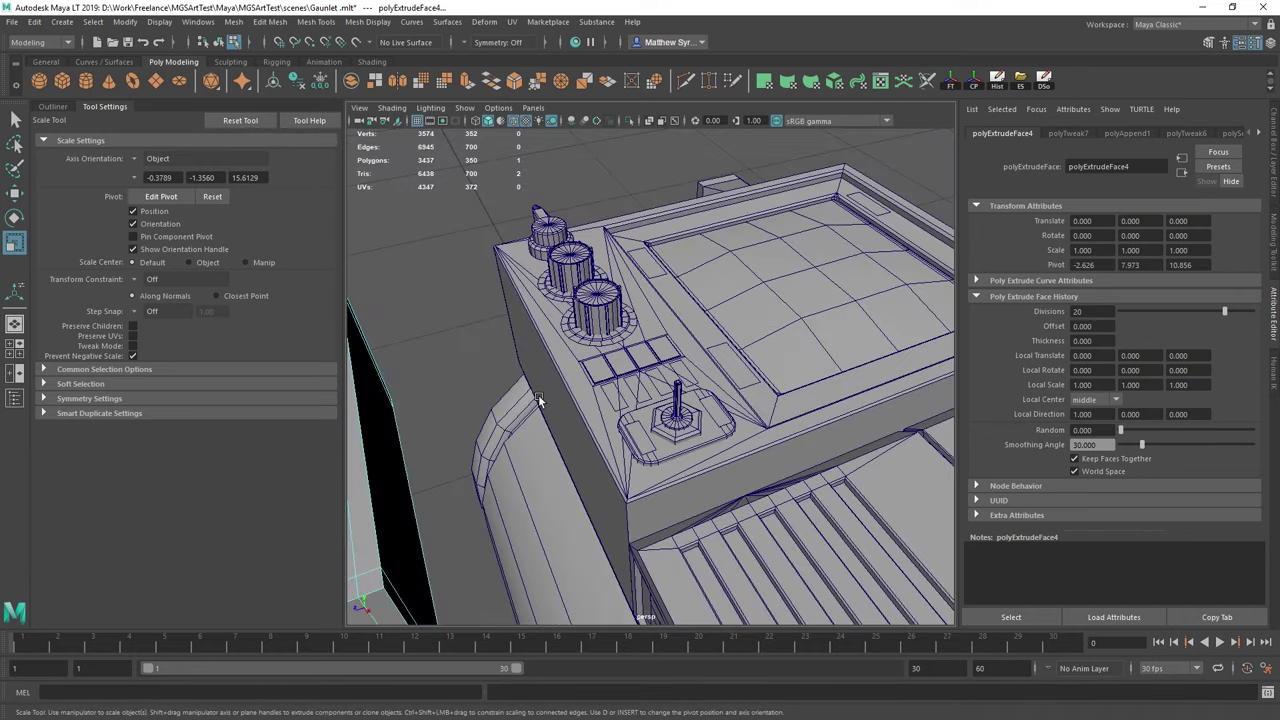
- Snap the vertical support edge beside a screen-end corner of the blocked-out housing onto that corner along X
alt+middle_drag(542, 398, 671, 376)
alt+drag(670, 376, 662, 402)
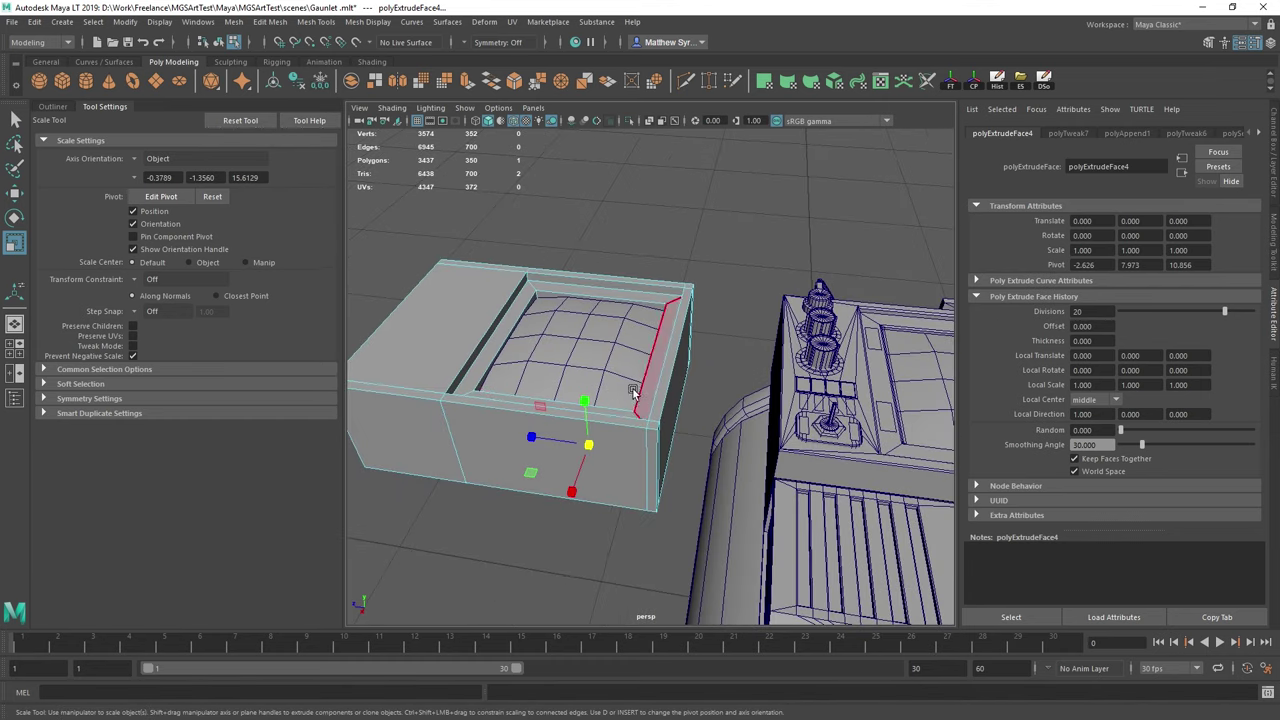
alt+middle_drag(664, 420, 577, 414)
scroll(577, 414, up, 3)
right_drag(575, 340, 640, 309)
right_drag(582, 404, 581, 352)
click(550, 492)
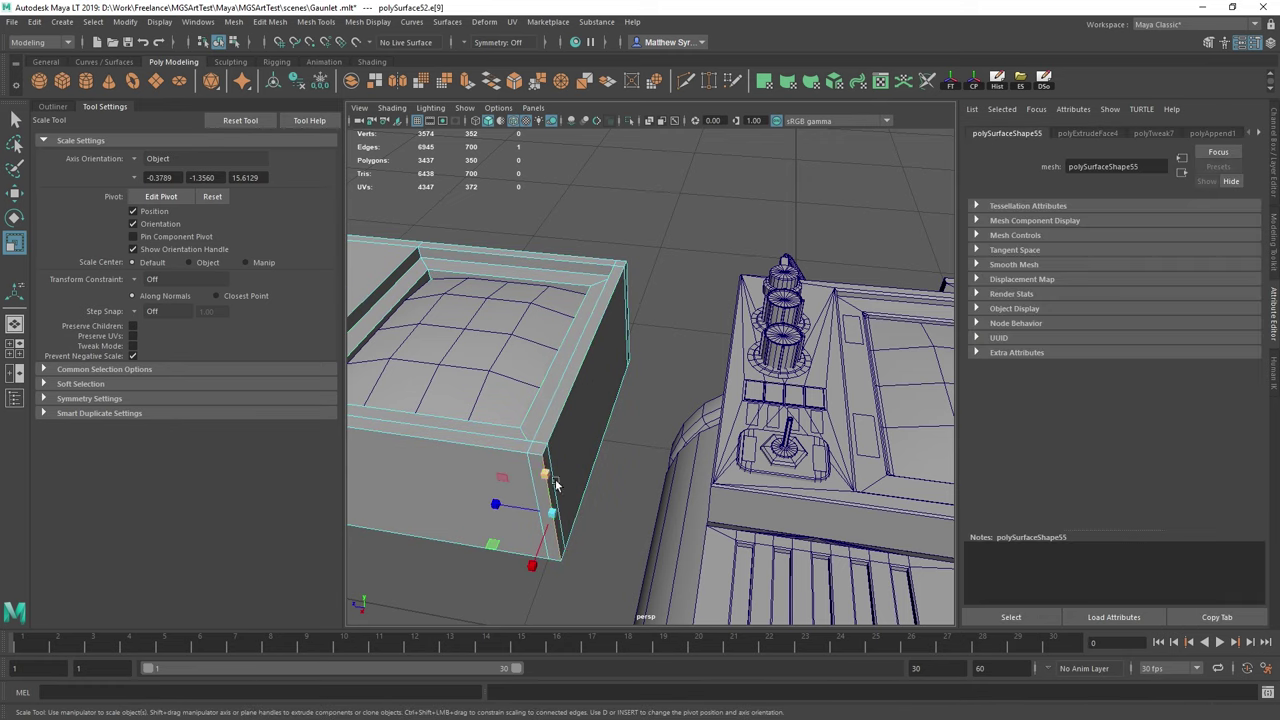
key(w)
key(q)
click(553, 504)
key(w)
drag(551, 507, 541, 539)
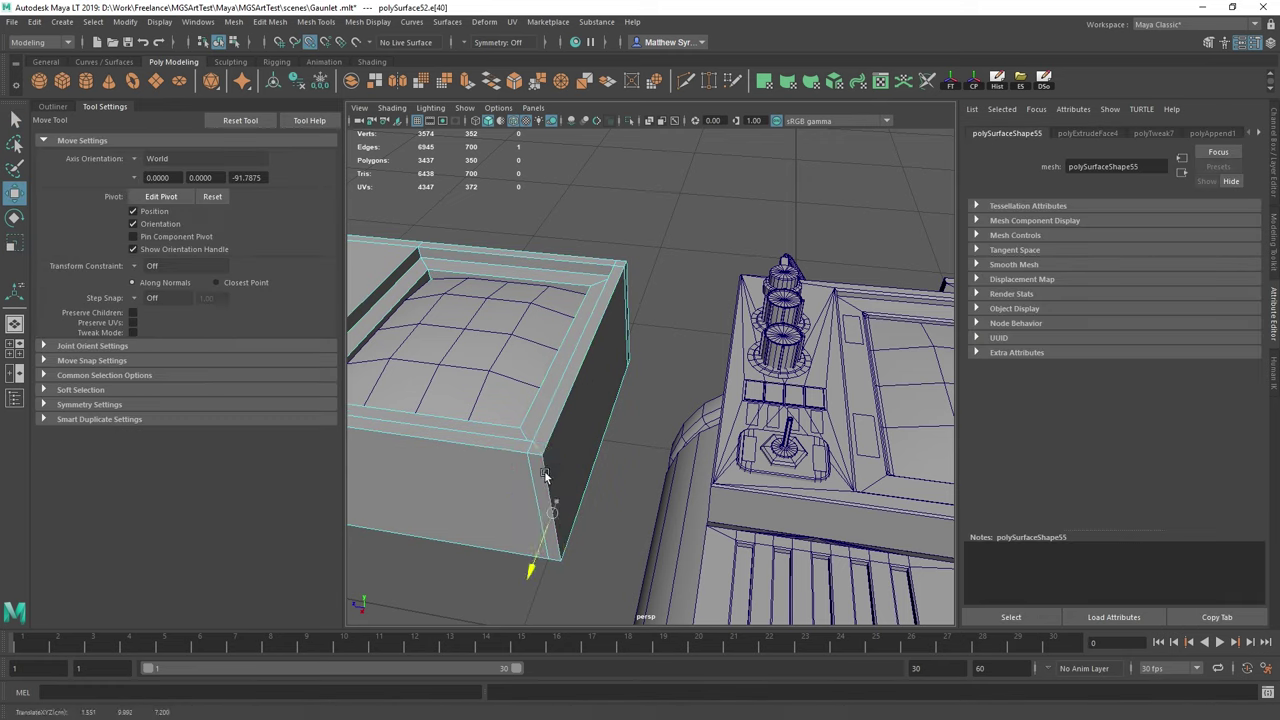
- Snap the remaining vertical support edges at the housing's screen end onto their corners
click(534, 483)
key(v)
drag(484, 501, 629, 428)
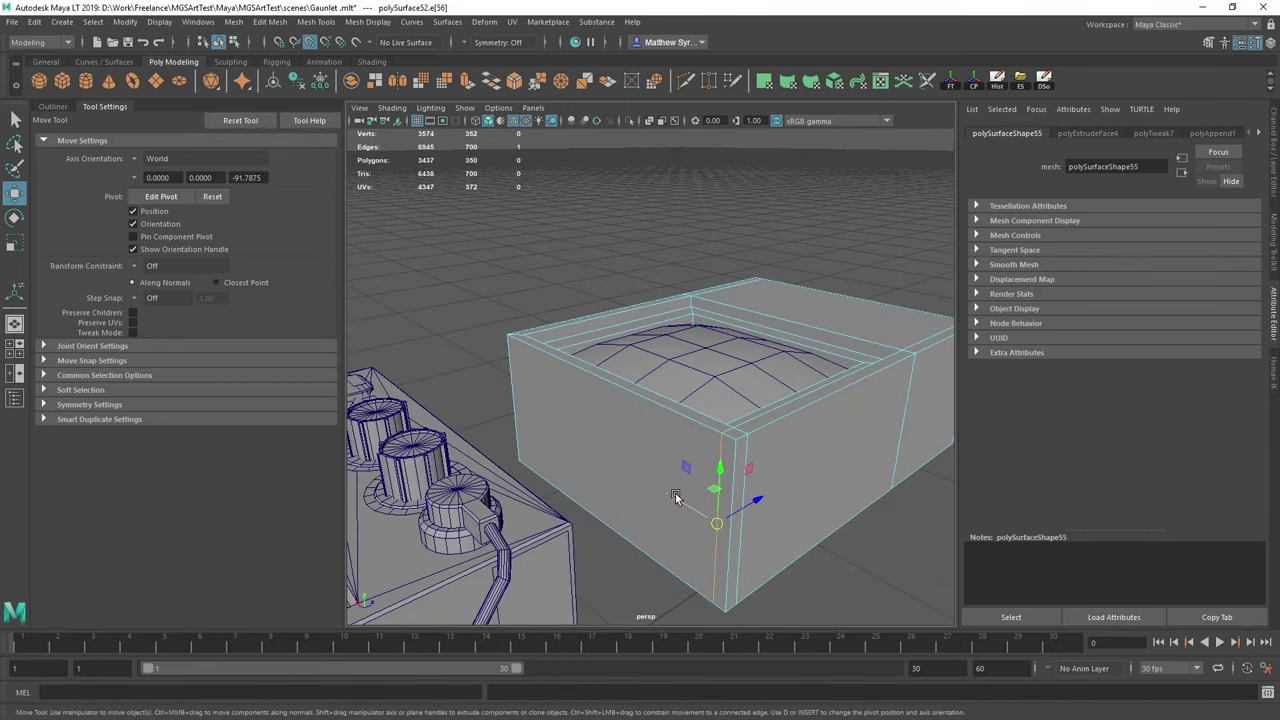
middle_drag(675, 497, 740, 446)
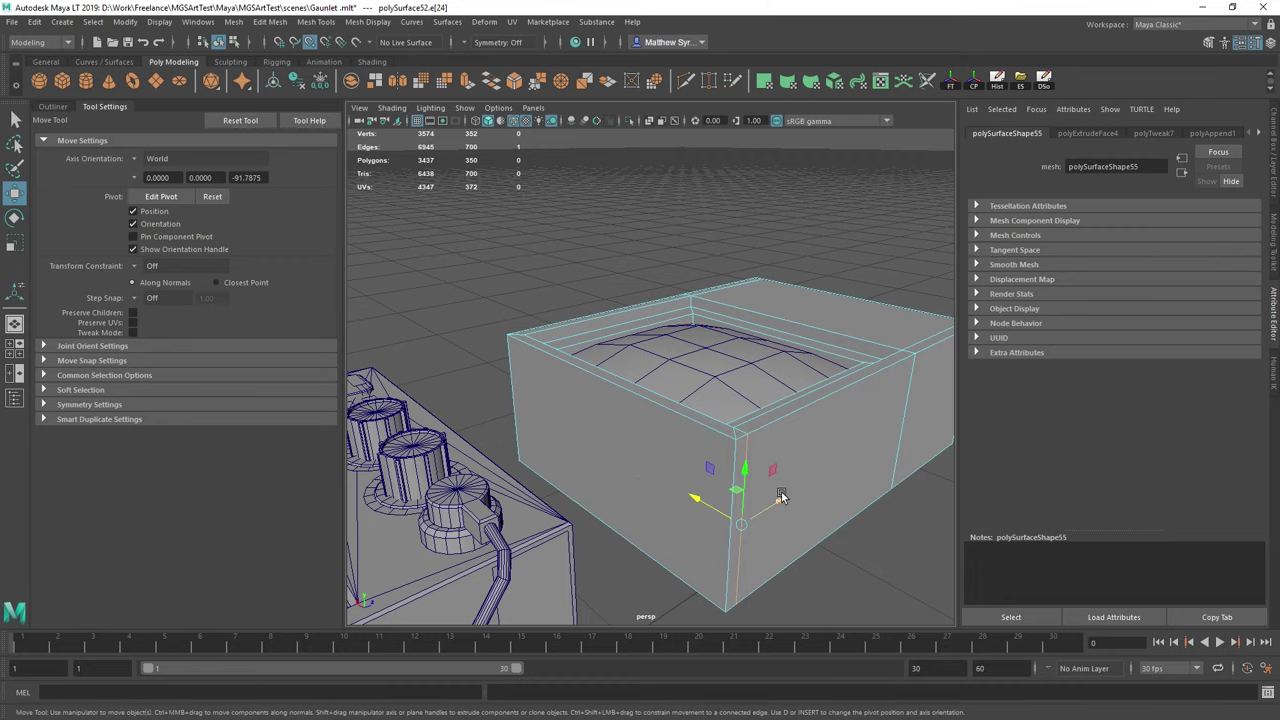
drag(781, 497, 729, 460)
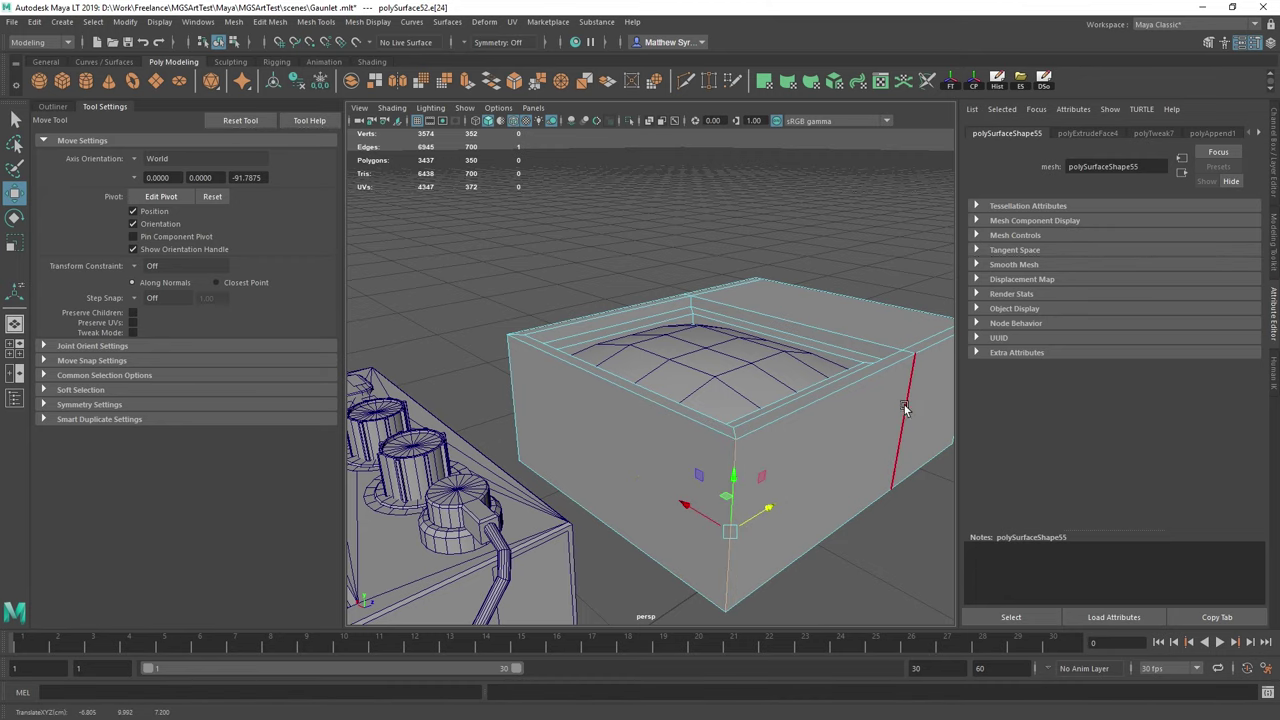
- Snap the vertical dividing edge on one housing side and the adjacent support edge onto the rear corner
alt+drag(905, 408, 606, 461)
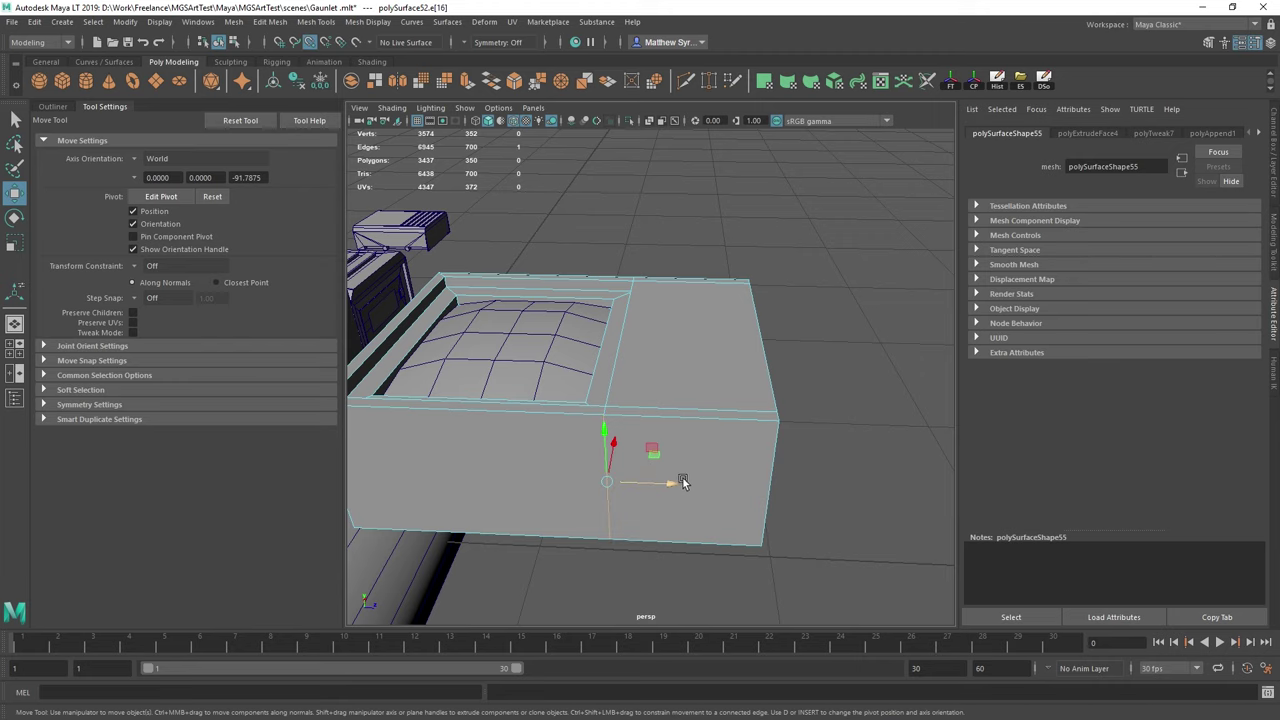
drag(682, 481, 769, 482)
alt+drag(850, 392, 697, 404)
key(q)
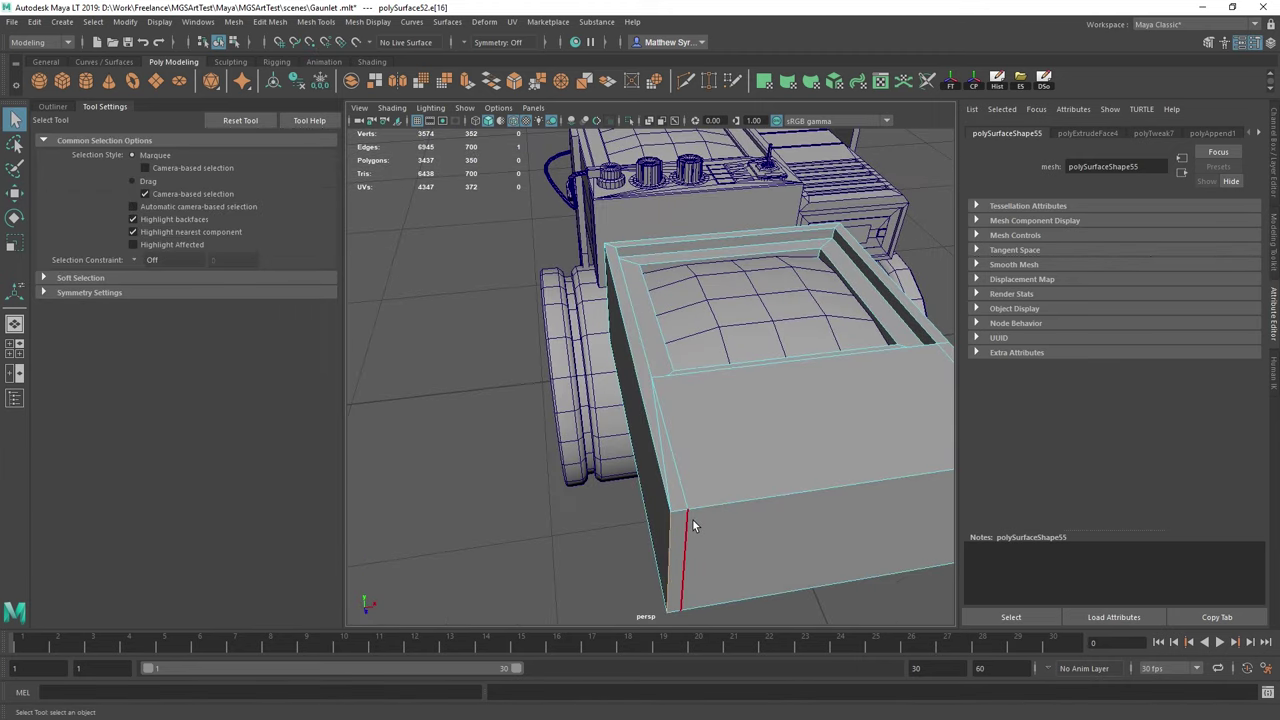
click(693, 520)
key(w)
alt+drag(730, 555, 600, 462)
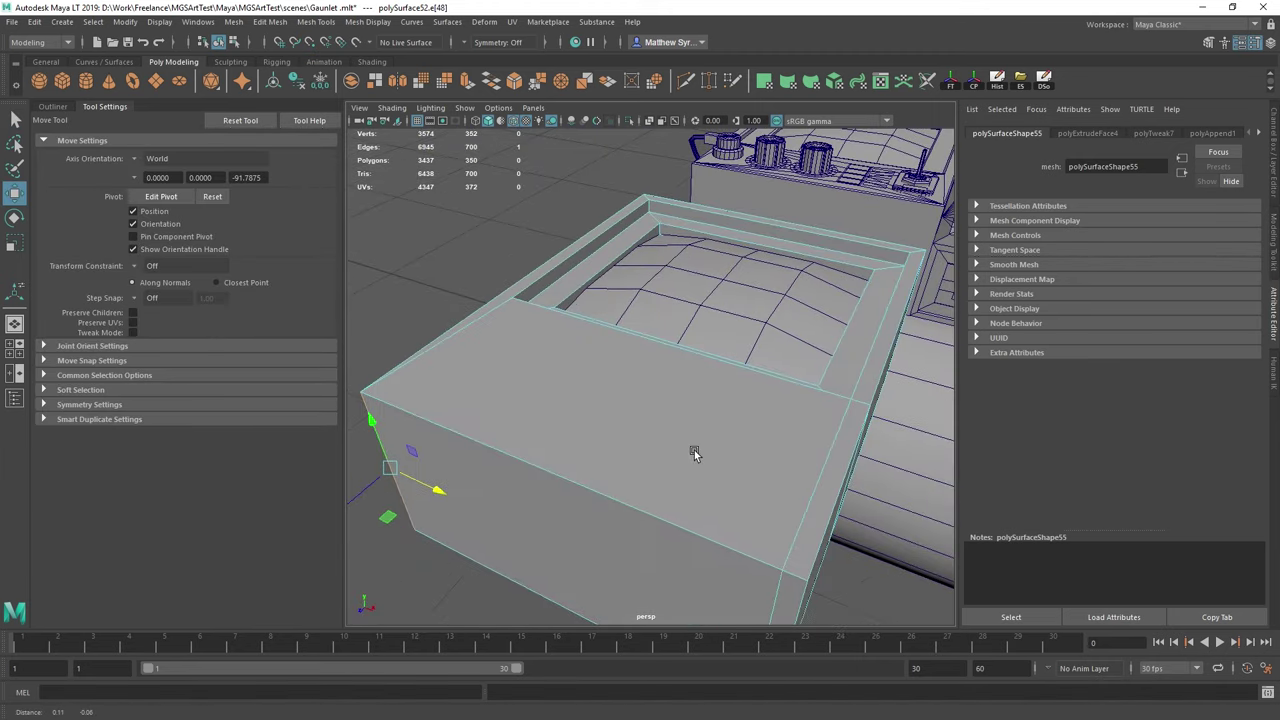
- Snap the support edge and the opposite side's dividing edge onto the housing's other rear corner
alt+drag(695, 454, 651, 528)
click(648, 530)
alt+drag(750, 420, 714, 389)
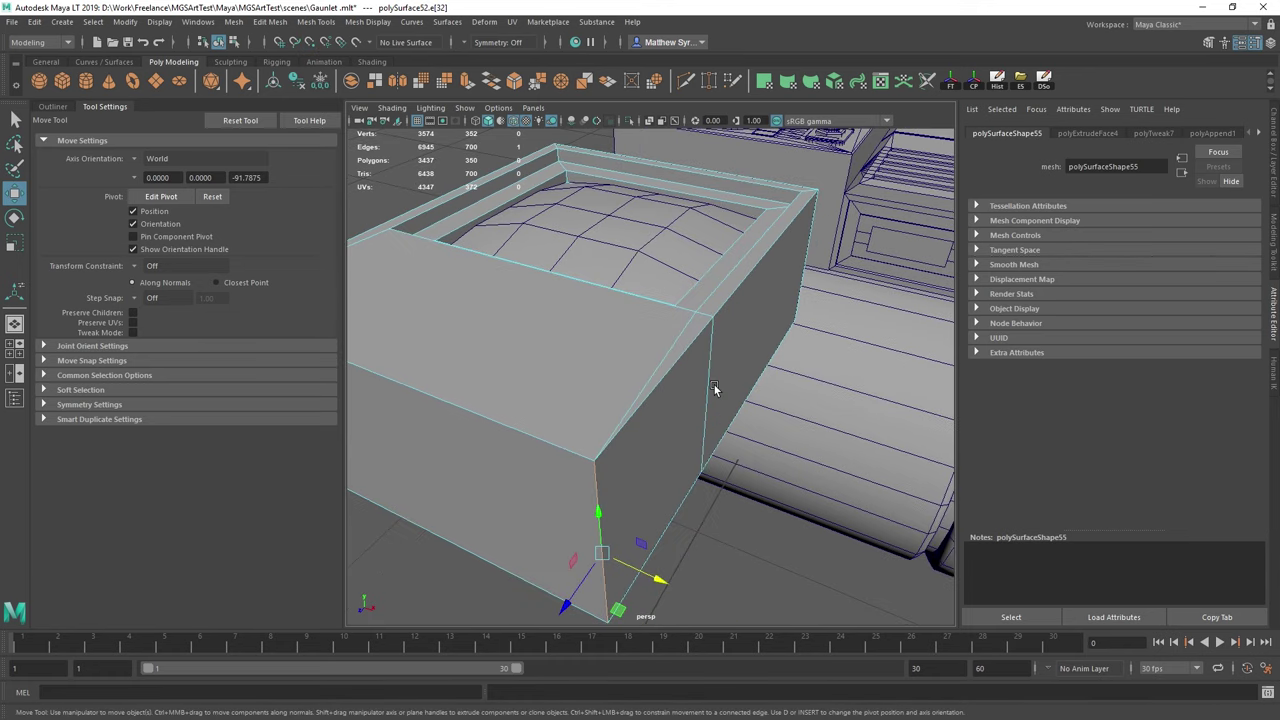
click(709, 394)
drag(682, 446, 606, 545)
scroll(634, 514, down, 5)
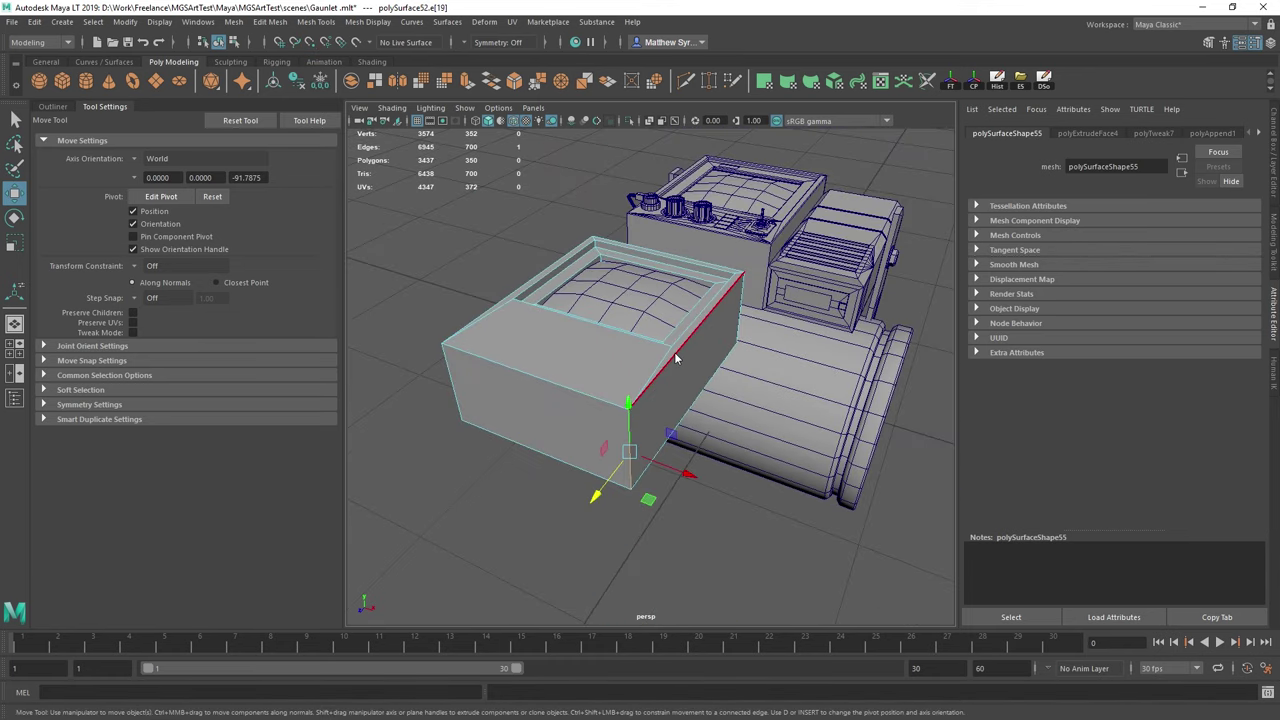
- Select all of the housing's vertices and merge them with a distance threshold of 0.01
right_drag(675, 358, 577, 343)
scroll(560, 355, down, 5)
drag(716, 430, 716, 432)
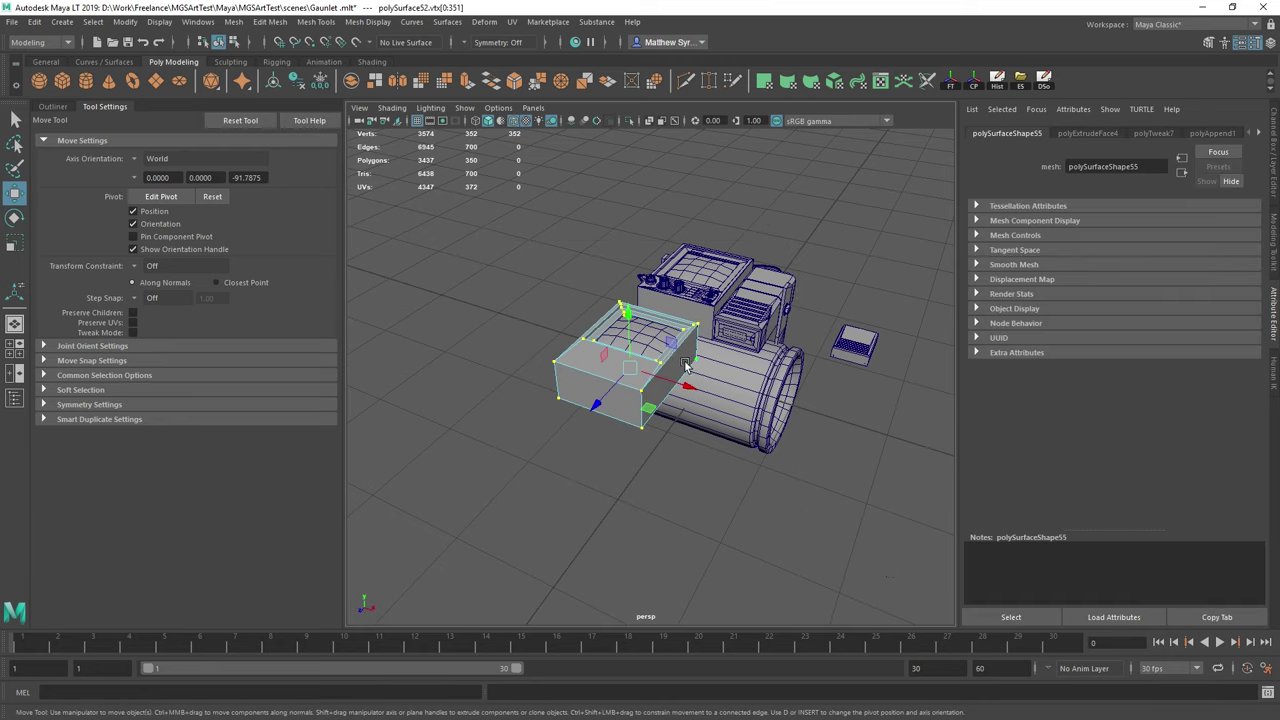
shift+right_drag(697, 476, 693, 353)
key(ctrl+z)
shift+right_drag(697, 495, 723, 342)
alt+right_drag(580, 330, 514, 297)
drag(507, 272, 783, 527)
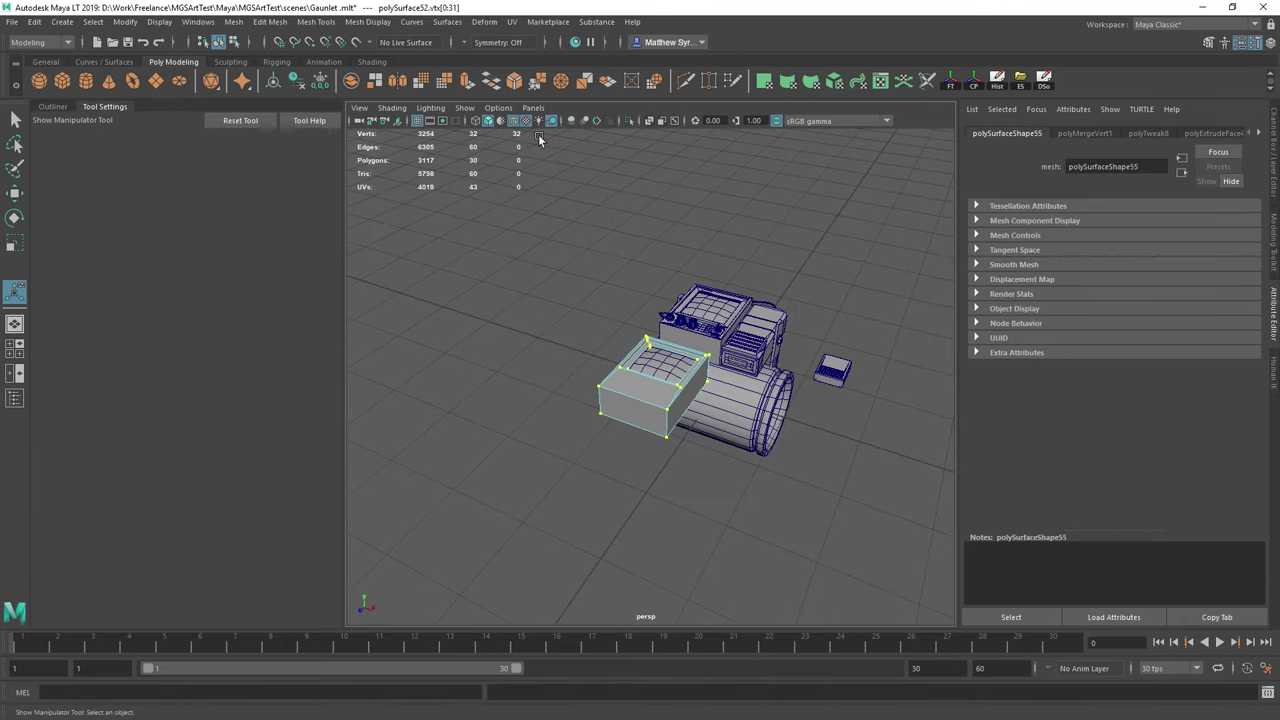
key(ctrl+z)
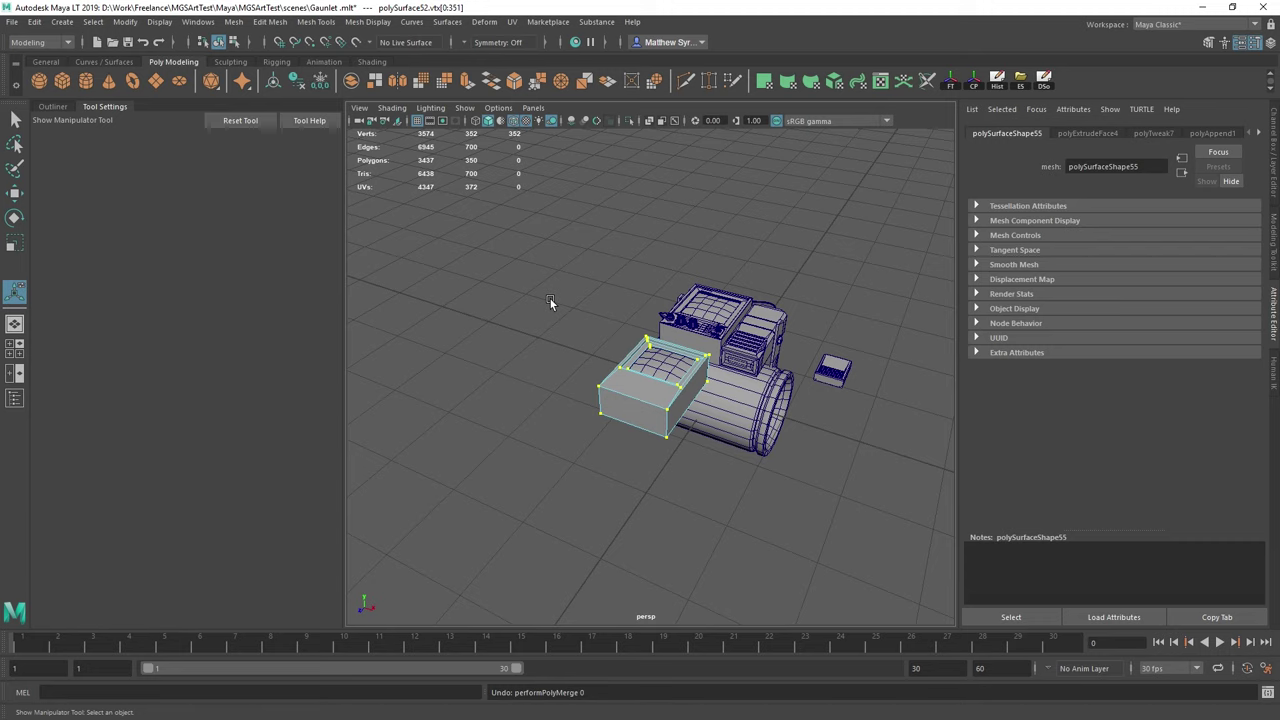
shift+right_drag(560, 383, 604, 288)
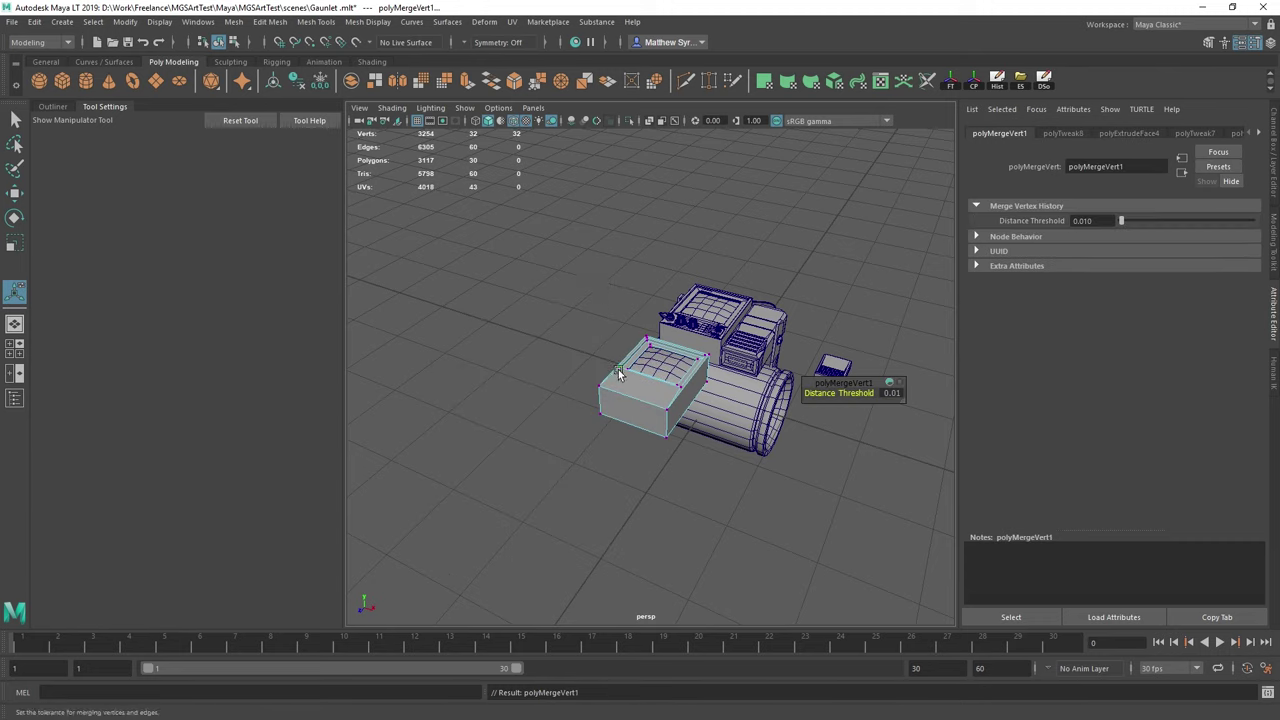
- Extrude the flat control face of the blocked-out housing upward by about 4.12 units with one division
right_drag(618, 372, 637, 416)
click(646, 397)
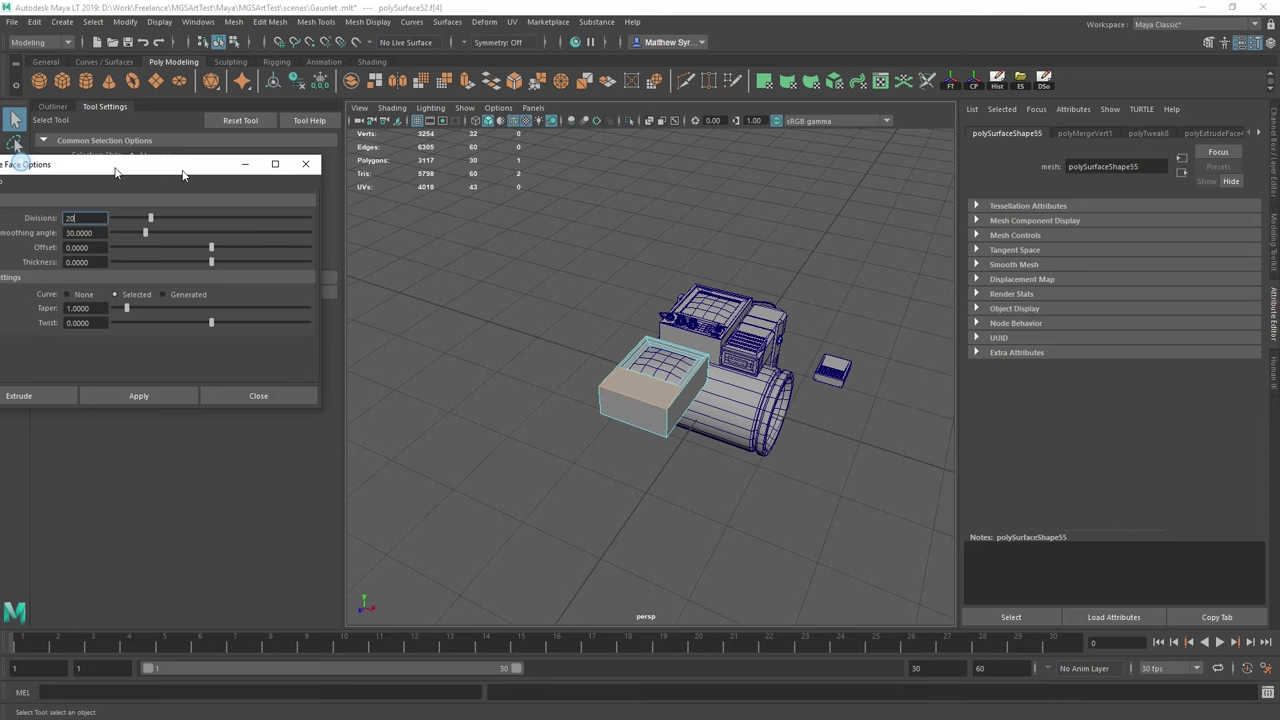
drag(117, 168, 949, 106)
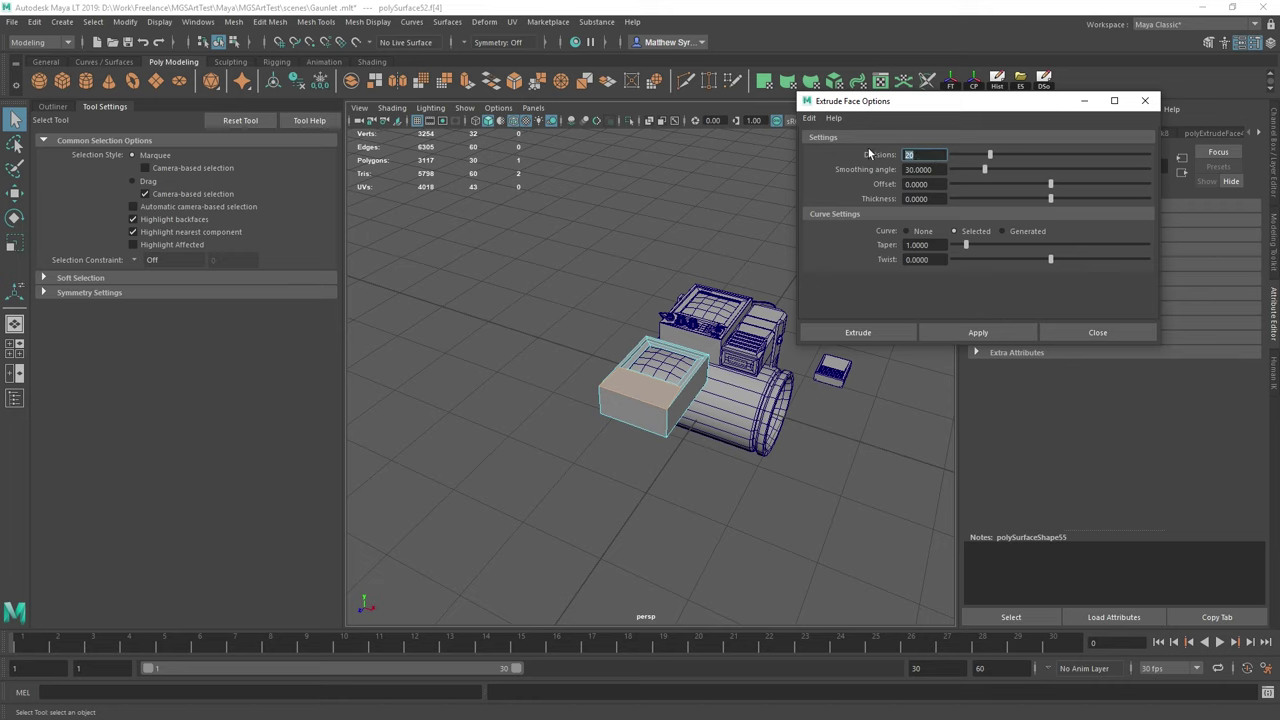
click(977, 332)
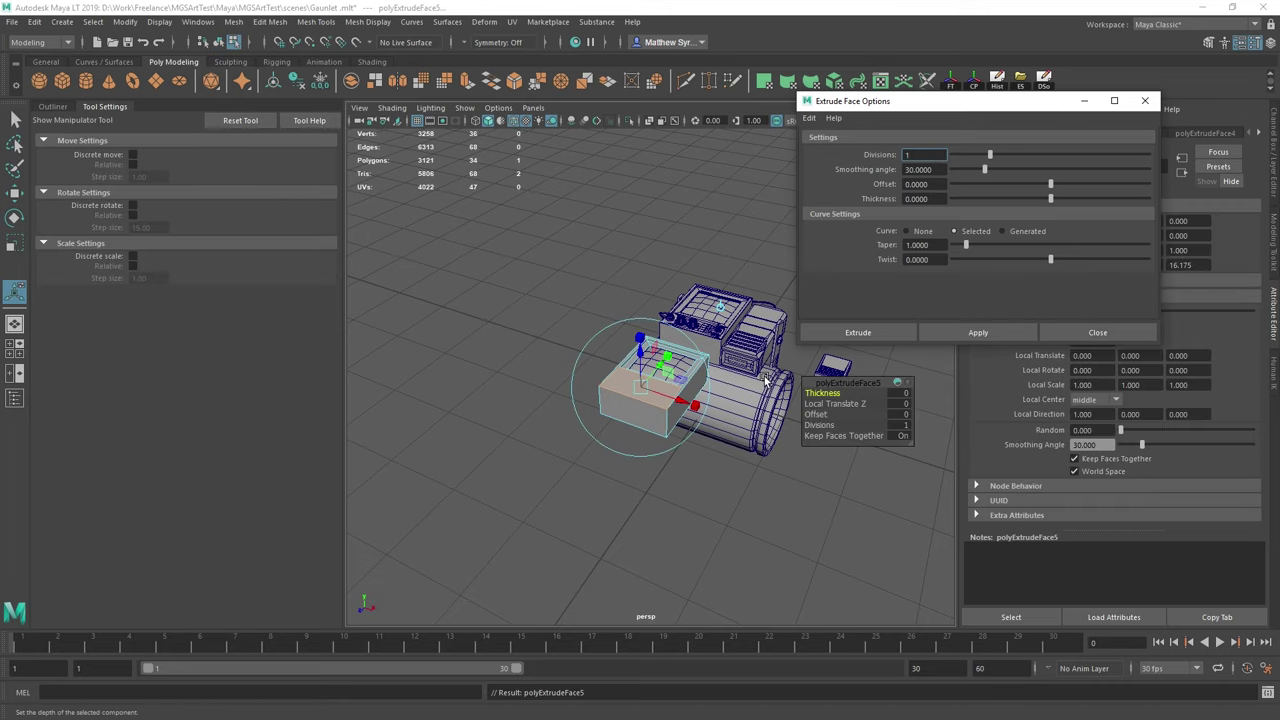
drag(640, 355, 641, 324)
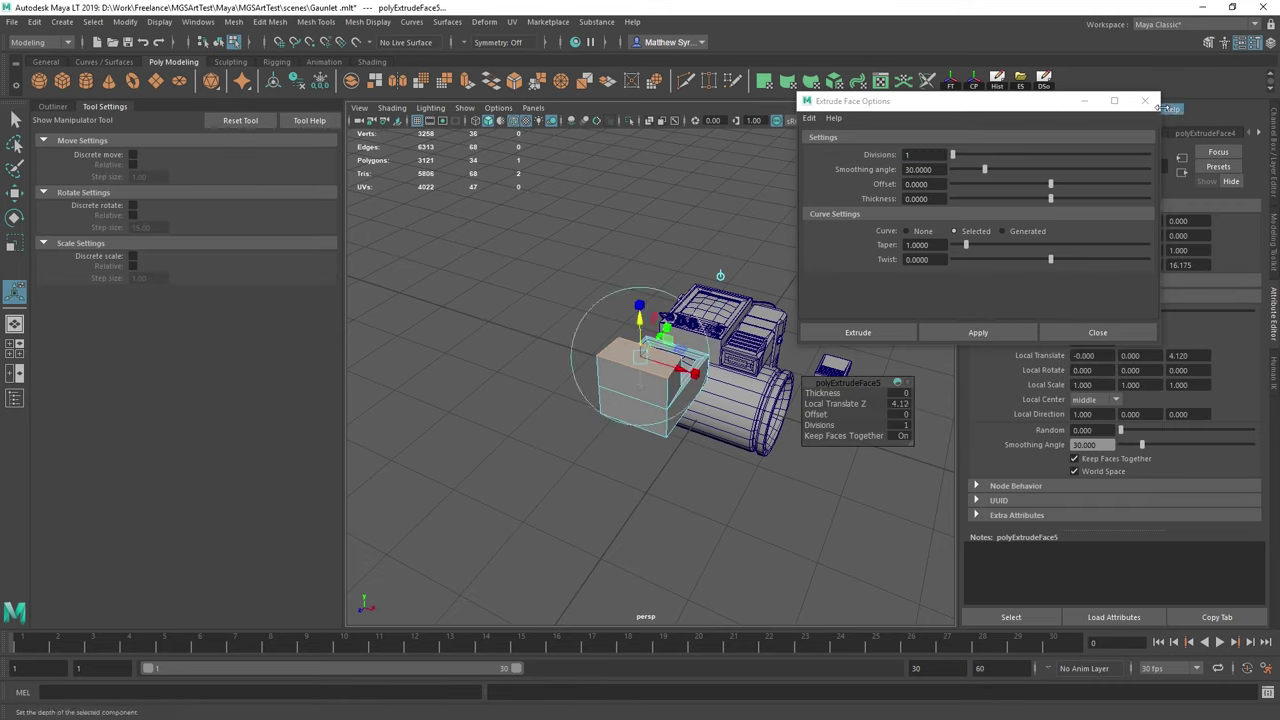
click(1145, 101)
- Delete the extruded block's top and side faces from the blocked-out housing
scroll(808, 352, up, 5)
key(q)
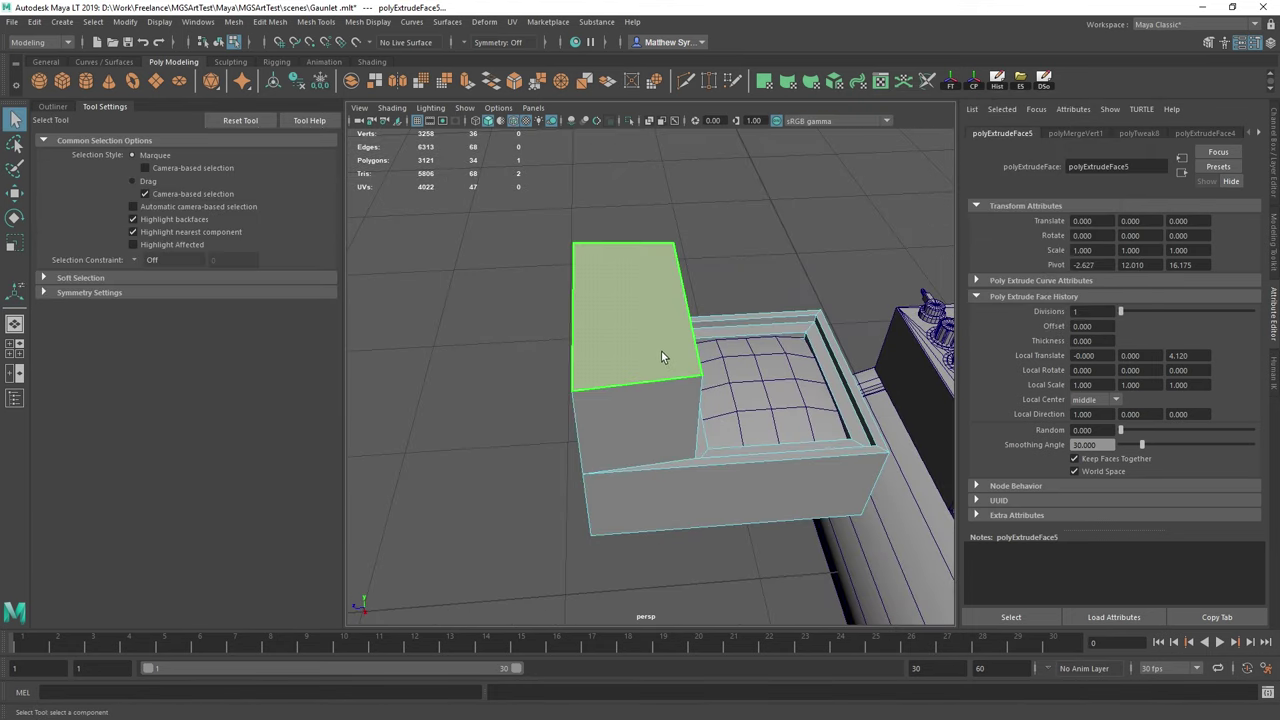
right_click(654, 334)
click(654, 371)
alt+drag(654, 374, 684, 393)
key(Delete)
- Close the opening beside the screen with a single face using Append to Polygon
right_drag(677, 367, 794, 337)
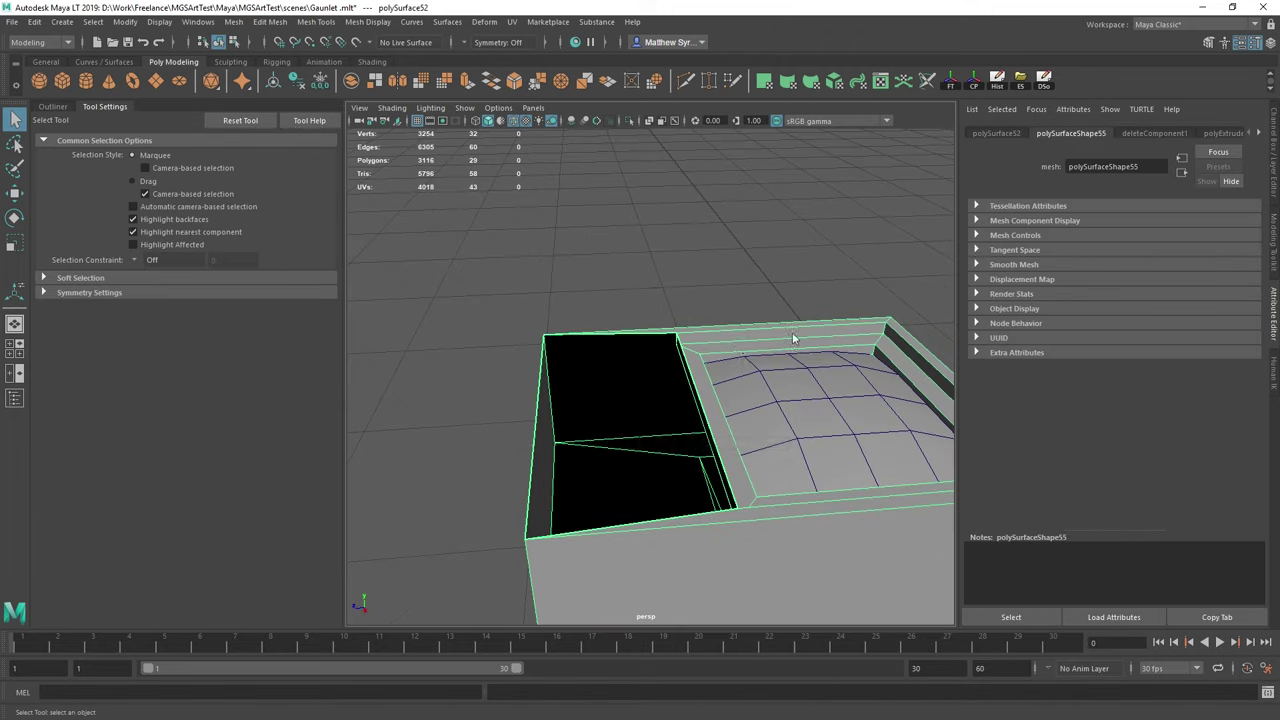
click(689, 372)
alt+drag(600, 480, 556, 480)
key(Return)
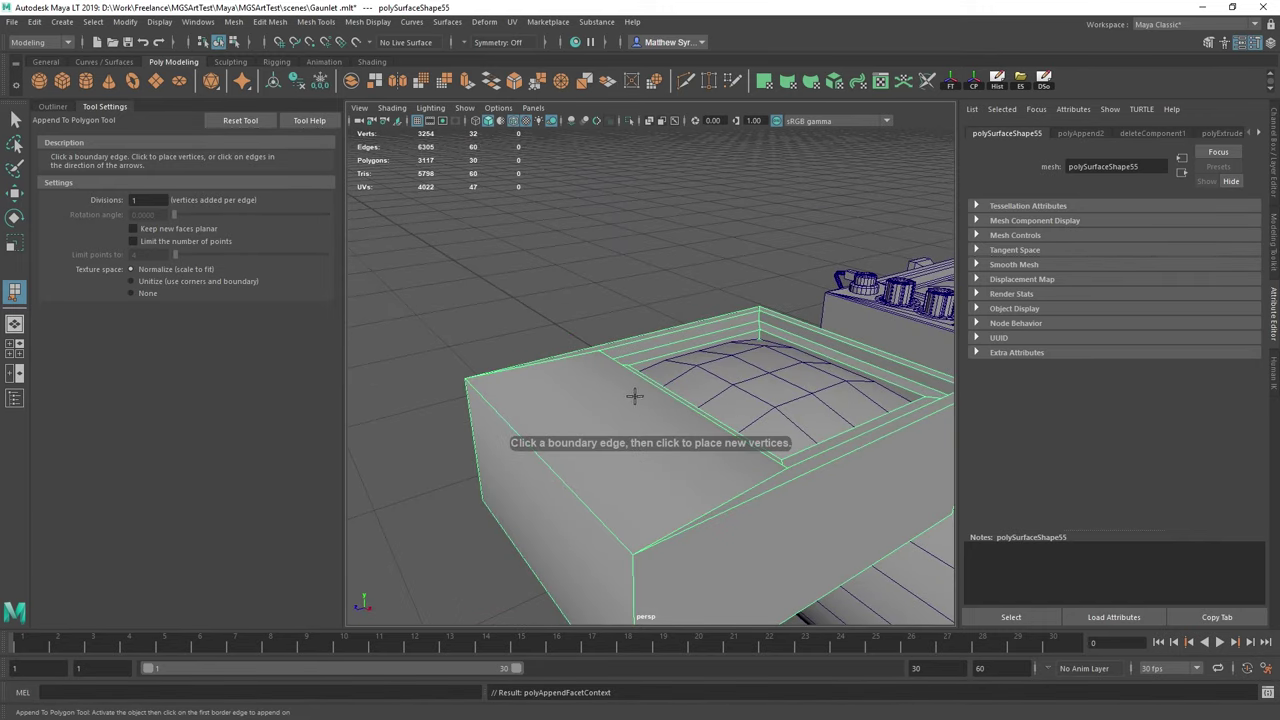
- Harden all the edges of the blocked-out screen housing and return to object selection
right_drag(631, 340, 641, 298)
scroll(637, 394, down, 5)
key(w)
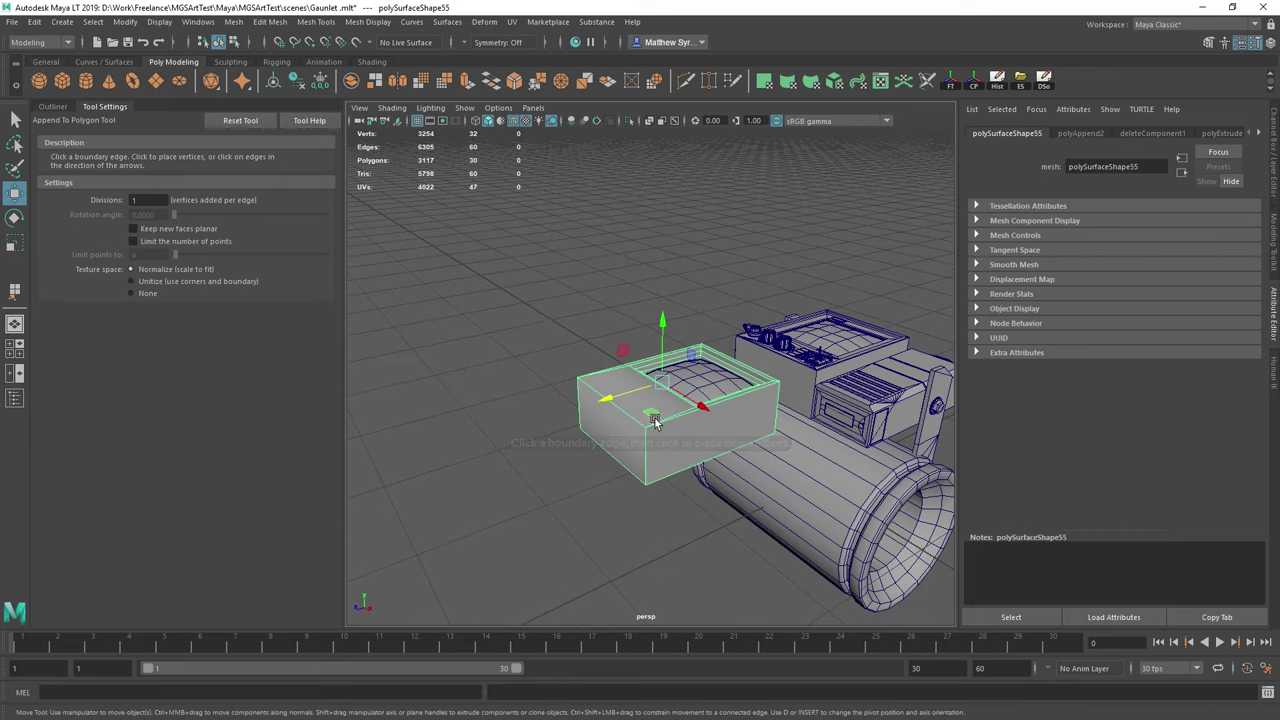
scroll(660, 420, down, 3)
shift+right_drag(675, 420, 828, 466)
scroll(665, 406, up, 8)
alt+drag(663, 404, 637, 386)
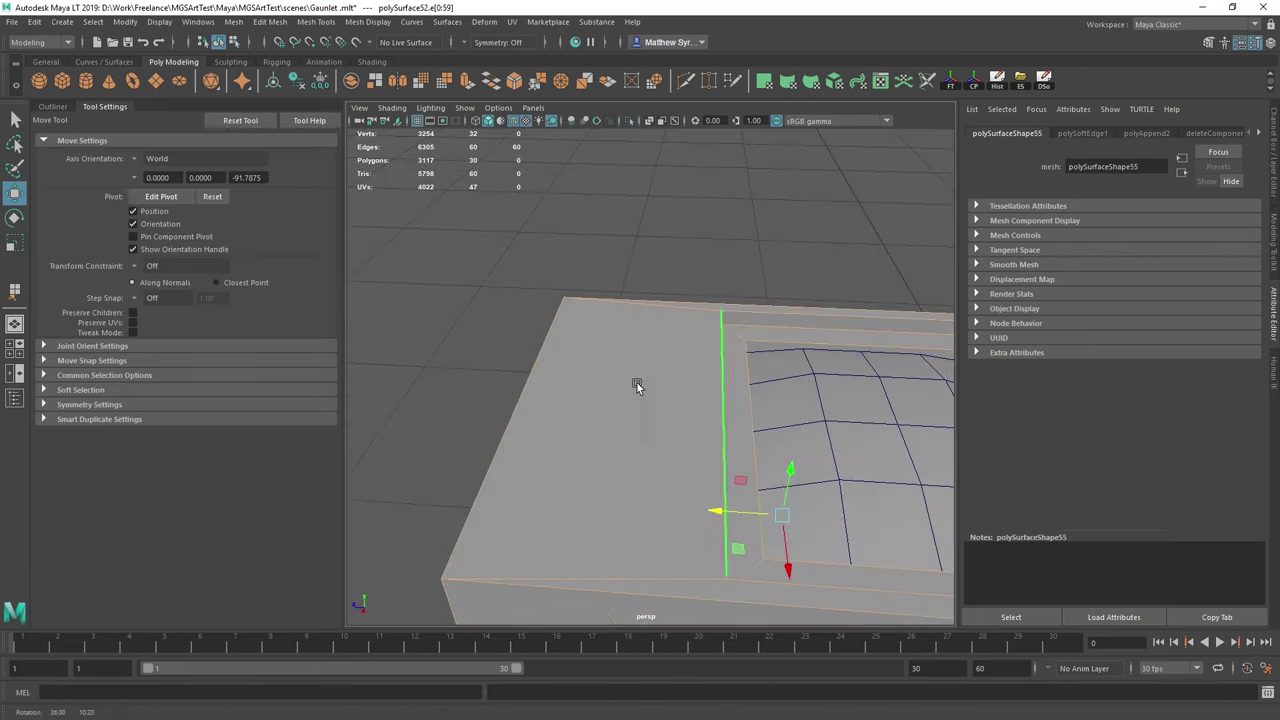
right_drag(626, 338, 711, 292)
click(711, 240)
- Examine the square button recesses, knobs and joystick on the finished tracker's control panel from several angles
scroll(690, 258, down, 6)
alt+drag(631, 288, 656, 368)
scroll(655, 371, down, 6)
scroll(659, 325, up, 6)
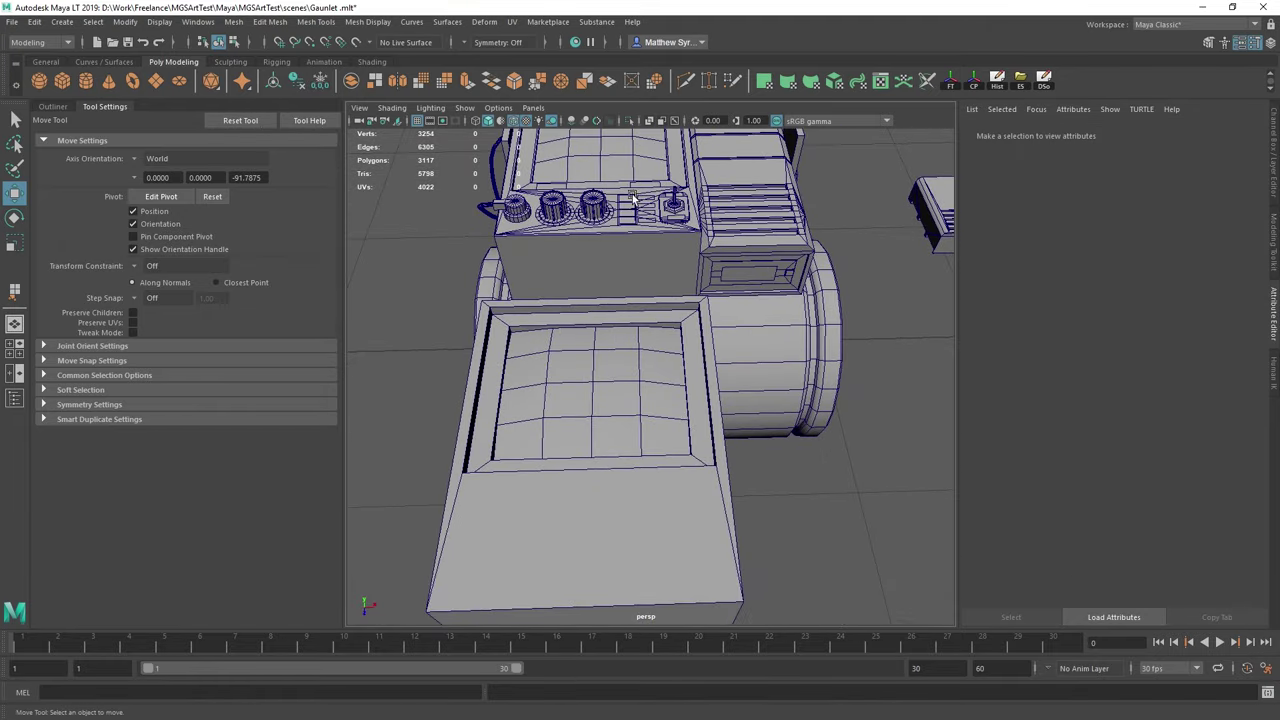
alt+middle_drag(667, 214, 687, 392)
scroll(667, 370, up, 8)
scroll(677, 374, down, 2)
click(675, 372)
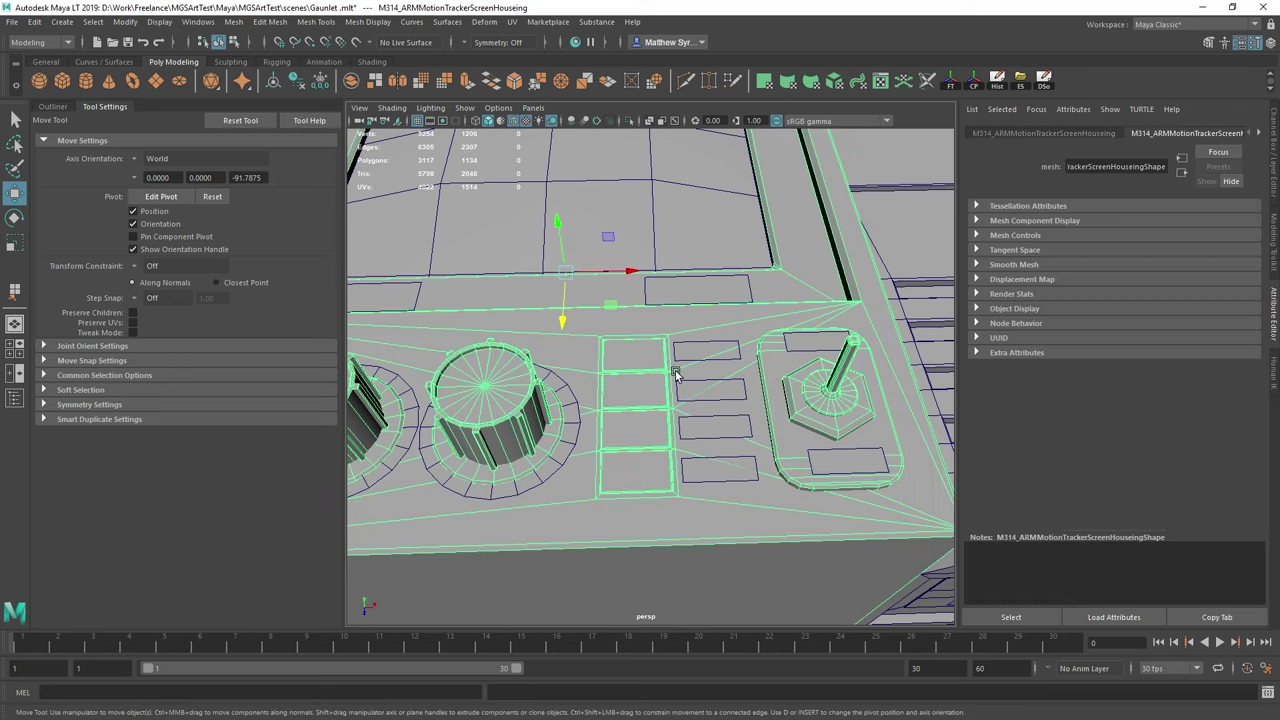
alt+drag(675, 373, 614, 407)
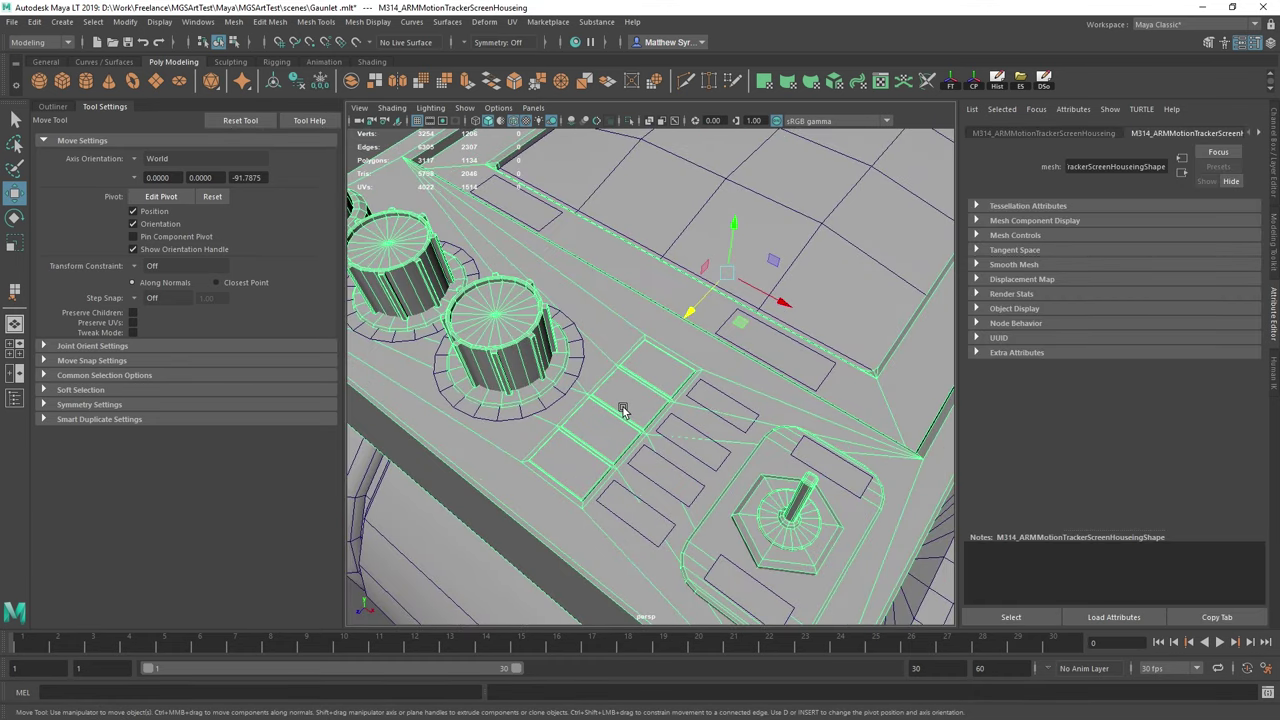
scroll(633, 420, down, 9)
alt+middle_drag(634, 431, 746, 289)
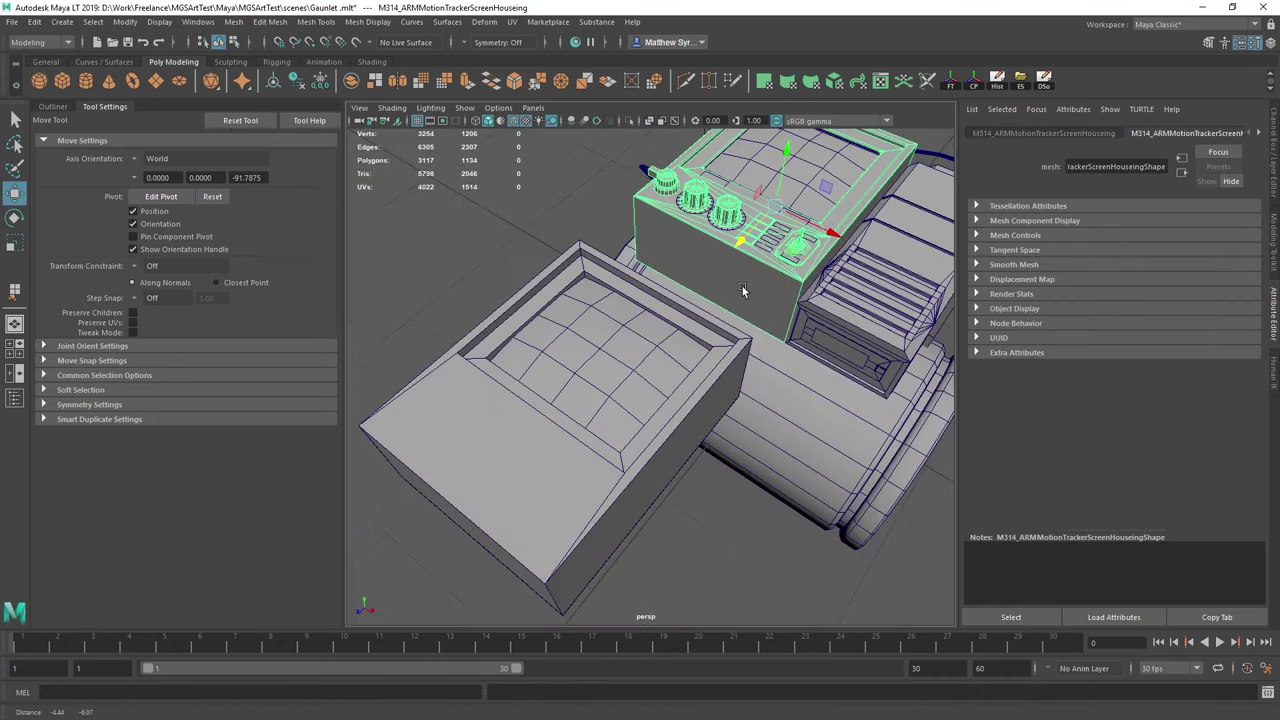
alt+drag(602, 424, 625, 402)
- Create a polygon cube and snap it onto the front edge of the blocked-out housing's control face
click(61, 83)
scroll(655, 398, down, 10)
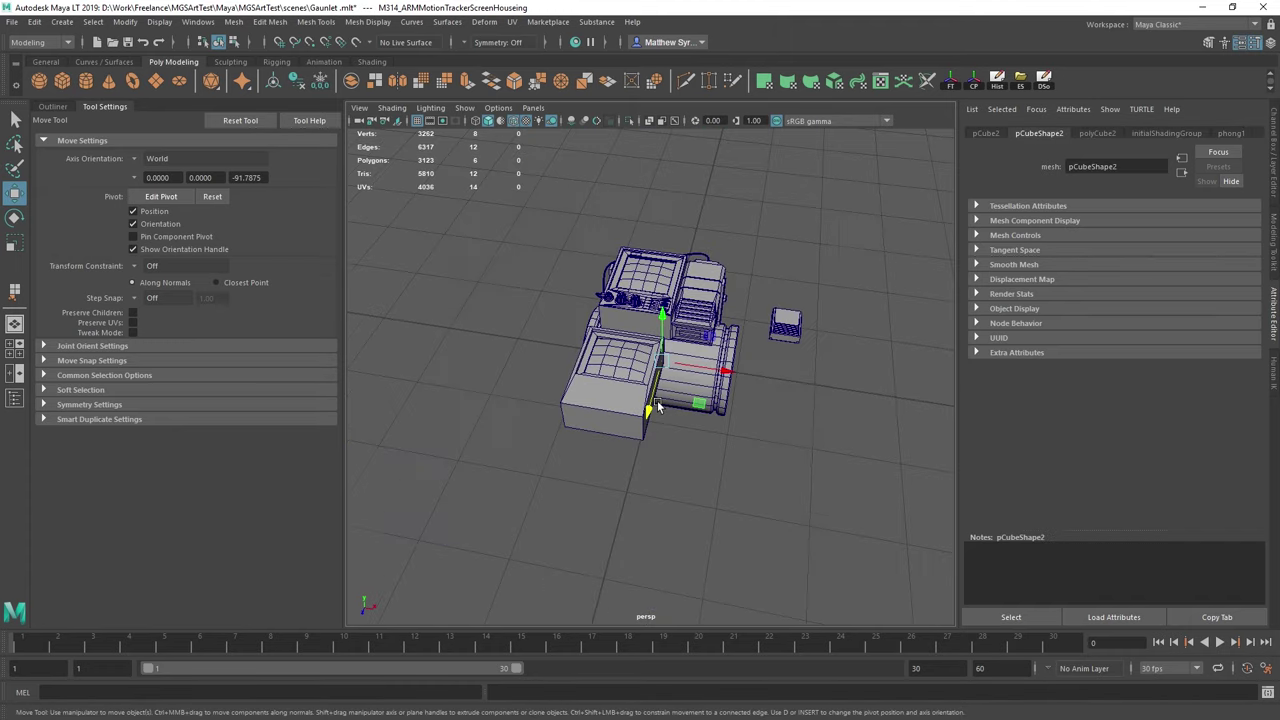
alt+drag(752, 396, 655, 391)
scroll(654, 390, up, 8)
key(v)
drag(729, 371, 724, 376)
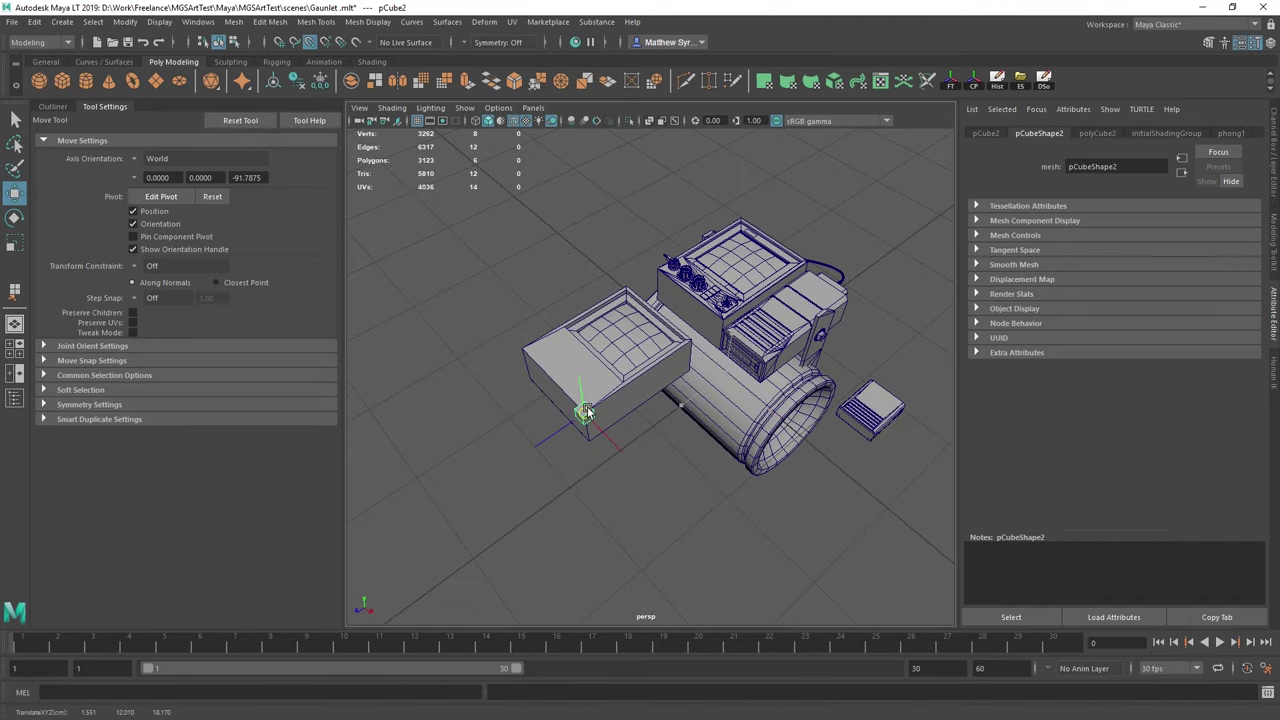
- In the wireframe-shaded top view, move the cube onto the housing's control face and scale its depth to about 0.478
key(space)
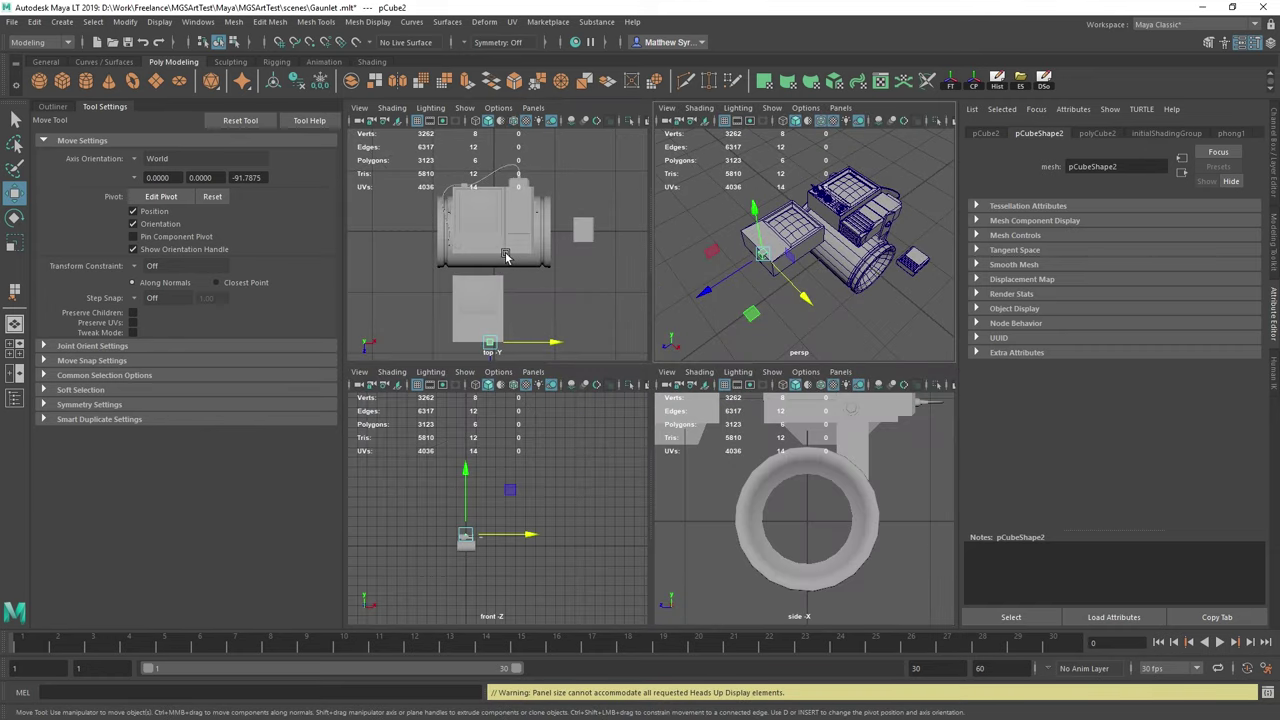
key(space)
key(f)
click(519, 121)
scroll(765, 435, down, 5)
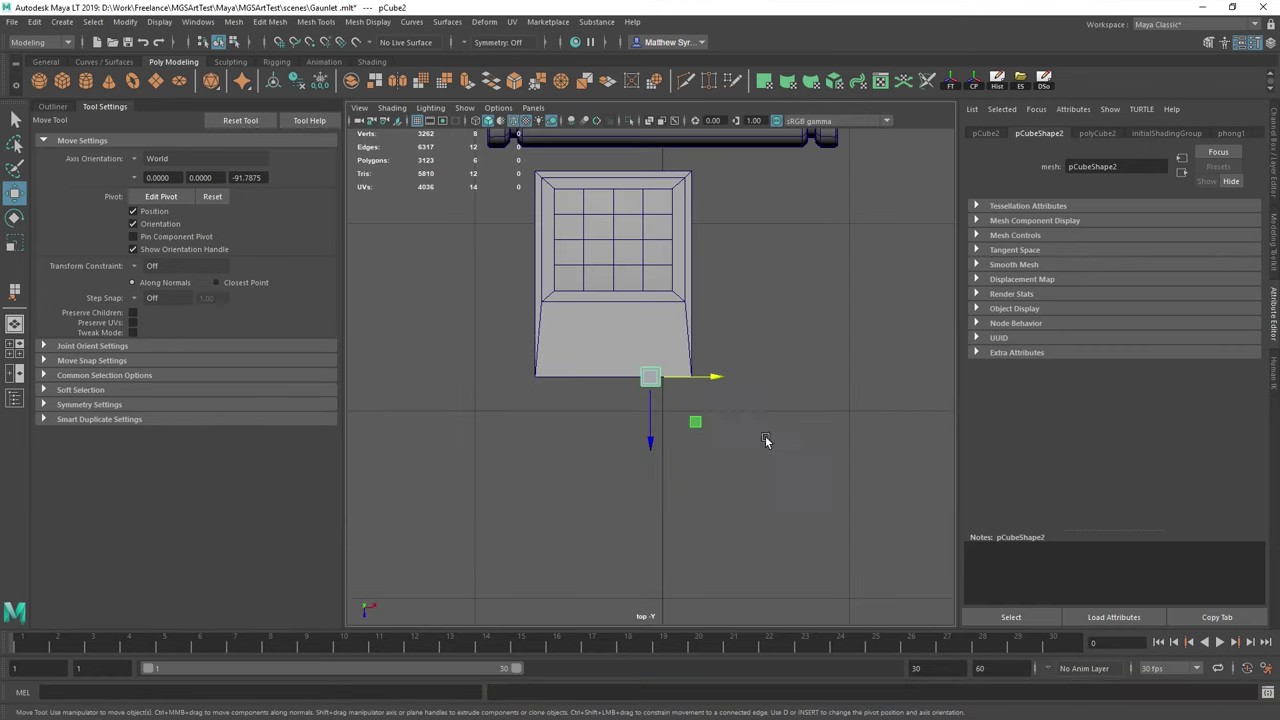
scroll(686, 423, up, 6)
drag(708, 540, 696, 470)
key(r)
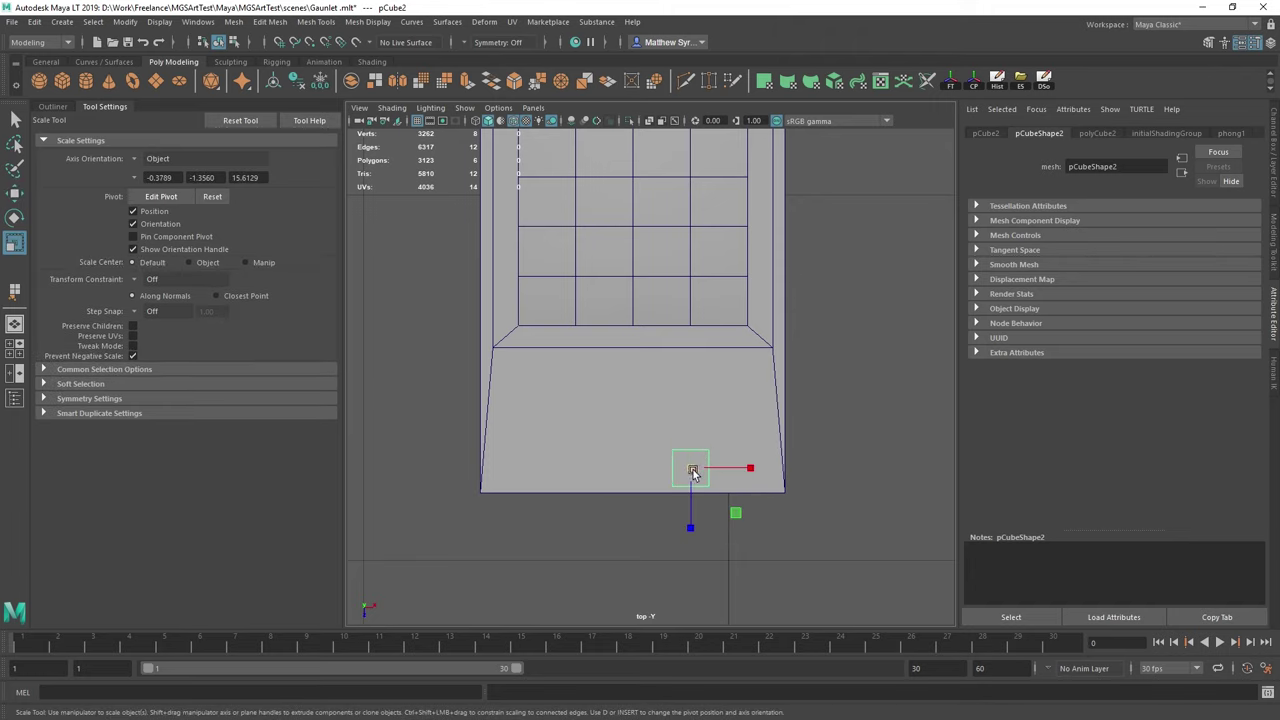
drag(690, 520, 688, 481)
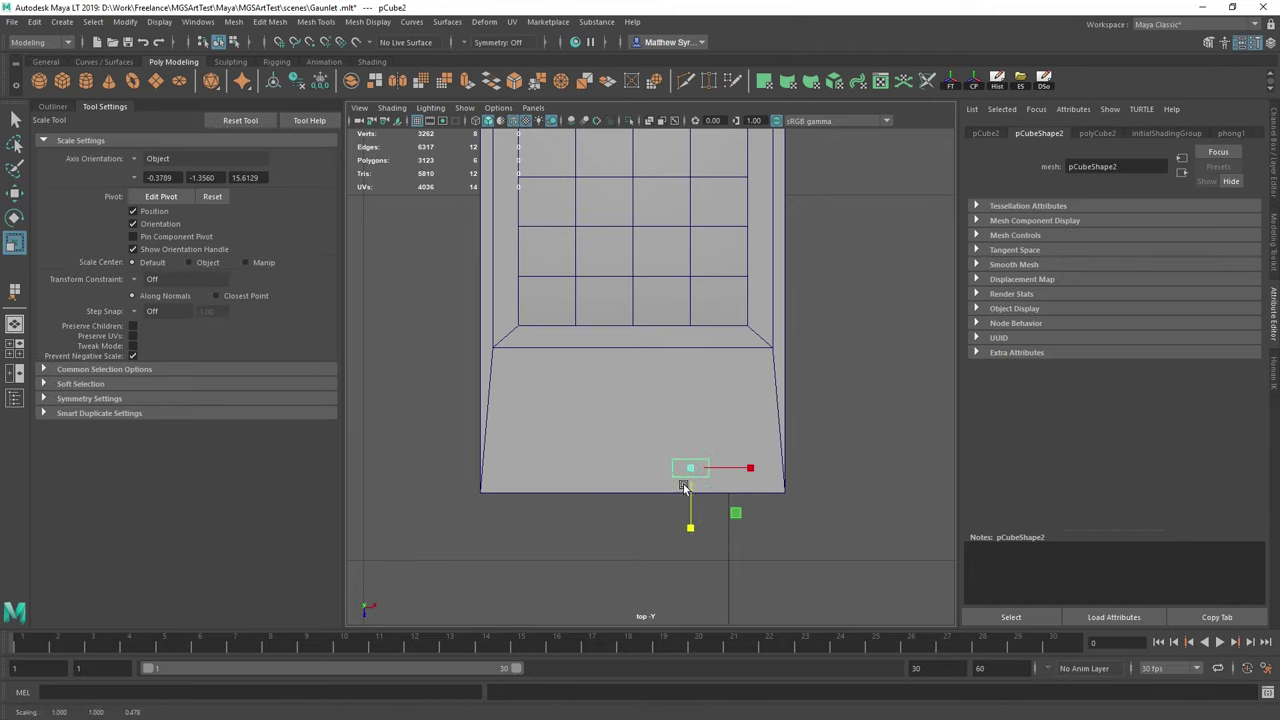
- Move the cube over the finished tracker's control panel and align its corner with the lowest square button
key(w)
scroll(714, 377, down, 5)
alt+middle_drag(705, 316, 660, 508)
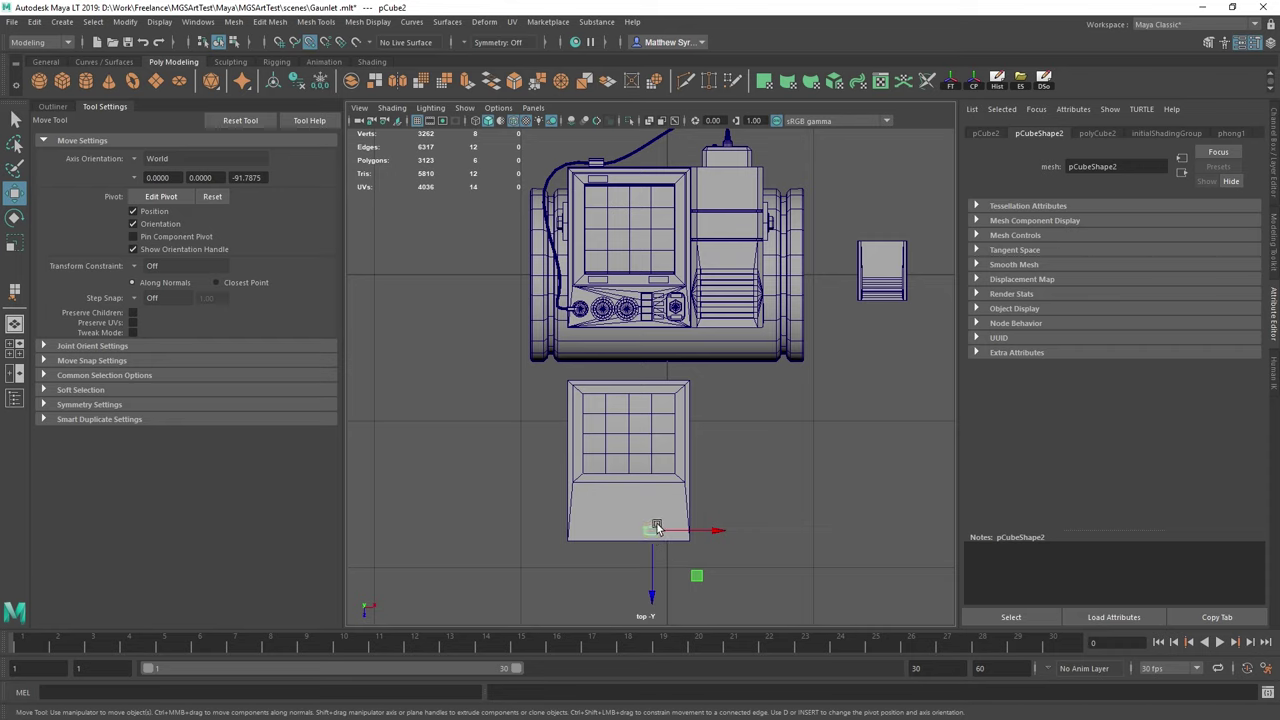
drag(656, 527, 628, 355)
key(f)
alt+right_drag(663, 409, 643, 354)
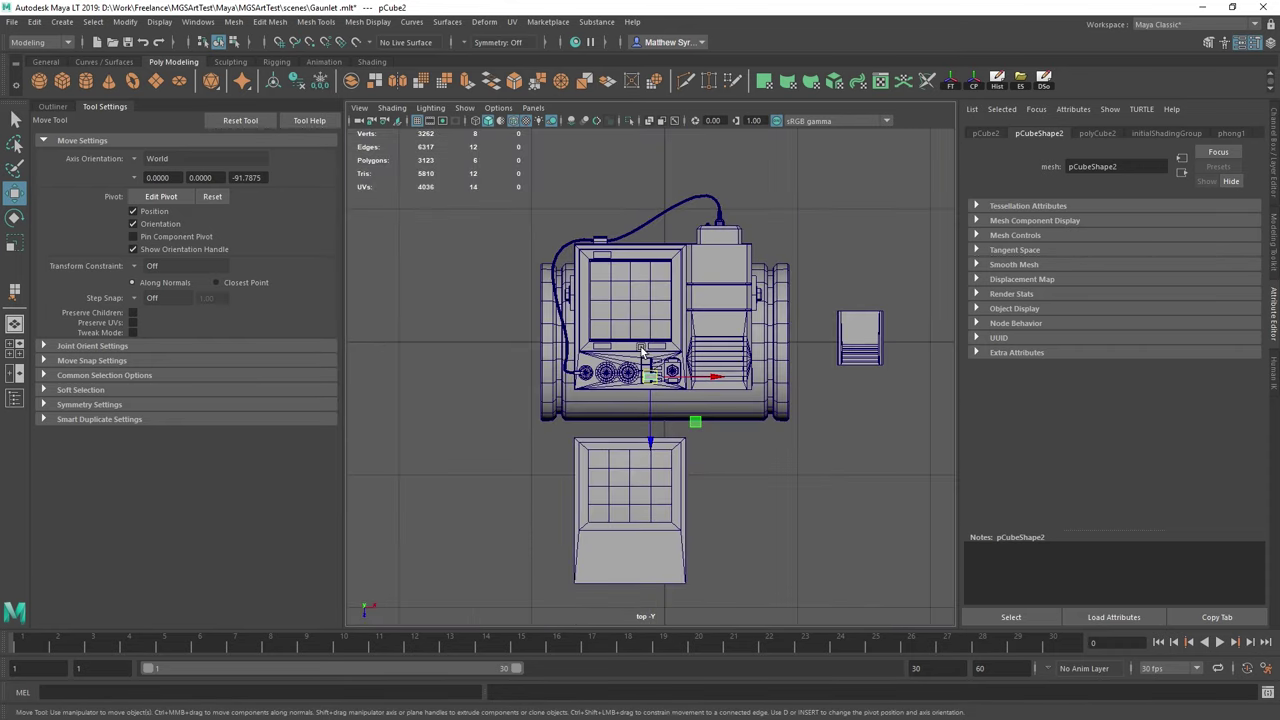
alt+middle_drag(643, 354, 656, 415)
alt+right_drag(656, 415, 713, 527)
alt+middle_drag(713, 526, 667, 335)
alt+right_drag(667, 335, 718, 506)
alt+middle_drag(718, 506, 687, 375)
drag(689, 420, 665, 458)
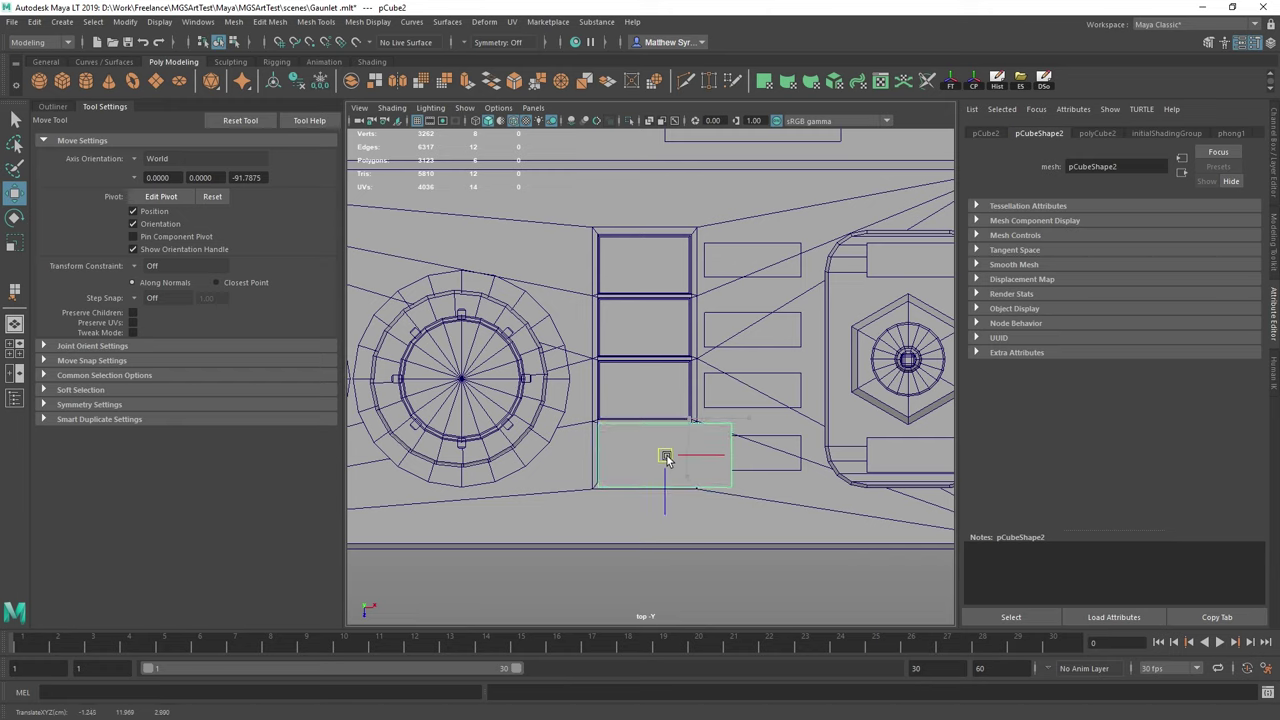
- Move the cube's side and lower vertices so its outline matches the lowest square button
key(q)
right_drag(714, 436, 655, 350)
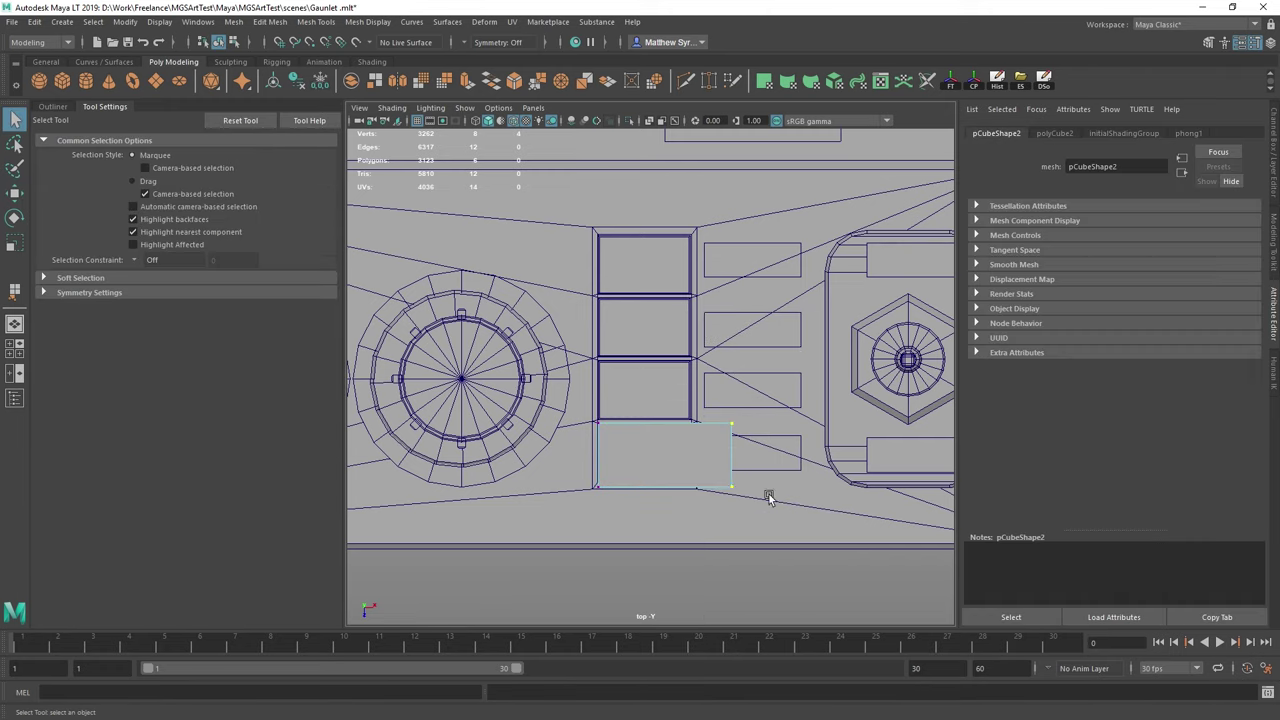
key(w)
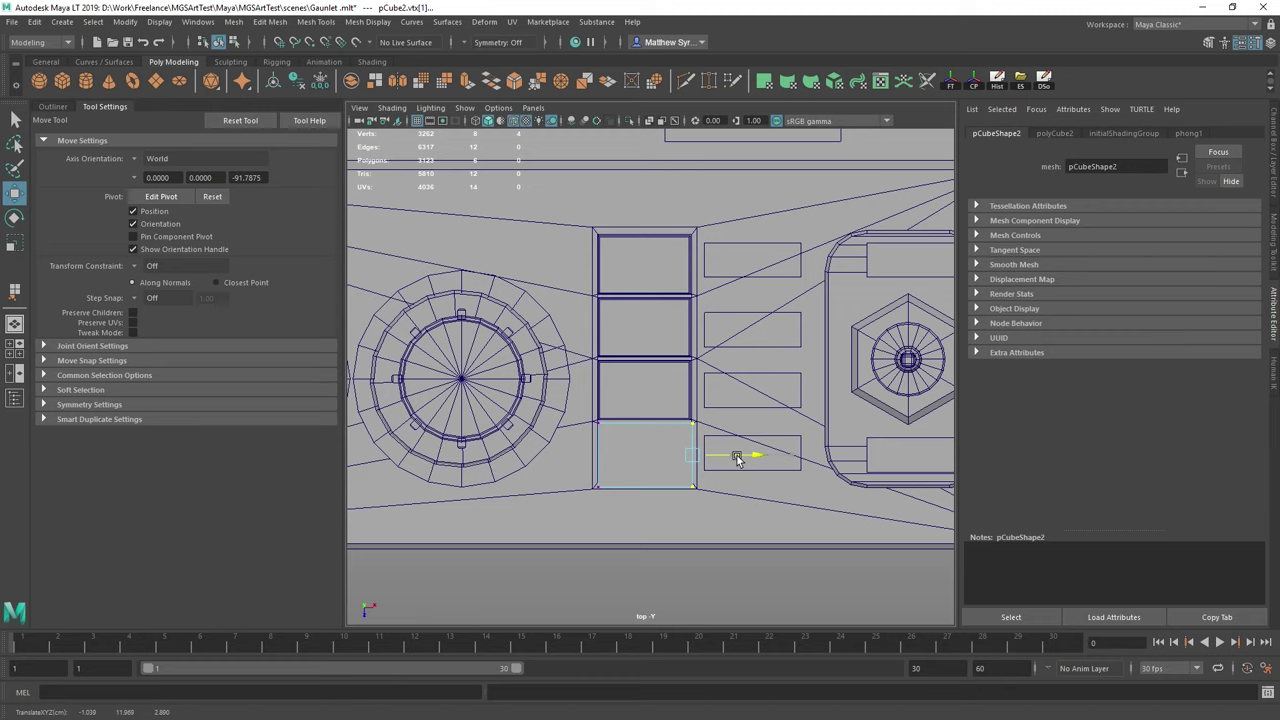
drag(600, 481, 694, 506)
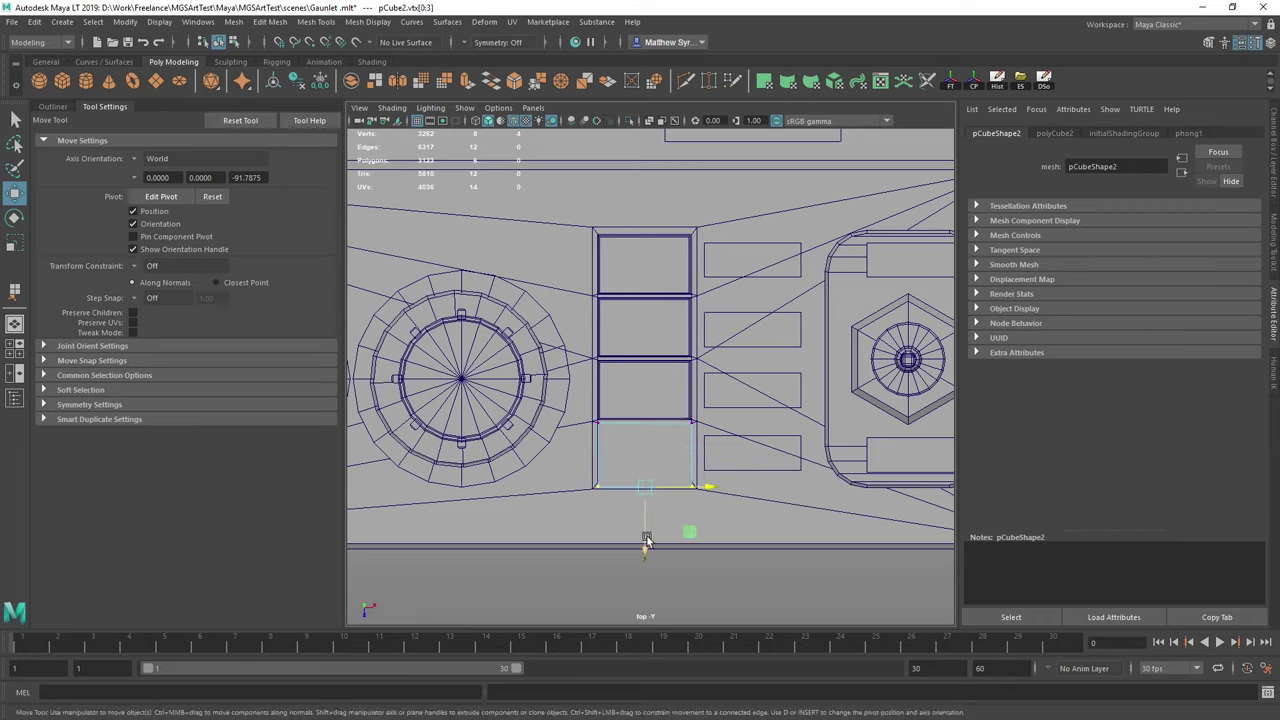
key(q)
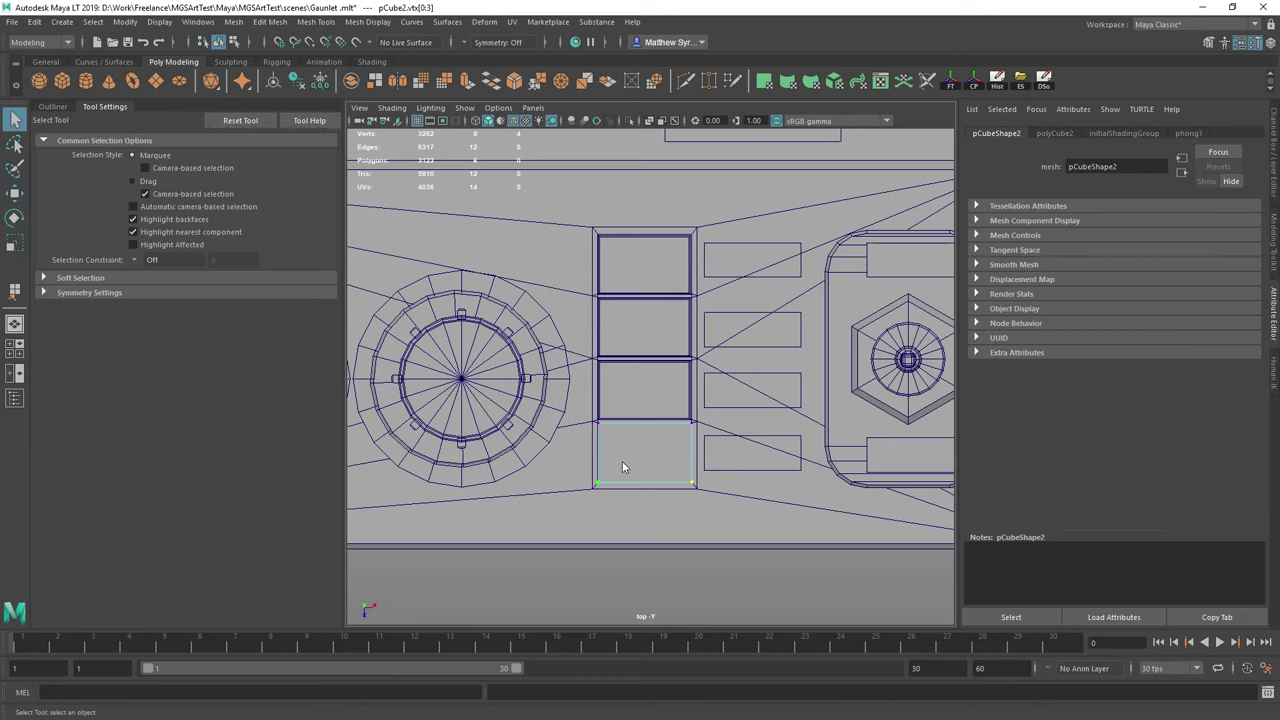
right_drag(622, 461, 704, 312)
- Move the resized cube back onto the blocked-out housing's control face in the perspective view
key(w)
scroll(656, 468, down, 5)
alt+drag(806, 454, 760, 455)
scroll(694, 457, down, 4)
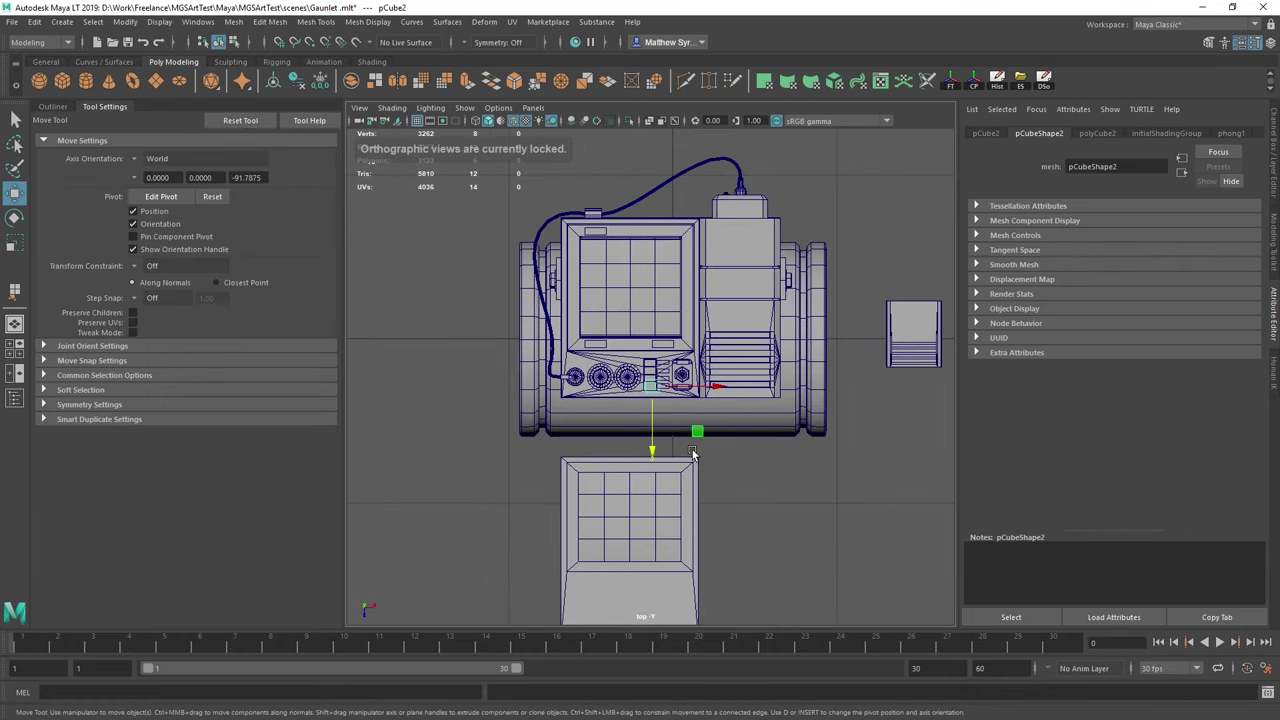
key(space)
key(space)
scroll(680, 335, down, 4)
alt+middle_drag(650, 338, 714, 328)
drag(714, 328, 615, 402)
key(f)
scroll(680, 420, down, 4)
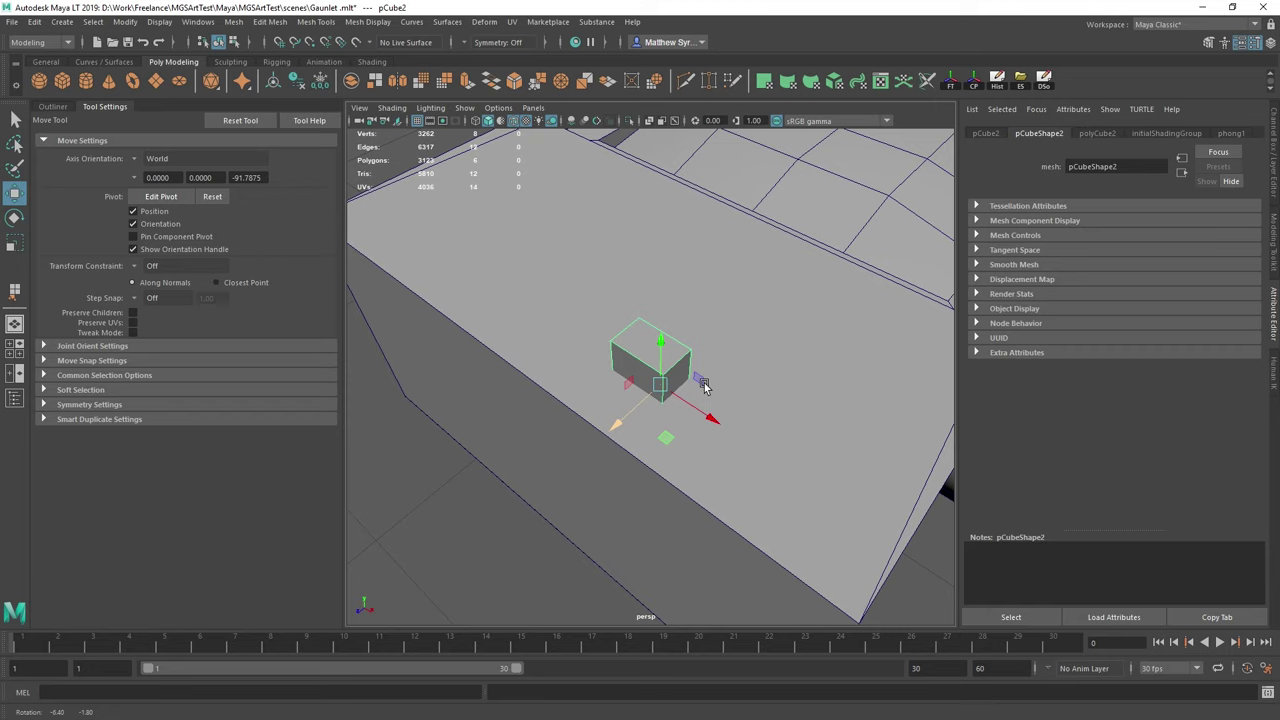
- Raise the cube above the control face and scale its height to about 0.135 to form a thin button
alt+drag(713, 328, 678, 408)
click(659, 338)
key(ctrl+z)
mouse_move(654, 352)
mouse_down()
mouse_move(648, 268)
mouse_move(657, 327)
mouse_up()
key(e)
key(r)
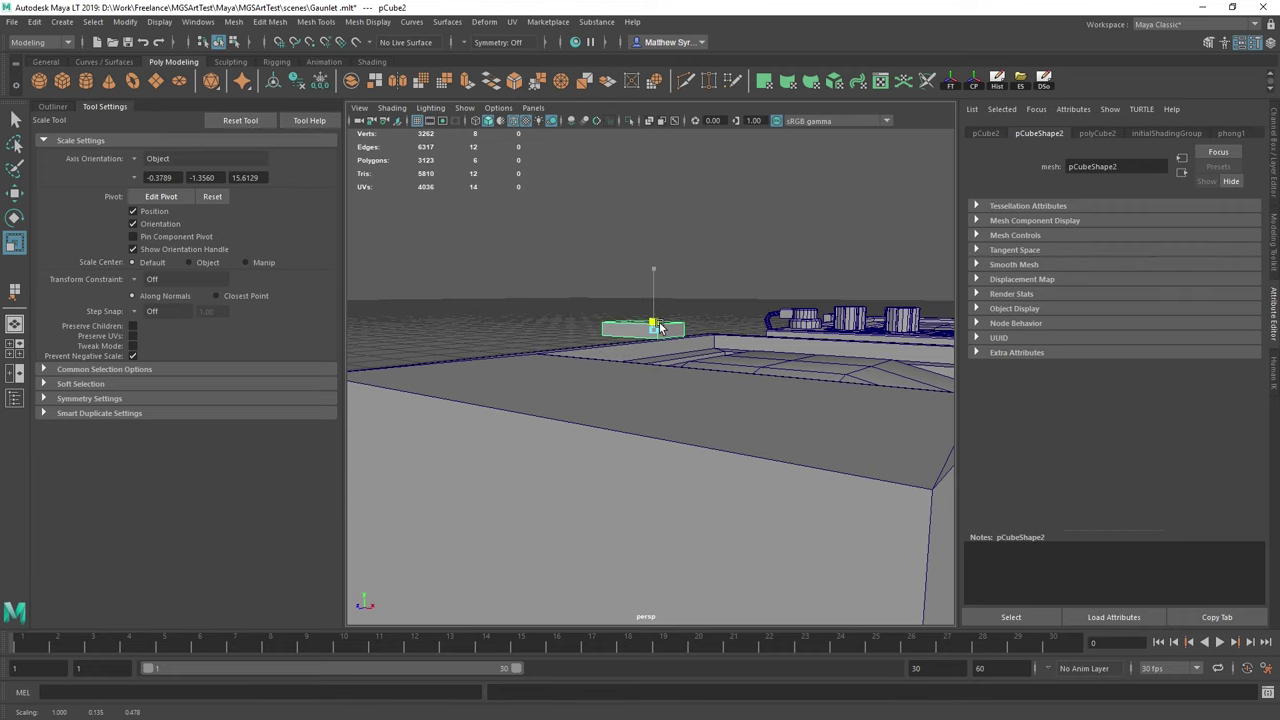
- Snap the thin button's pivot onto its lower corner vertex and duplicate the button
alt+drag(682, 275, 661, 319)
scroll(690, 317, up, 4)
key(w)
key(d)
key(v)
mouse_move(662, 377)
mouse_down()
mouse_move(681, 390)
mouse_move(675, 368)
mouse_up()
- In the top view, shift the duplicated button slightly toward the front edge of the housing
key(space)
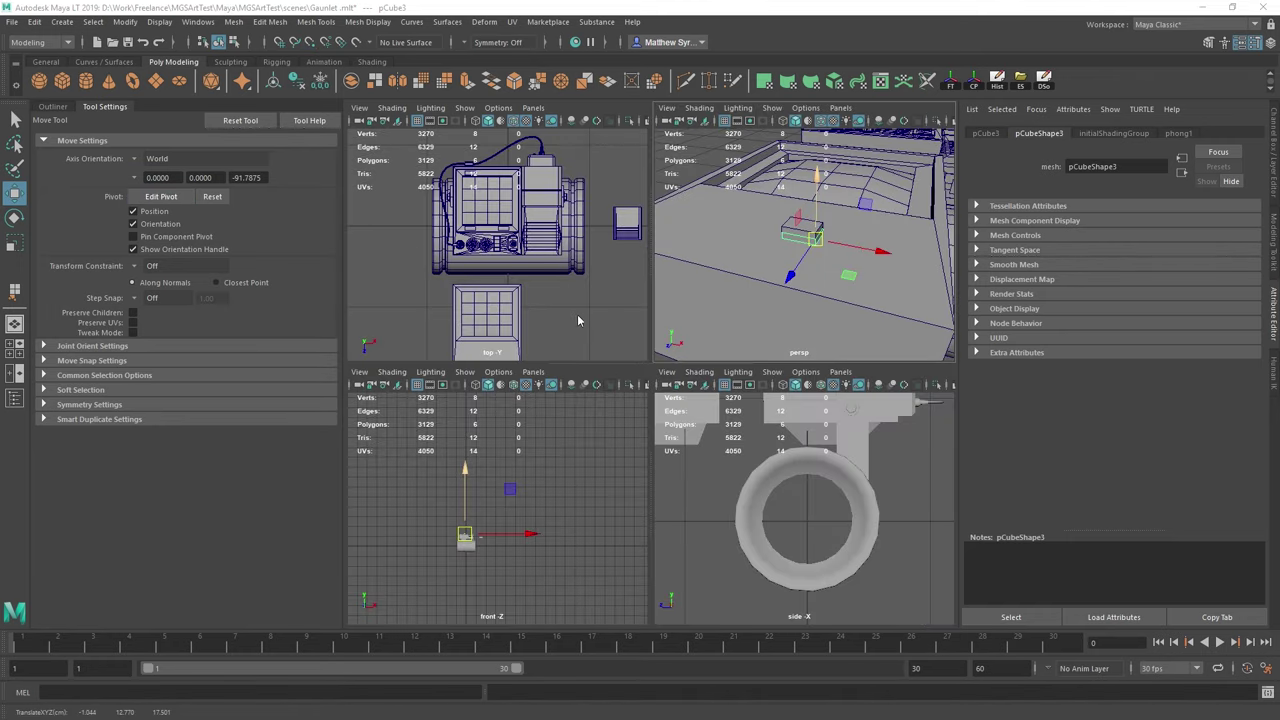
key(space)
key(f)
mouse_move(734, 451)
alt+right_down()
mouse_move(690, 403)
mouse_move(688, 418)
alt+right_up()
scroll(688, 418, up, 2)
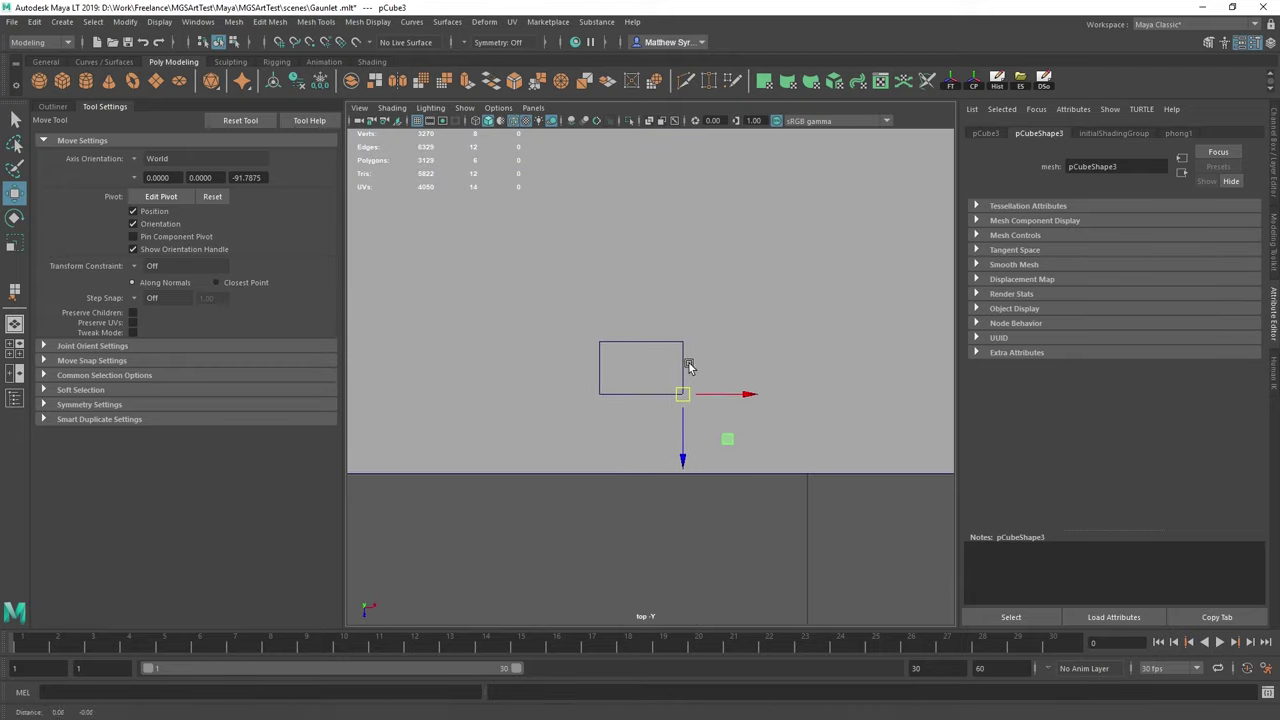
drag(668, 440, 668, 458)
- Select all vertices of the duplicated button and scale them slightly wider than the original button
key(q)
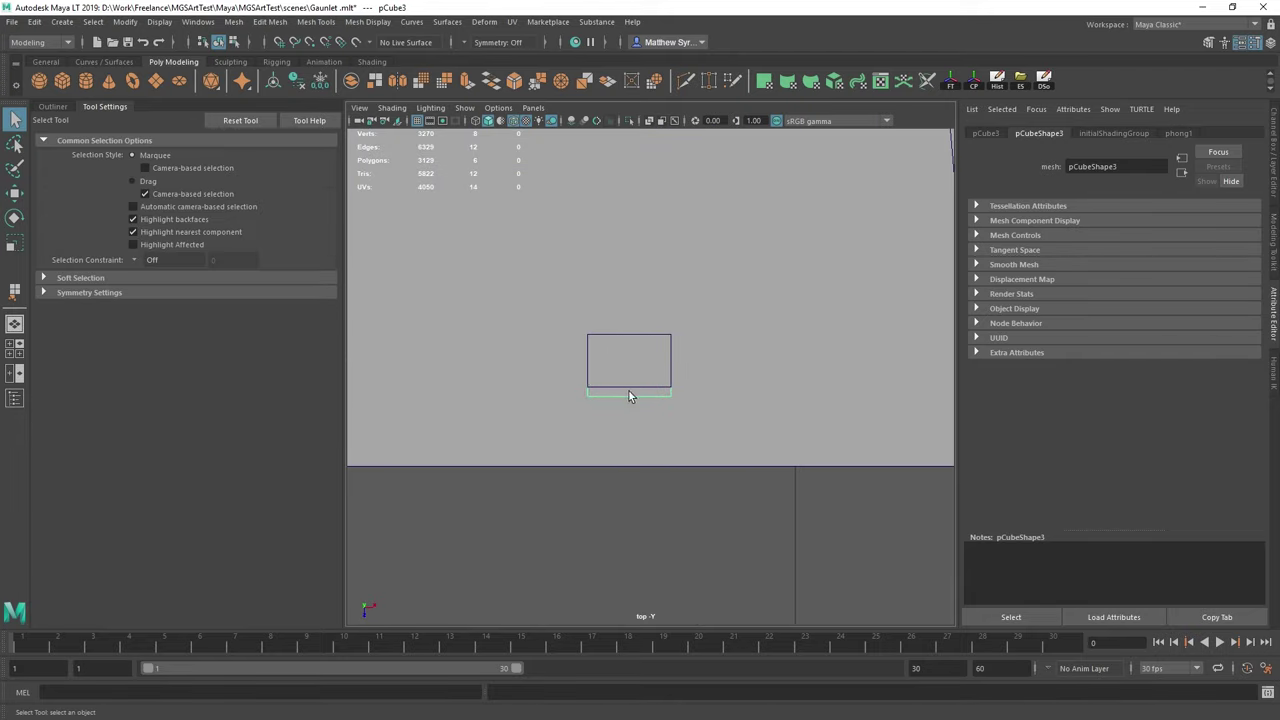
right_drag(629, 391, 580, 342)
drag(536, 302, 621, 425)
key(r)
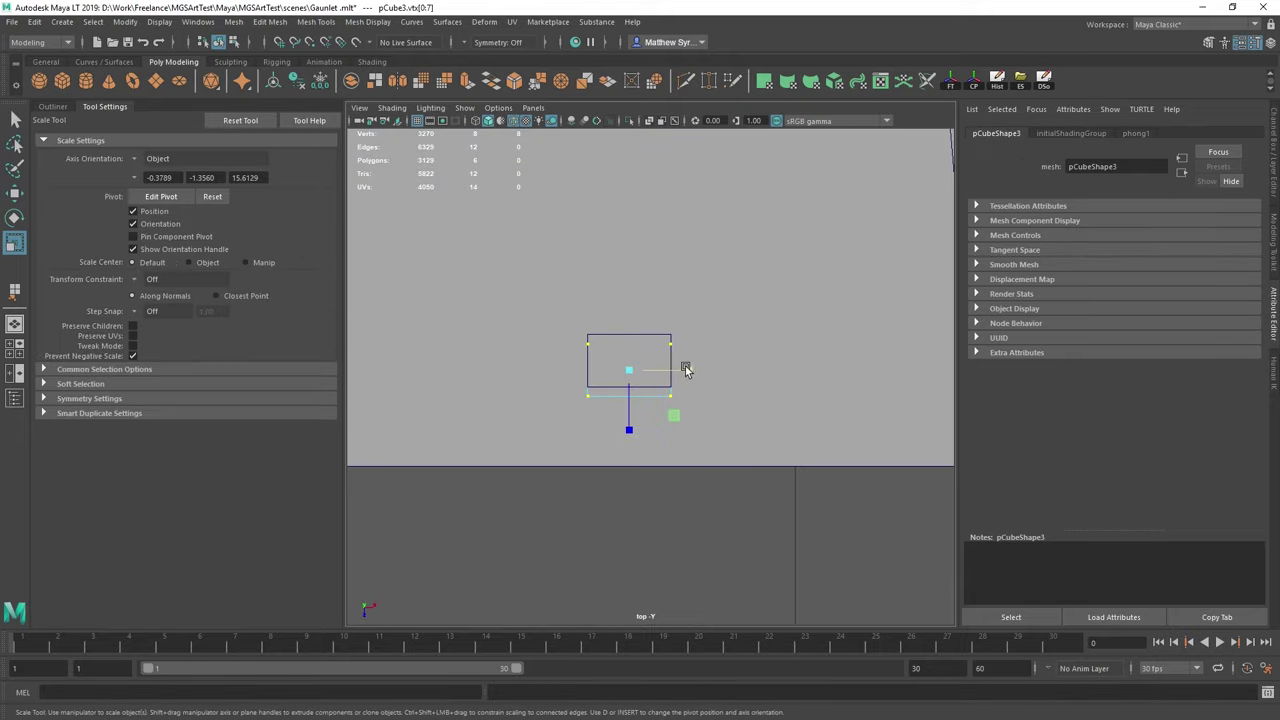
drag(686, 364, 690, 369)
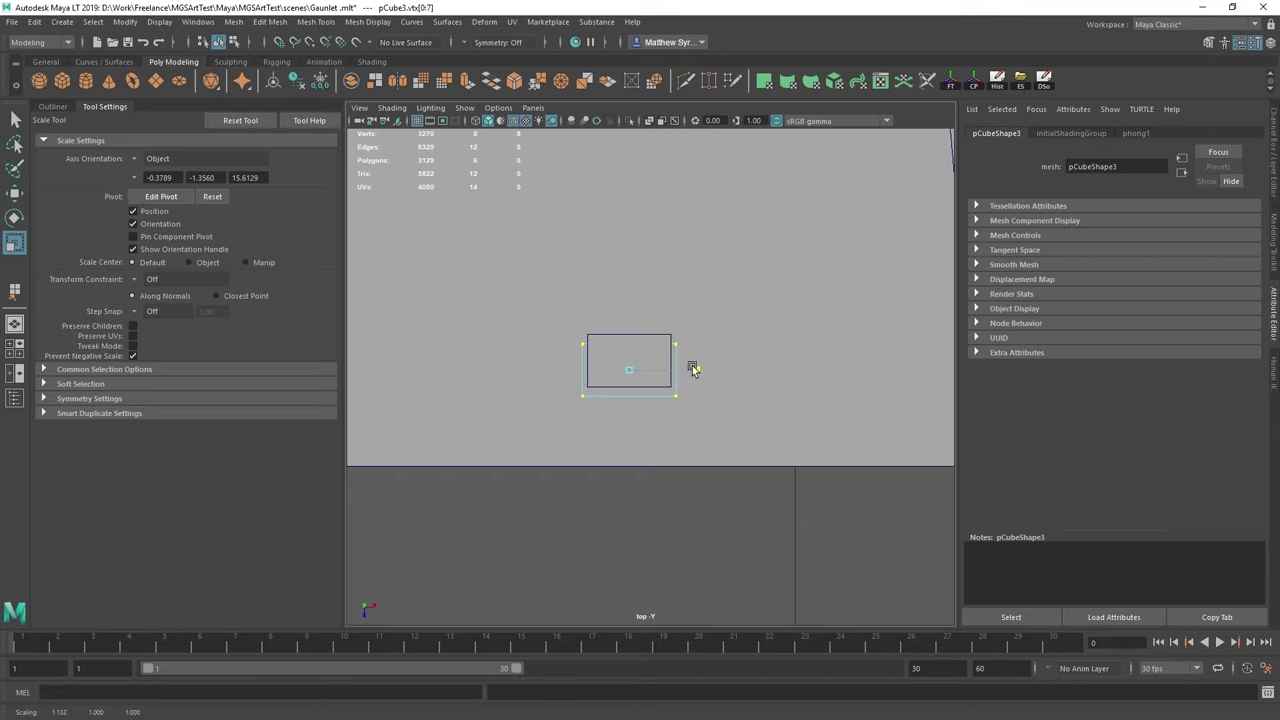
alt+middle_drag(629, 300, 638, 368)
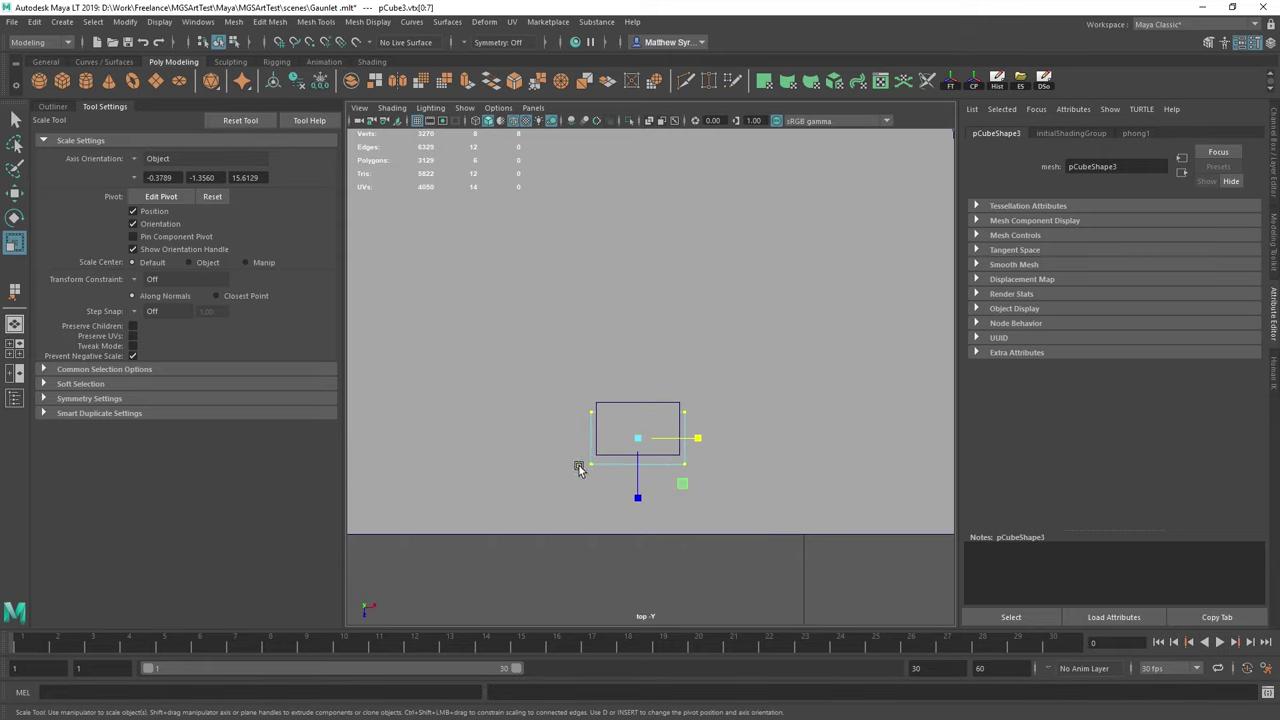
- Move the duplicated button's edge vertices in the top view to leave an even border around the original button
drag(746, 478, 746, 478)
drag(640, 508, 635, 524)
key(w)
drag(564, 361, 707, 422)
scroll(682, 380, up, 1)
alt+middle_drag(680, 377, 690, 417)
drag(643, 520, 642, 505)
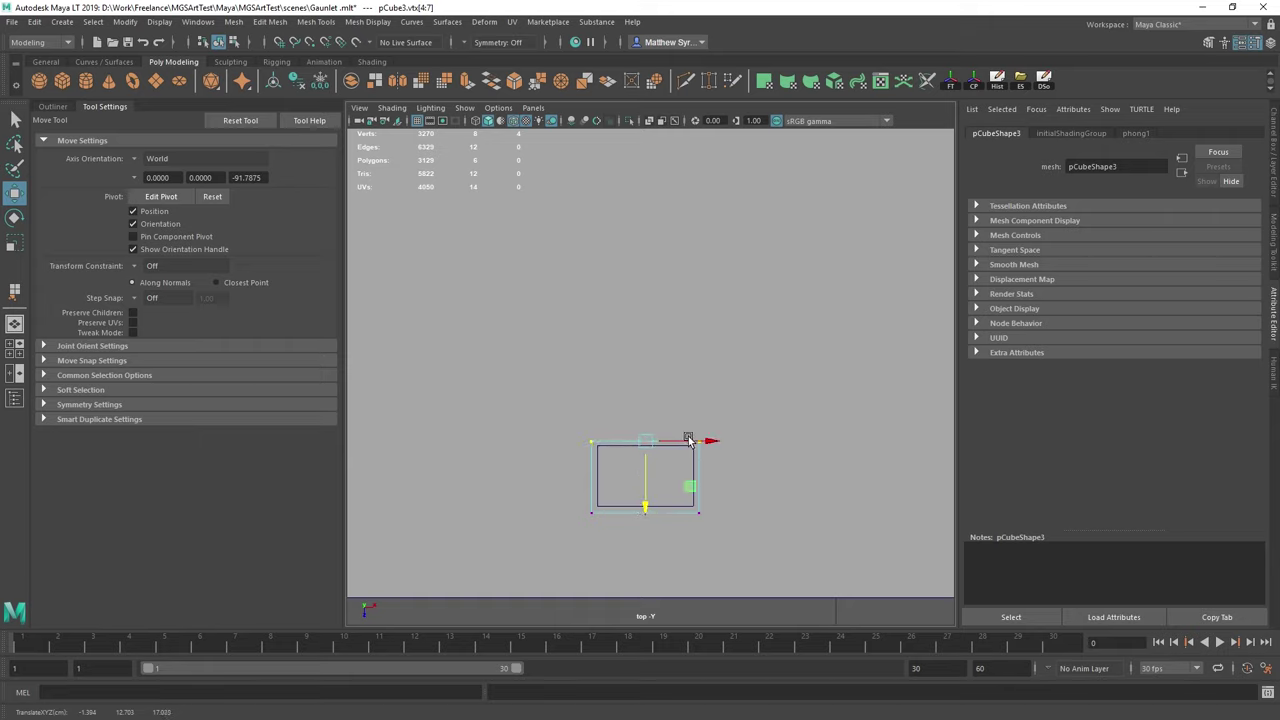
drag(719, 475, 724, 480)
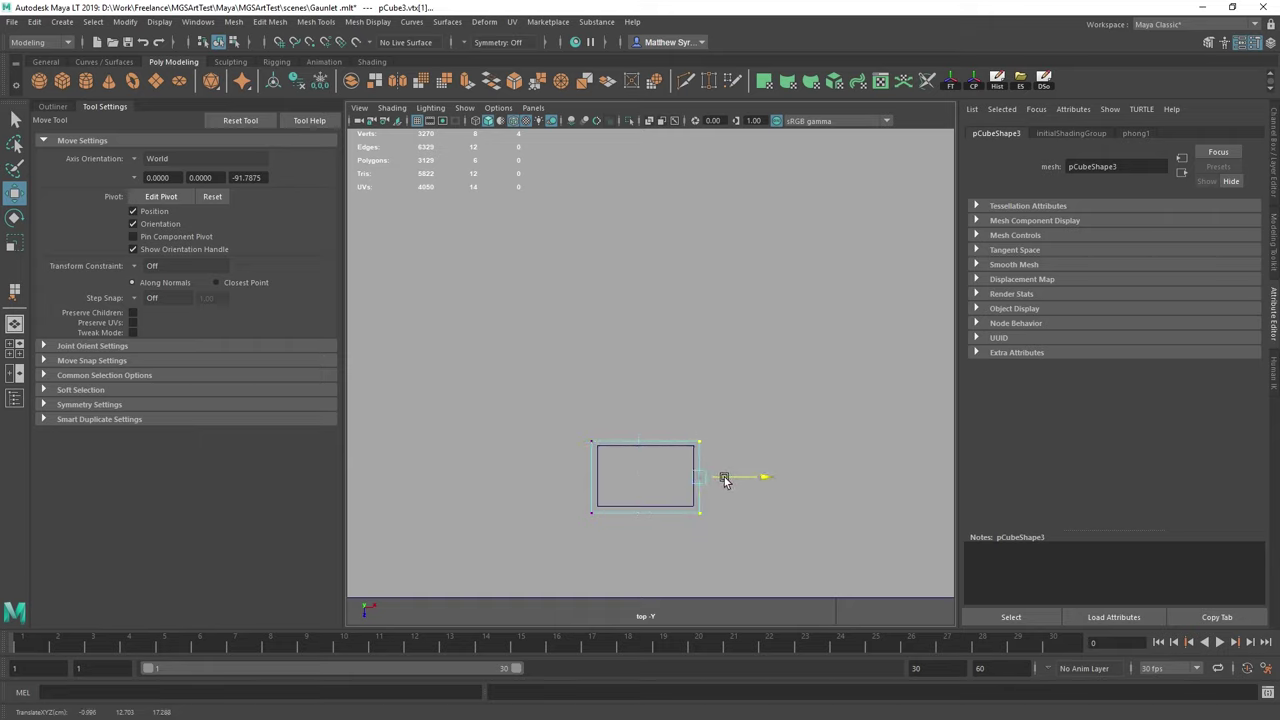
- Pull the bottom face of the wider duplicated button downward to turn it into a deeper box
key(q)
key(space)
key(space)
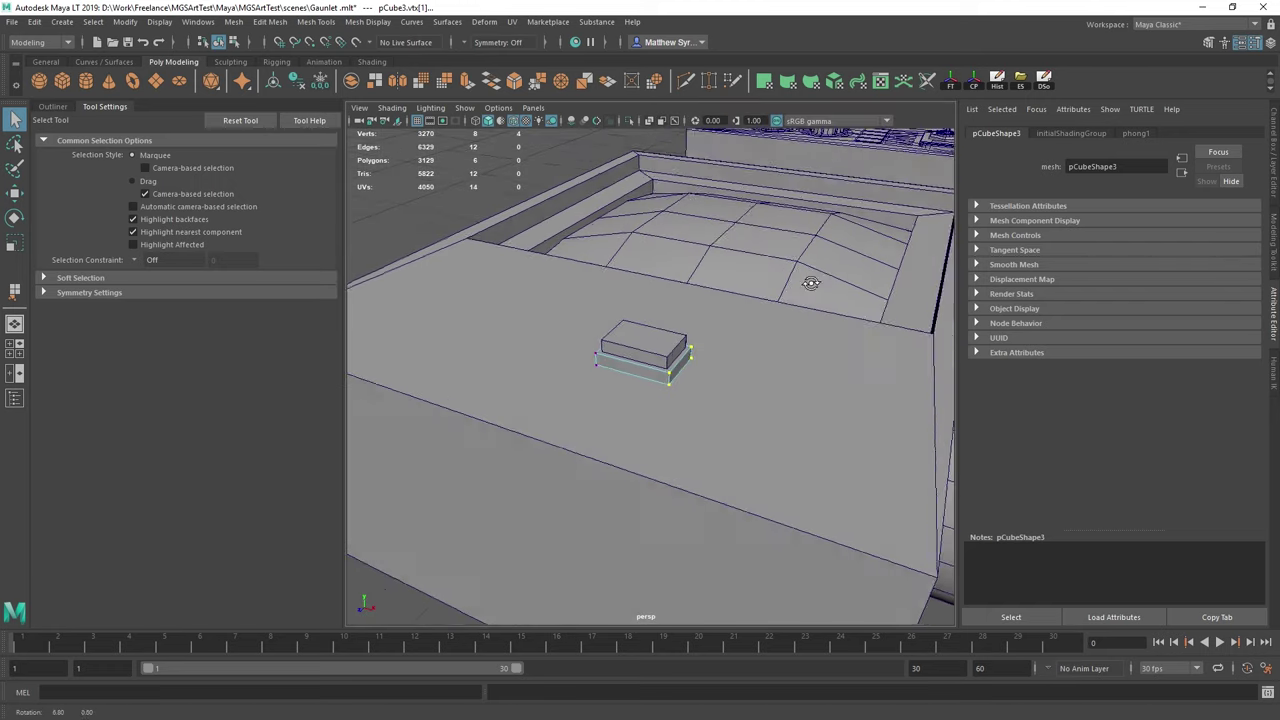
key(f)
alt+drag(655, 354, 654, 331)
alt+middle_drag(654, 331, 656, 386)
right_drag(648, 381, 637, 440)
alt+drag(637, 440, 643, 354)
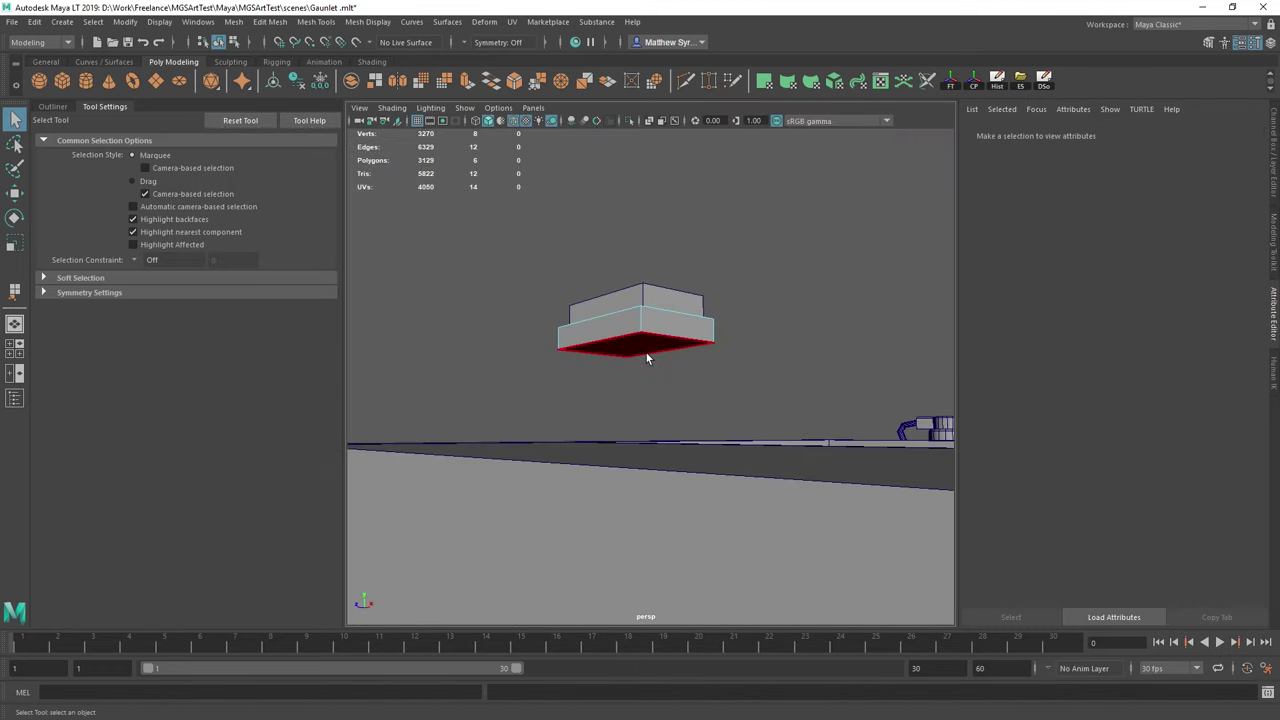
click(640, 350)
key(w)
drag(634, 286, 630, 338)
key(q)
- Duplicate the thin button and raise the copy well above the control face as a spare
right_drag(628, 339, 690, 321)
click(644, 355)
key(ctrl+d)
key(w)
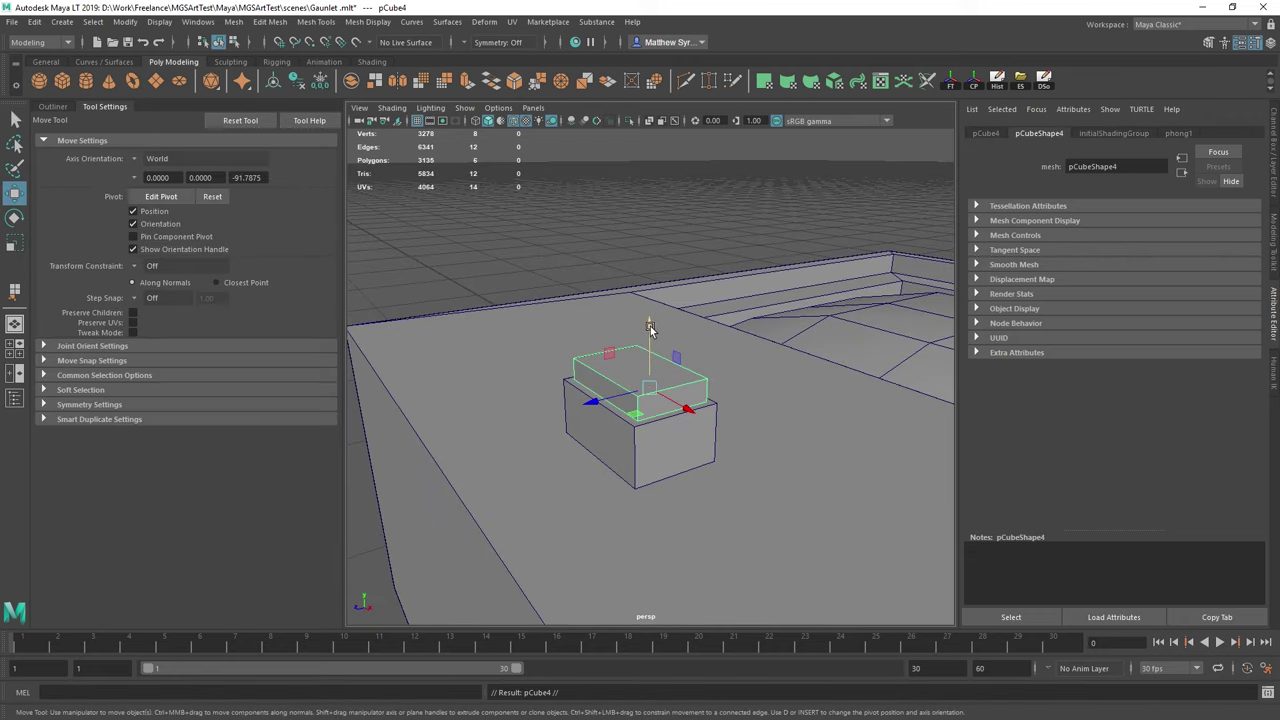
drag(650, 324, 649, 158)
- Try to subtract the thin button from the deeper box with a Boolean difference
click(651, 420)
click(656, 454)
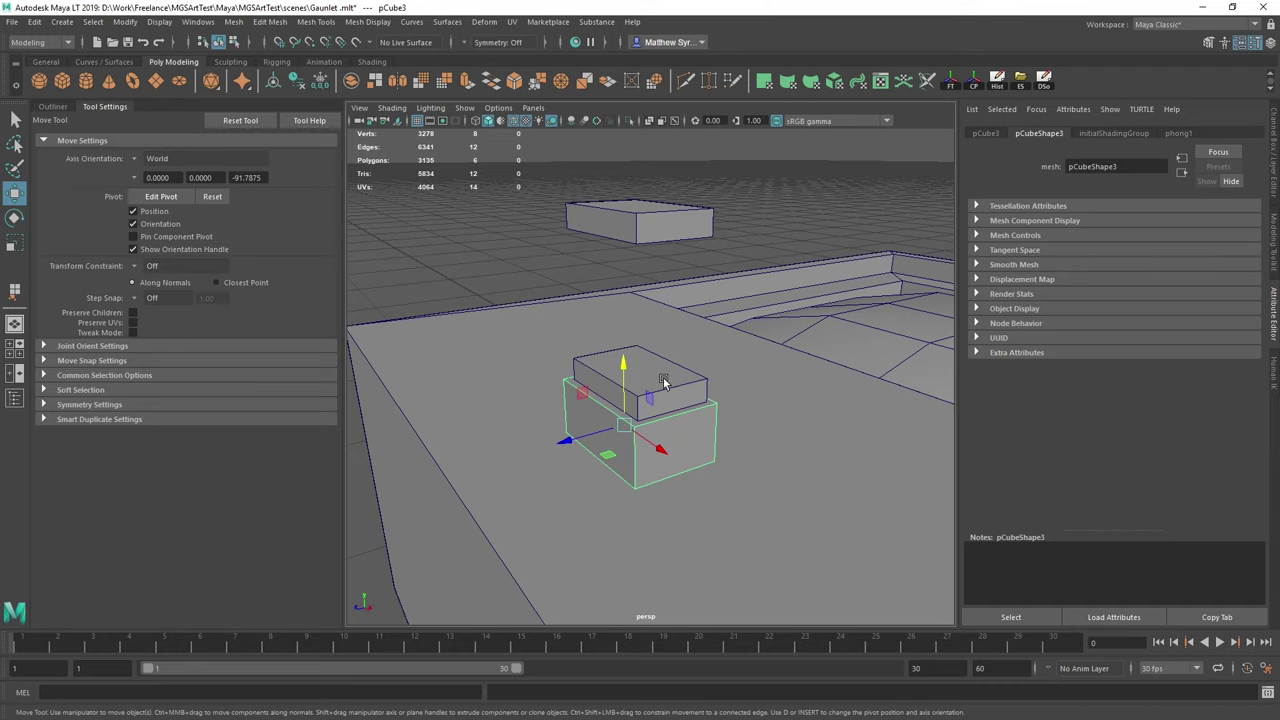
shift+click(667, 378)
shift+right_drag(675, 373, 778, 641)
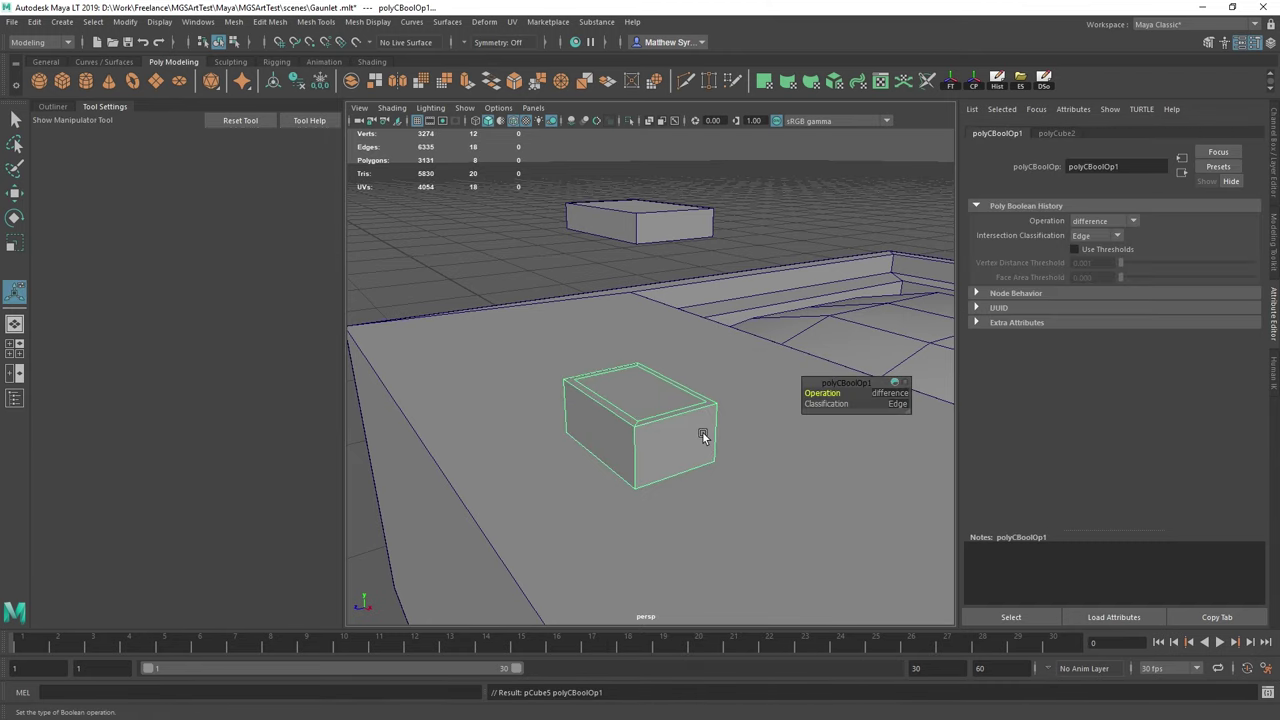
alt+drag(700, 434, 658, 350)
key(ctrl+z)
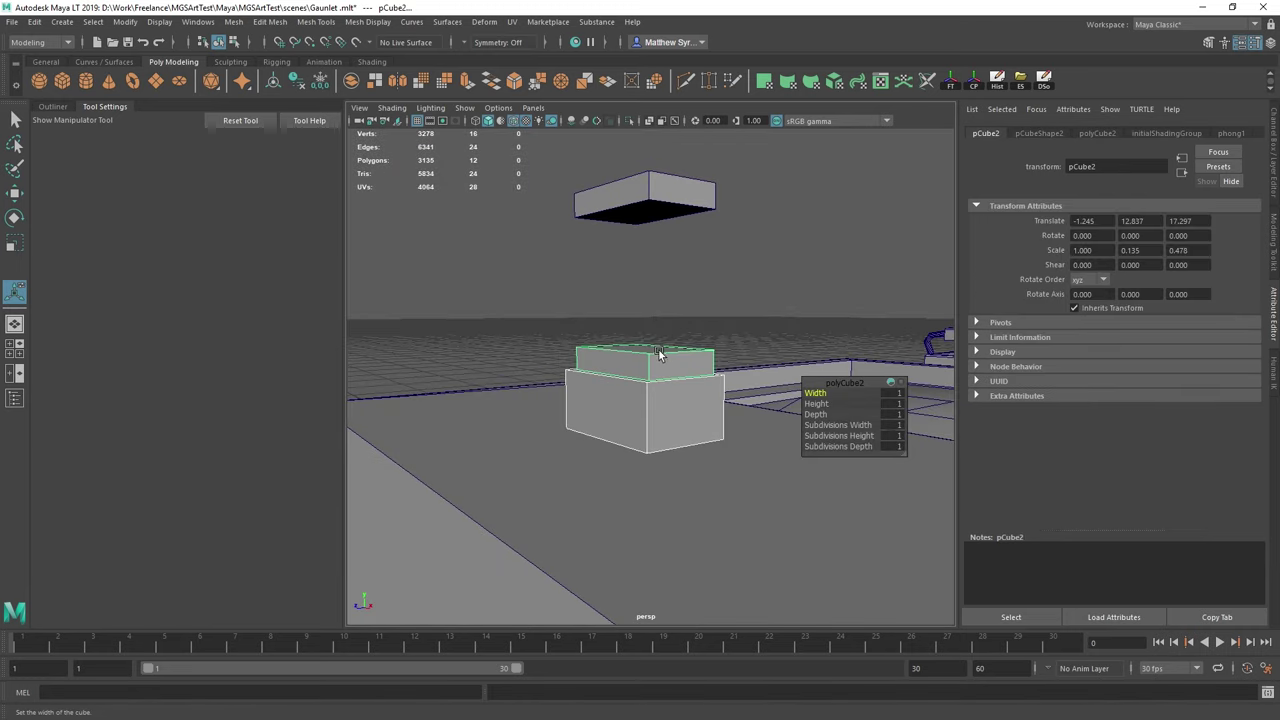
- Scale the lower thin button's height to about 0.393 and position it at about 12.758 in Y, overlapping the box
click(659, 353)
alt+middle_drag(664, 318, 670, 356)
key(w)
drag(641, 369, 640, 240)
key(e)
key(r)
alt+drag(640, 300, 652, 568)
- Subtract the taller button block from the box with a Boolean difference to hollow out a compartment
key(q)
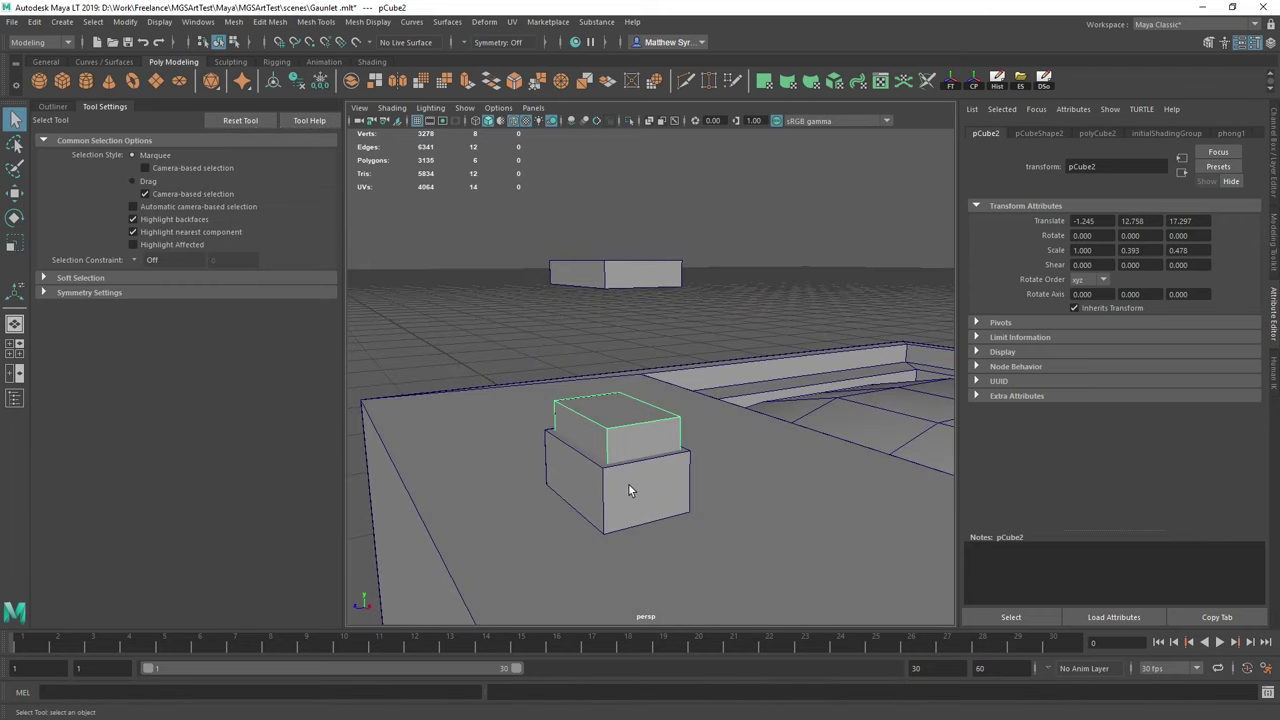
click(639, 460)
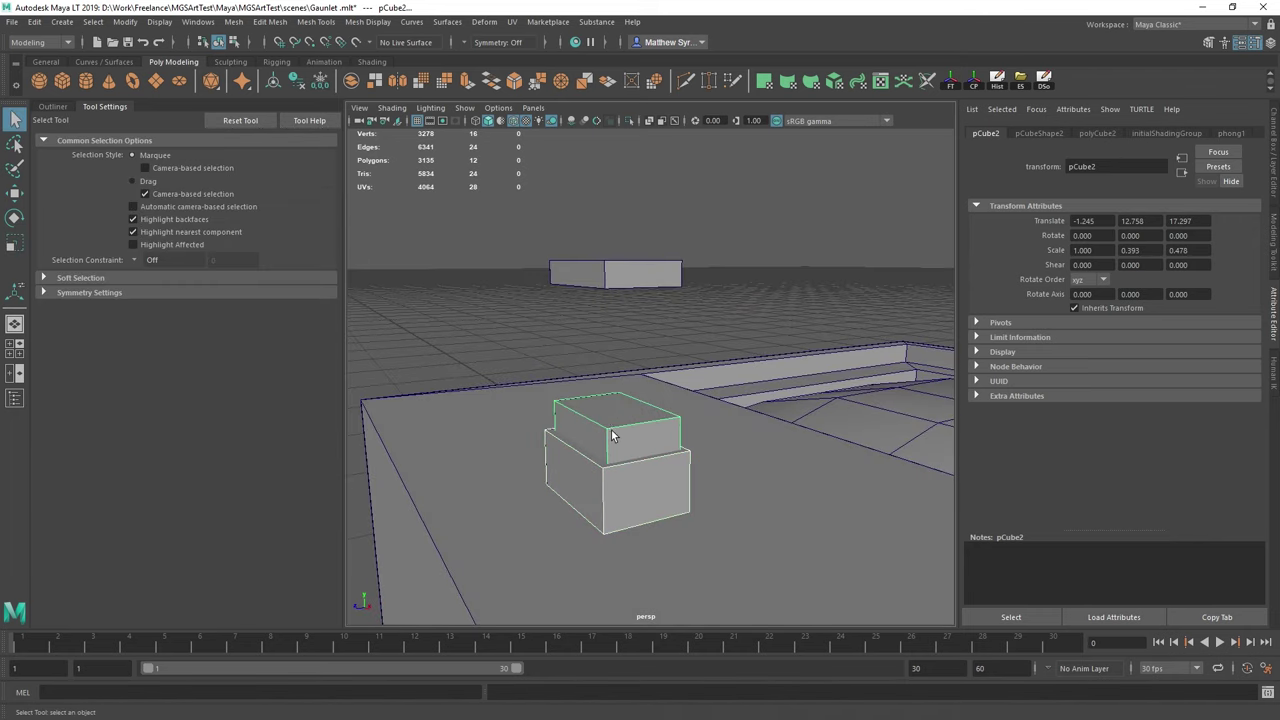
shift+right_drag(612, 379, 607, 560)
shift+right_drag(611, 604, 717, 652)
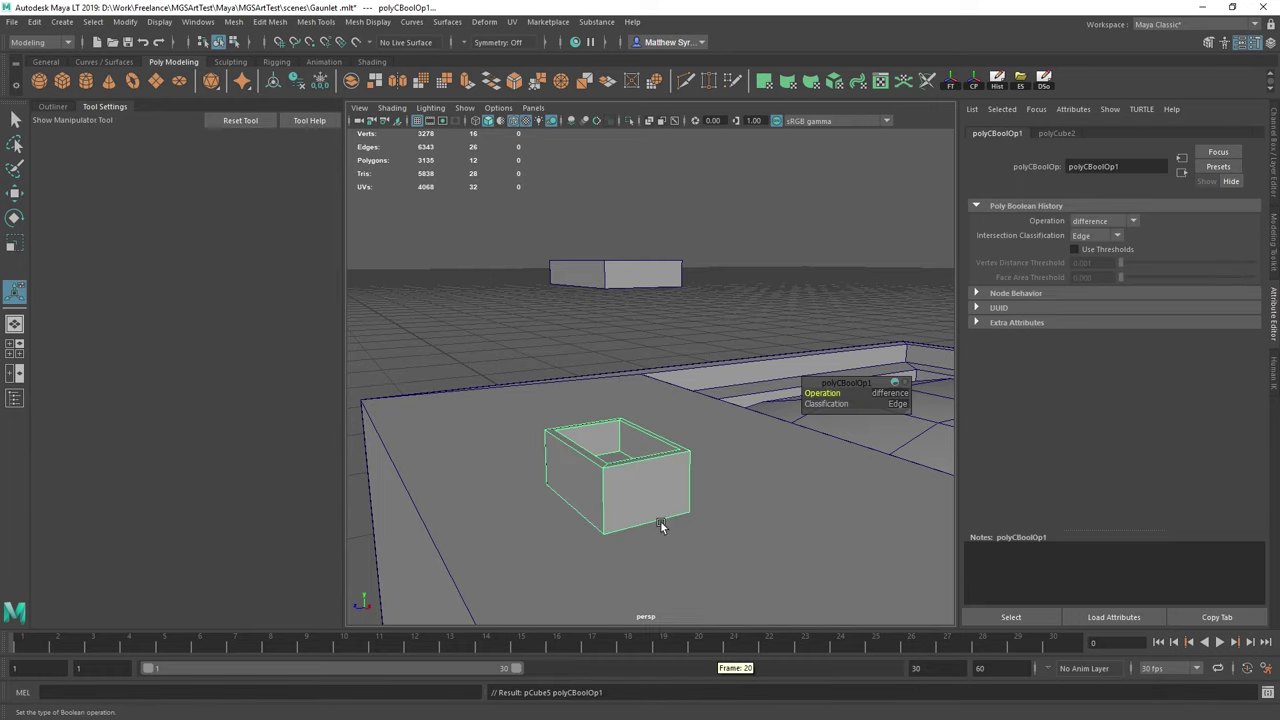
click(748, 297)
key(t)
- Delete the outer face on one long side of the hollowed box
alt+drag(748, 297, 726, 449)
alt+right_drag(726, 448, 738, 510)
alt+middle_drag(738, 510, 719, 441)
alt+right_drag(719, 441, 748, 423)
alt+drag(748, 423, 614, 357)
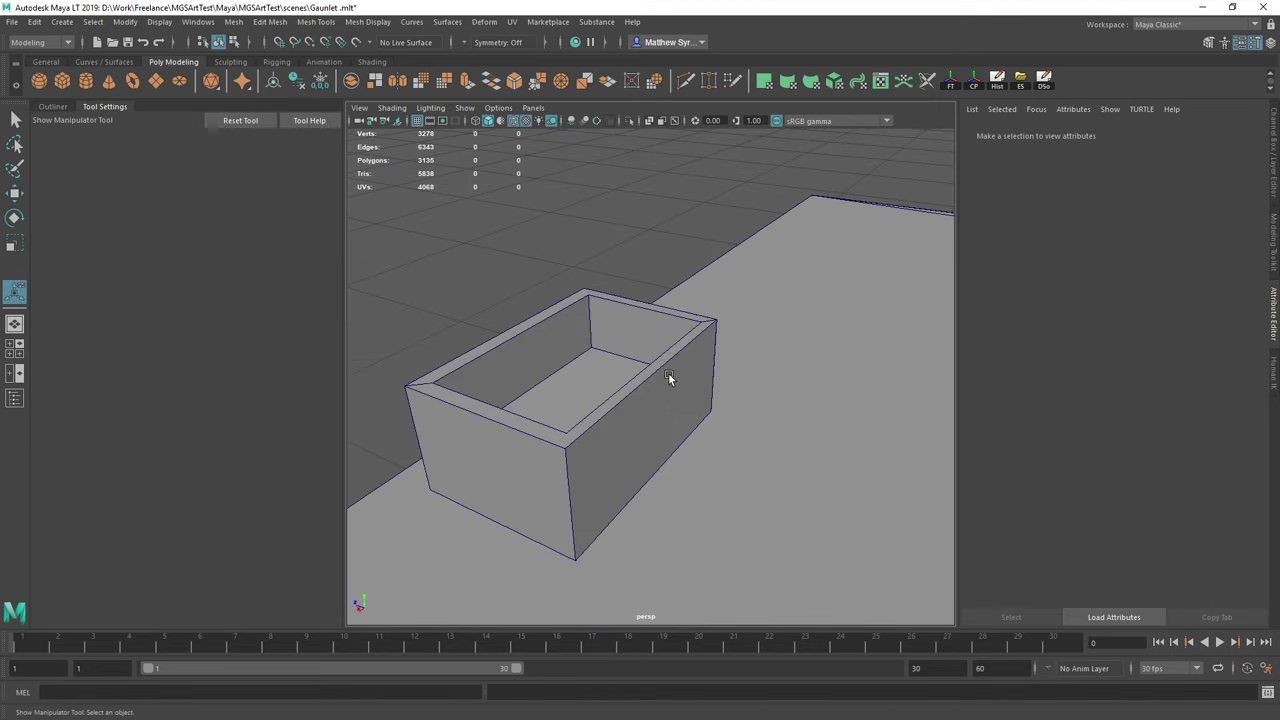
key(q)
key(F11)
click(677, 370)
key(Delete)
- Cut edges between the inner and outer rim corners of the box at the two unconnected corners with Multi-Cut
right_drag(614, 357, 617, 364)
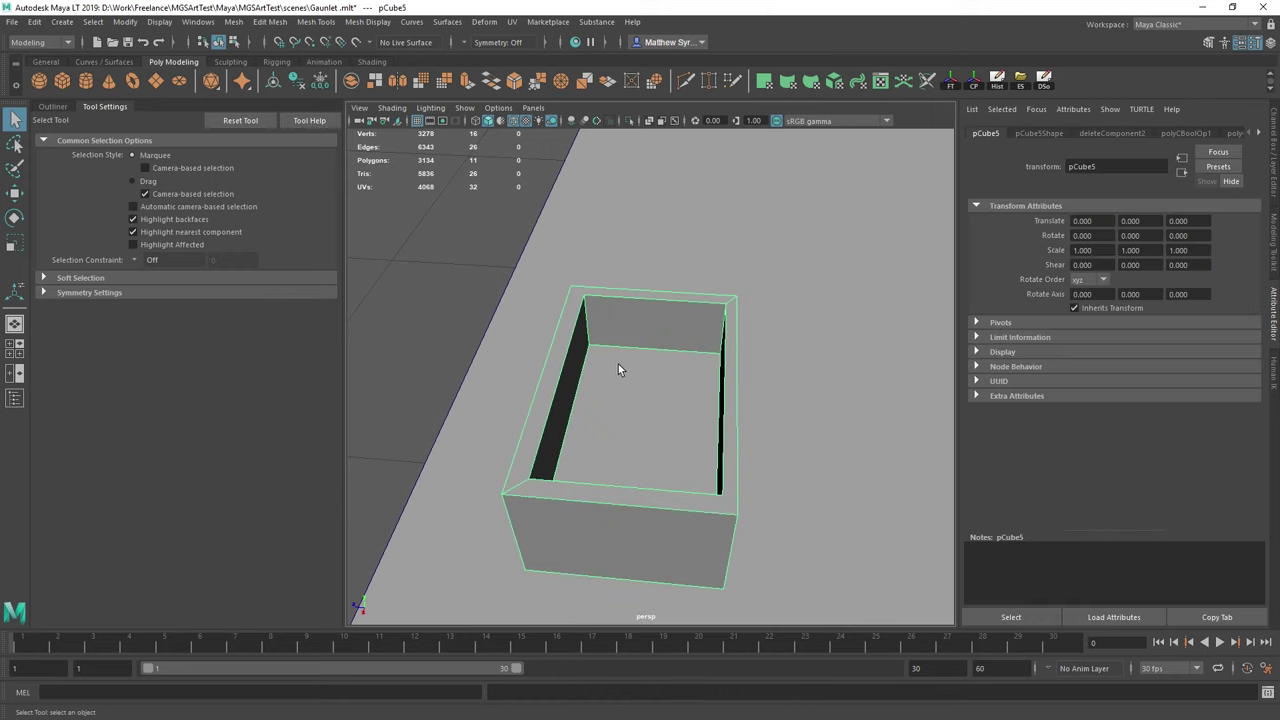
scroll(573, 362, up, 2)
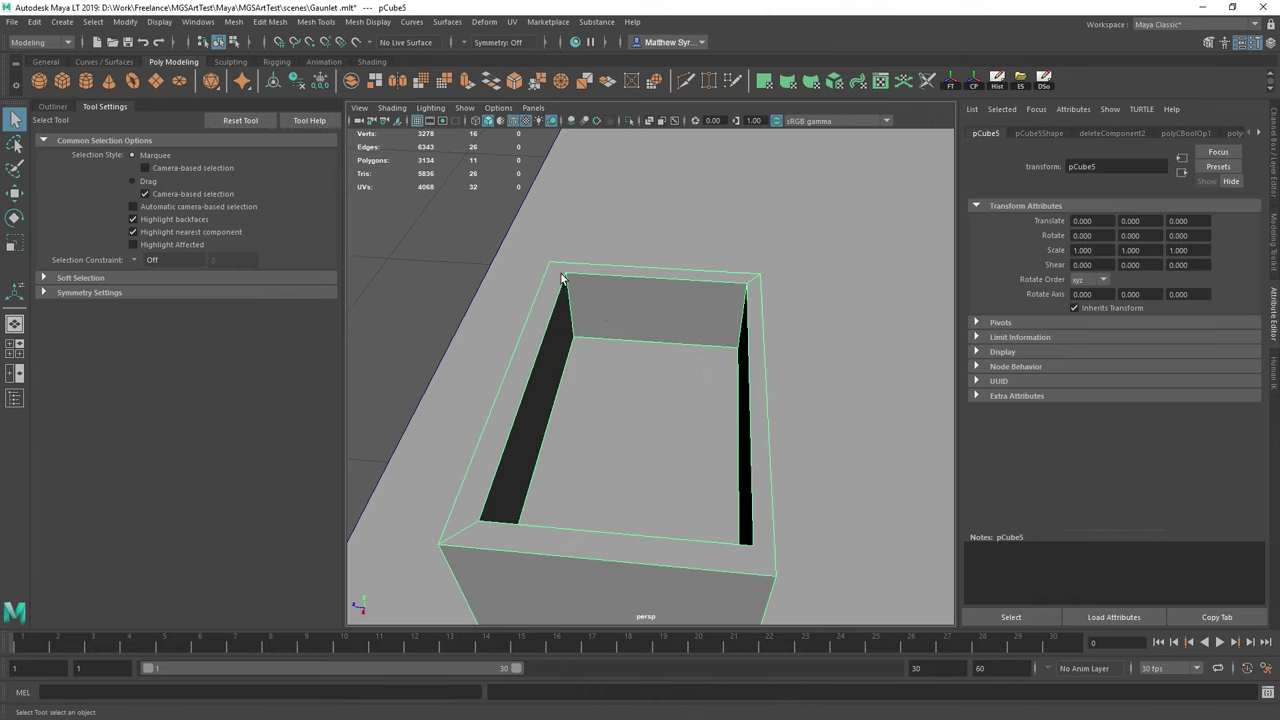
shift+right_drag(692, 376, 612, 374)
click(565, 272)
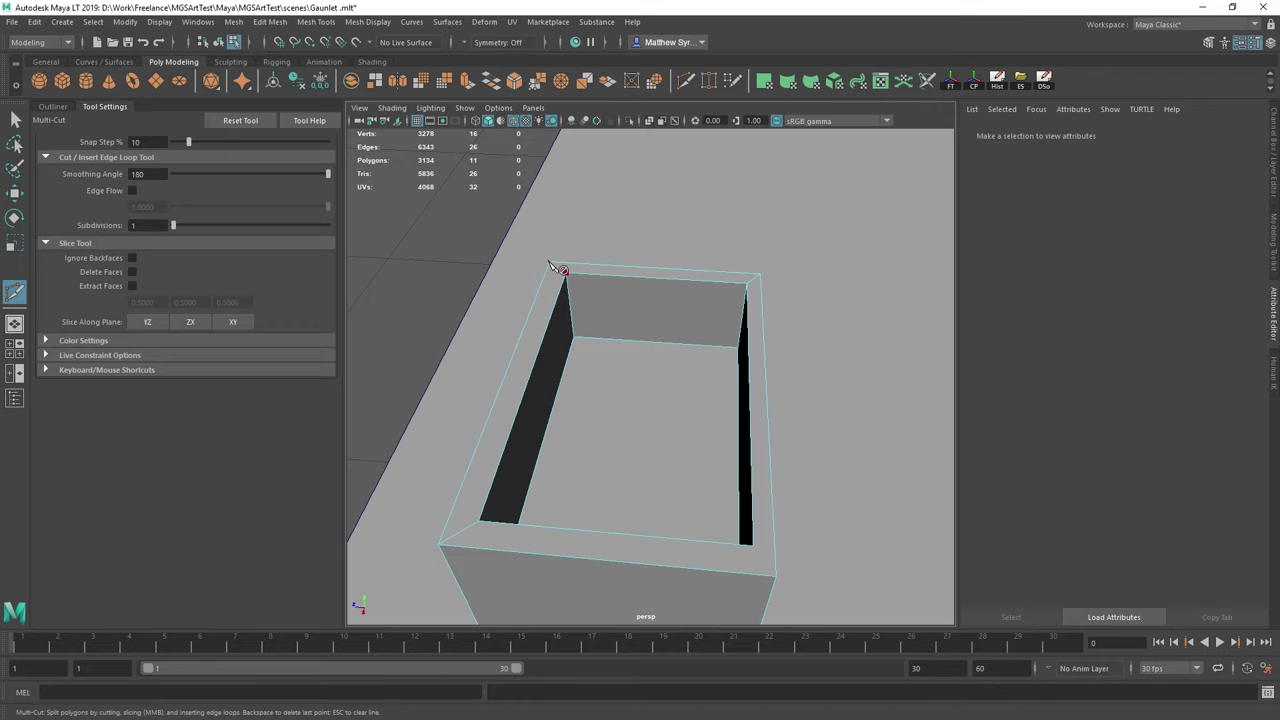
key(Return)
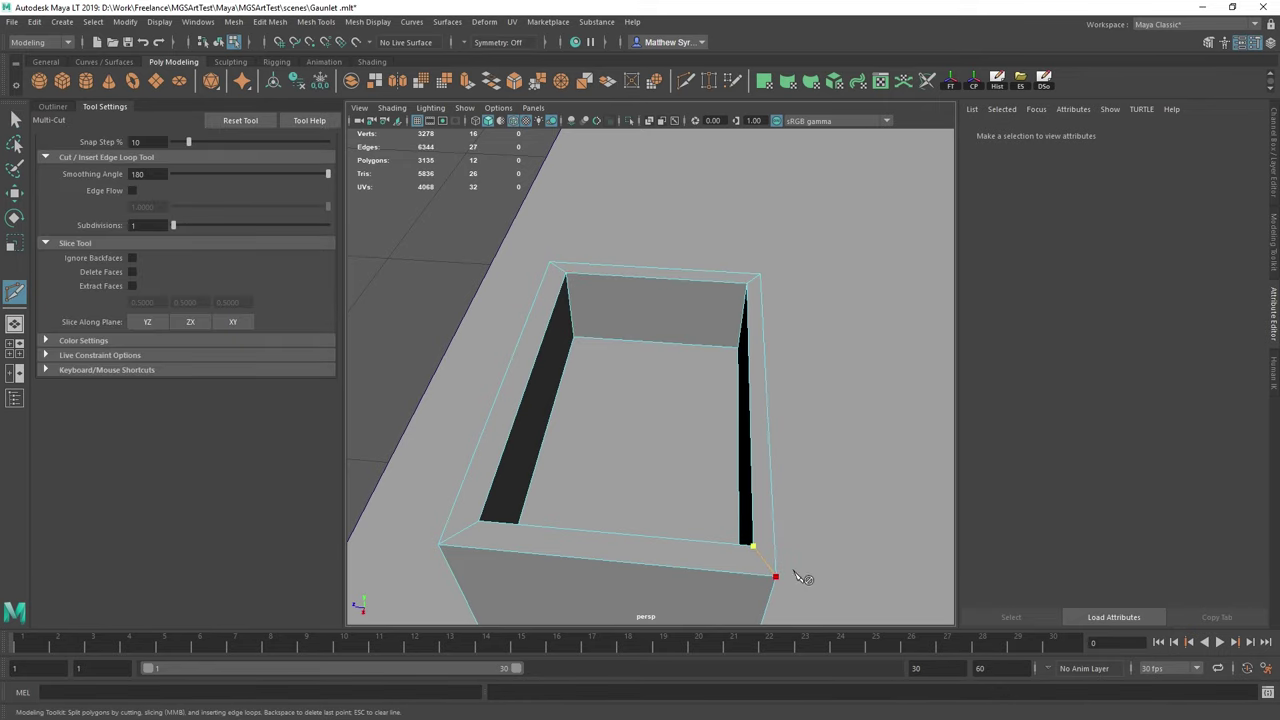
- Delete the bottom face of the hollowed box
key(q)
scroll(782, 528, down, 5)
alt+drag(780, 526, 704, 391)
key(w)
right_drag(705, 331, 706, 372)
click(706, 435)
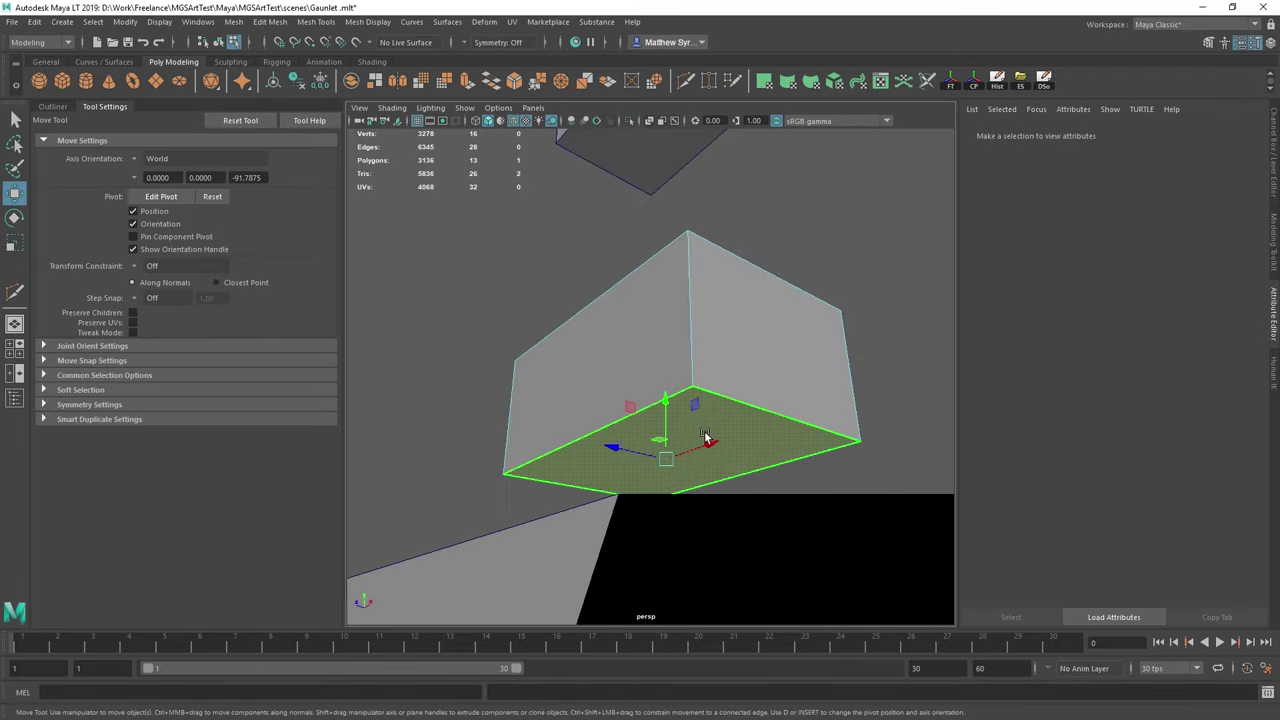
key(Delete)
- Duplicate the hollowed box and move the copy beside its open side, to about -0.638 in Z
mouse_move(631, 420)
alt+mouse_down()
mouse_move(631, 437)
mouse_move(651, 403)
mouse_move(636, 411)
alt+mouse_up()
scroll(640, 418, up, 3)
right_drag(631, 360, 680, 325)
drag(593, 382, 736, 451)
alt+middle_drag(736, 451, 727, 429)
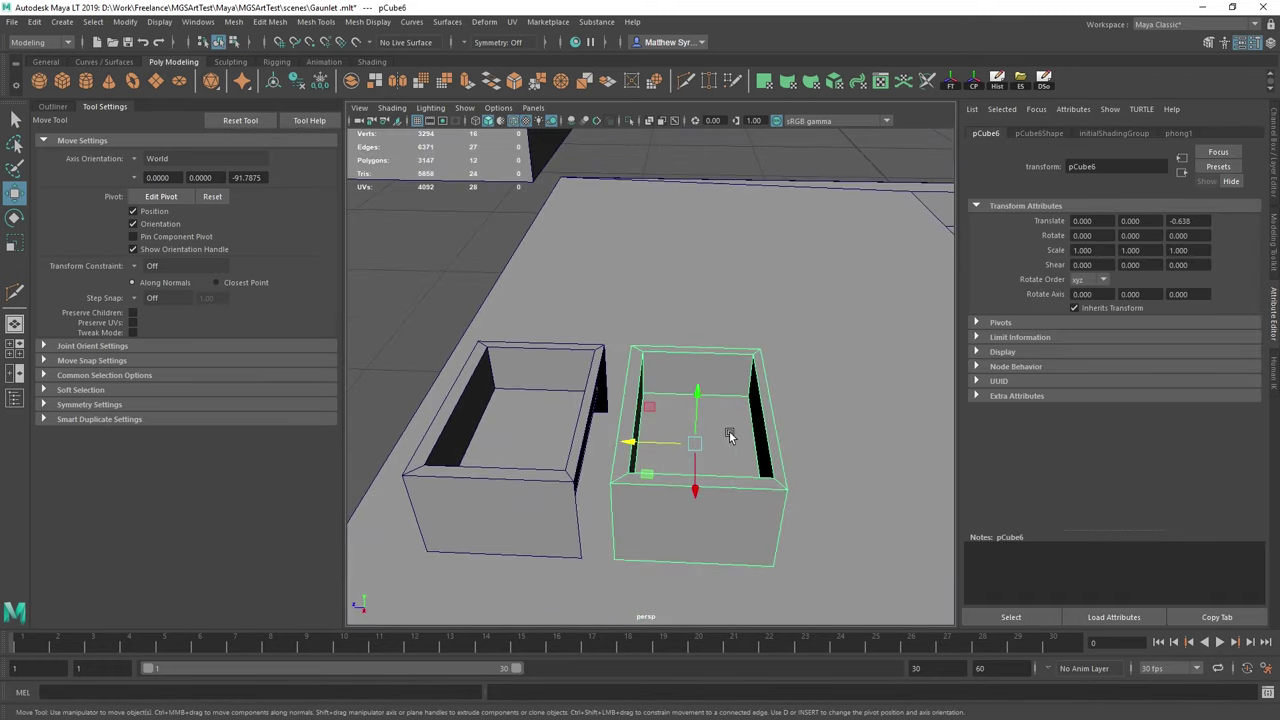
- Mirror the duplicated box by keeping Scale X at 1 and setting Scale Z to -1
click(1269, 43)
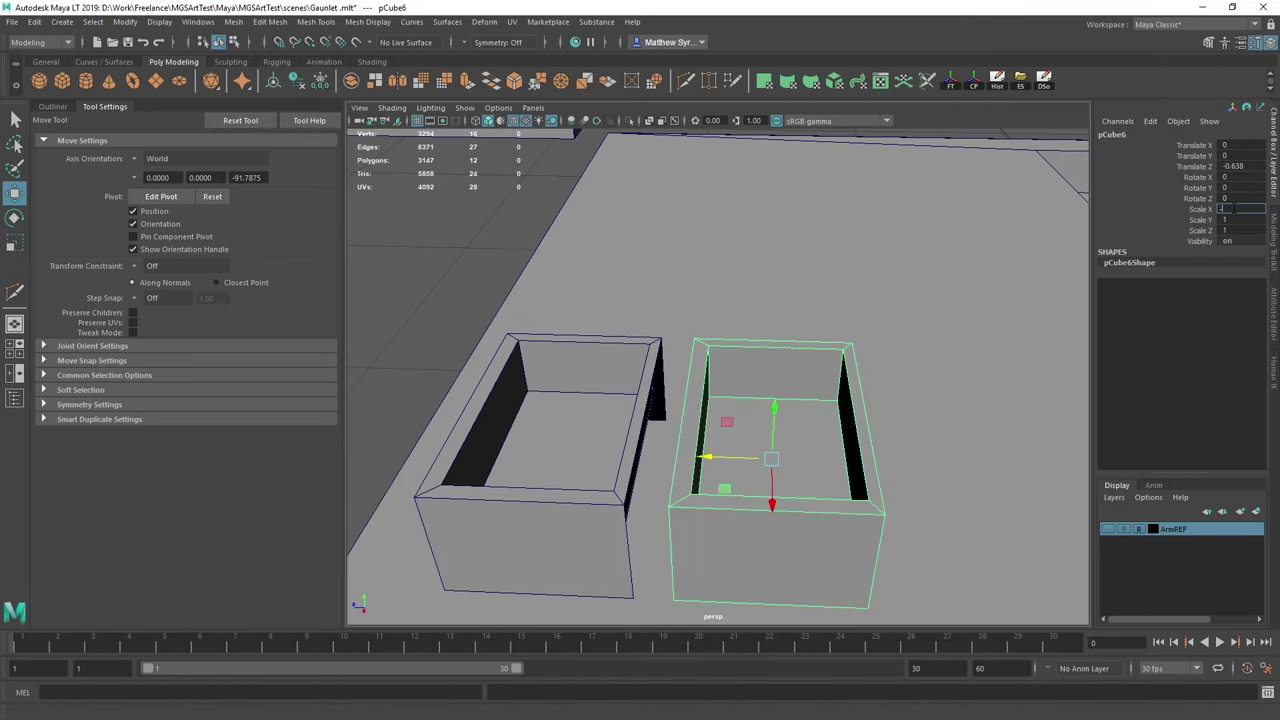
text(1)
key(Return)
text(-1)
key(Return)
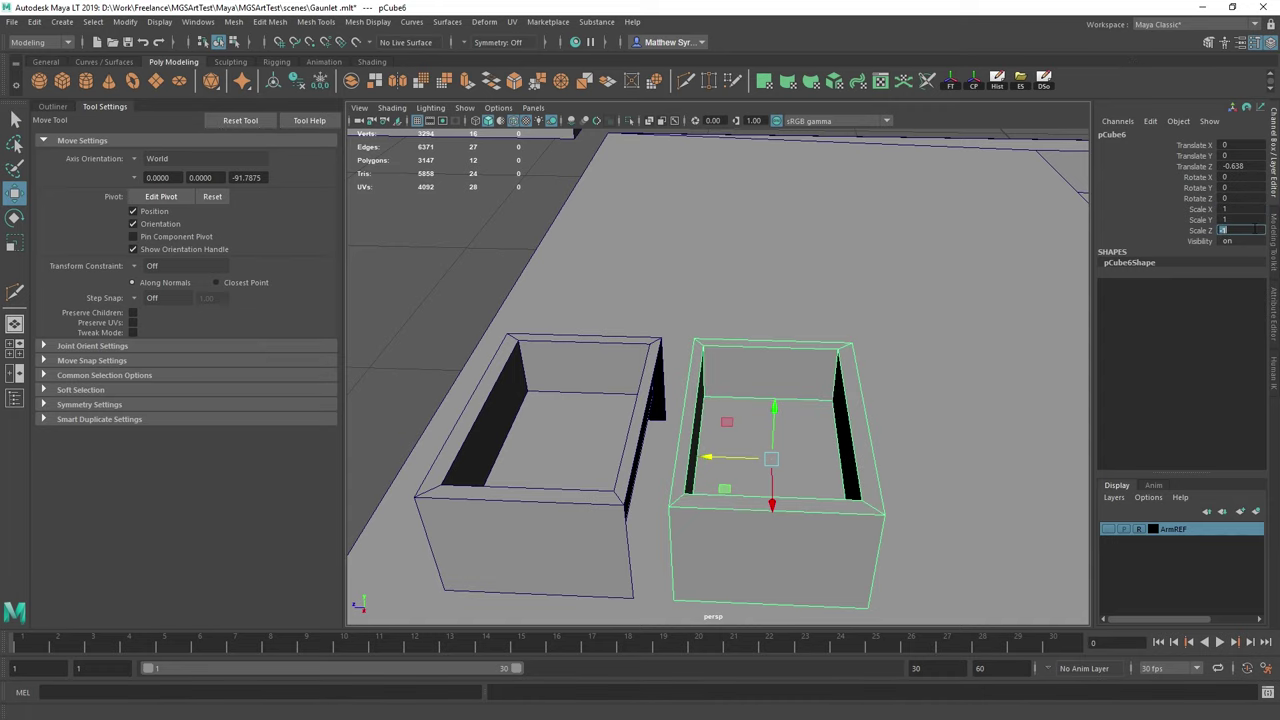
- Snap the mirrored box's pivot to its front corner vertex and snap the box flush against the original box
alt+drag(457, 441, 797, 422)
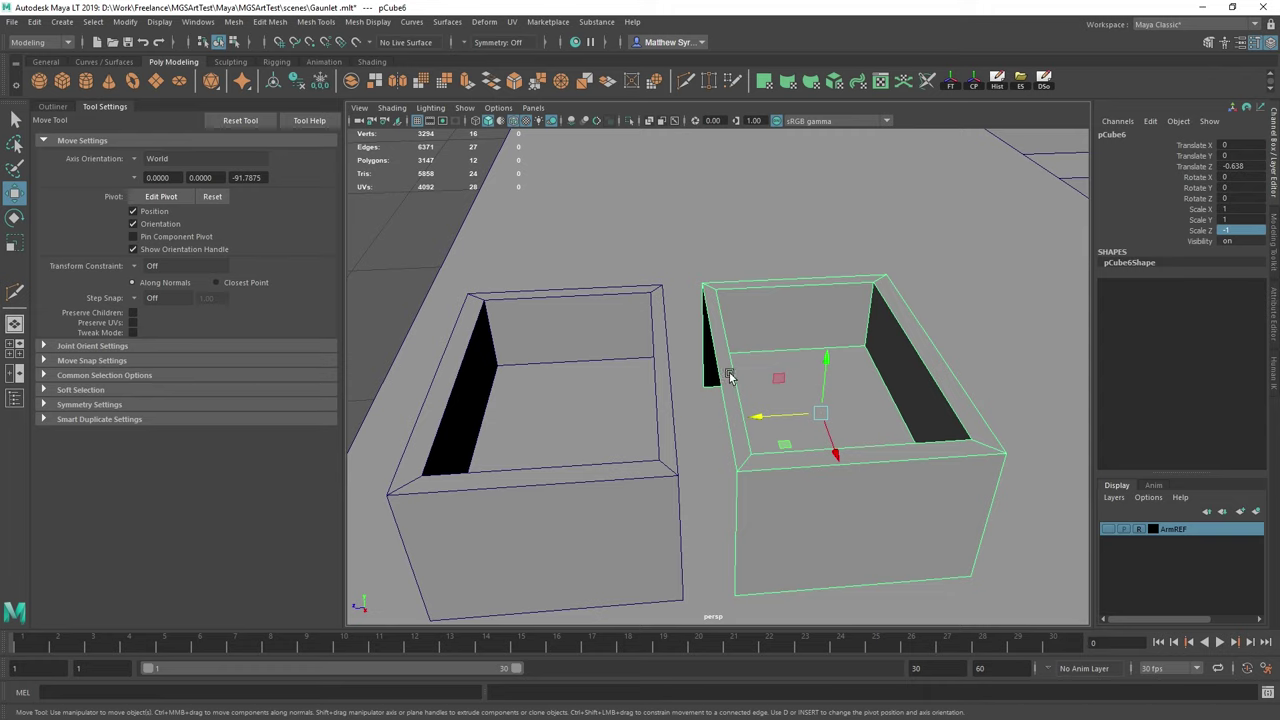
right_drag(729, 376, 730, 397)
click(733, 401)
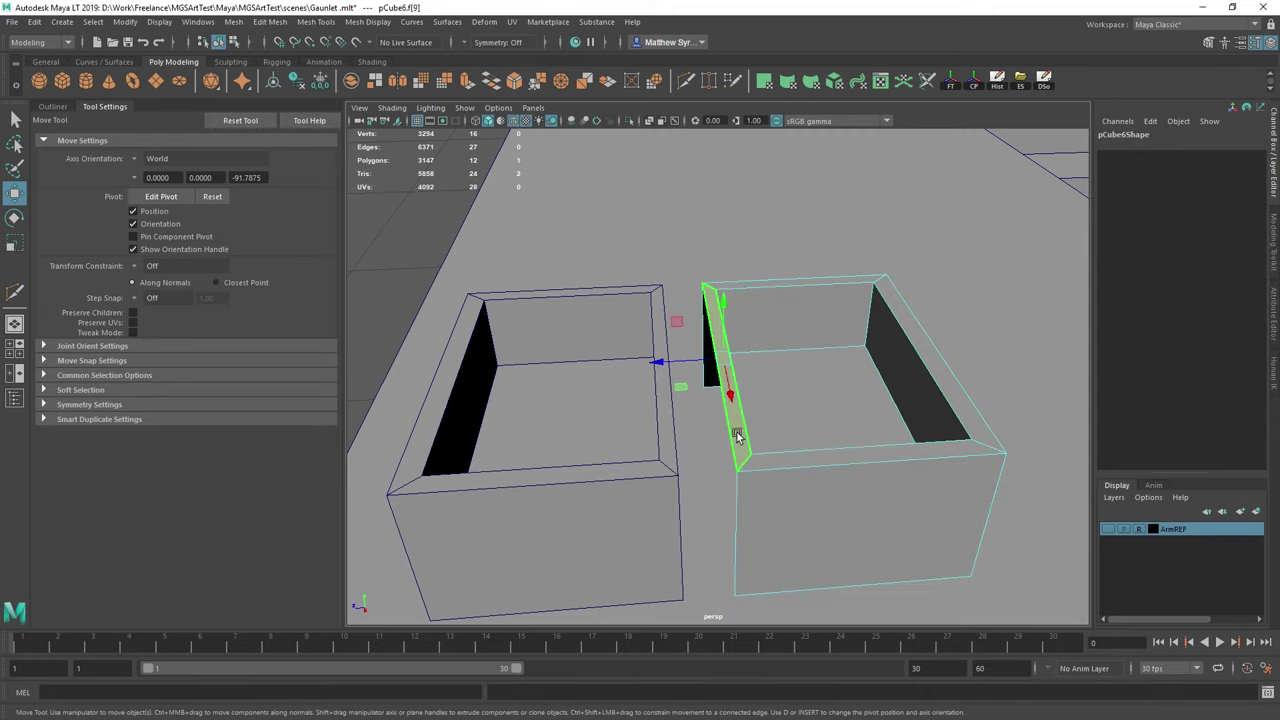
right_drag(724, 341, 801, 303)
click(751, 431)
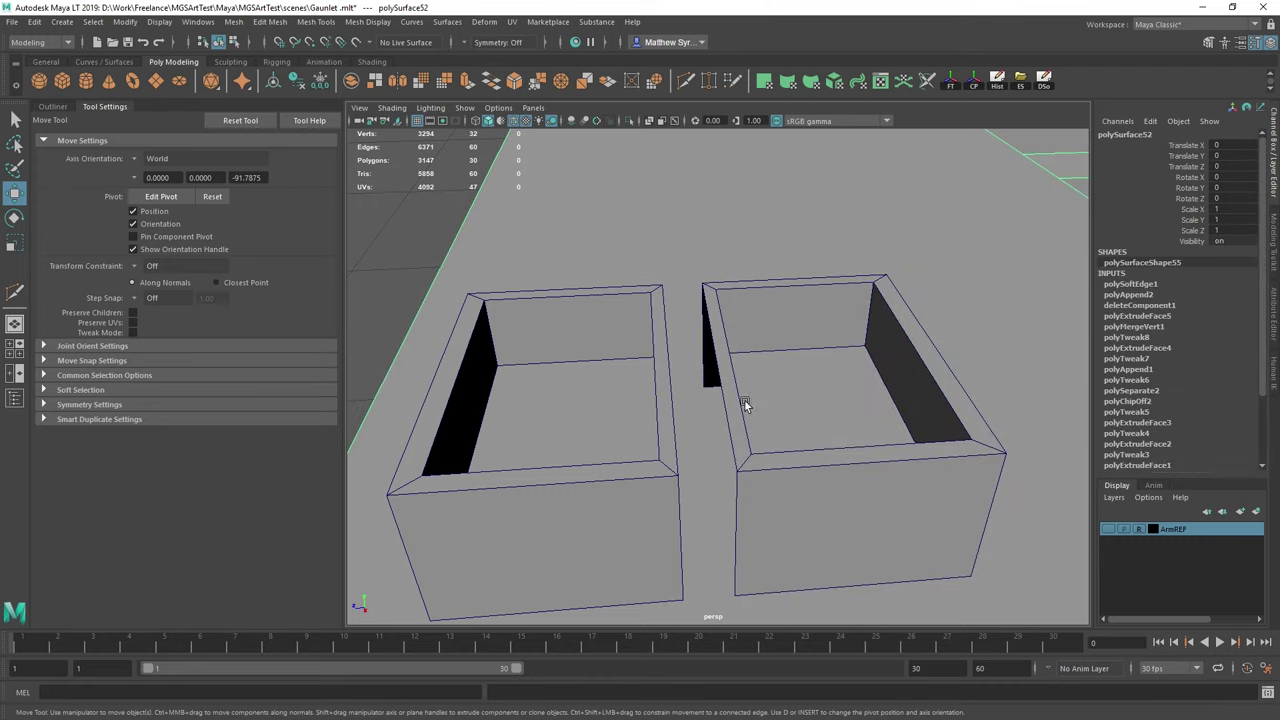
click(736, 401)
key(d)
key(v)
drag(824, 410, 693, 476)
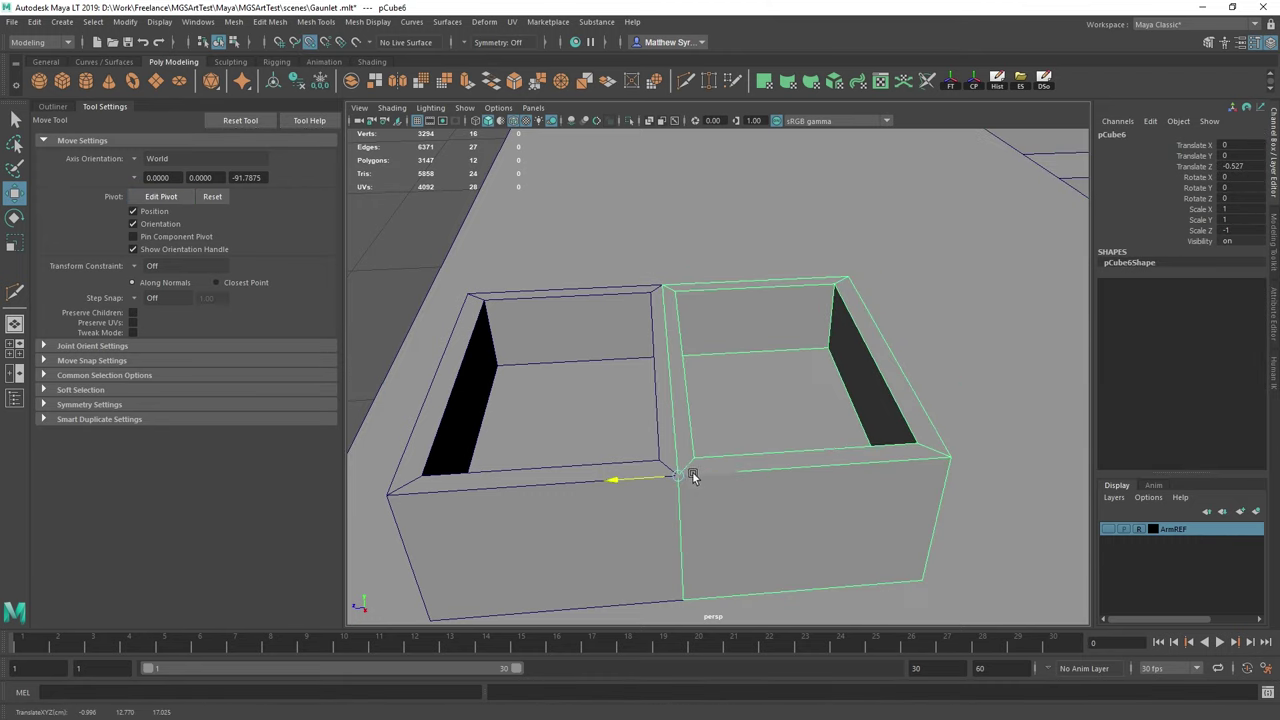
- Delete the outer side face at the far end of the mirrored box
scroll(717, 463, down, 5)
click(500, 391)
alt+drag(640, 320, 723, 354)
scroll(699, 357, up, 5)
click(725, 354)
right_drag(734, 350, 736, 388)
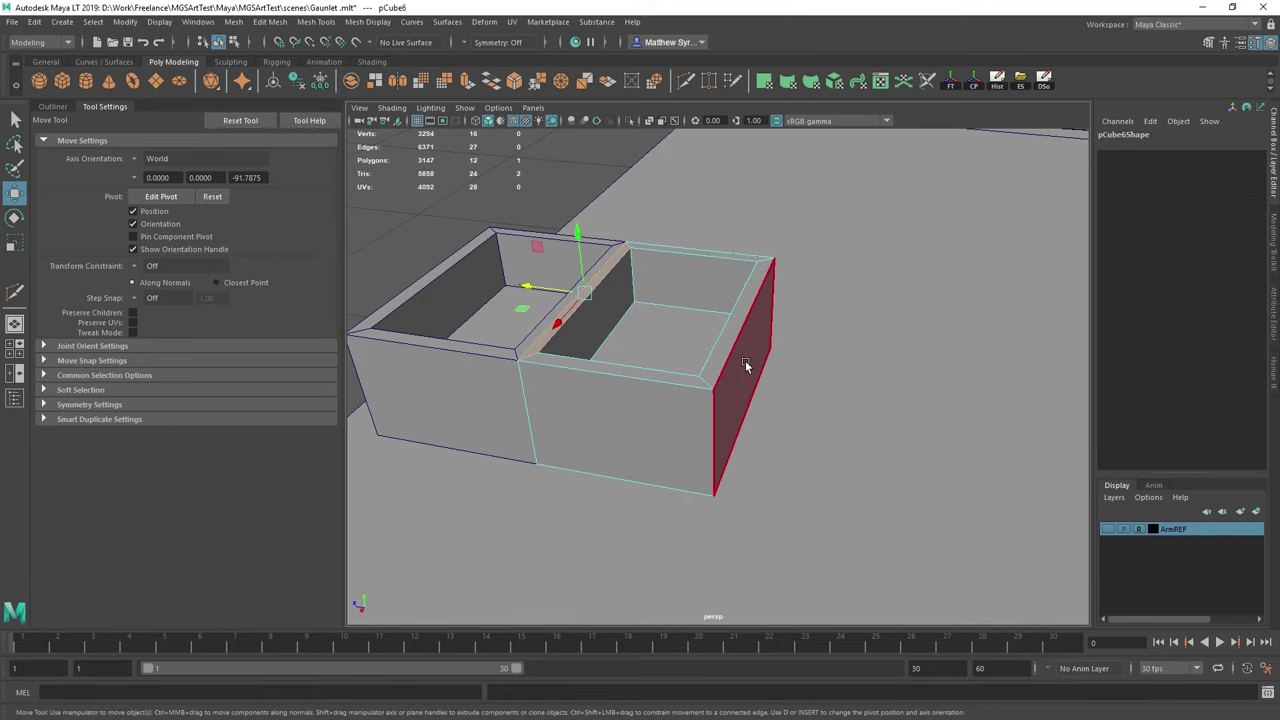
key(Delete)
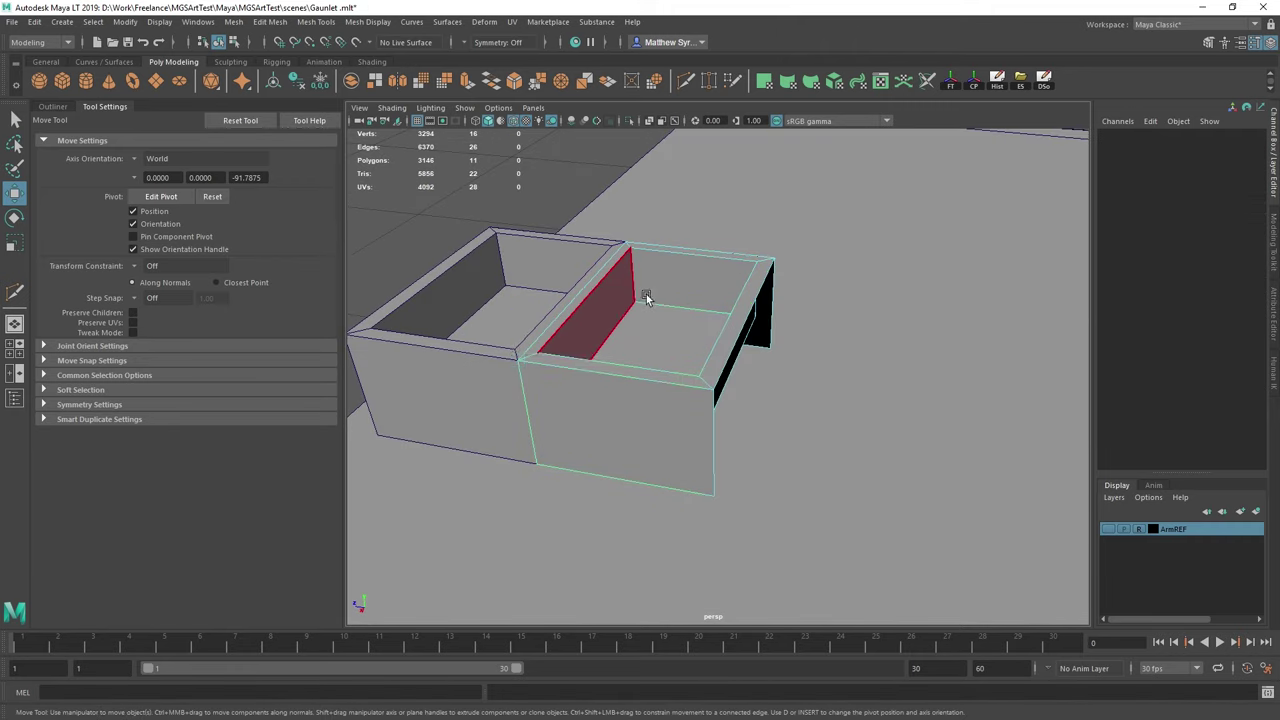
- Duplicate the second box and snap the copy against its far side to form a third compartment
key(F8)
key(v)
drag(459, 349, 745, 418)
scroll(708, 420, down, 5)
- Duplicate the first box, move the copy past the row to about -1.748 in Z and set its Scale Z to -1
click(623, 358)
shift+drag(566, 362, 797, 370)
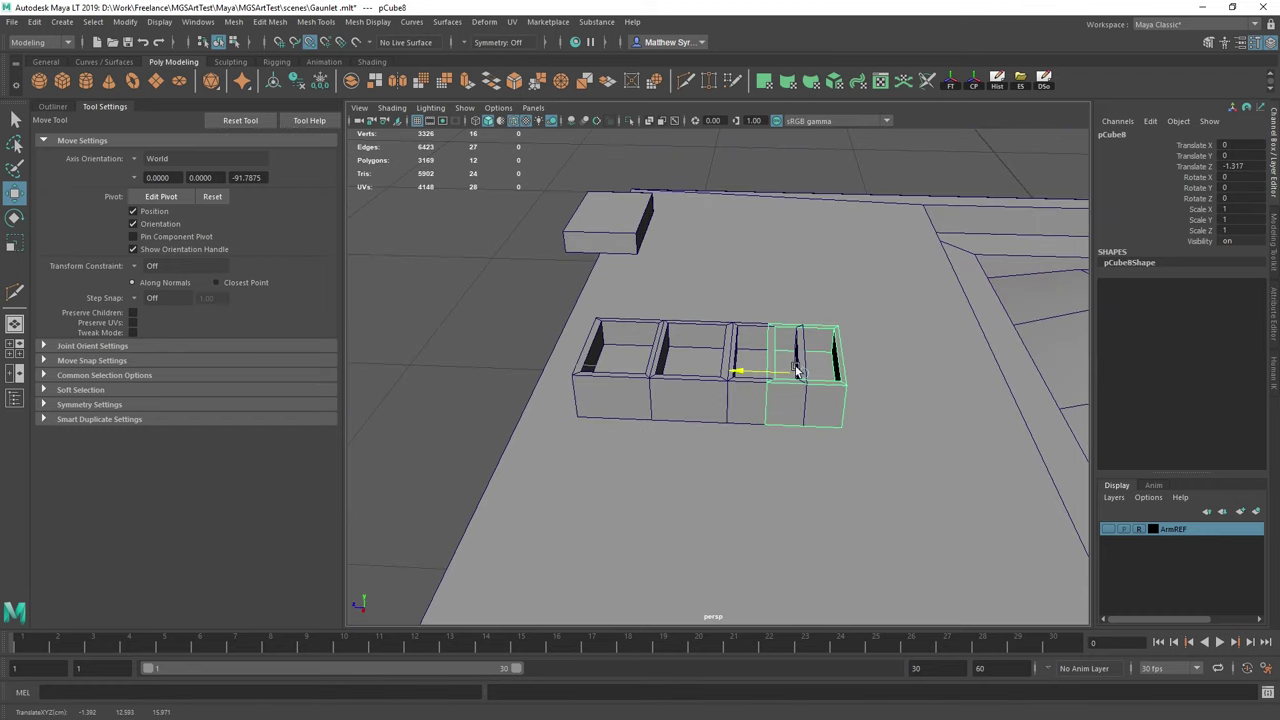
alt+middle_drag(852, 386, 764, 441)
drag(654, 425, 715, 424)
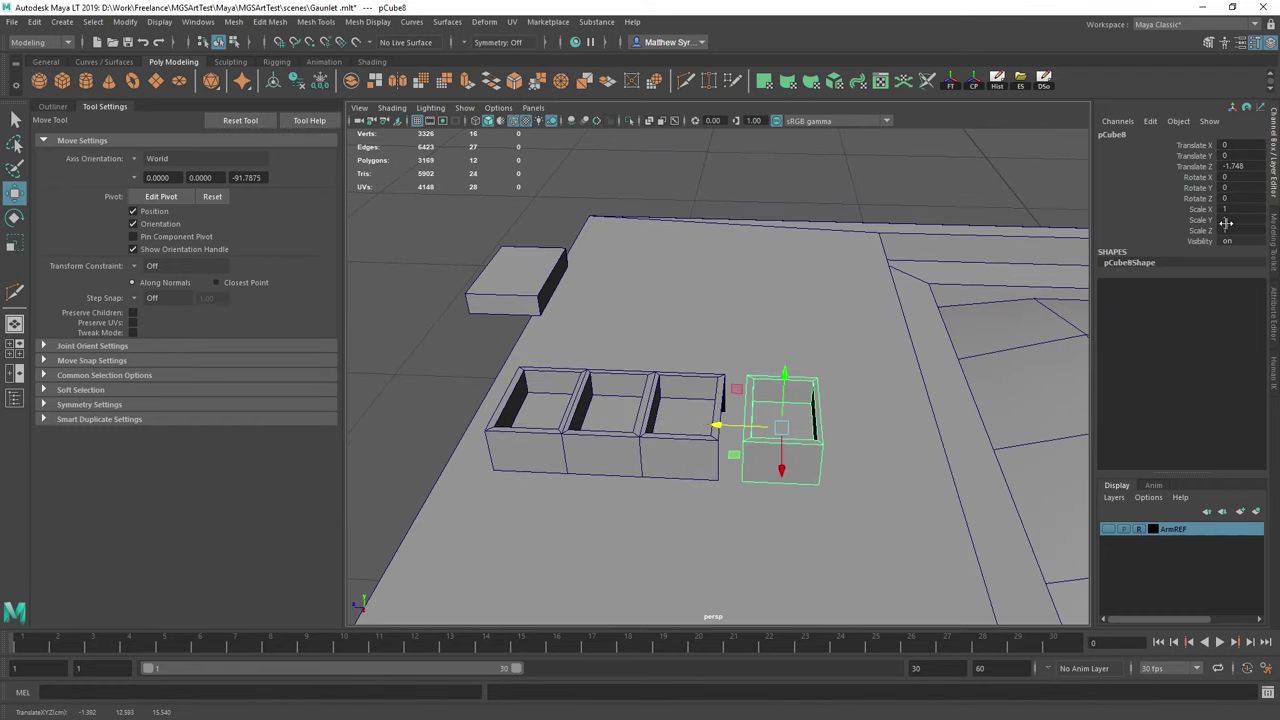
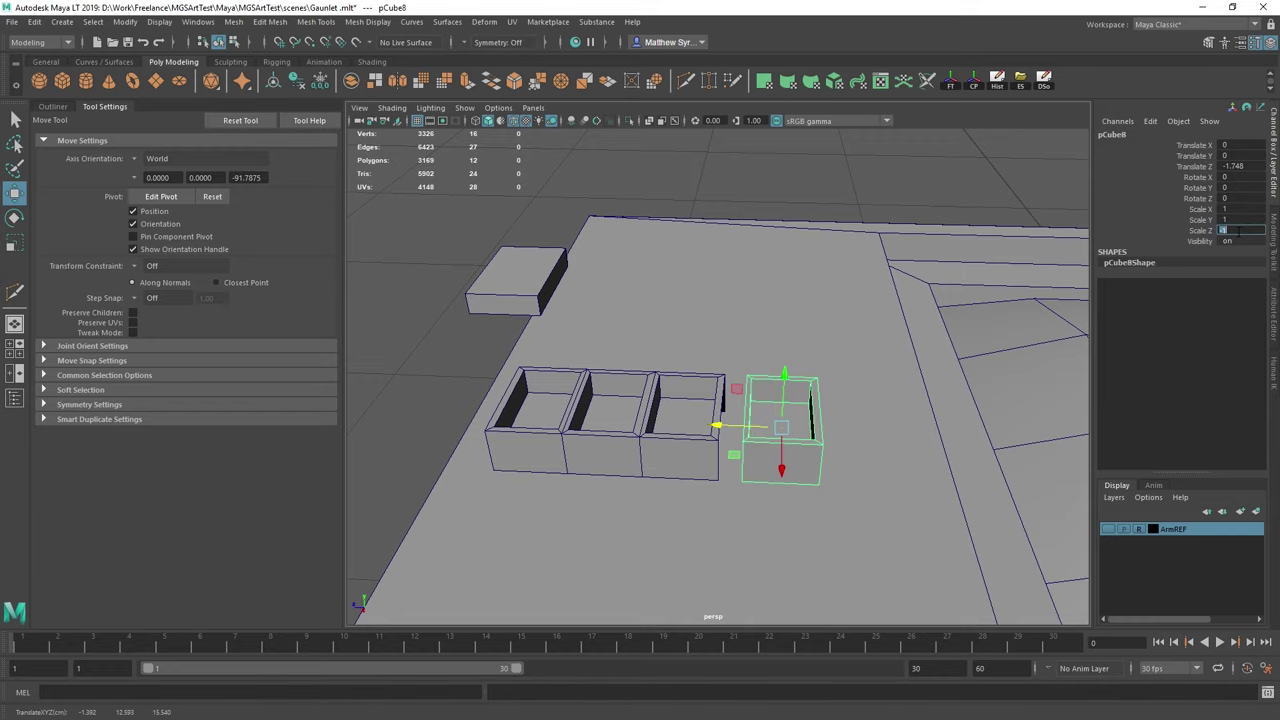
- Snap the fourth box's pivot to its near corner vertex and snap the box flush against the end of the row
alt+drag(812, 389, 905, 385)
scroll(751, 423, up, 4)
key(d)
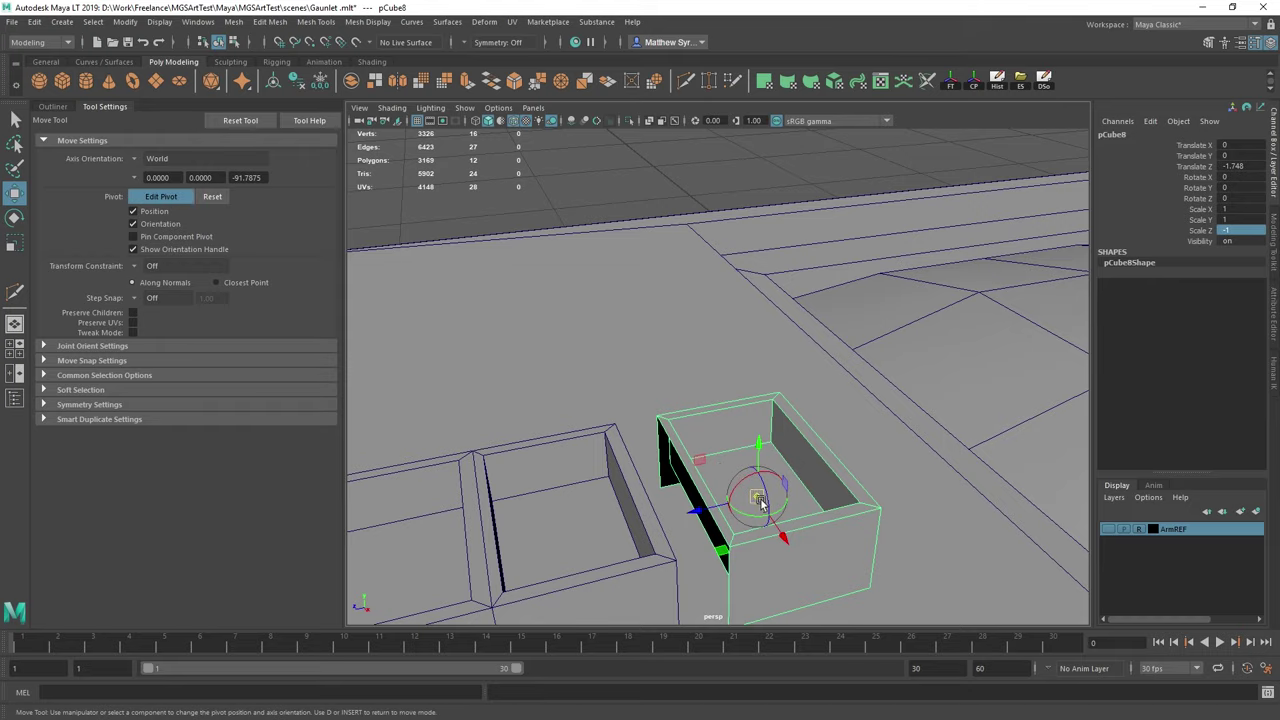
key(v)
drag(760, 501, 688, 557)
scroll(709, 497, down, 4)
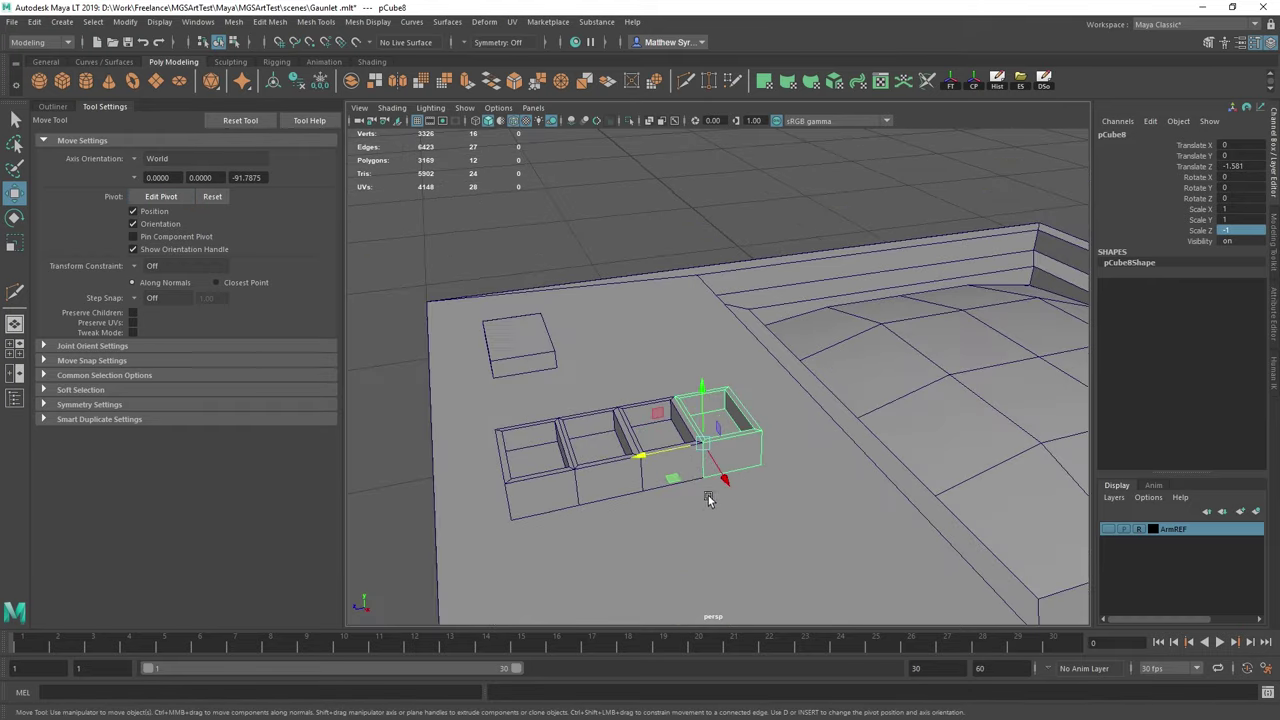
alt+middle_drag(709, 497, 812, 479)
click(685, 201)
- Select all four compartment boxes and combine them into one mesh
alt+drag(685, 201, 791, 306)
alt+middle_drag(791, 306, 700, 232)
scroll(726, 357, up, 4)
alt+drag(726, 357, 740, 420)
scroll(818, 346, down, 4)
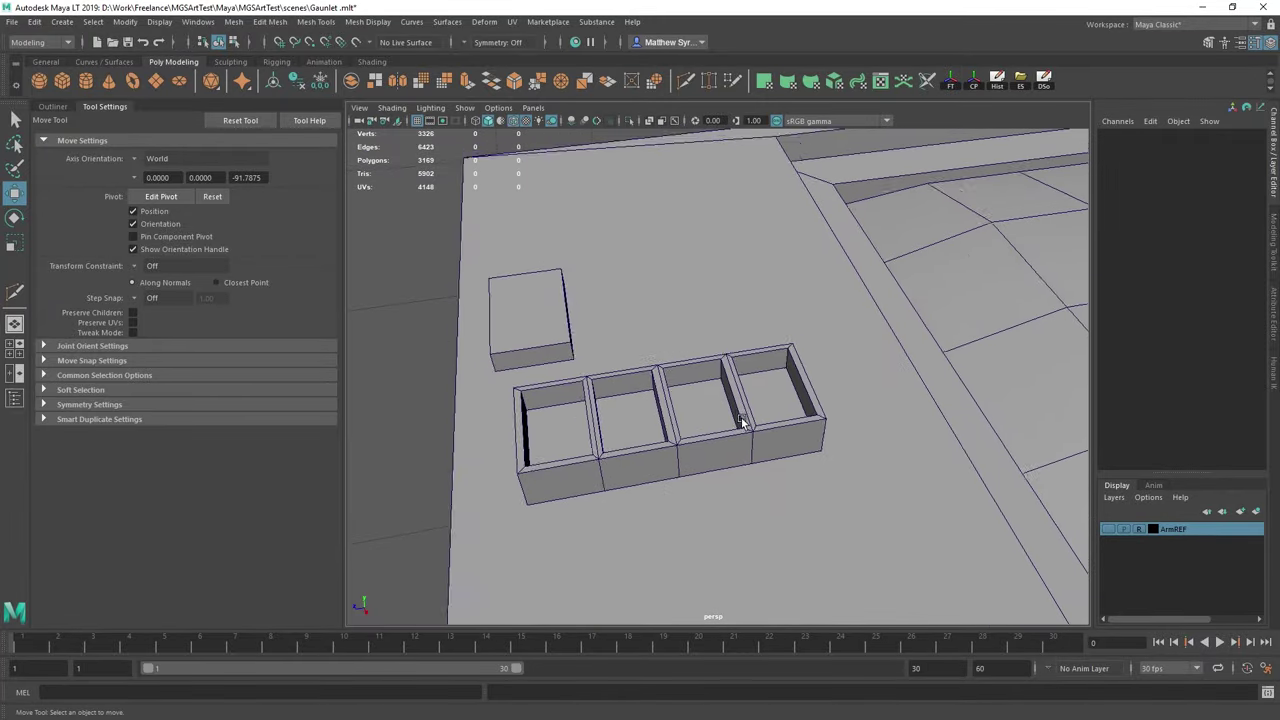
scroll(674, 508, up, 4)
alt+middle_drag(674, 508, 735, 422)
click(704, 425)
shift+click(768, 416)
shift+click(834, 380)
shift+click(588, 420)
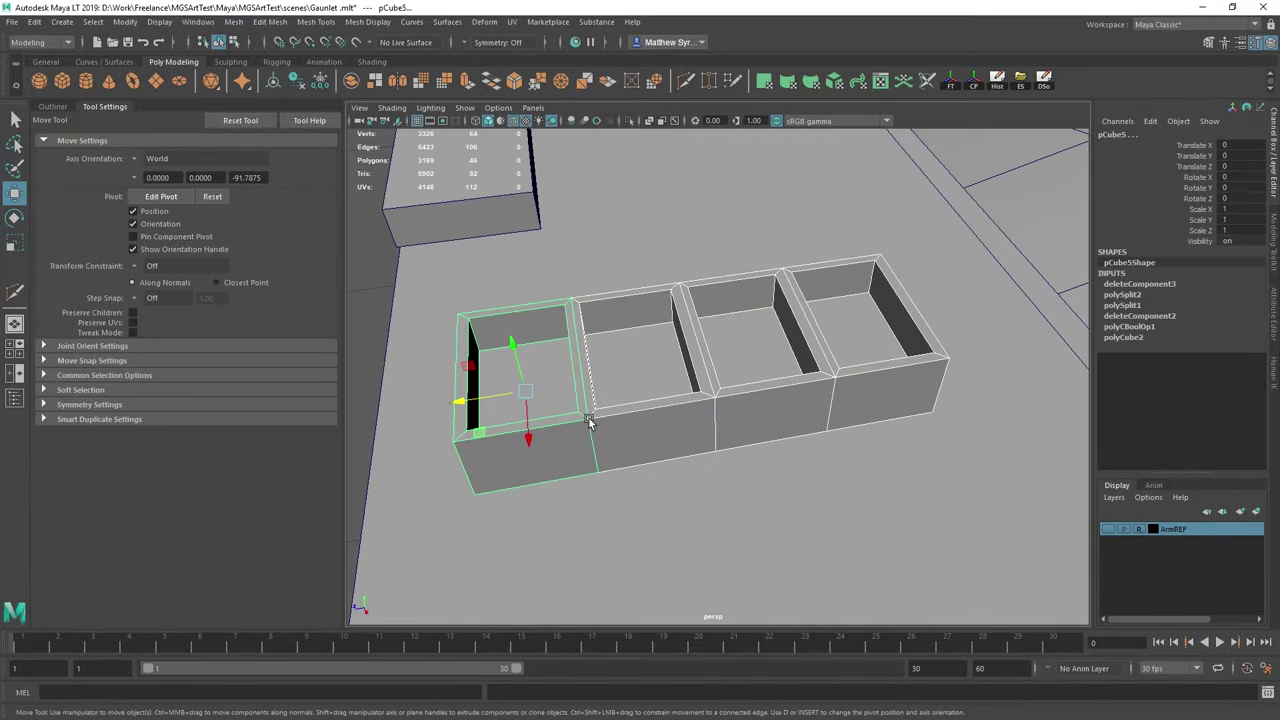
shift+right_drag(591, 379, 571, 626)
- Merge all vertices of the combined compartment row with a distance threshold of 0.01
right_drag(637, 339, 576, 341)
scroll(434, 278, down, 3)
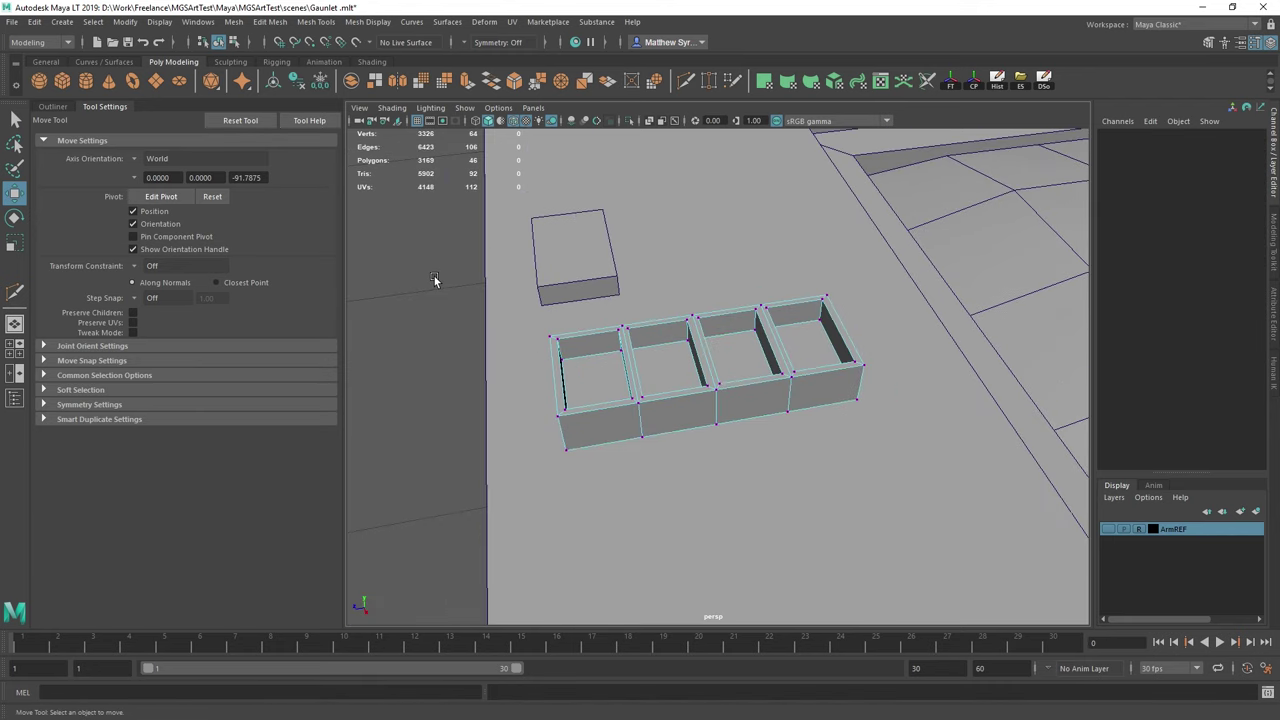
drag(460, 243, 1000, 570)
shift+right_drag(883, 444, 912, 340)
scroll(795, 397, up, 2)
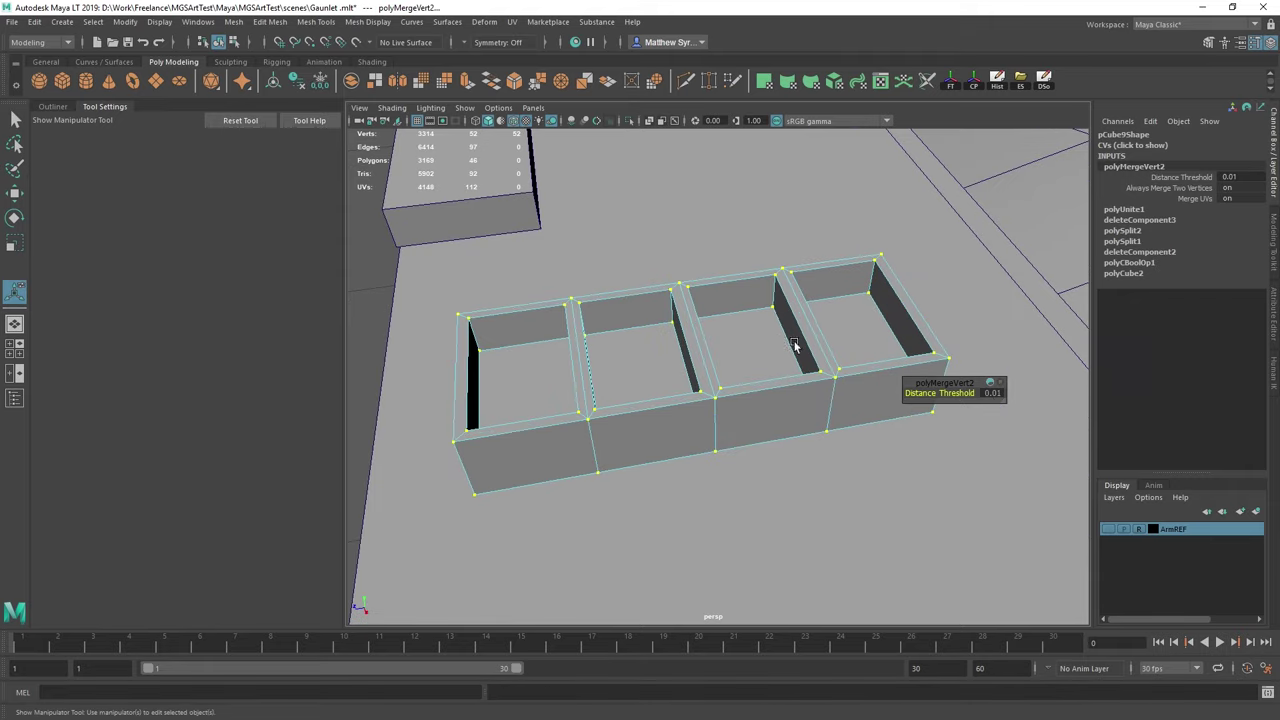
alt+middle_drag(795, 345, 717, 429)
scroll(863, 386, up, 3)
alt+drag(717, 429, 772, 408)
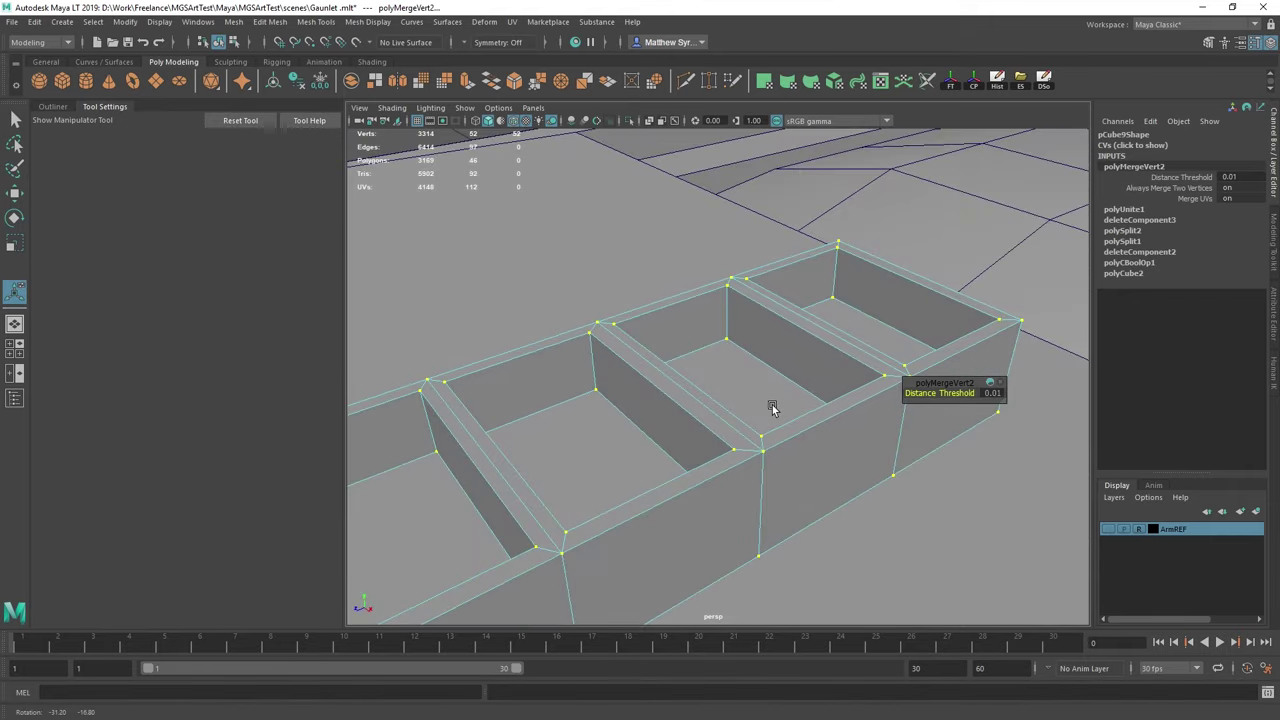
scroll(772, 408, down, 6)
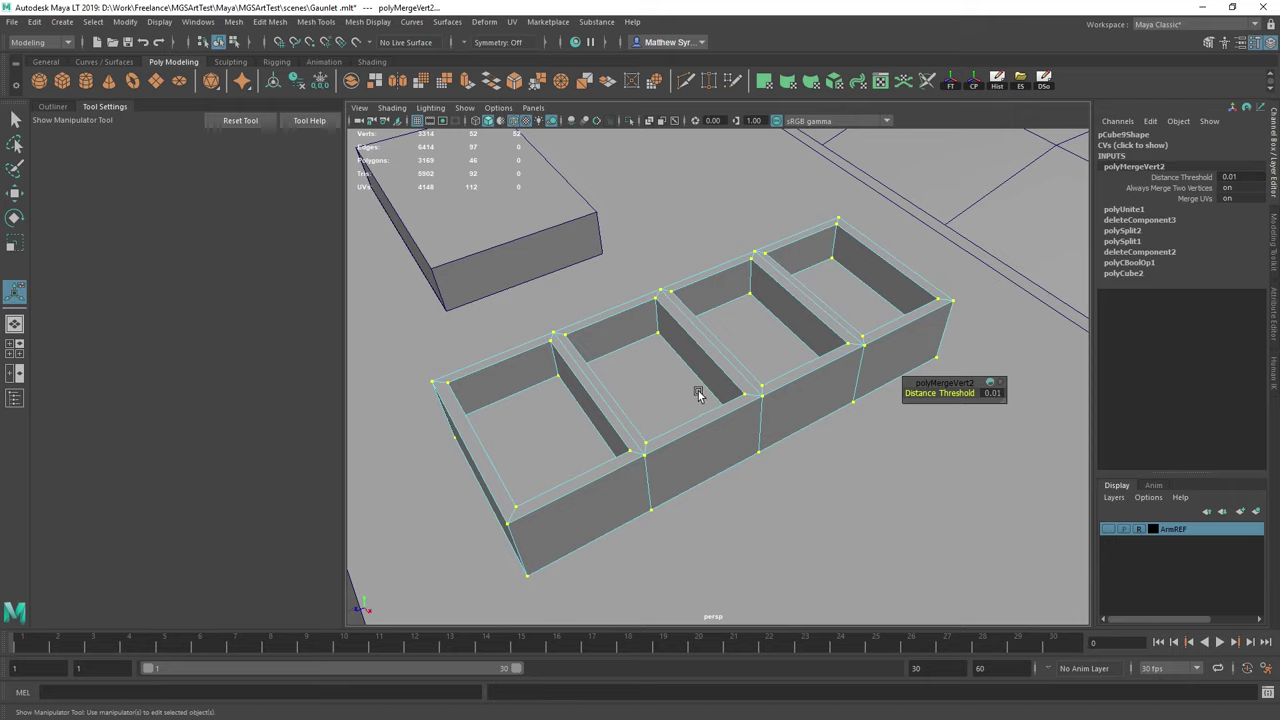
alt+drag(685, 393, 634, 363)
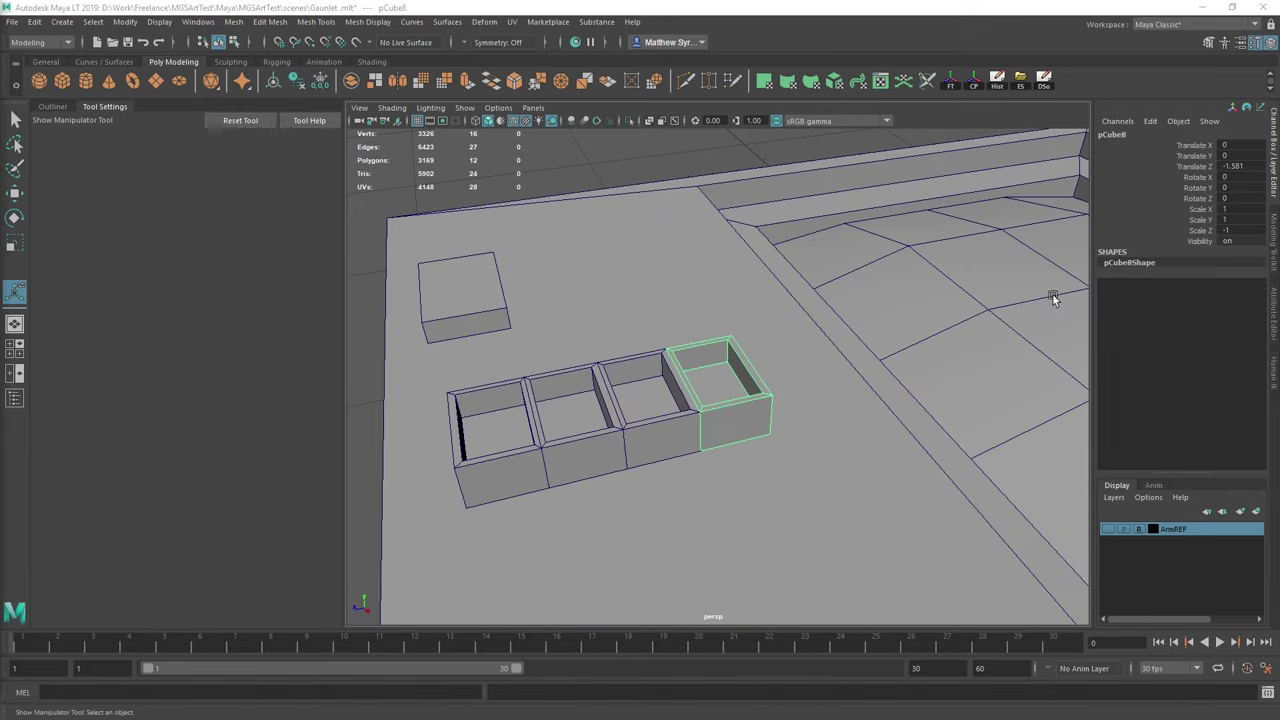
- Select all four separate compartment boxes on the panel and combine them into a single mesh
alt+middle_drag(672, 378, 712, 365)
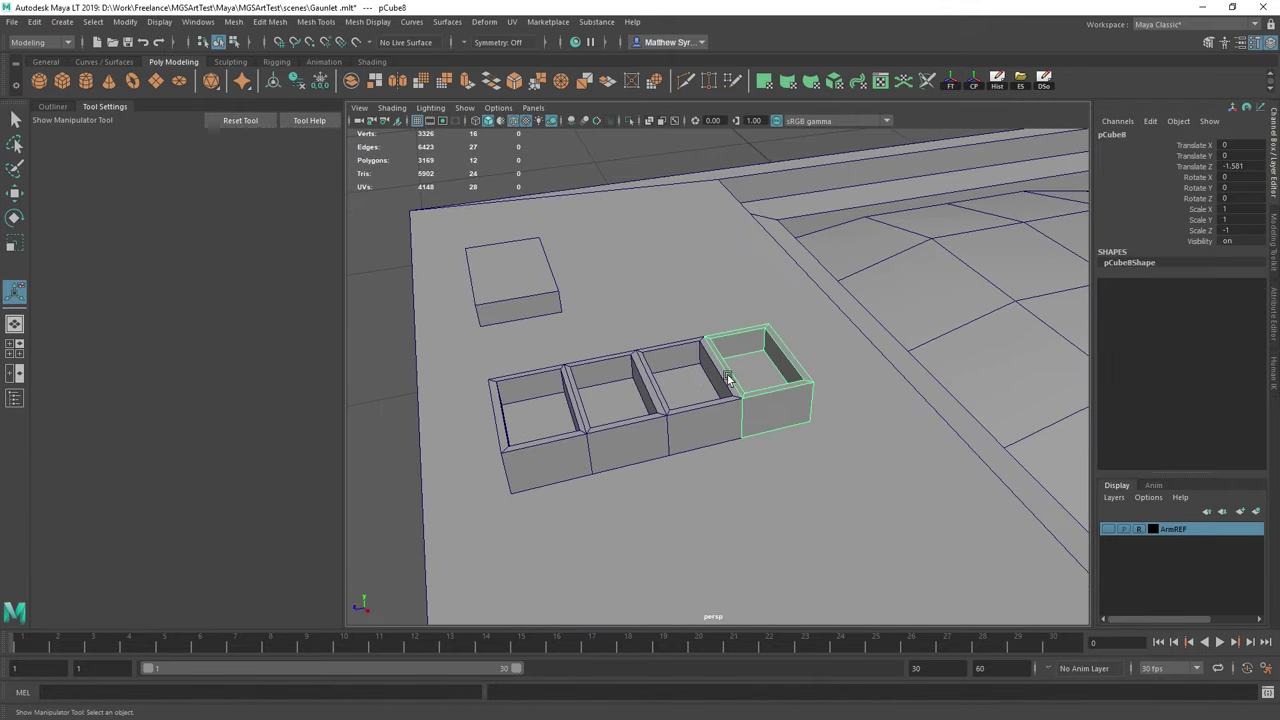
click(651, 413)
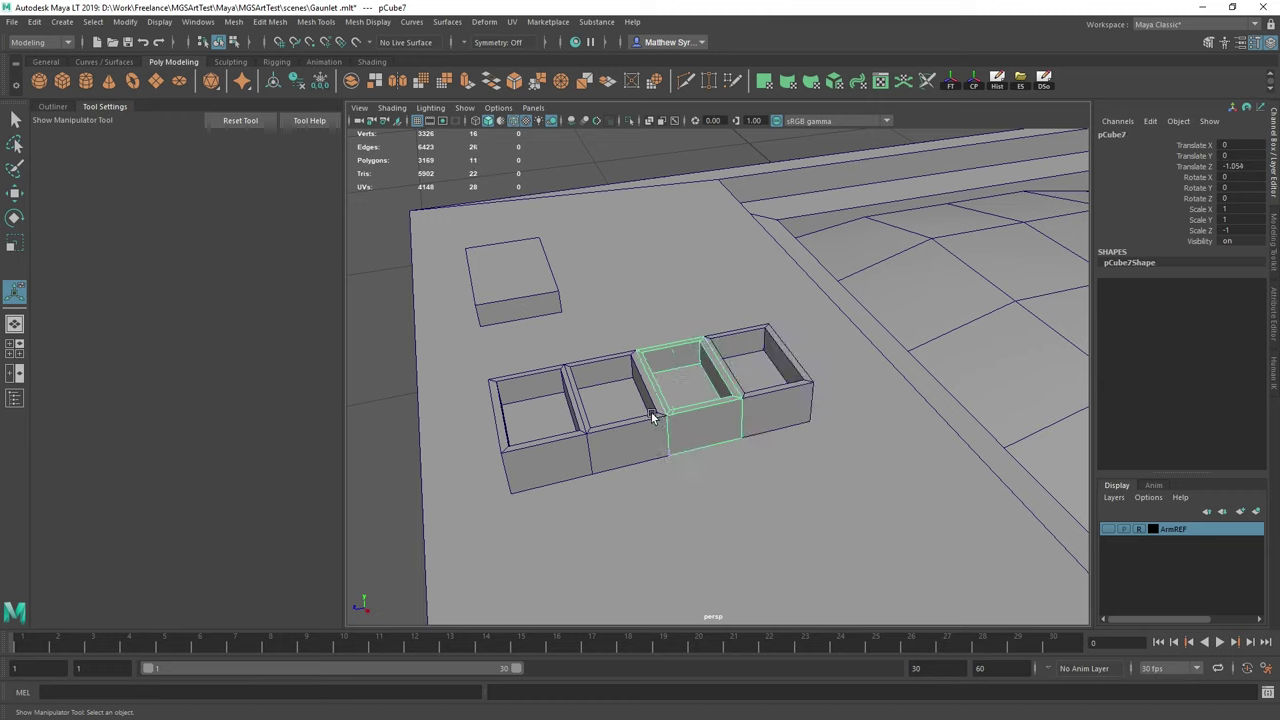
shift+click(558, 420)
shift+right_drag(693, 369, 672, 605)
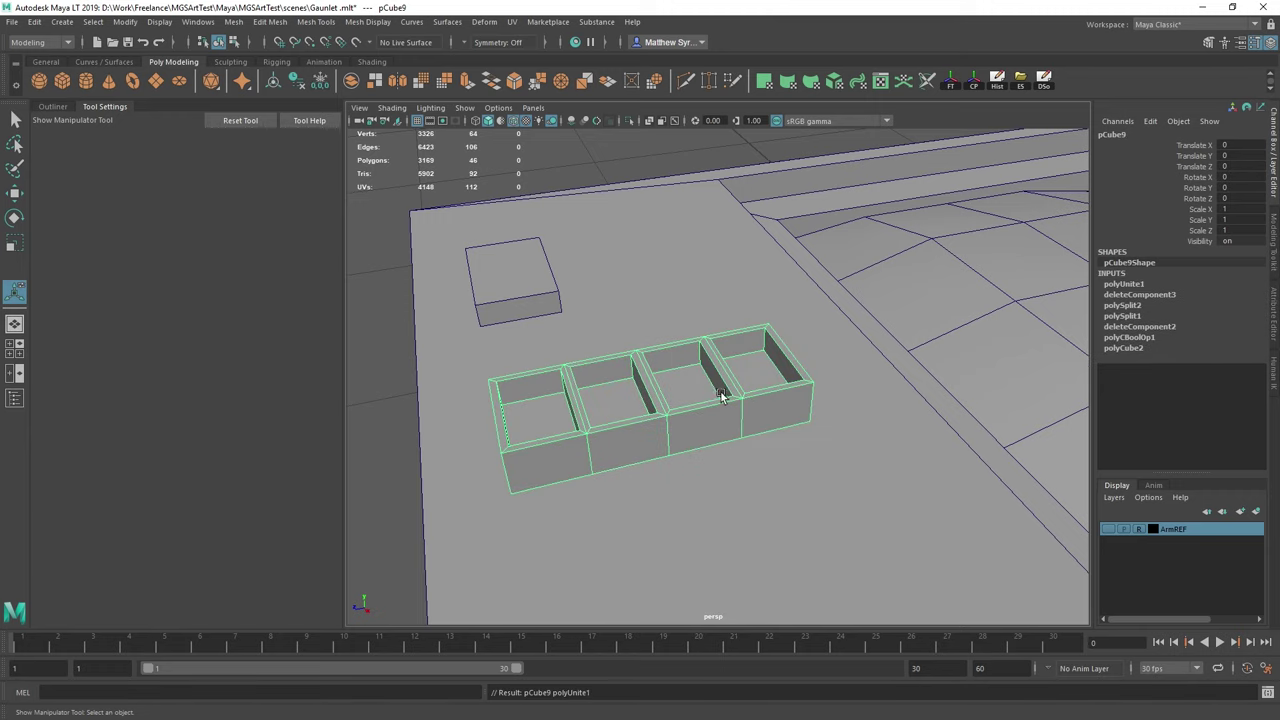
- Select every vertex of the combined compartment row and merge them with a distance threshold of 0.01
right_drag(737, 340, 648, 346)
drag(442, 278, 917, 562)
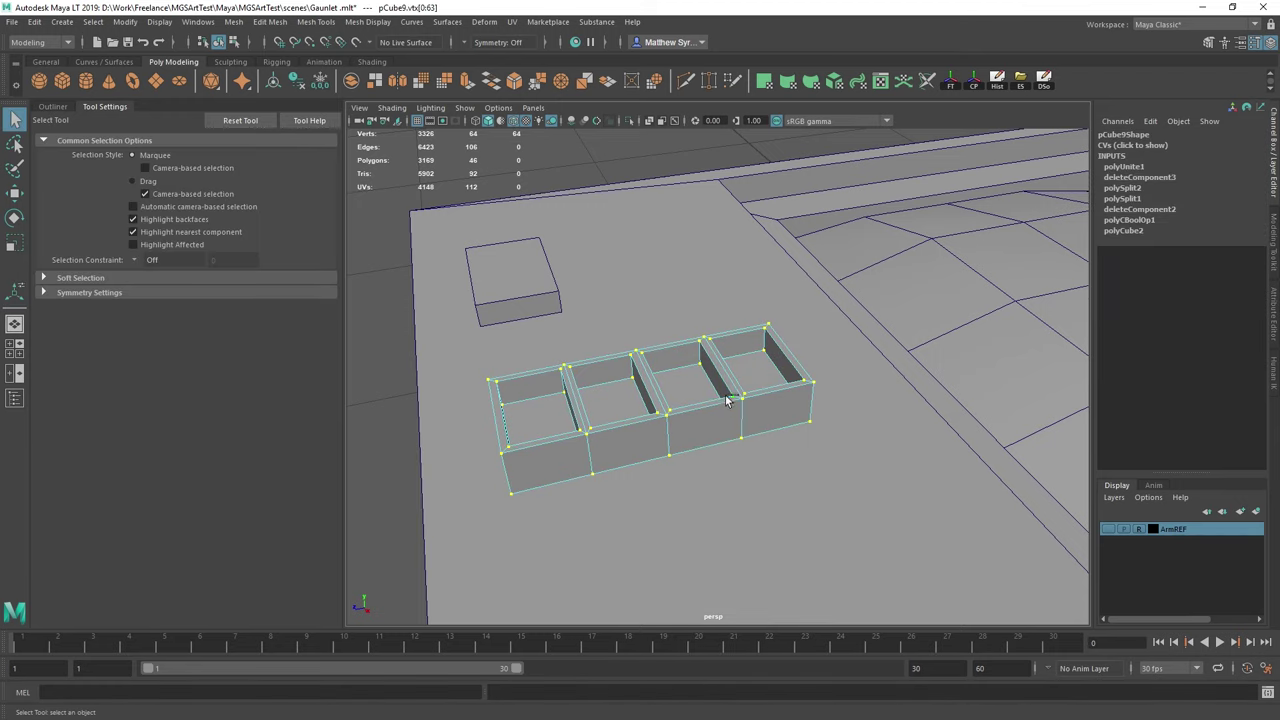
shift+right_drag(727, 399, 773, 294)
scroll(700, 395, up, 2)
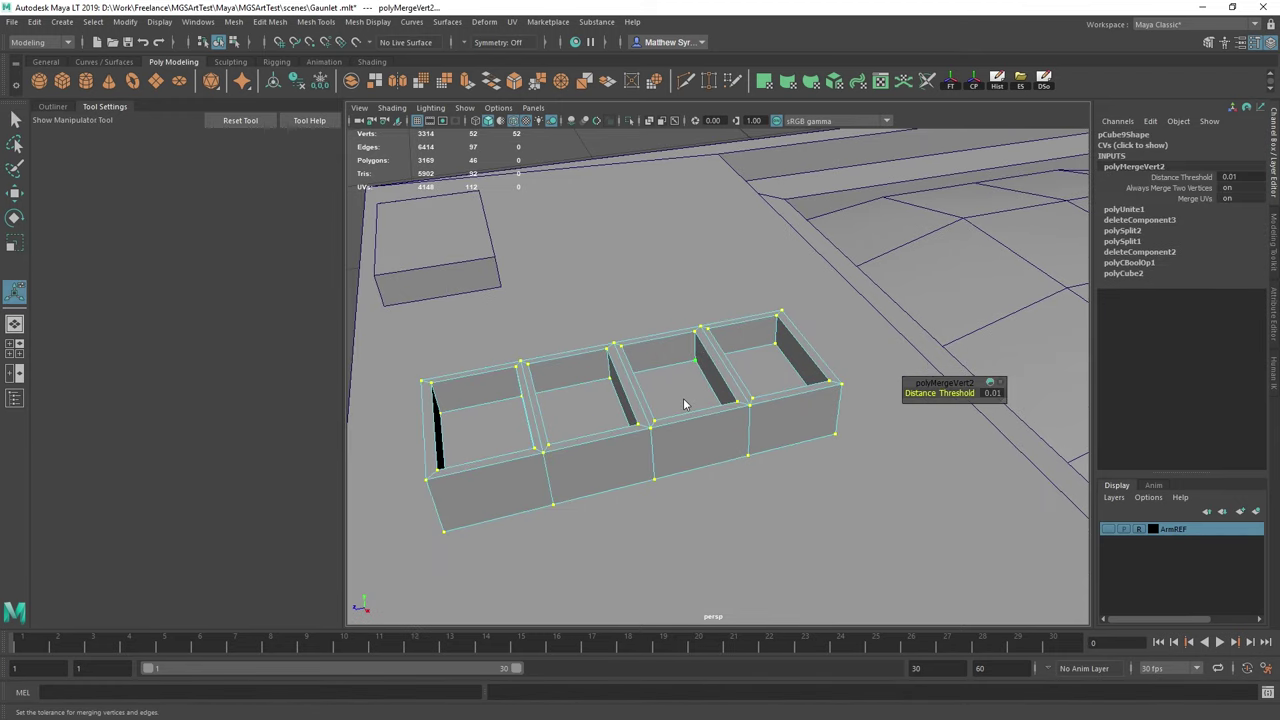
- Snap the pivot of the merged compartment row to the bottom vertex of its near corner
right_drag(686, 403, 735, 325)
key(w)
scroll(703, 409, down, 3)
alt+middle_drag(703, 409, 751, 385)
scroll(745, 380, up, 2)
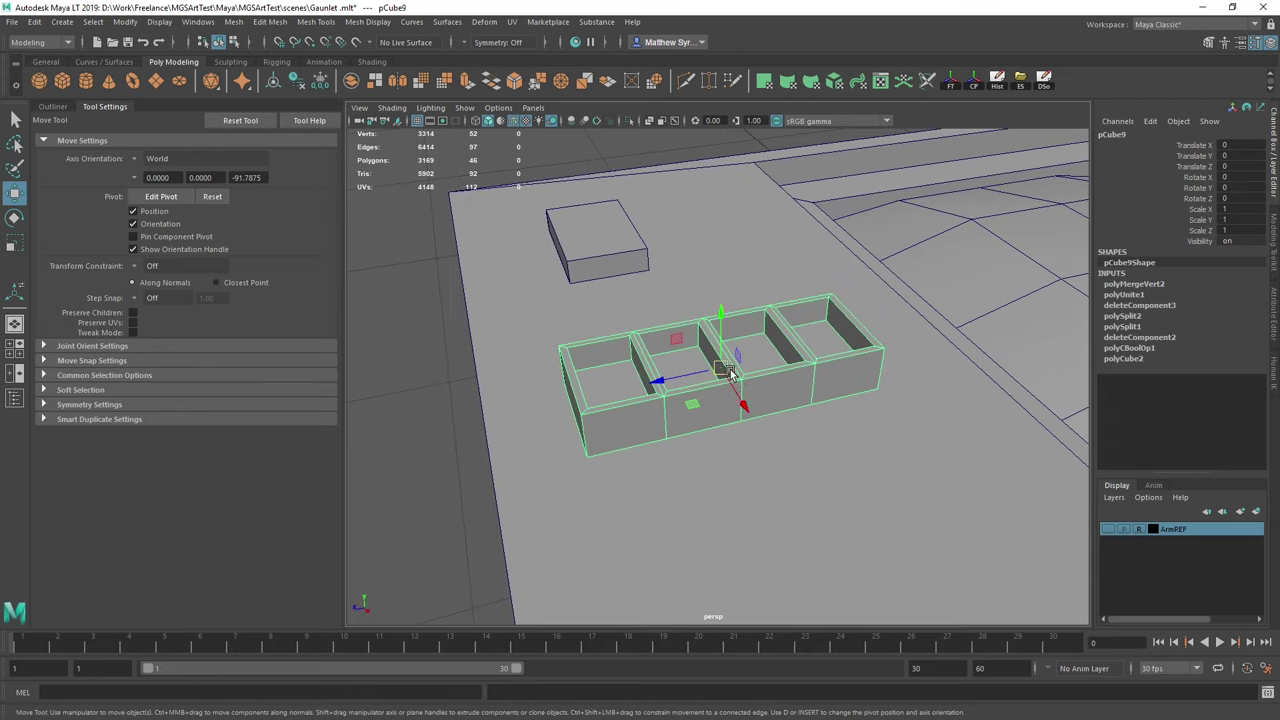
key(d)
key(v)
drag(724, 368, 597, 460)
key(d)
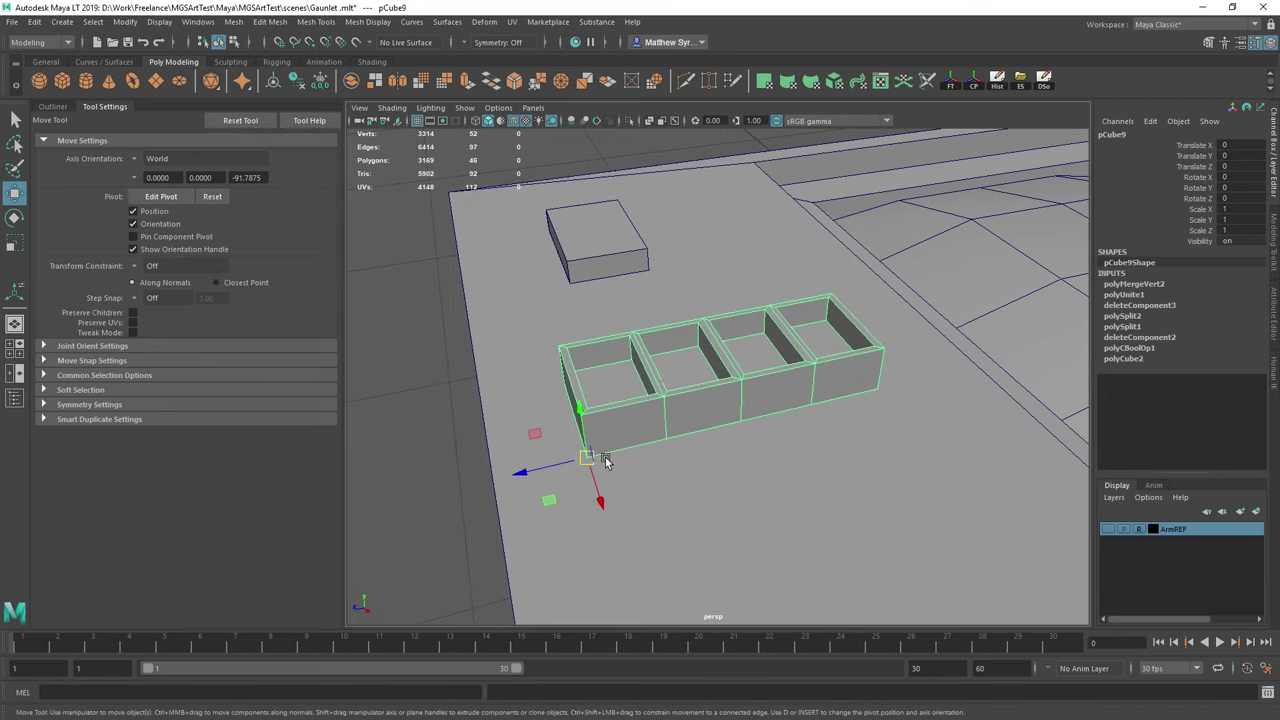
- Scale the compartment row from its corner pivot to about 1.407 in X and Z and 0.873 in Y
scroll(650, 424, up, 1)
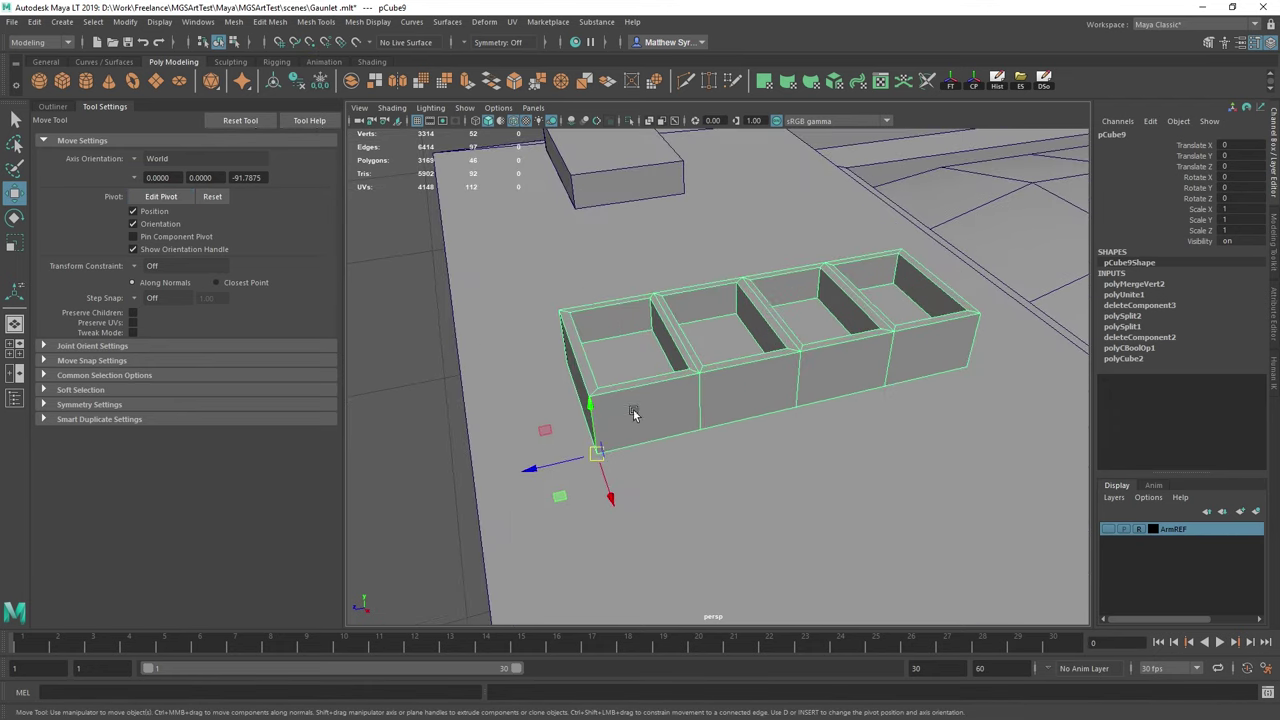
scroll(620, 452, down, 3)
alt+middle_drag(674, 394, 657, 434)
key(e)
key(r)
drag(632, 463, 743, 449)
drag(628, 417, 629, 437)
alt+drag(657, 367, 677, 371)
alt+middle_drag(677, 371, 650, 405)
- Select the inner rim edge loops of all four compartments and bevel them with a fraction of 0.1
right_drag(672, 339, 676, 377)
click(672, 376)
click(652, 402)
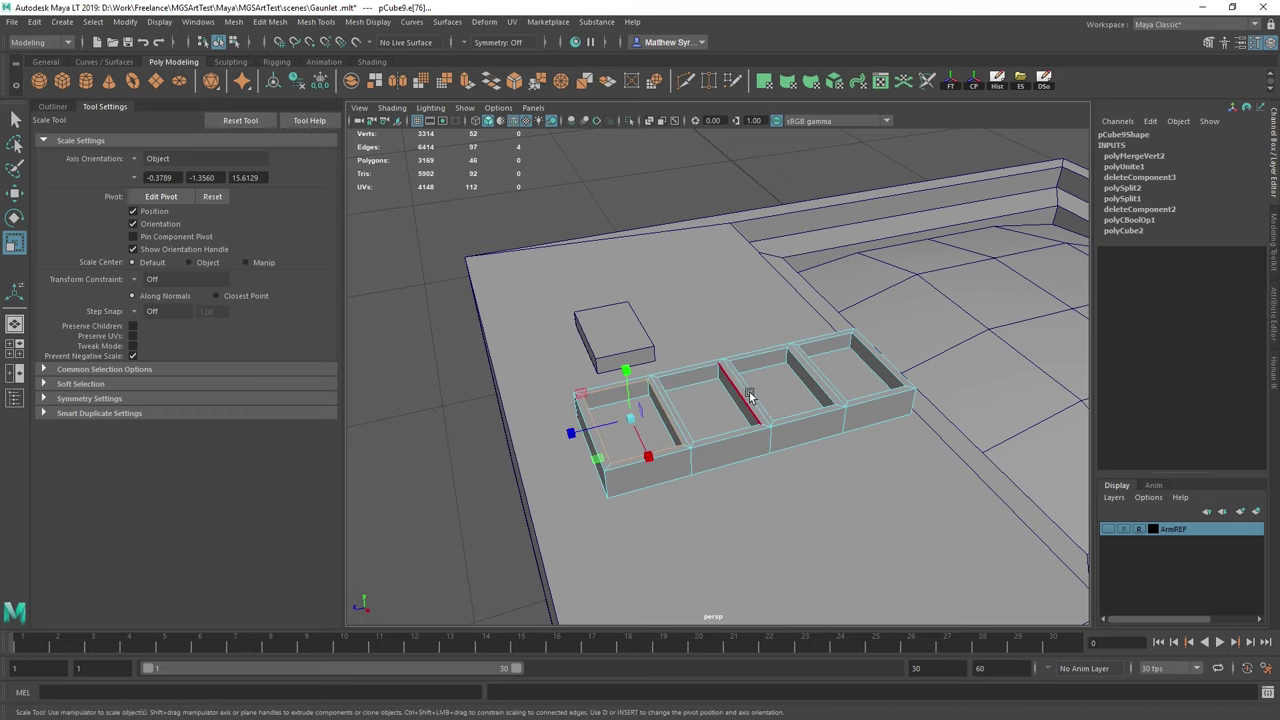
key(ctrl+z)
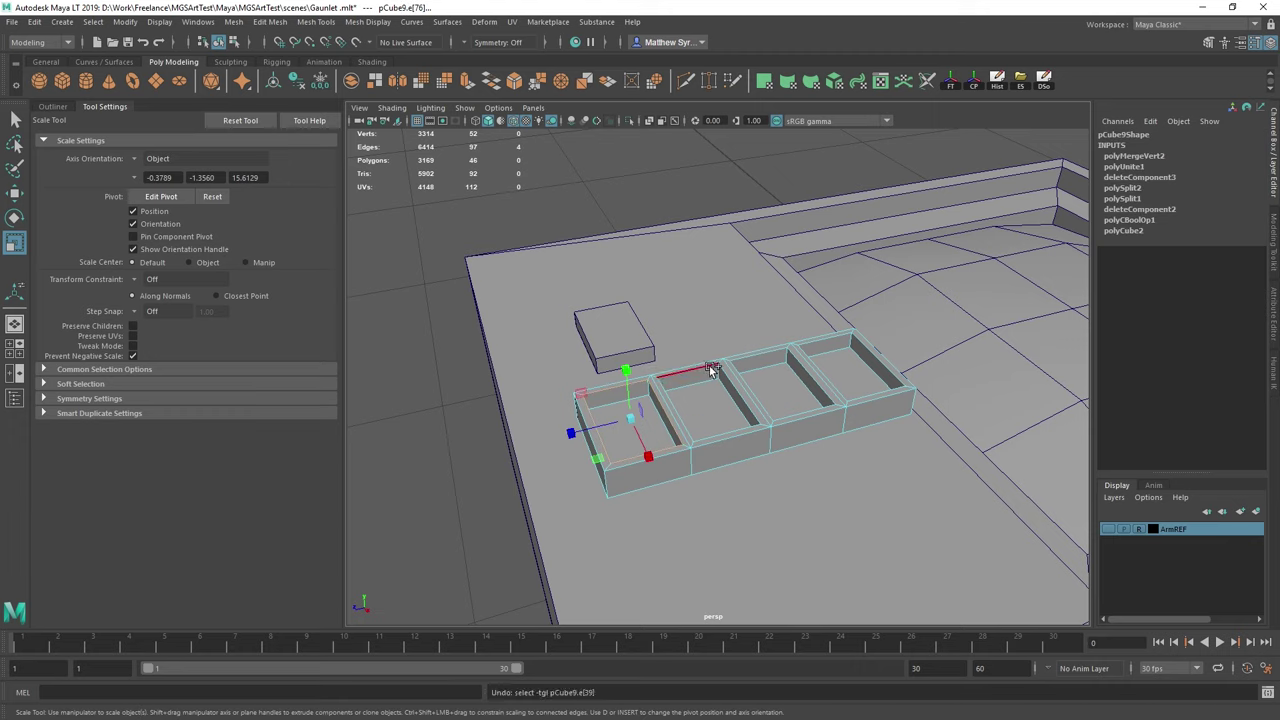
shift+double_click(783, 370)
shift+double_click(864, 346)
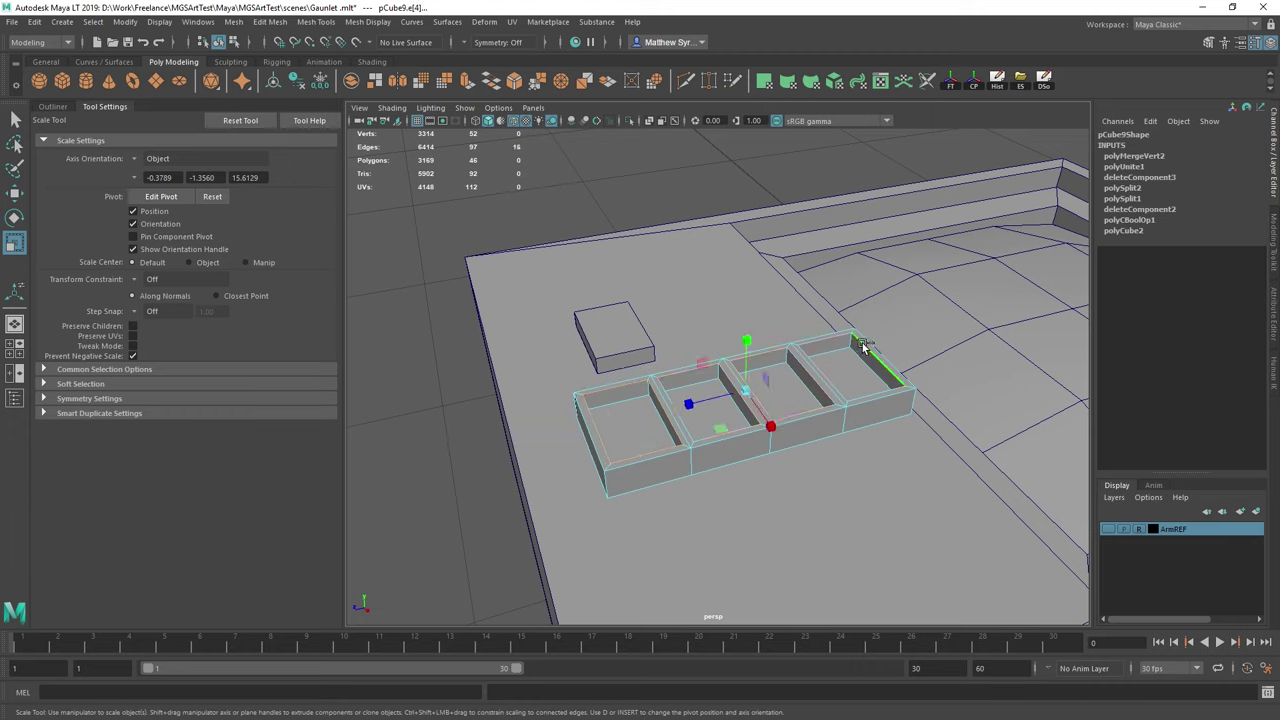
shift+right_drag(830, 355, 910, 348)
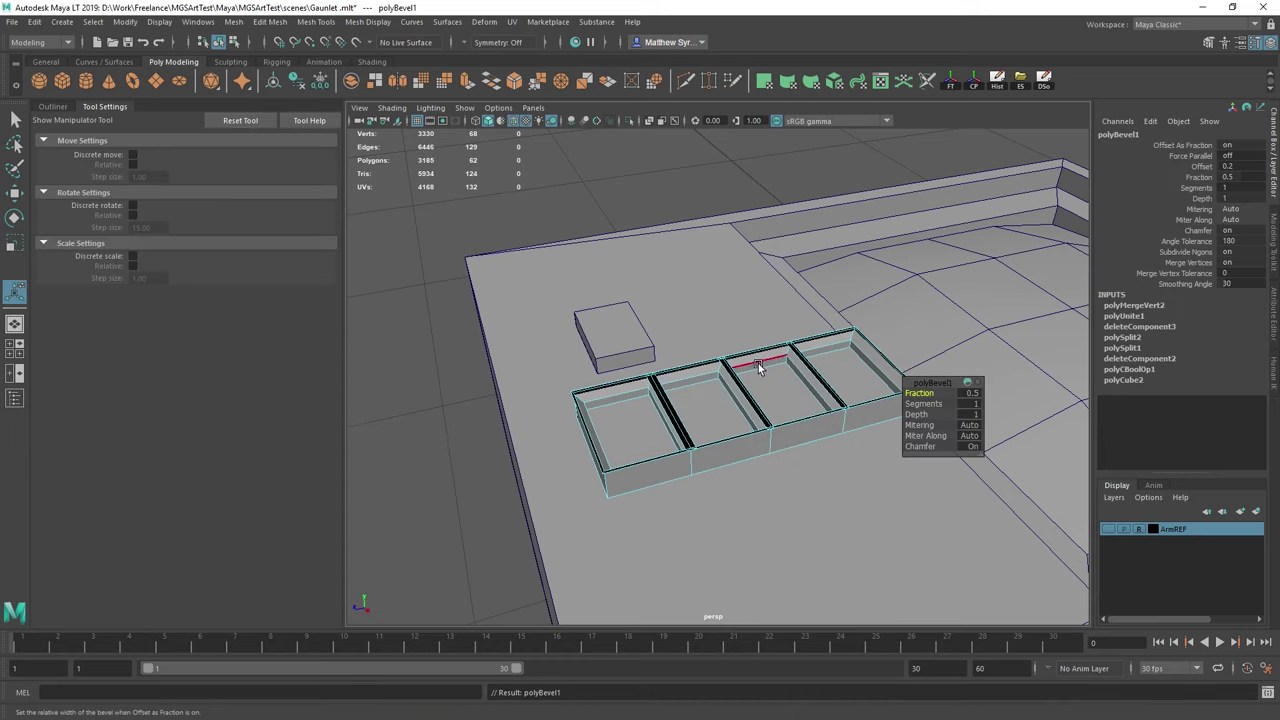
text(.1)
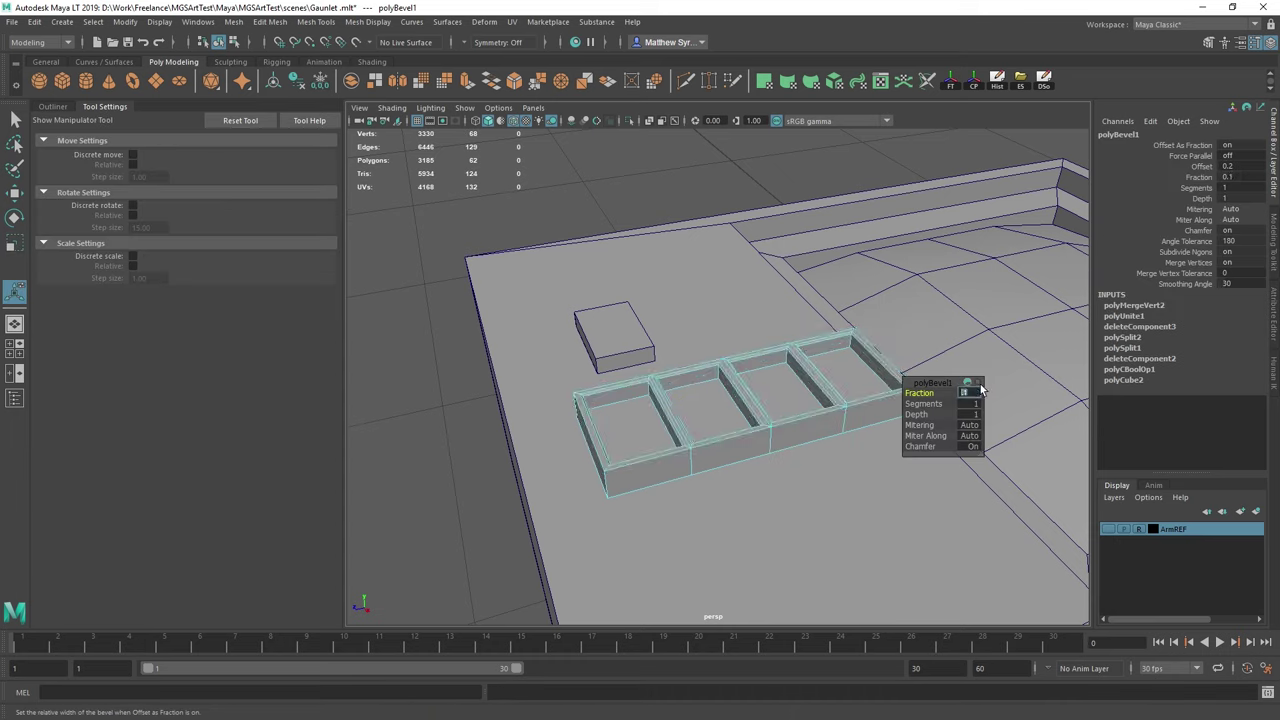
- Freeze the compartment row's transformations, center its pivot and delete its history
right_drag(775, 393, 843, 318)
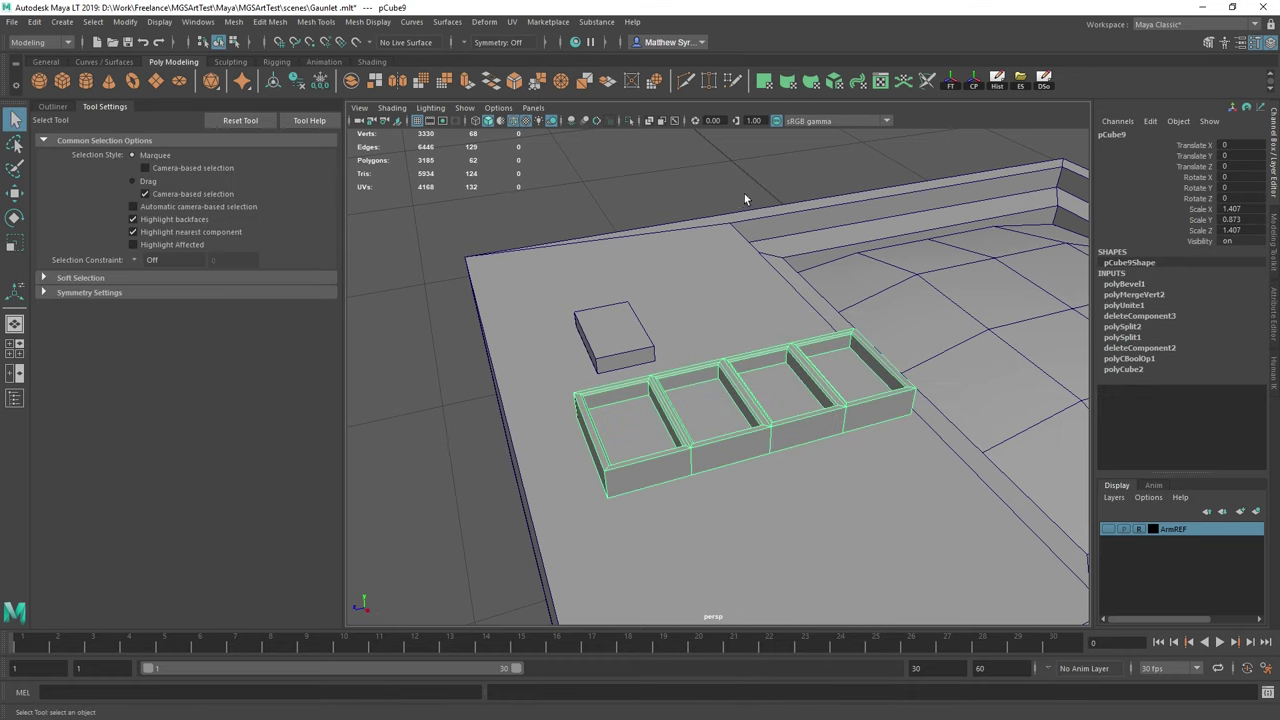
click(952, 86)
click(998, 84)
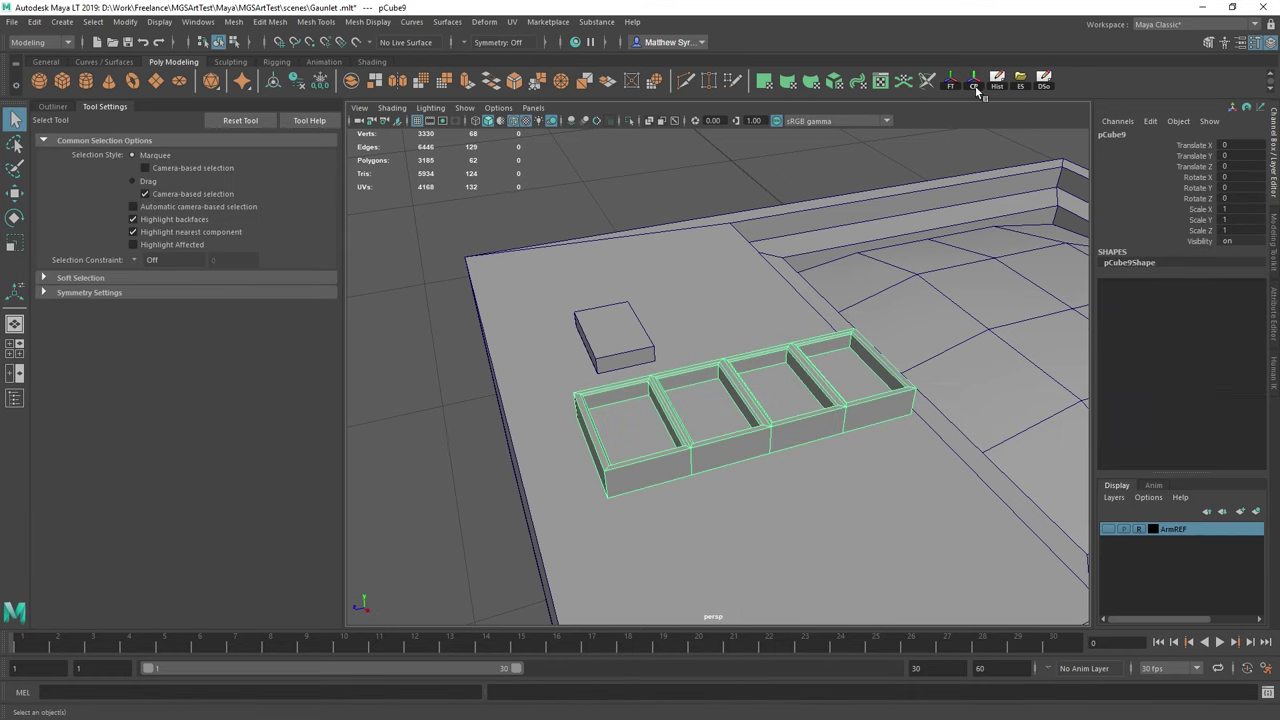
click(722, 178)
scroll(726, 403, down, 3)
click(728, 406)
- Snap the compartment row's pivot to the top vertex of its near corner
alt+drag(622, 308, 689, 309)
key(w)
scroll(786, 423, up, 4)
alt+middle_drag(786, 423, 785, 334)
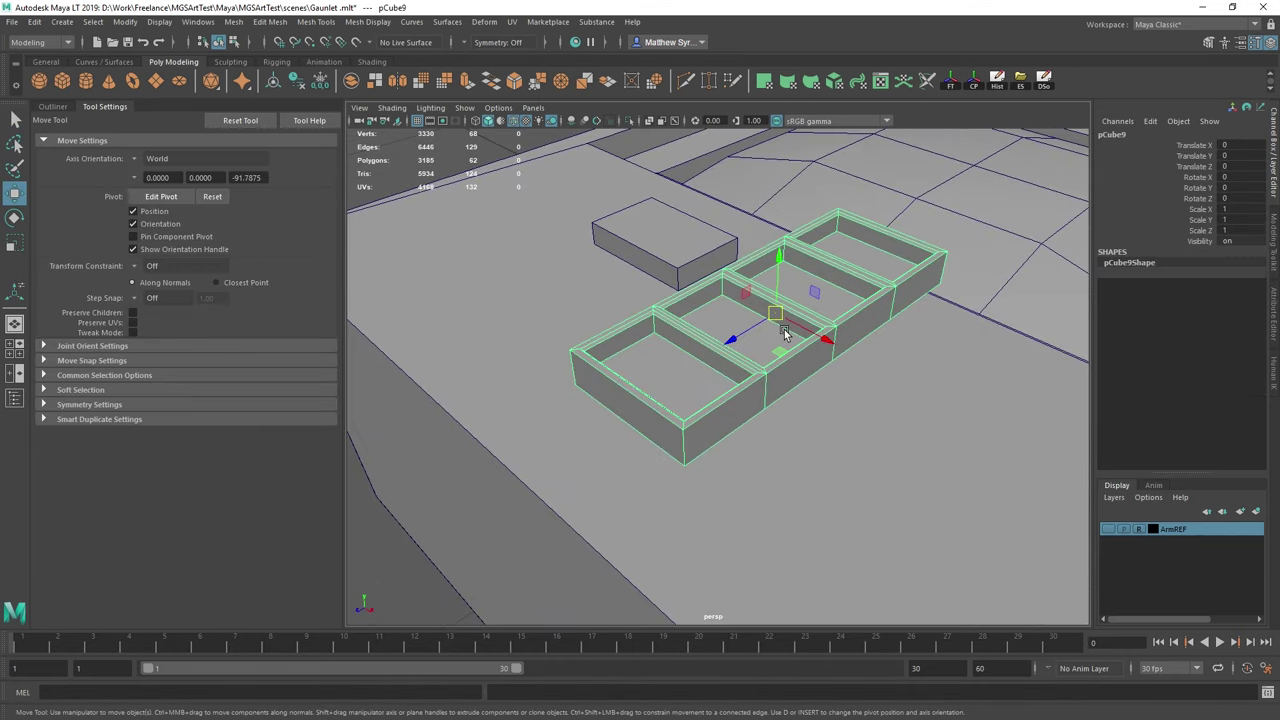
key(d)
drag(773, 318, 697, 410)
scroll(703, 466, down, 4)
key(d)
key(d)
- Delete the housing's flat control panel face beneath the compartment row
alt+middle_drag(866, 323, 534, 577)
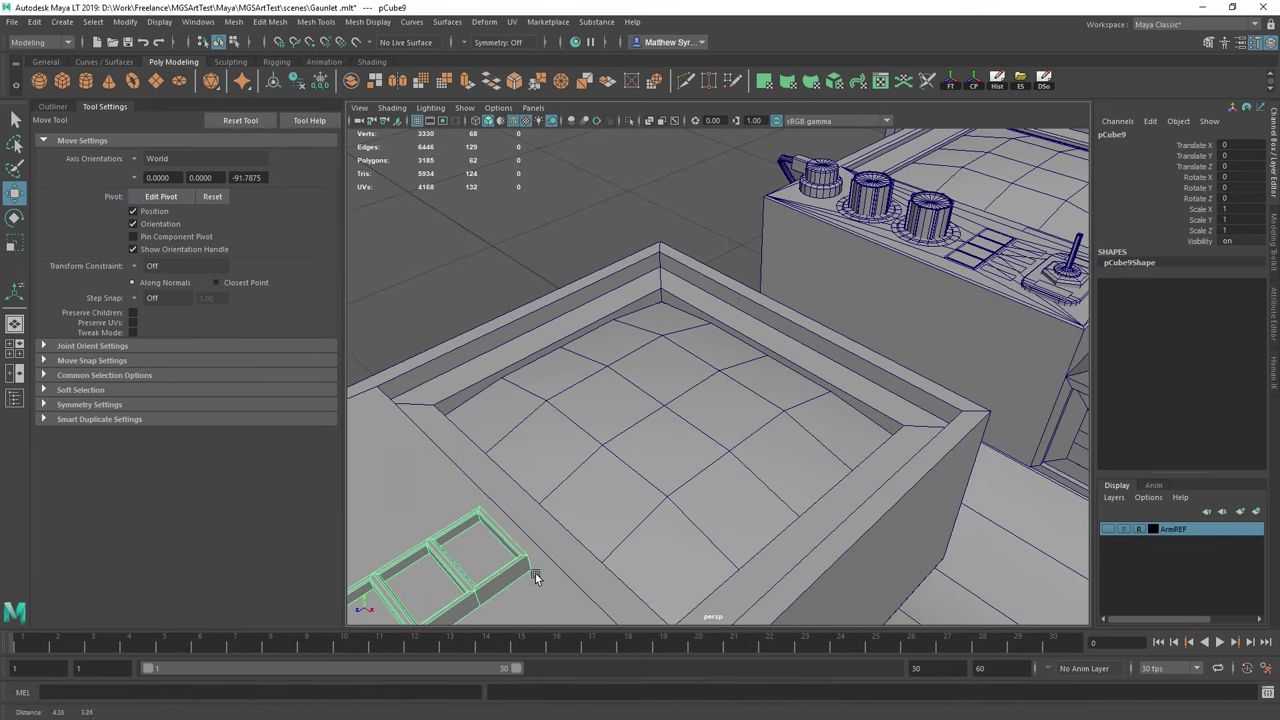
alt+middle_drag(972, 328, 819, 401)
scroll(819, 401, down, 2)
alt+middle_drag(574, 506, 820, 380)
scroll(820, 380, up, 2)
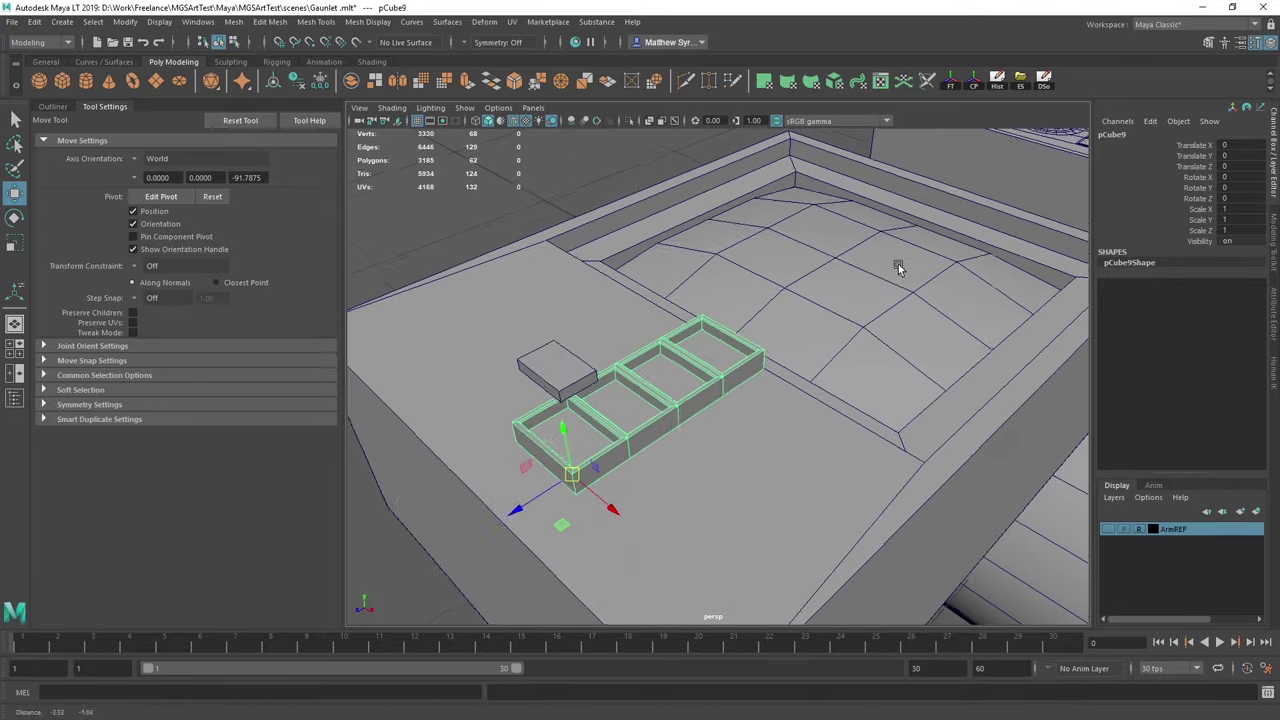
alt+middle_drag(900, 266, 928, 216)
click(793, 379)
right_drag(831, 381, 830, 395)
click(838, 440)
key(Delete)
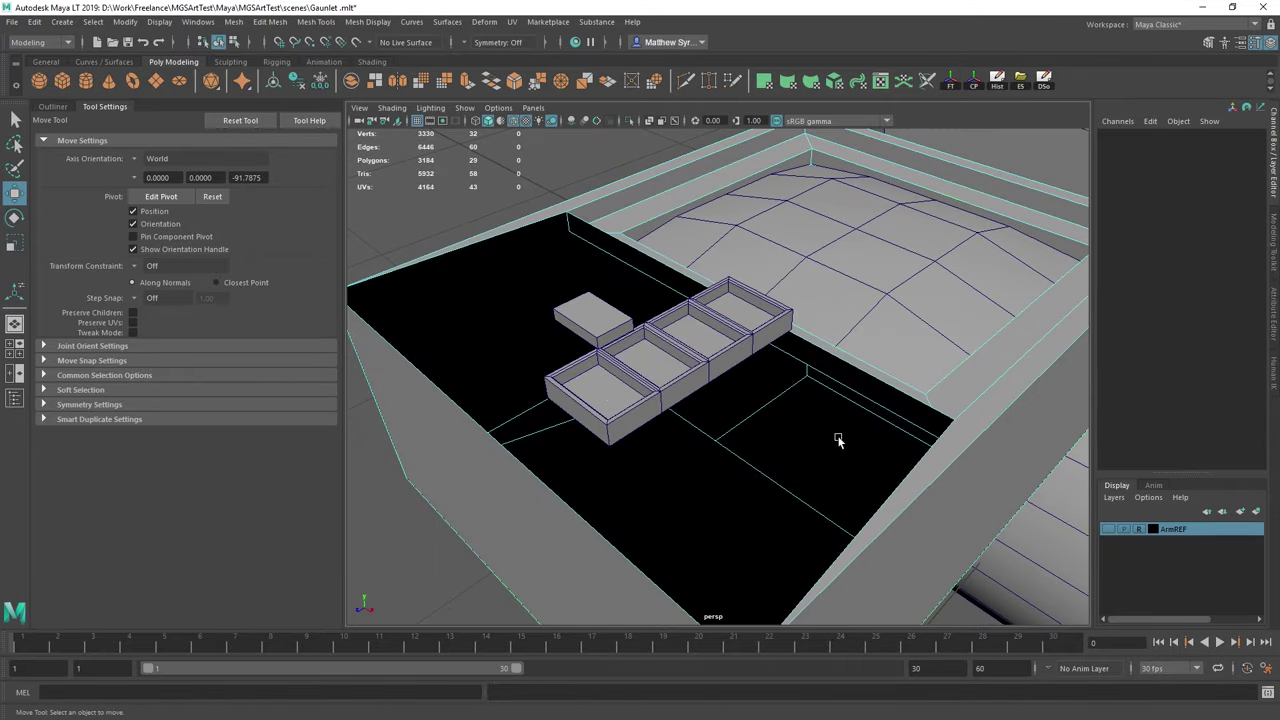
- Snap the compartment row by its pivot corner onto the near top corner of the housing's open panel
click(720, 358)
scroll(721, 358, down, 2)
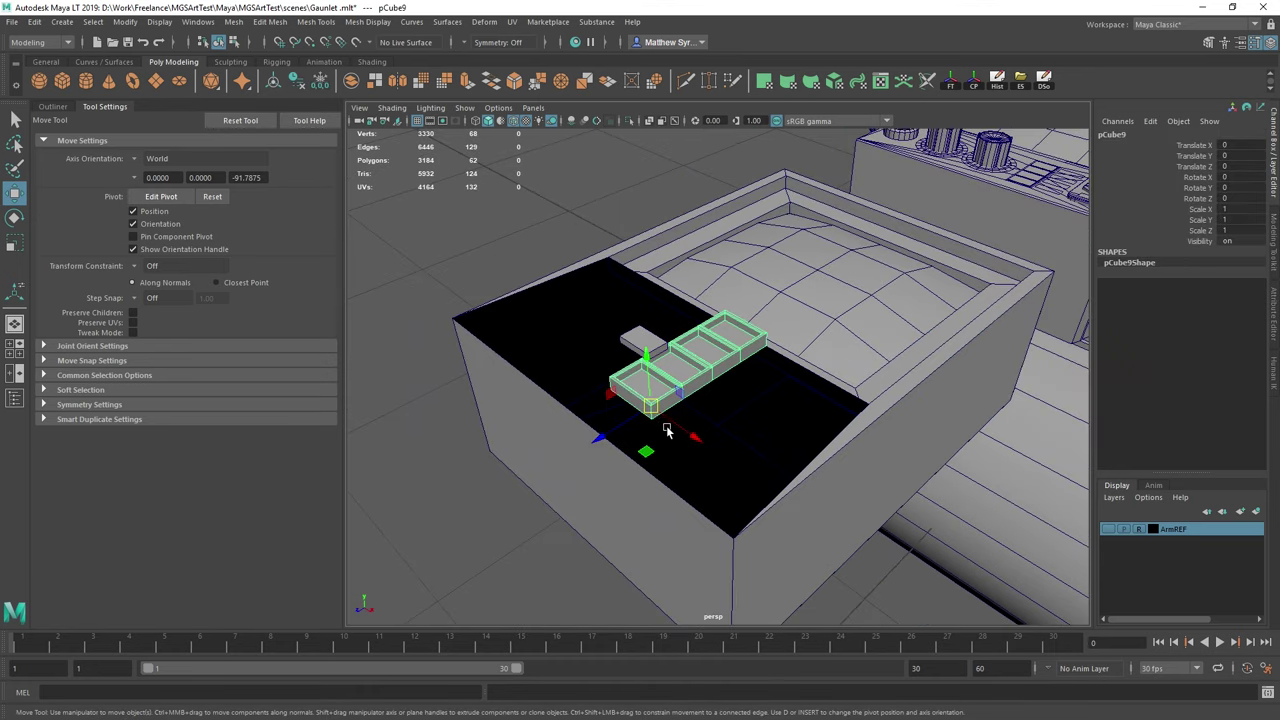
drag(654, 408, 838, 518)
- In the top view, move the compartment row inside the panel opening to about -0.184 in X and 0.11 in Z
key(space)
key(space)
scroll(733, 362, down, 6)
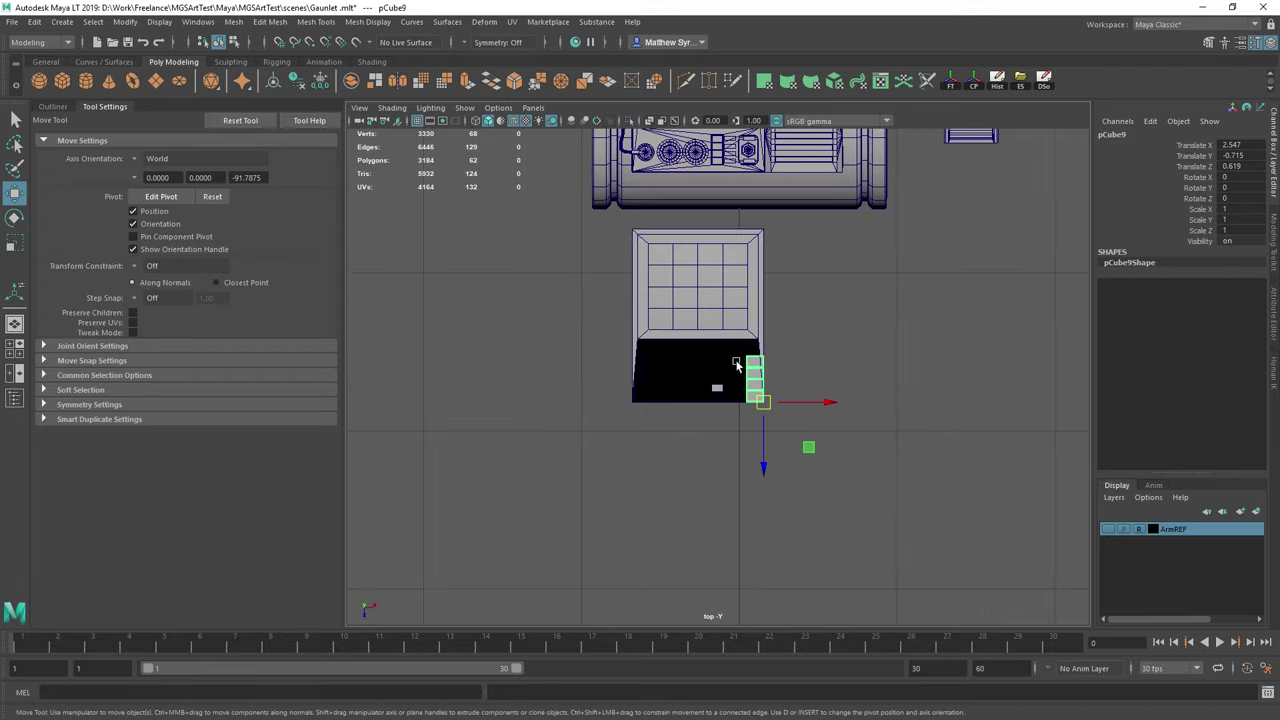
scroll(737, 364, up, 2)
drag(861, 415, 804, 416)
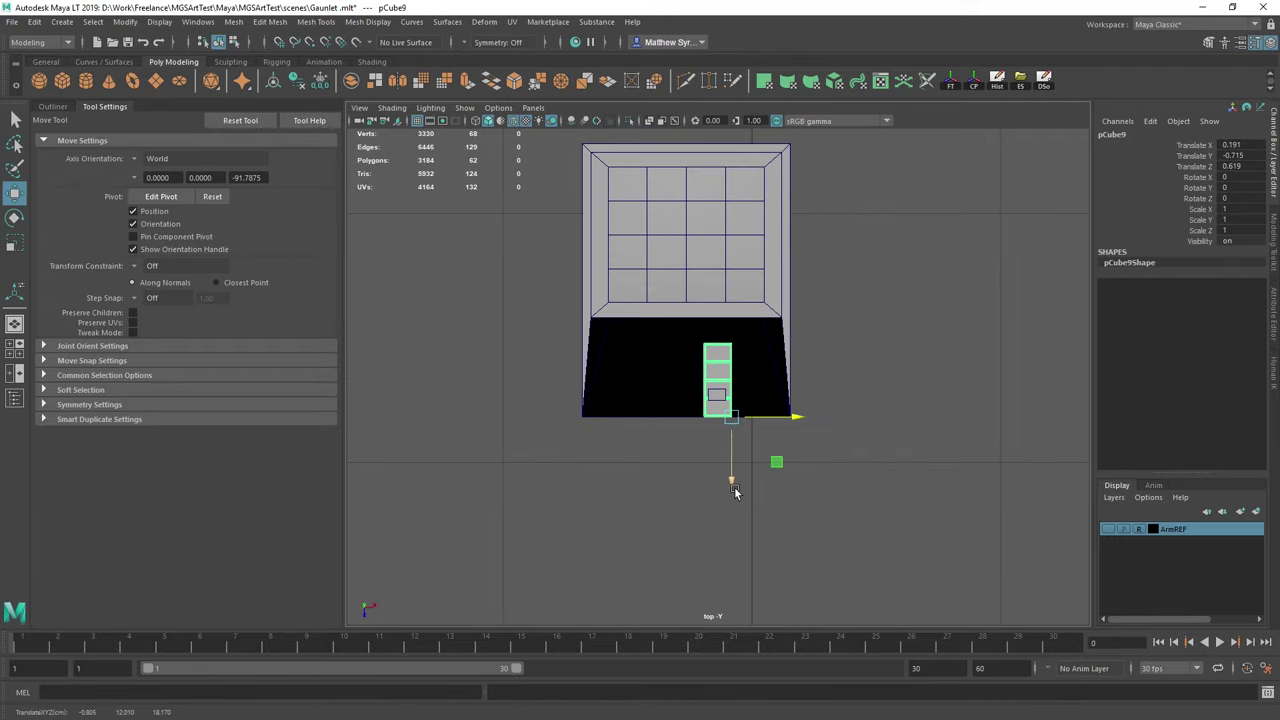
drag(735, 490, 733, 478)
drag(786, 409, 786, 408)
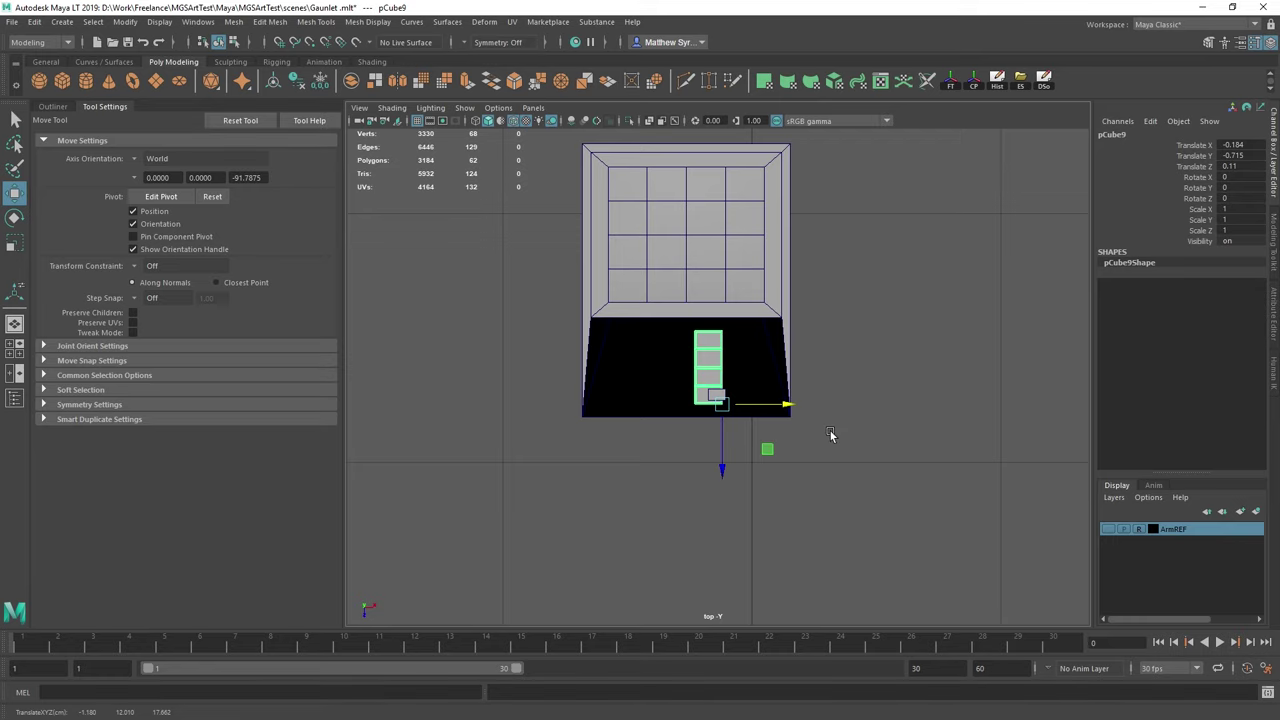
scroll(815, 395, up, 7)
right_drag(728, 317, 726, 261)
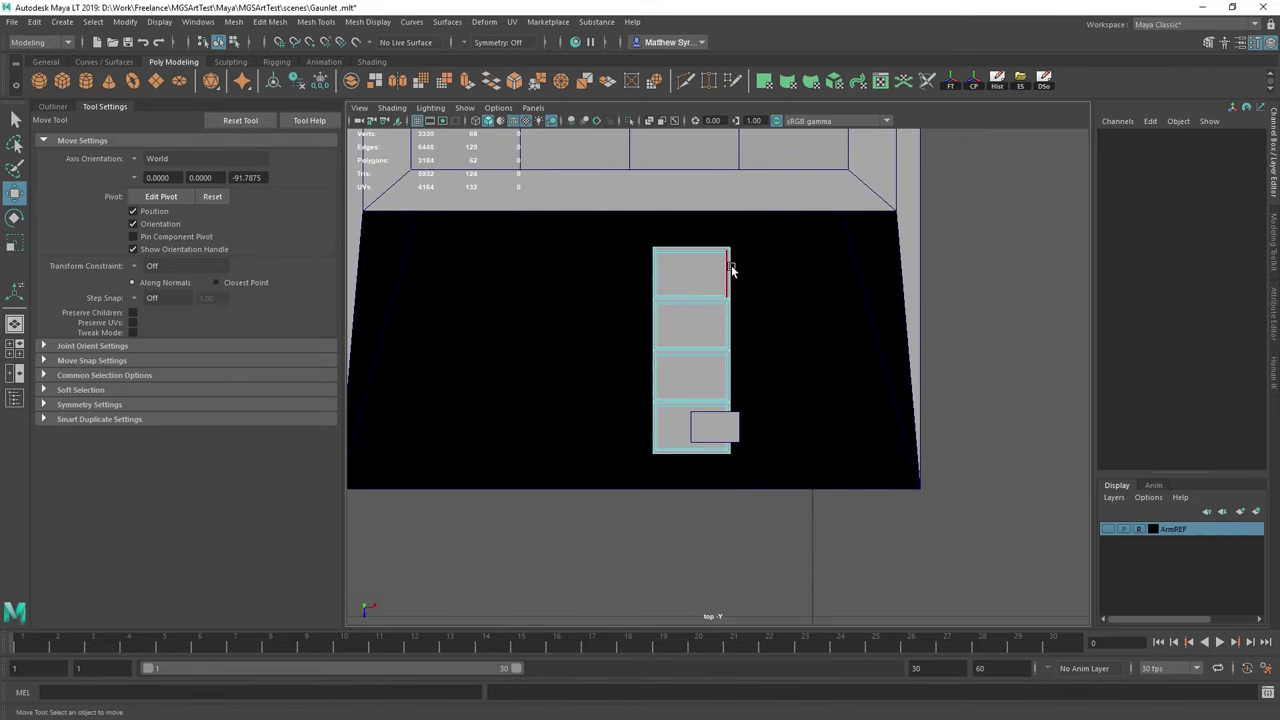
click(735, 273)
- In the perspective view, select all the outer side faces around the compartment row and delete them
key(space)
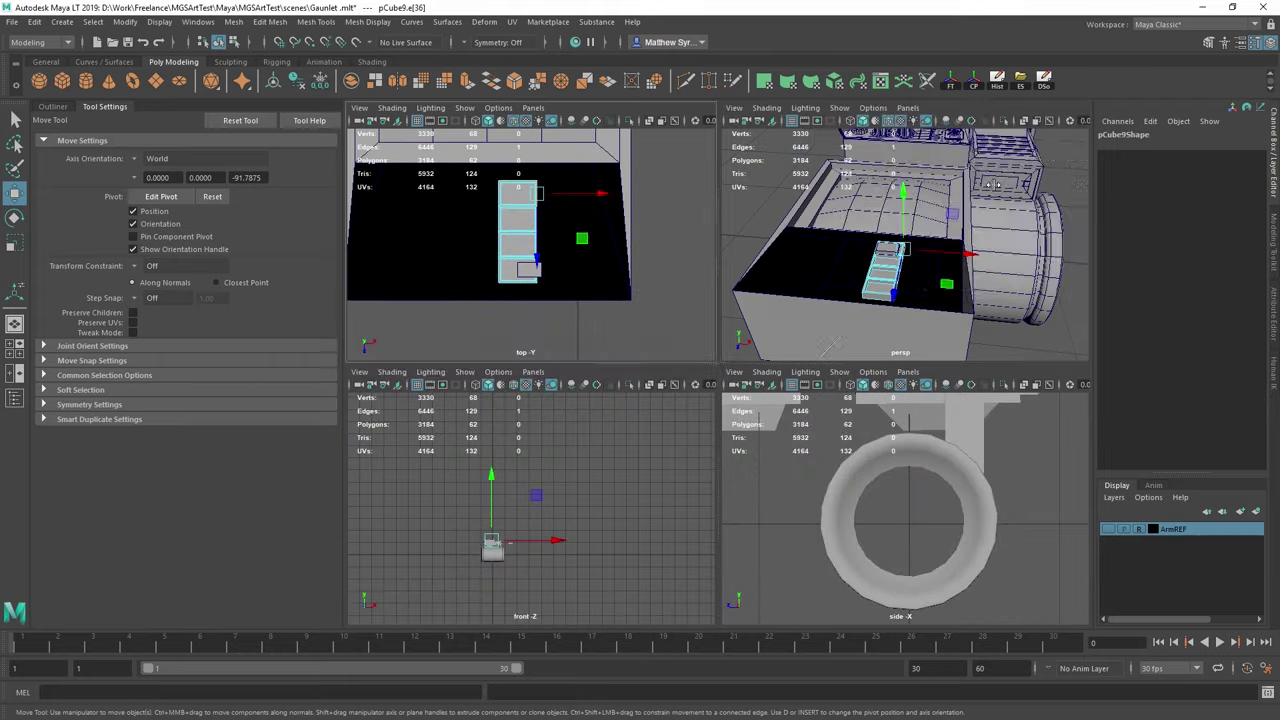
key(space)
alt+drag(850, 368, 699, 407)
scroll(699, 407, up, 4)
alt+middle_drag(699, 407, 731, 351)
key(q)
right_drag(702, 342, 705, 388)
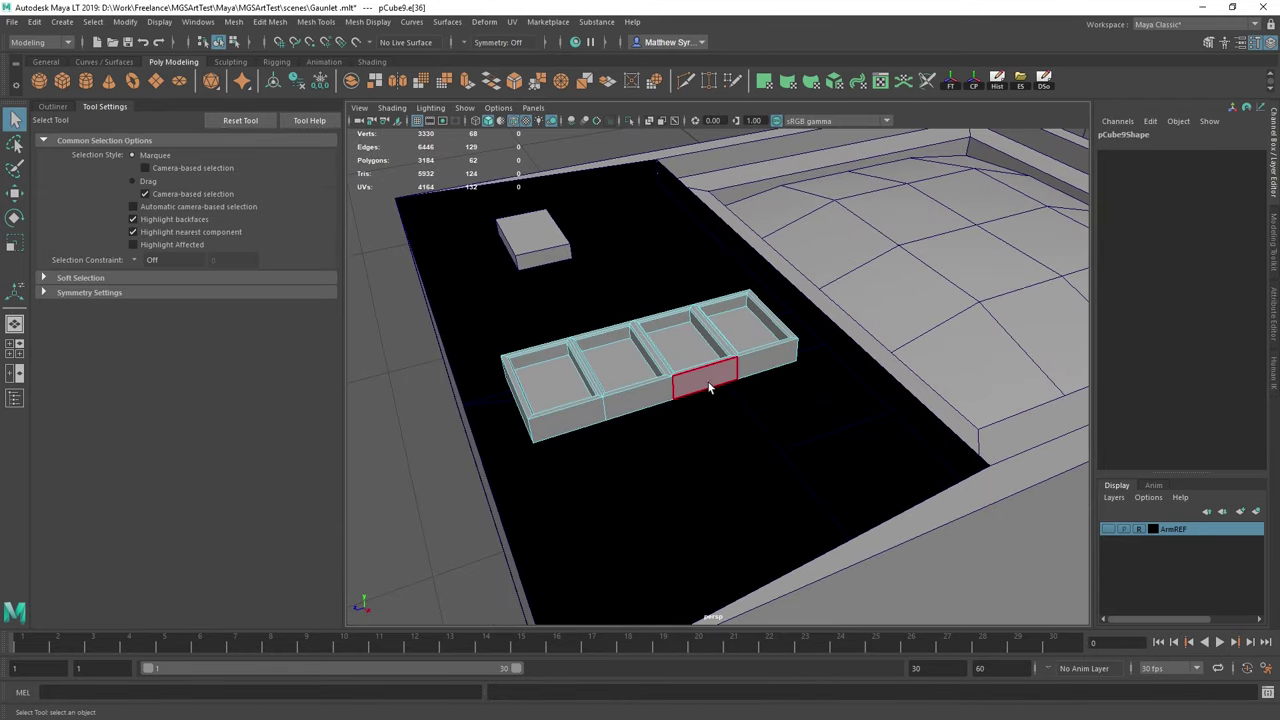
click(709, 384)
shift+click(766, 362)
shift+click(632, 402)
shift+click(570, 419)
alt+drag(488, 388, 805, 479)
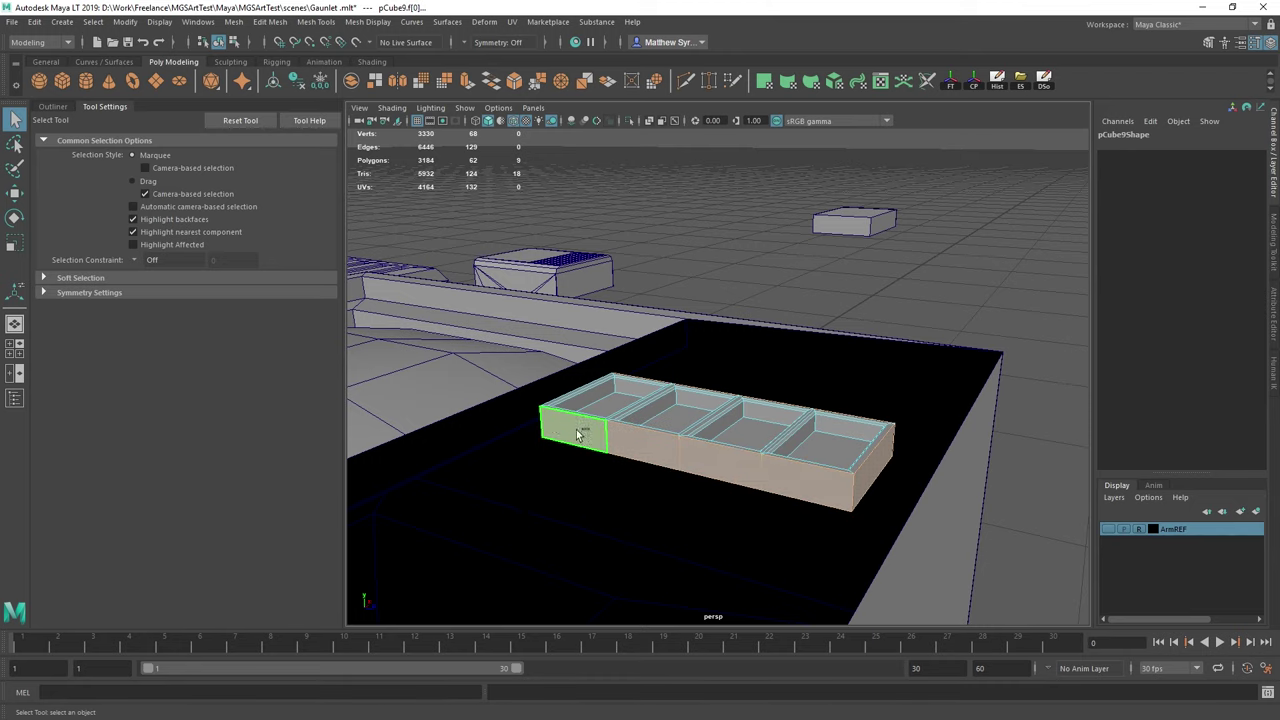
alt+drag(576, 432, 706, 440)
key(Delete)
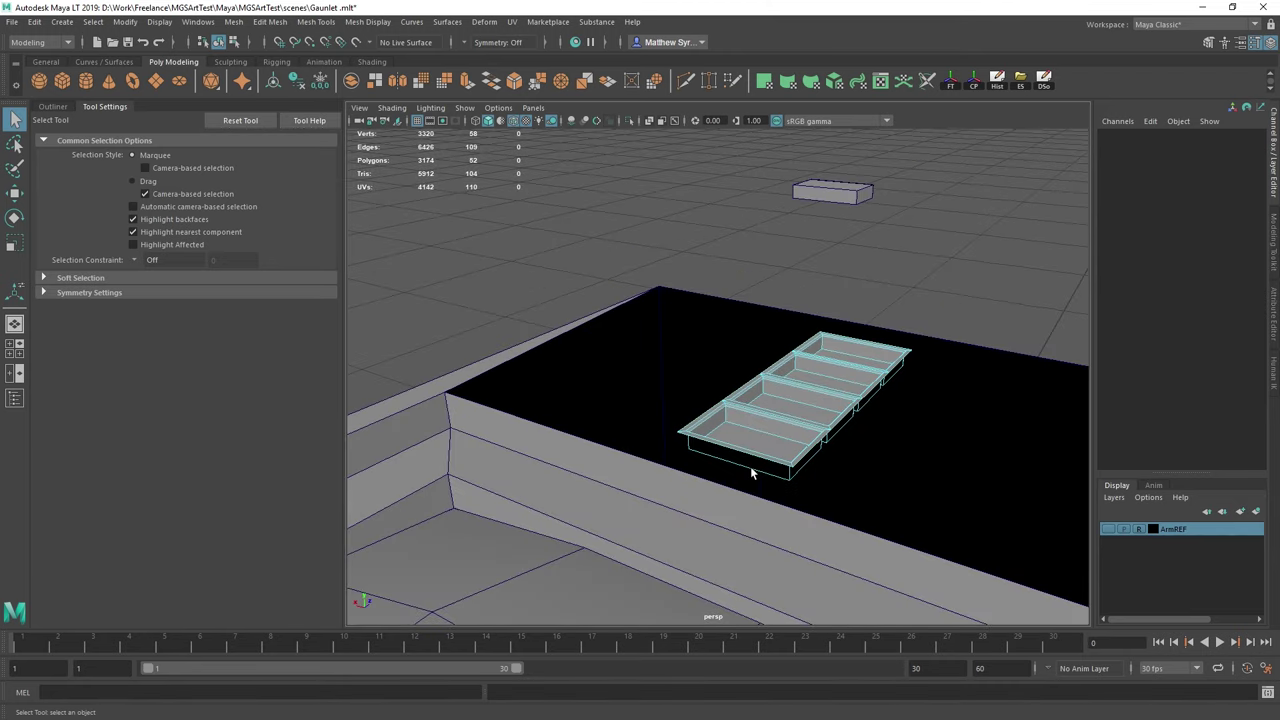
- Extrude the four outer rim edges along one long side of the compartment row and move them outward past the housing's side wall
alt+drag(826, 409, 593, 410)
right_drag(600, 338, 680, 298)
alt+drag(703, 357, 645, 403)
key(w)
alt+middle_drag(645, 403, 667, 380)
right_drag(643, 379, 647, 341)
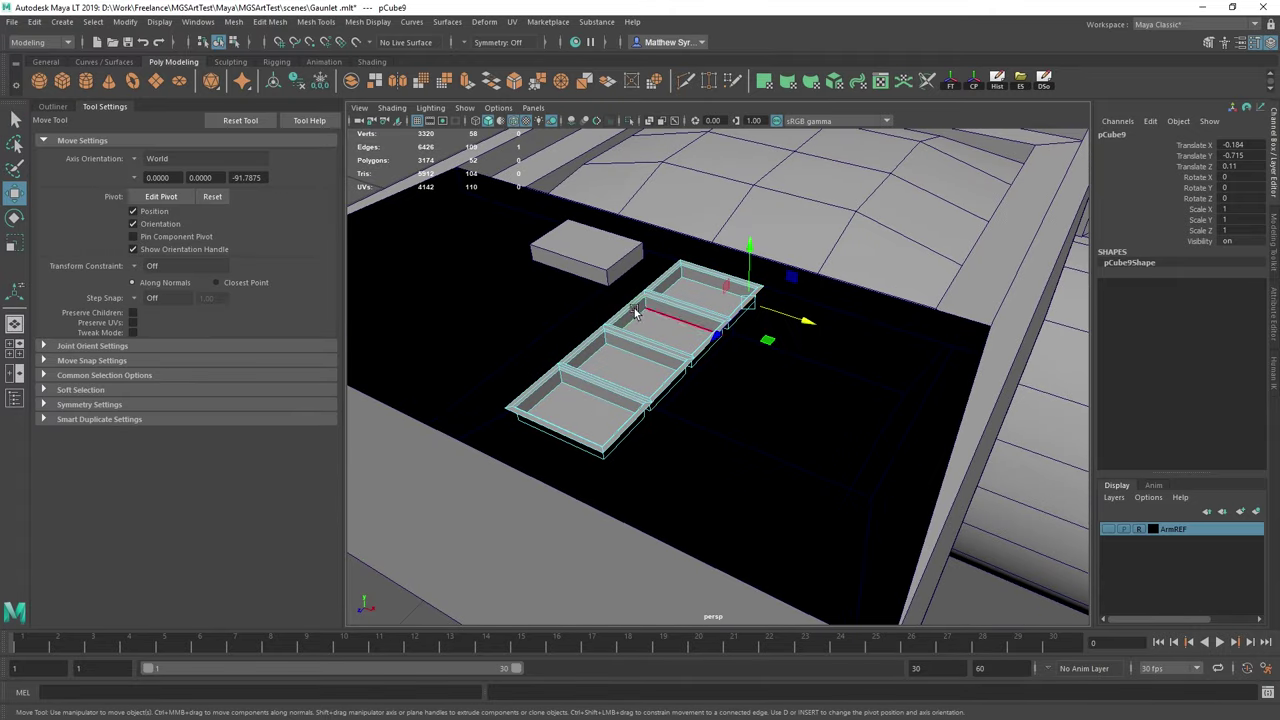
click(619, 311)
key(q)
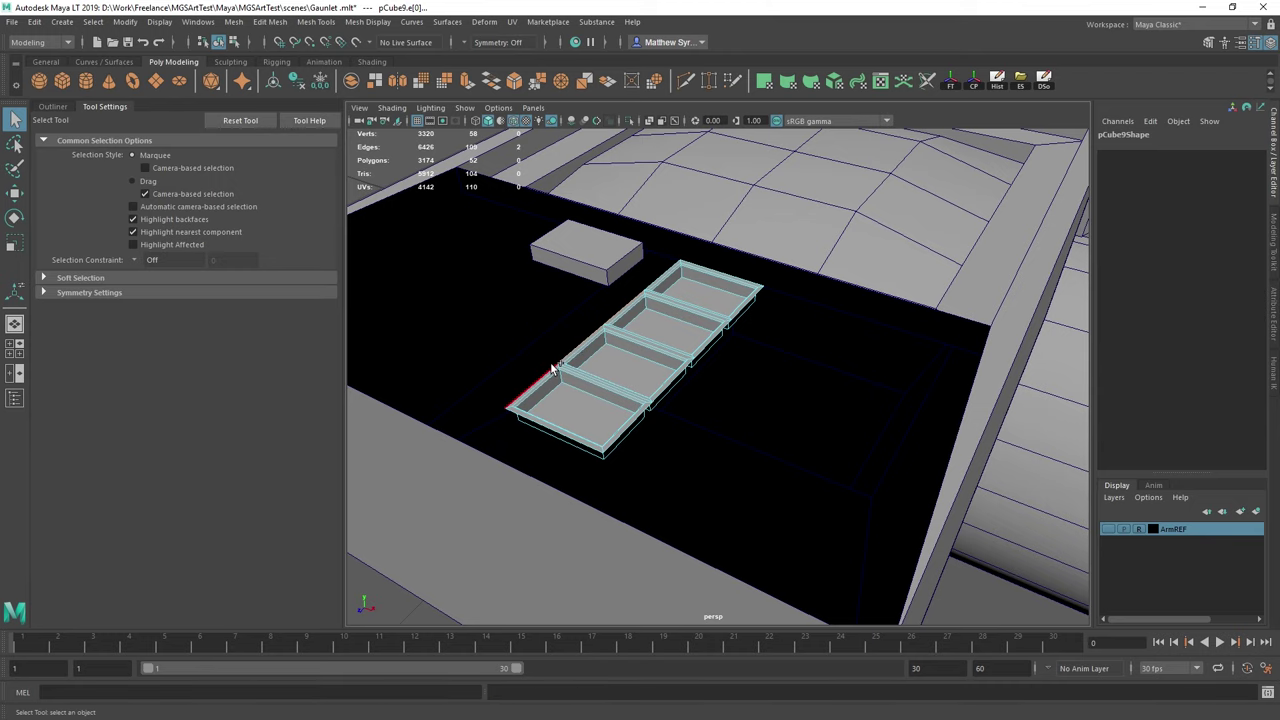
key(ctrl+e)
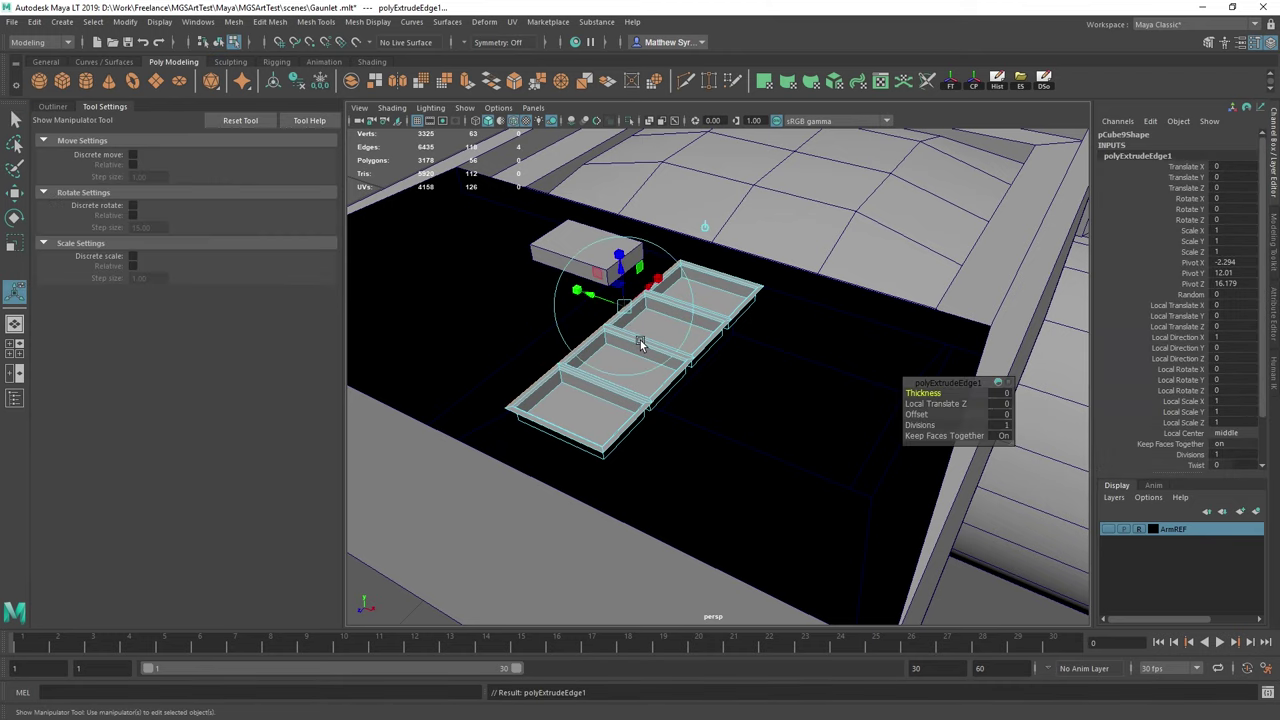
key(w)
alt+drag(645, 350, 673, 395)
key(q)
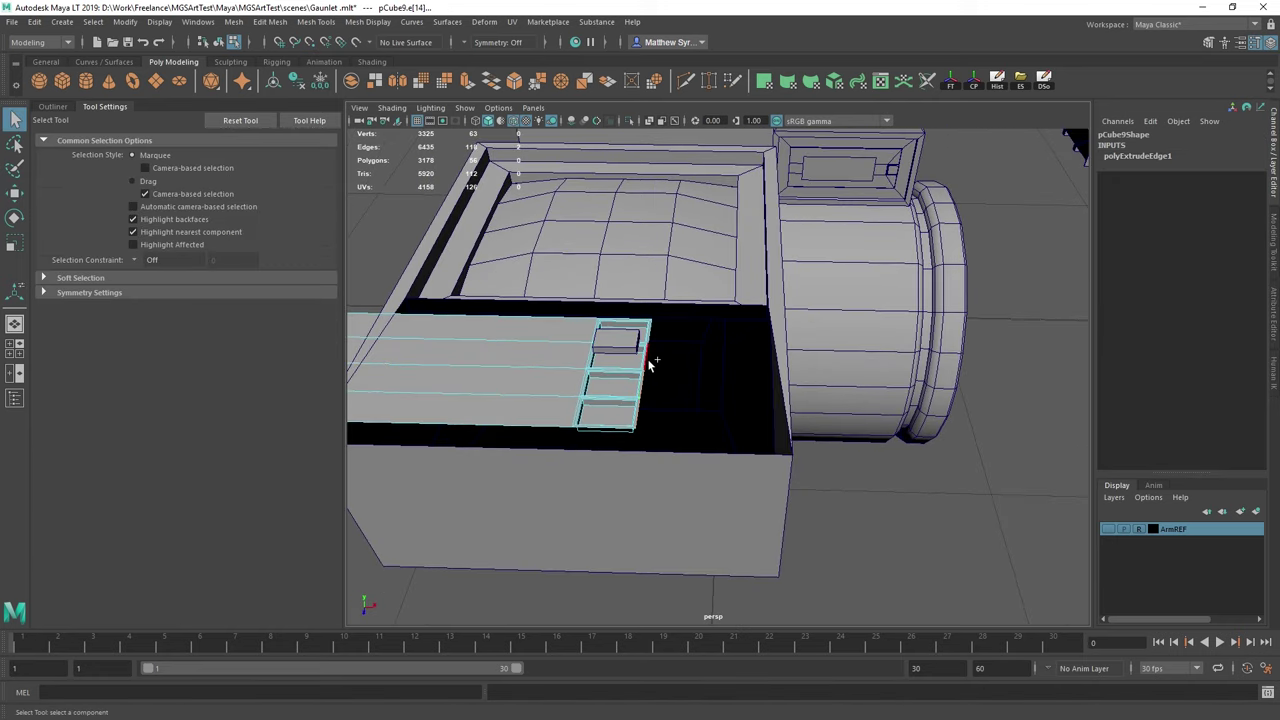
- Extrude the rim edges along the opposite long side of the compartment row and move them outward to the housing's side wall
key(ctrl+e)
key(w)
drag(706, 371, 786, 371)
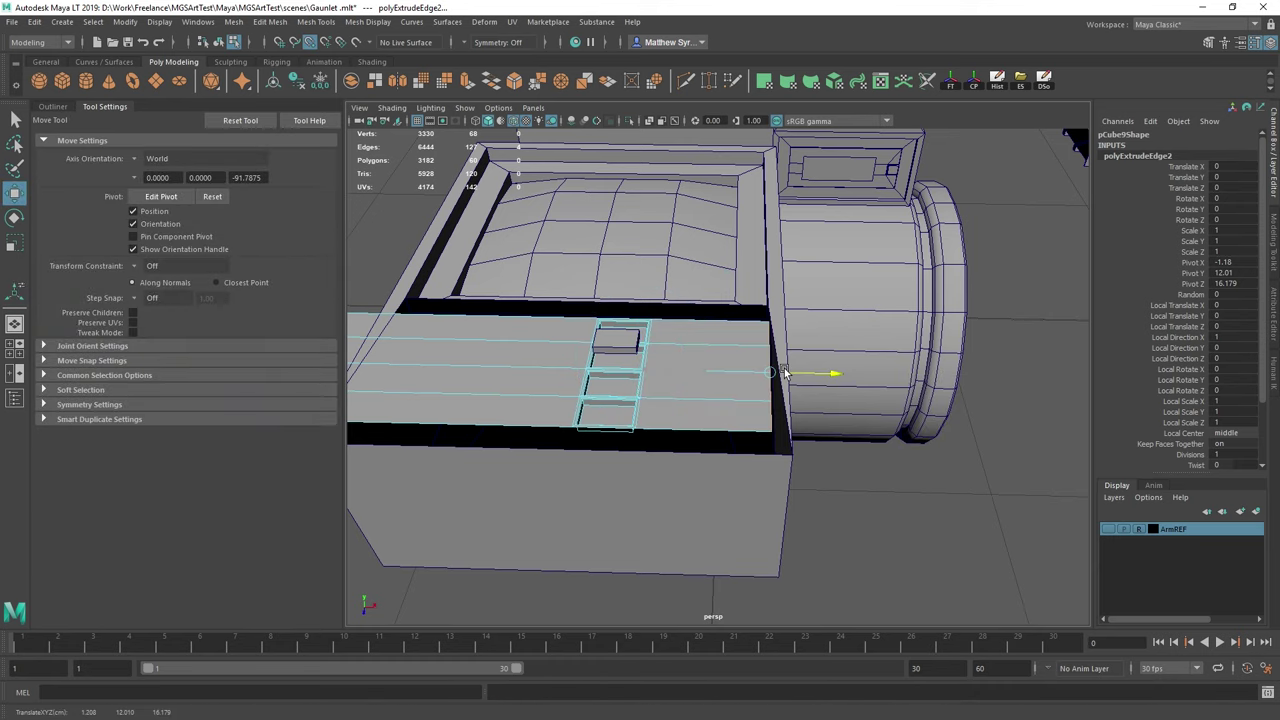
alt+middle_drag(636, 350, 786, 321)
- Extrude the single edge at each short end of the compartment row and move it outward into a small flap
click(737, 402)
alt+drag(777, 394, 685, 419)
key(q)
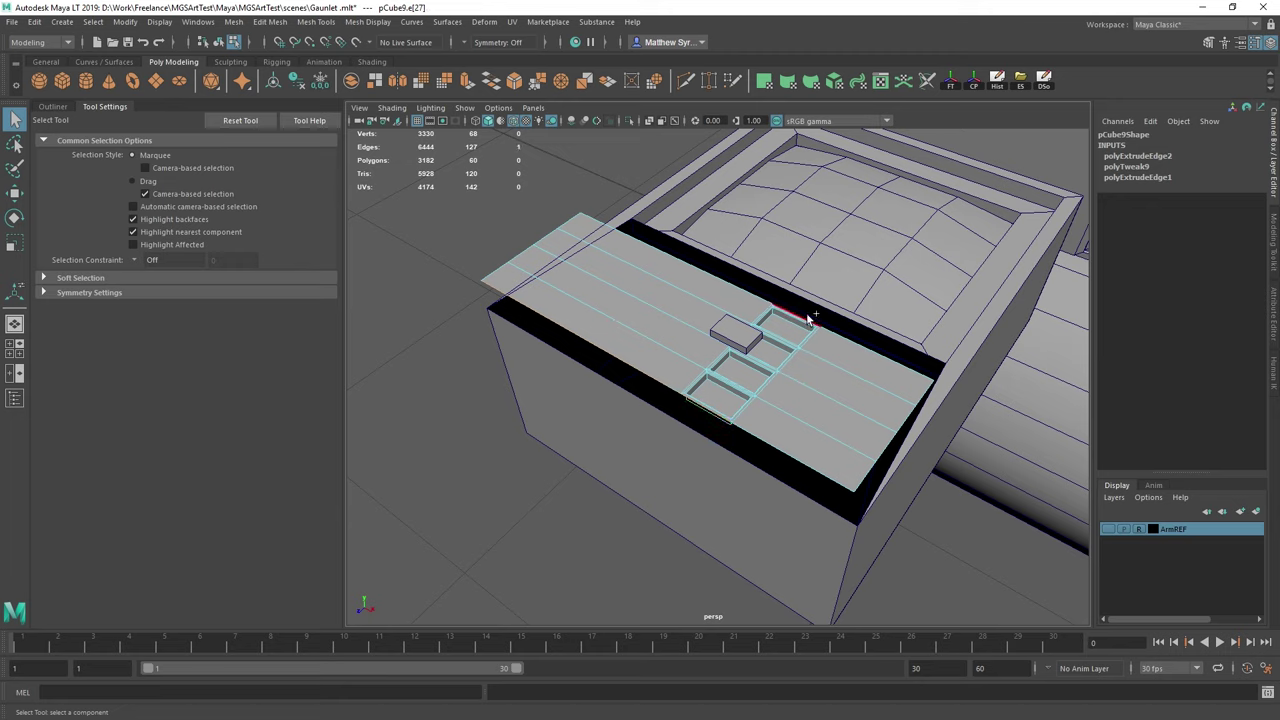
key(w)
key(ctrl+e)
key(w)
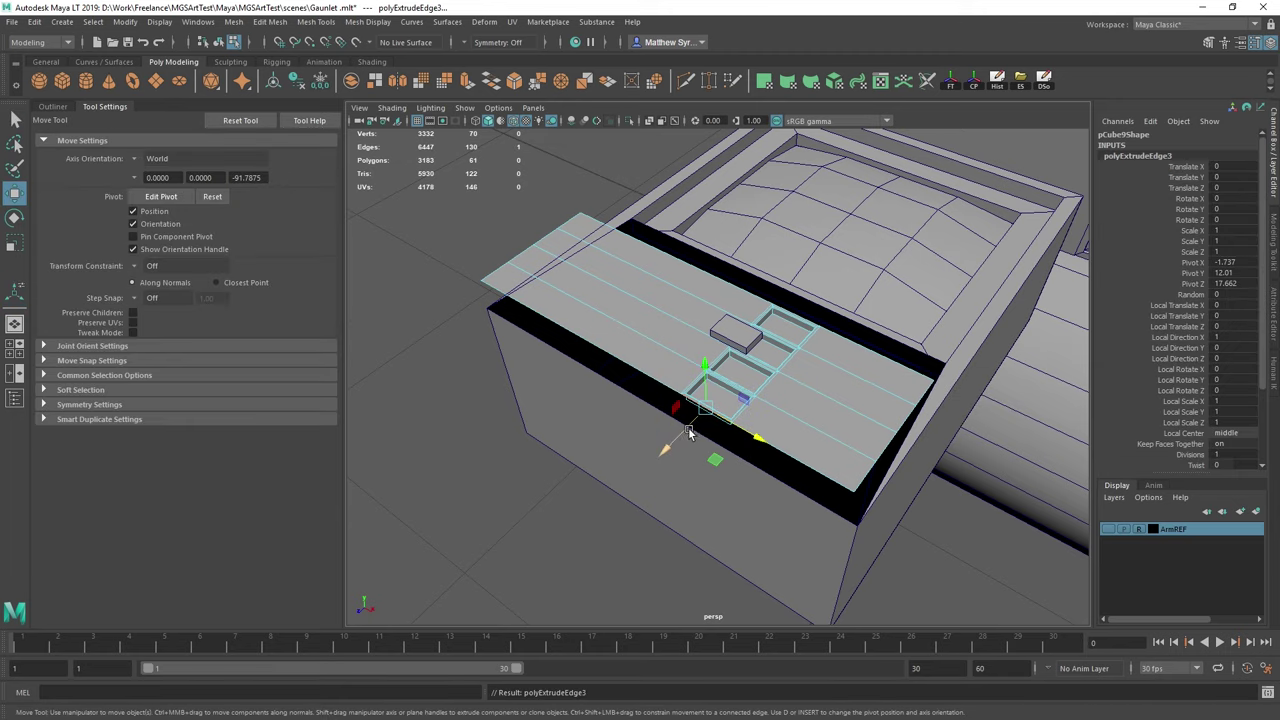
drag(688, 432, 652, 465)
click(801, 319)
key(ctrl+e)
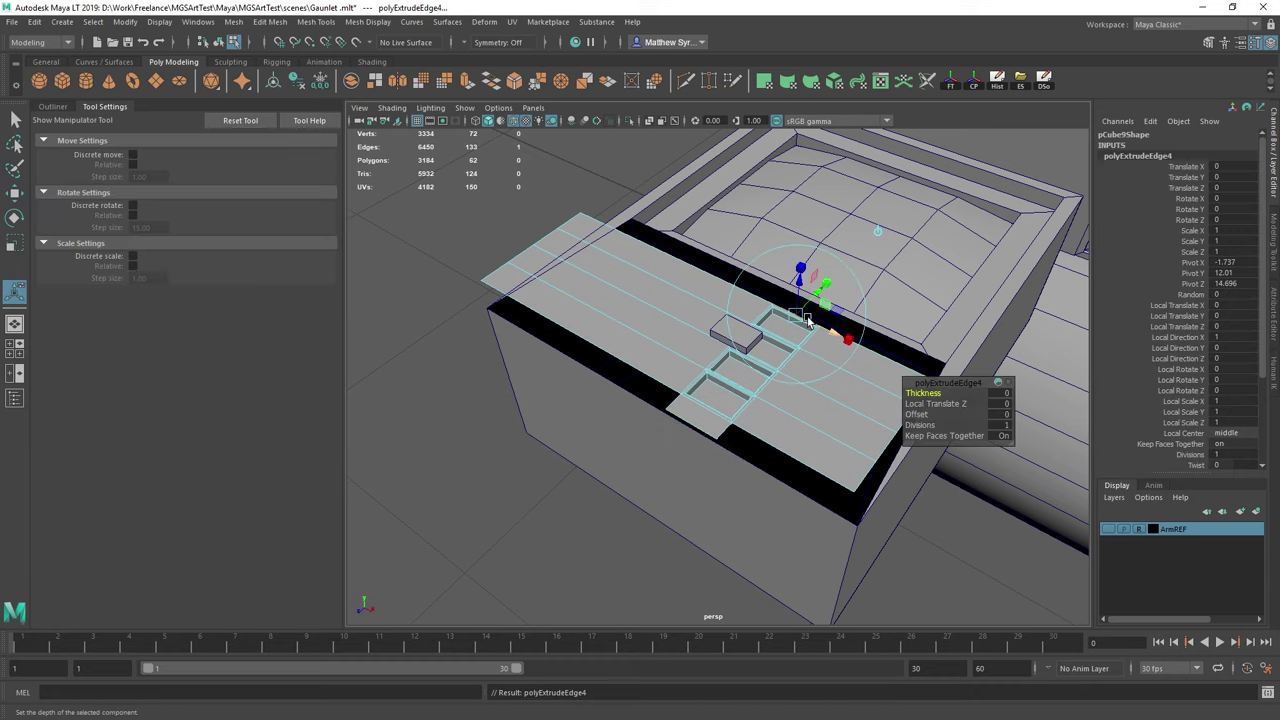
key(w)
drag(783, 331, 855, 285)
- Merge the outer vertices of one extruded side strip to their center and move the merged vertex to the panel's nearby corner beside the screen frame
alt+middle_drag(806, 320, 630, 275)
alt+right_drag(630, 275, 692, 333)
alt+drag(765, 336, 719, 366)
alt+middle_drag(719, 366, 663, 386)
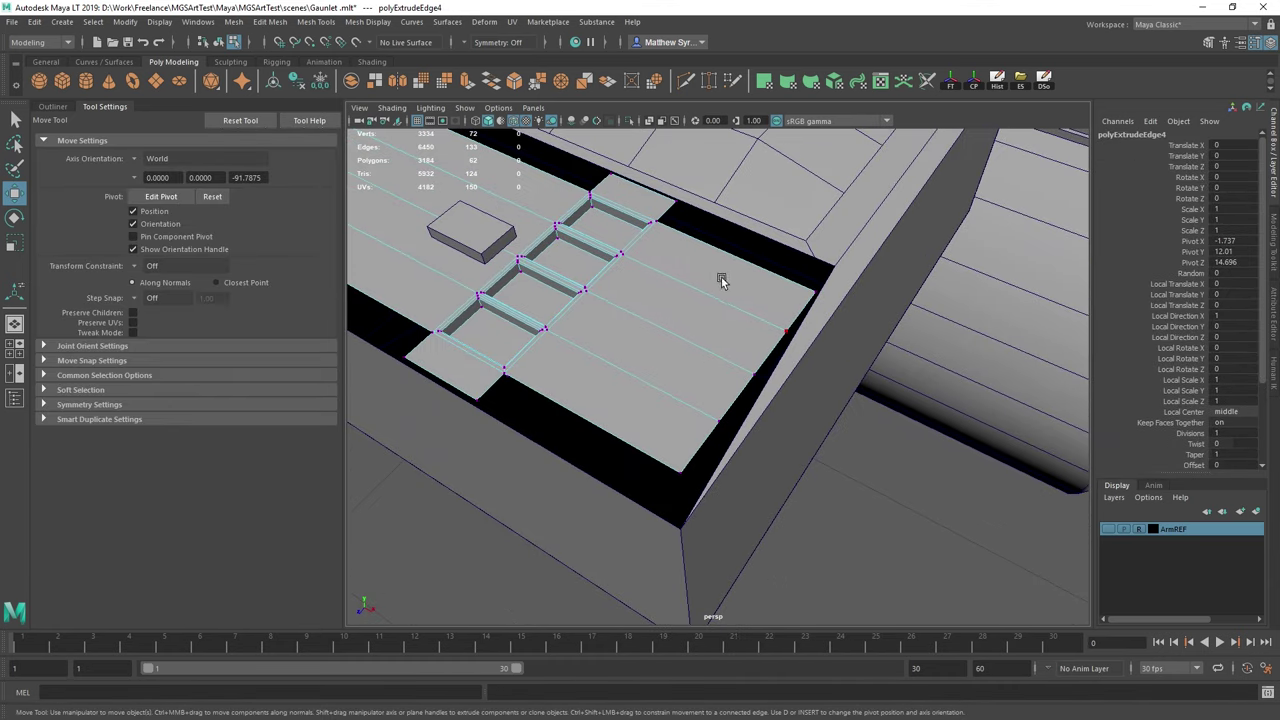
drag(865, 490, 866, 490)
shift+right_drag(697, 322, 687, 178)
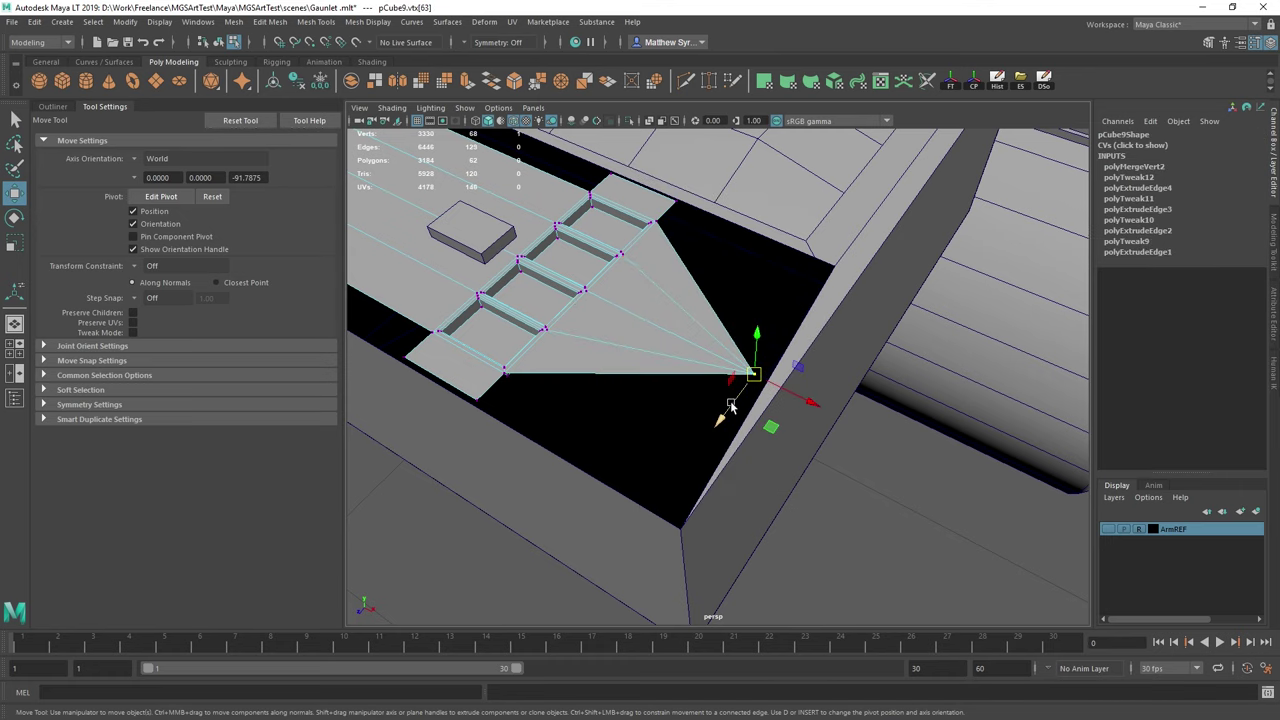
drag(731, 405, 806, 296)
- Snap the adjacent corner vertex of the screen-side flap onto the same panel corner
alt+right_drag(775, 315, 650, 322)
alt+drag(650, 322, 716, 400)
alt+middle_drag(716, 400, 703, 371)
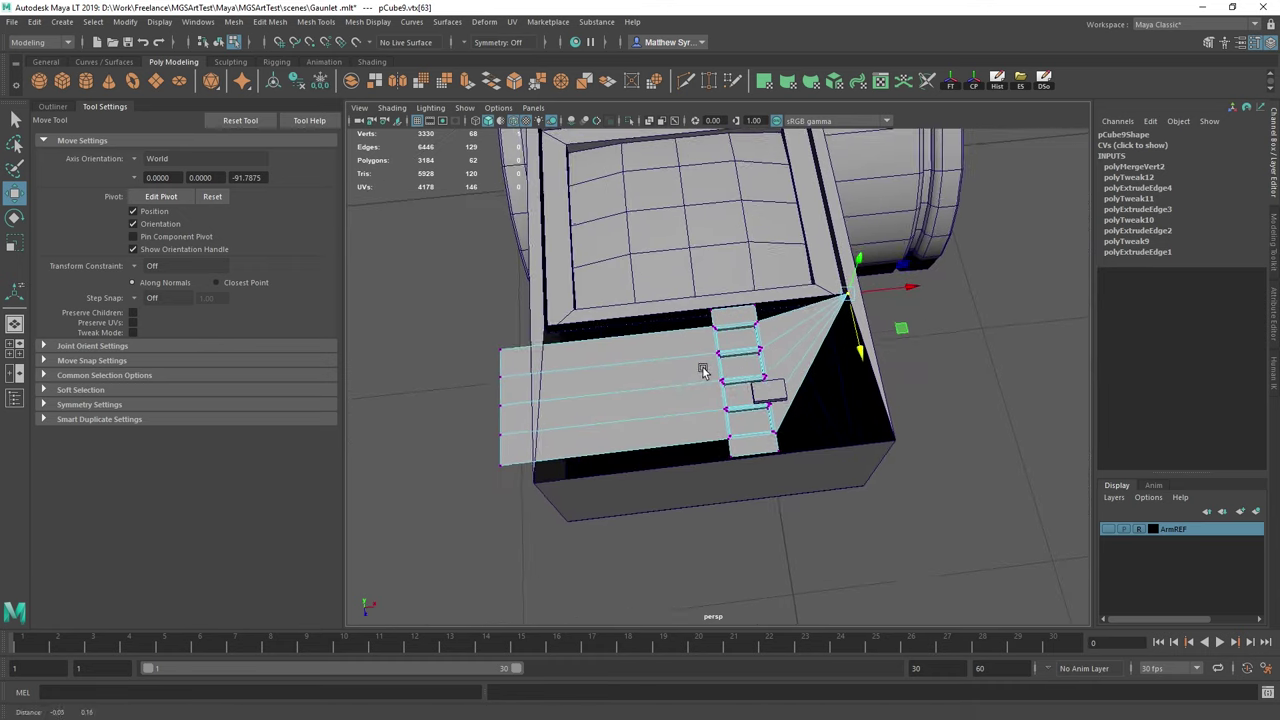
mouse_move(703, 370)
alt+mouse_down()
mouse_move(722, 352)
mouse_move(754, 388)
mouse_move(784, 382)
mouse_move(717, 368)
alt+mouse_up()
alt+right_drag(717, 368, 775, 415)
alt+middle_drag(775, 415, 715, 400)
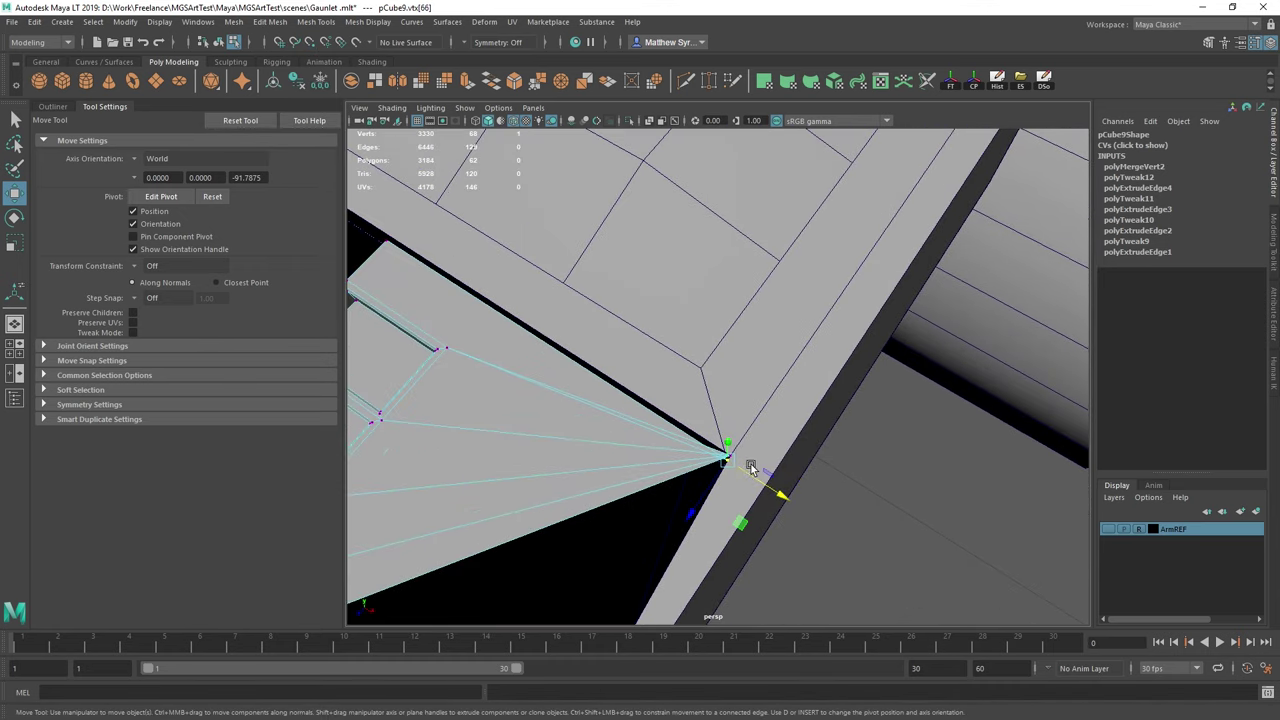
drag(727, 463, 729, 456)
- Merge the outer vertices of the opposite side strip into a single vertex at their center
alt+right_drag(729, 456, 640, 420)
alt+middle_drag(520, 330, 766, 349)
alt+drag(766, 349, 882, 340)
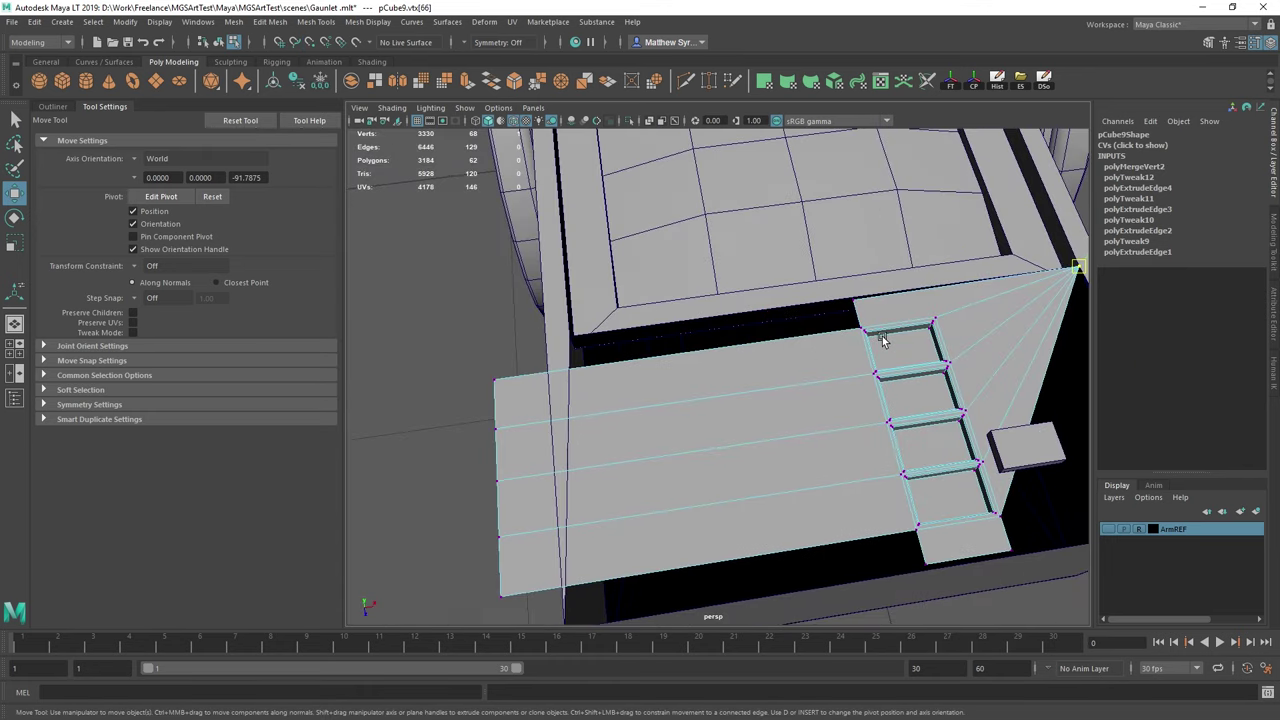
drag(482, 334, 611, 625)
shift+right_drag(592, 554, 595, 518)
- Snap this merged vertex and the screen-side flap's remaining corner vertex onto the panel's opposite corner beside the screen frame
key(q)
drag(463, 436, 551, 536)
key(w)
key(v)
drag(499, 481, 570, 354)
alt+drag(571, 354, 677, 397)
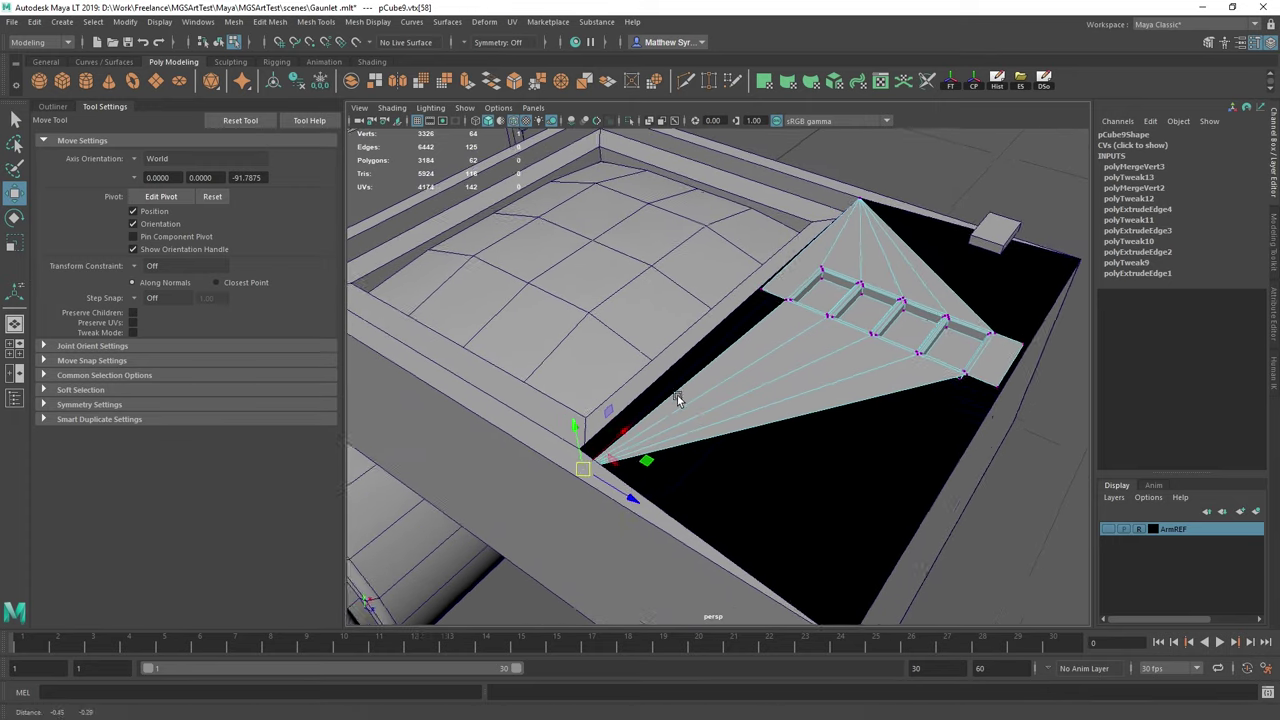
alt+right_drag(677, 397, 697, 399)
alt+drag(697, 399, 614, 374)
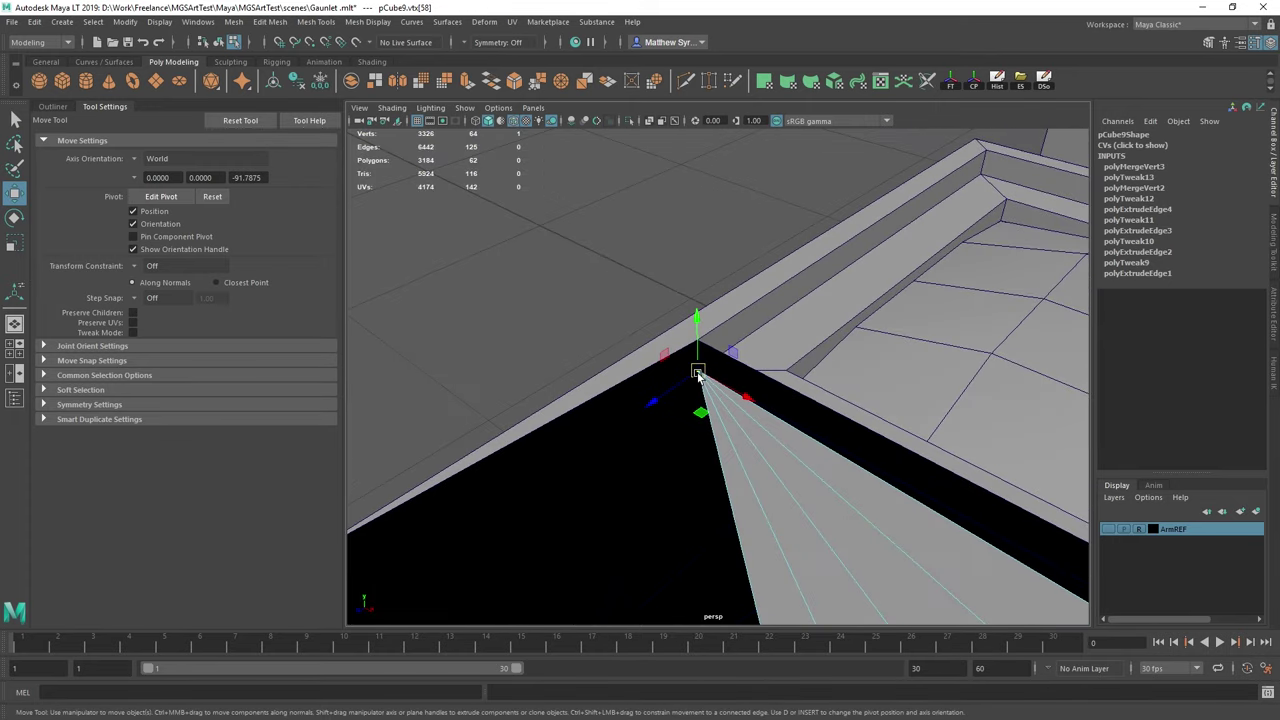
key(v)
drag(698, 371, 698, 430)
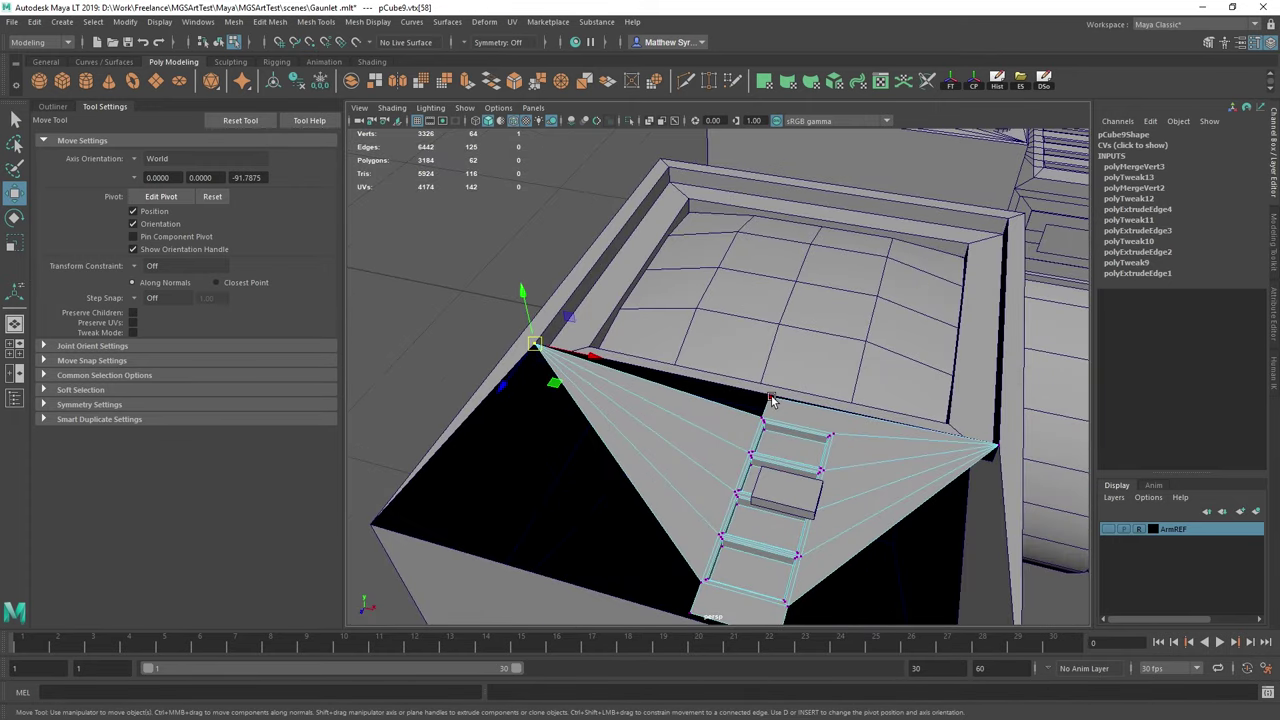
drag(770, 398, 794, 352)
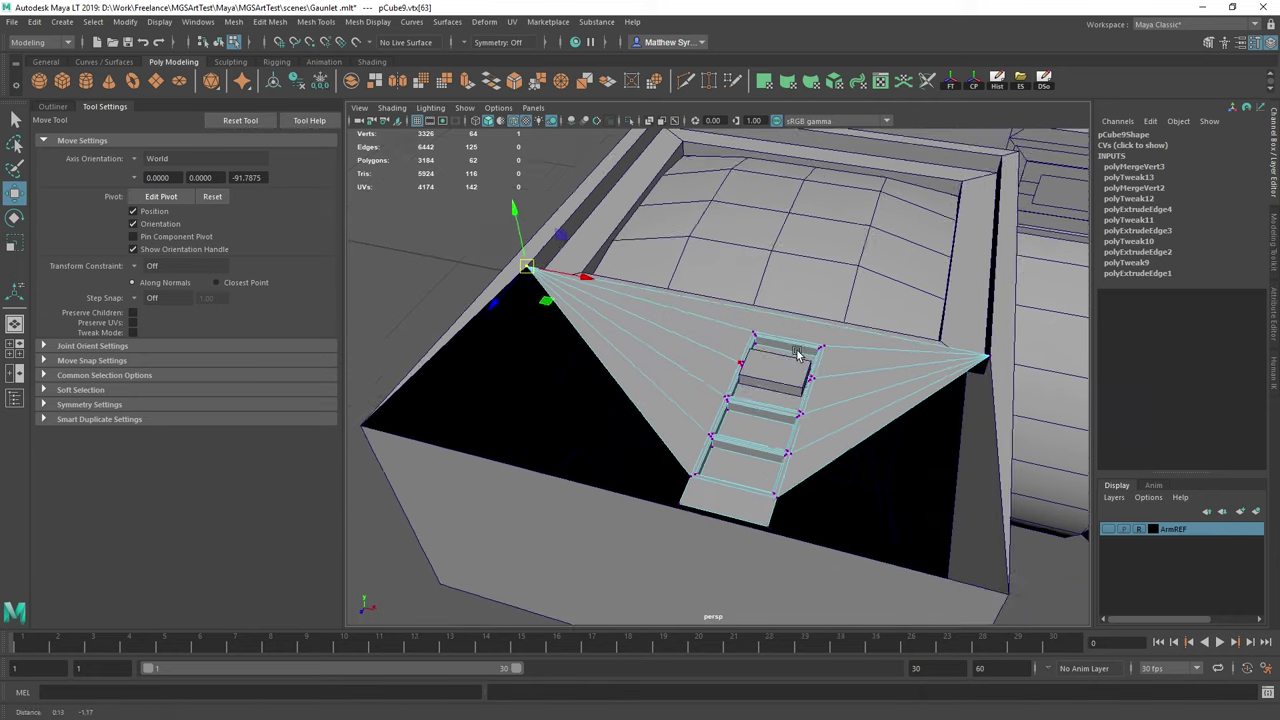
- Snap the two outer vertices of the front flap onto the housing's two front panel corners
alt+right_drag(794, 352, 688, 318)
alt+drag(688, 318, 700, 390)
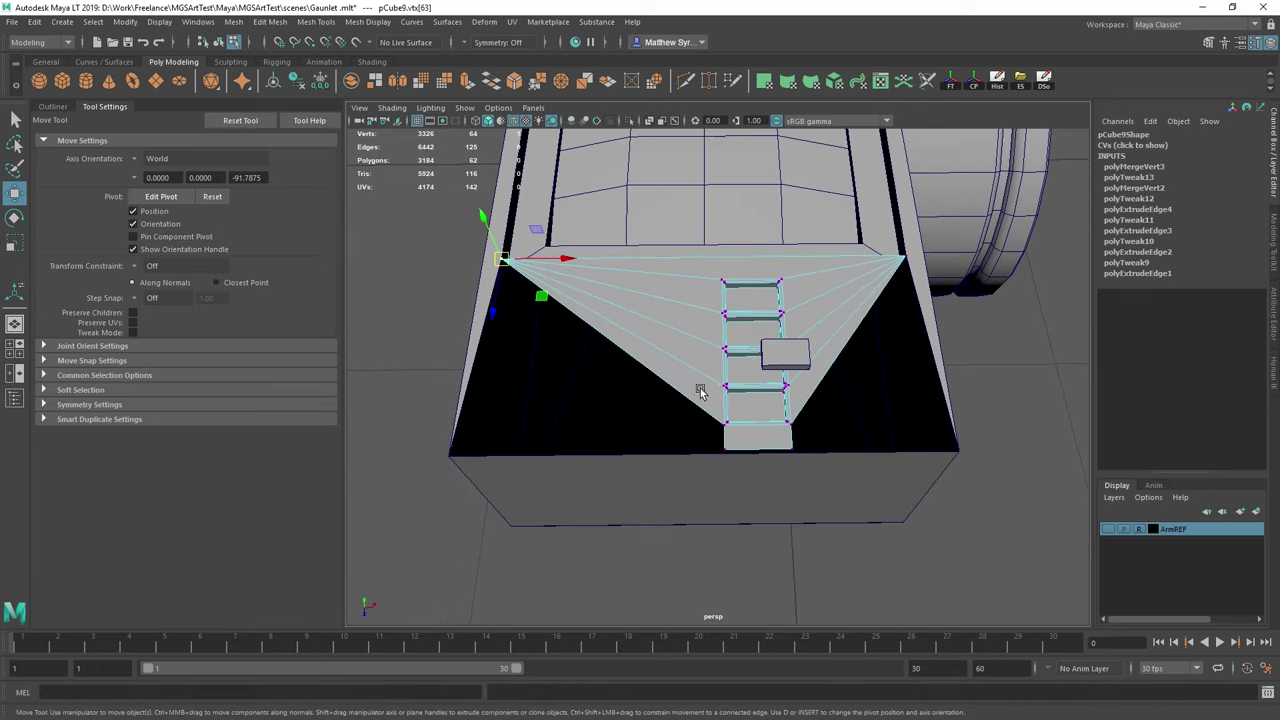
right_drag(631, 348, 690, 323)
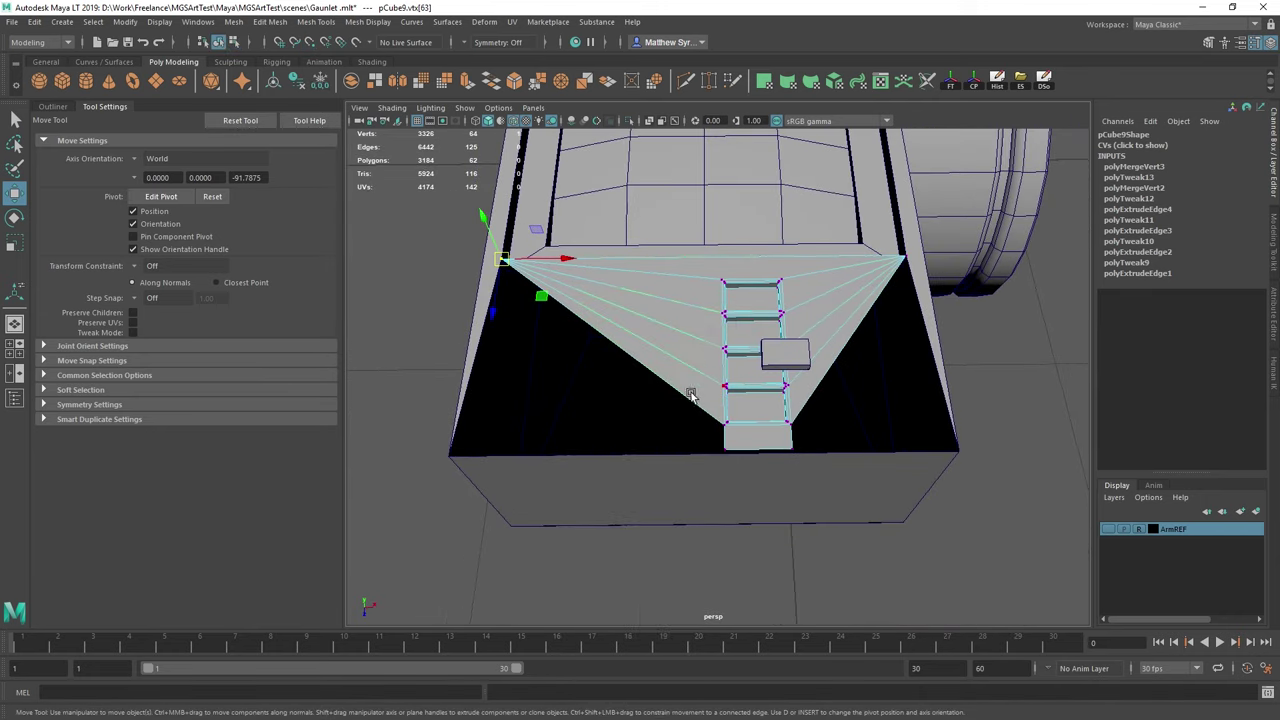
shift+click(748, 473)
right_drag(748, 444, 684, 372)
drag(717, 434, 457, 452)
key(v)
click(792, 449)
drag(792, 449, 630, 387)
key(q)
- Select all vertices of the compartment panel mesh and merge the overlapping ones
right_drag(629, 382, 703, 312)
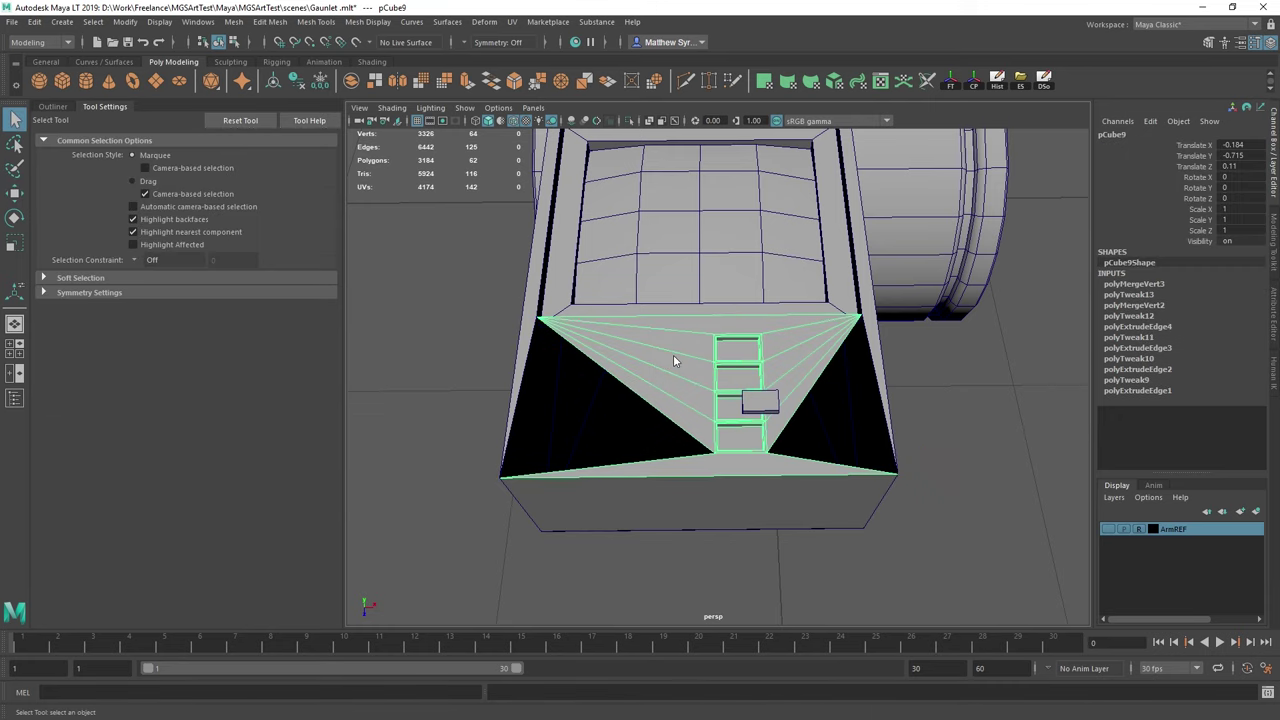
right_drag(673, 357, 592, 343)
scroll(560, 322, down, 4)
drag(485, 270, 1055, 587)
shift+right_drag(899, 343, 967, 325)
- Fill the two open triangular gaps beside the compartment row with Append to Polygon and deselect the panel
scroll(861, 400, up, 5)
right_drag(647, 371, 712, 318)
shift+right_drag(548, 329, 644, 328)
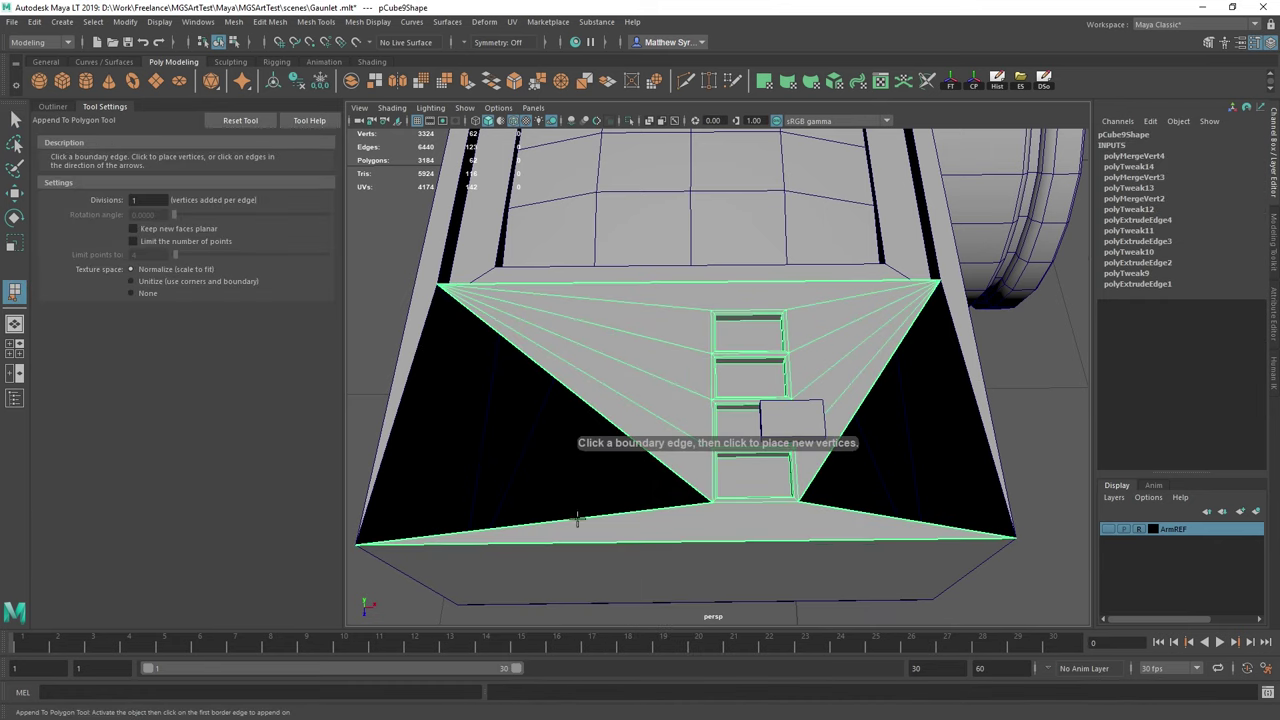
click(577, 519)
click(606, 414)
key(Return)
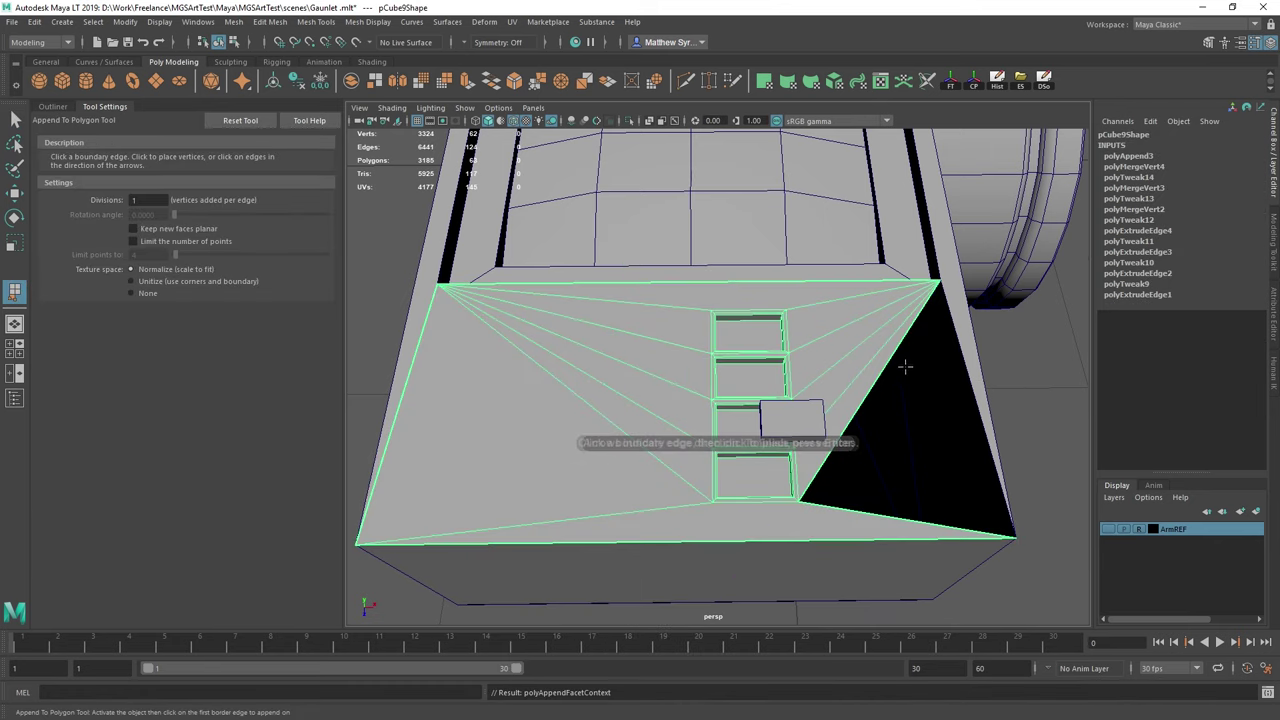
click(890, 517)
key(Return)
scroll(971, 449, down, 5)
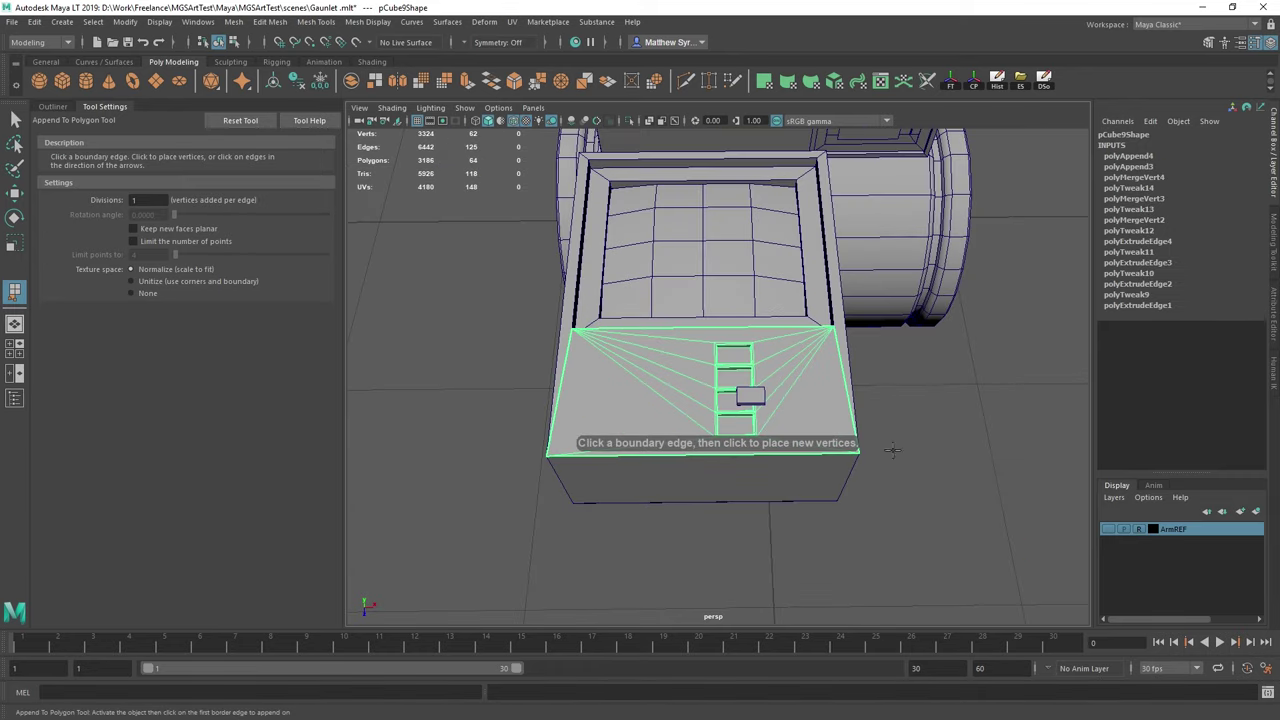
alt+drag(971, 449, 1085, 435)
key(q)
right_drag(718, 339, 797, 277)
click(906, 254)
- Delete the bottom face of the small button block floating above the compartments
alt+drag(906, 254, 632, 364)
scroll(629, 366, up, 5)
click(632, 367)
alt+middle_drag(666, 374, 771, 337)
key(w)
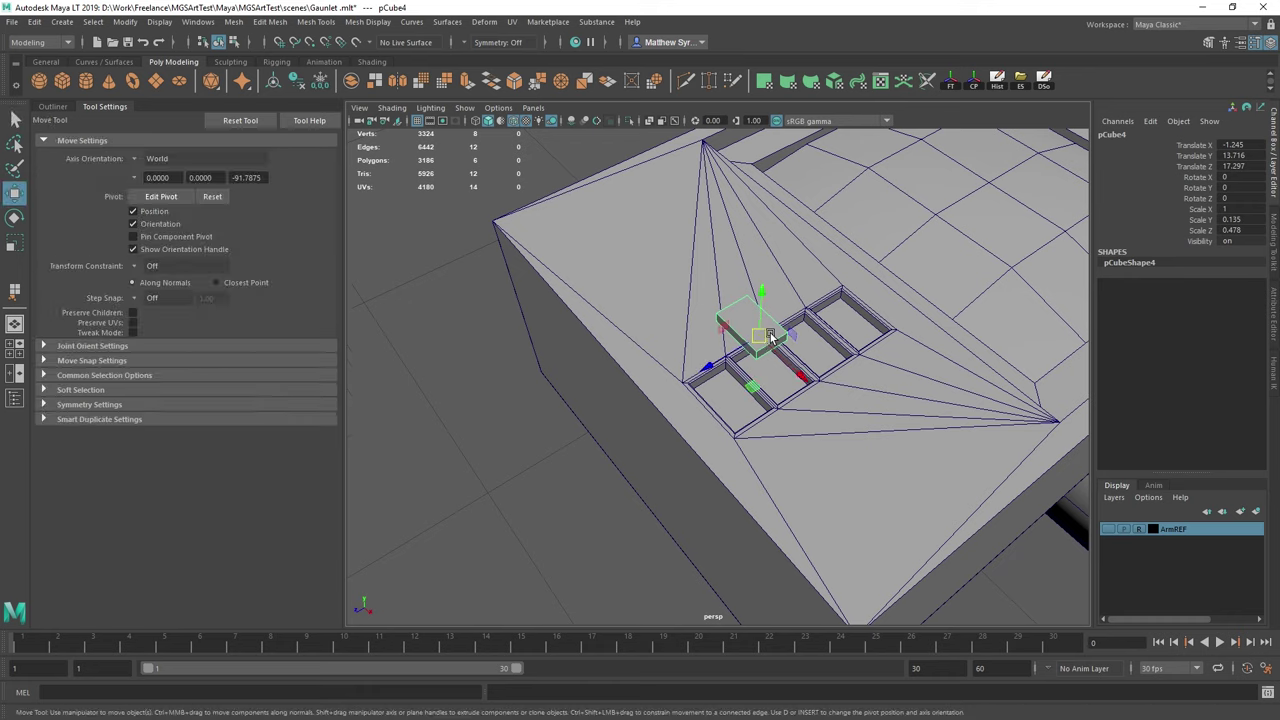
right_drag(770, 337, 772, 231)
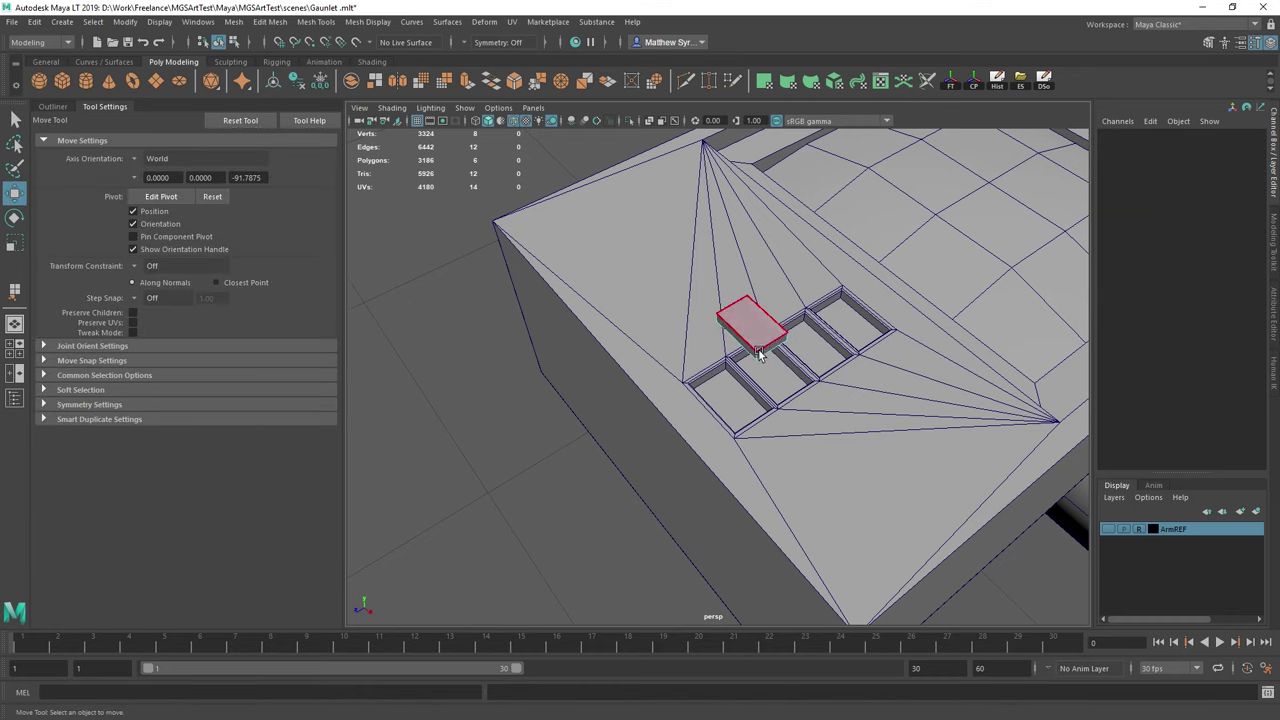
click(752, 322)
key(f)
alt+drag(818, 503, 843, 425)
click(843, 425)
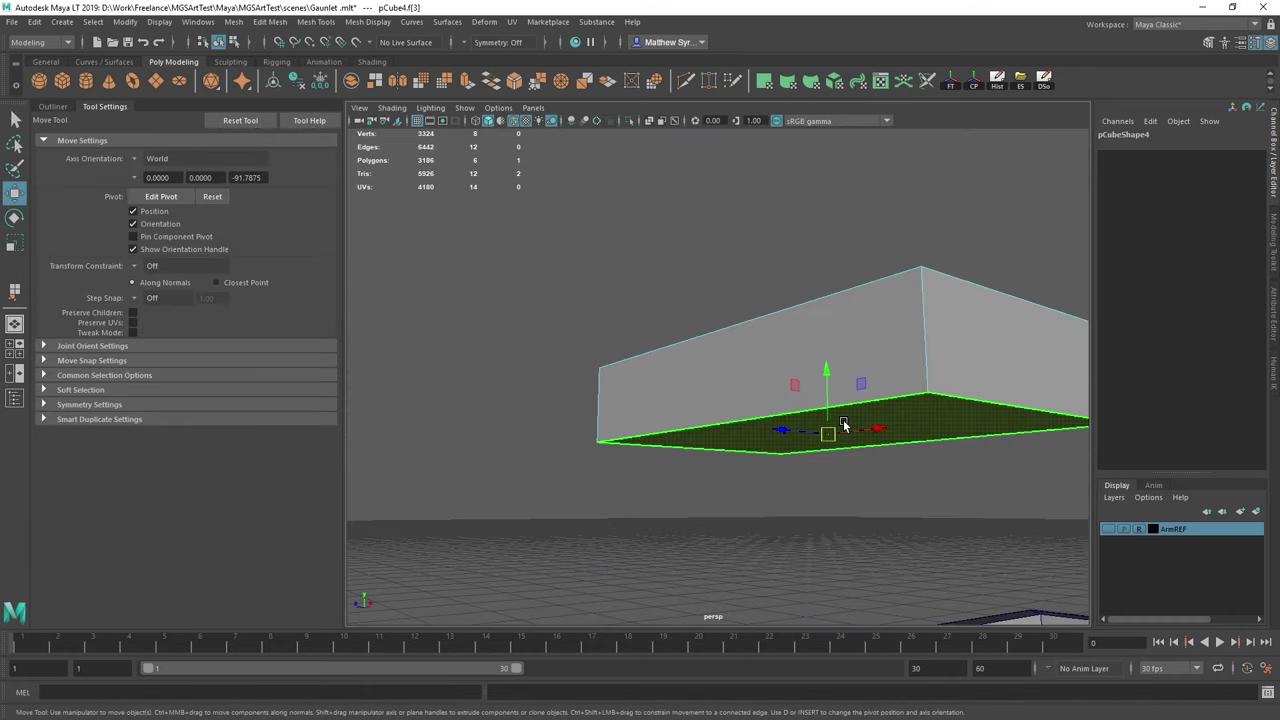
key(Delete)
- Bevel the four top edges of the button block with a fraction of 0.1
scroll(843, 423, down, 3)
alt+drag(880, 374, 838, 393)
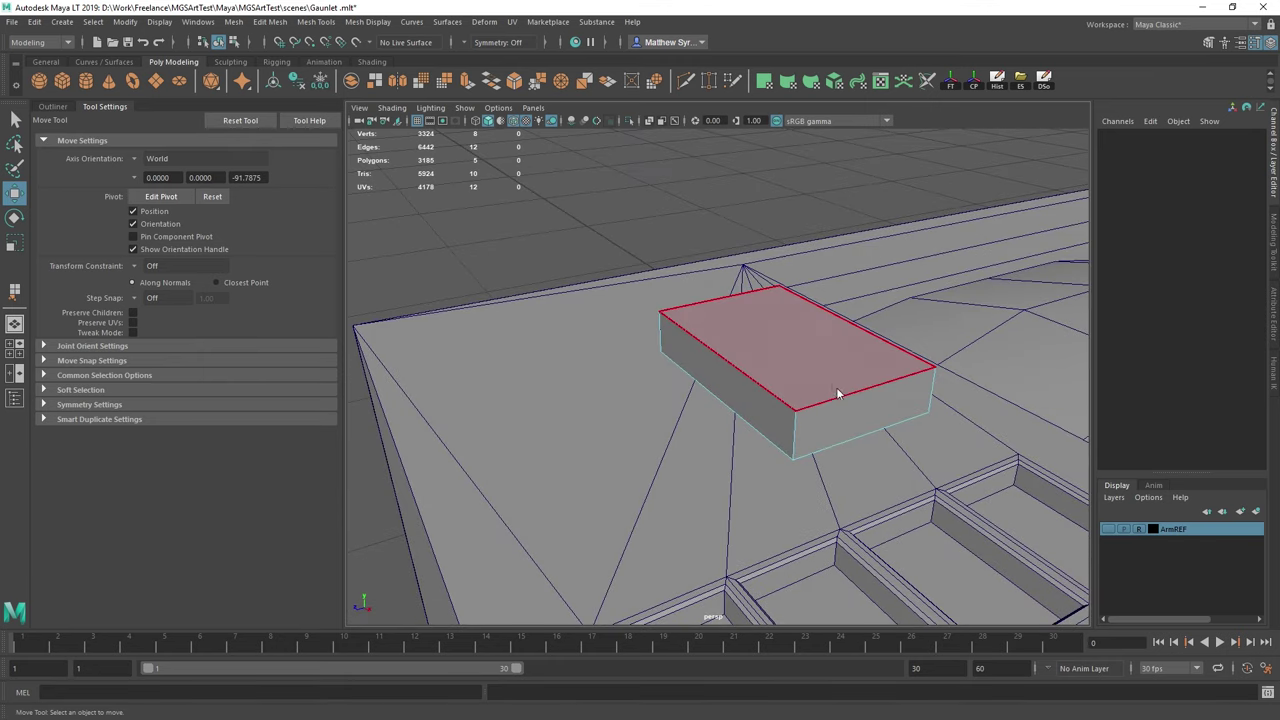
click(833, 388)
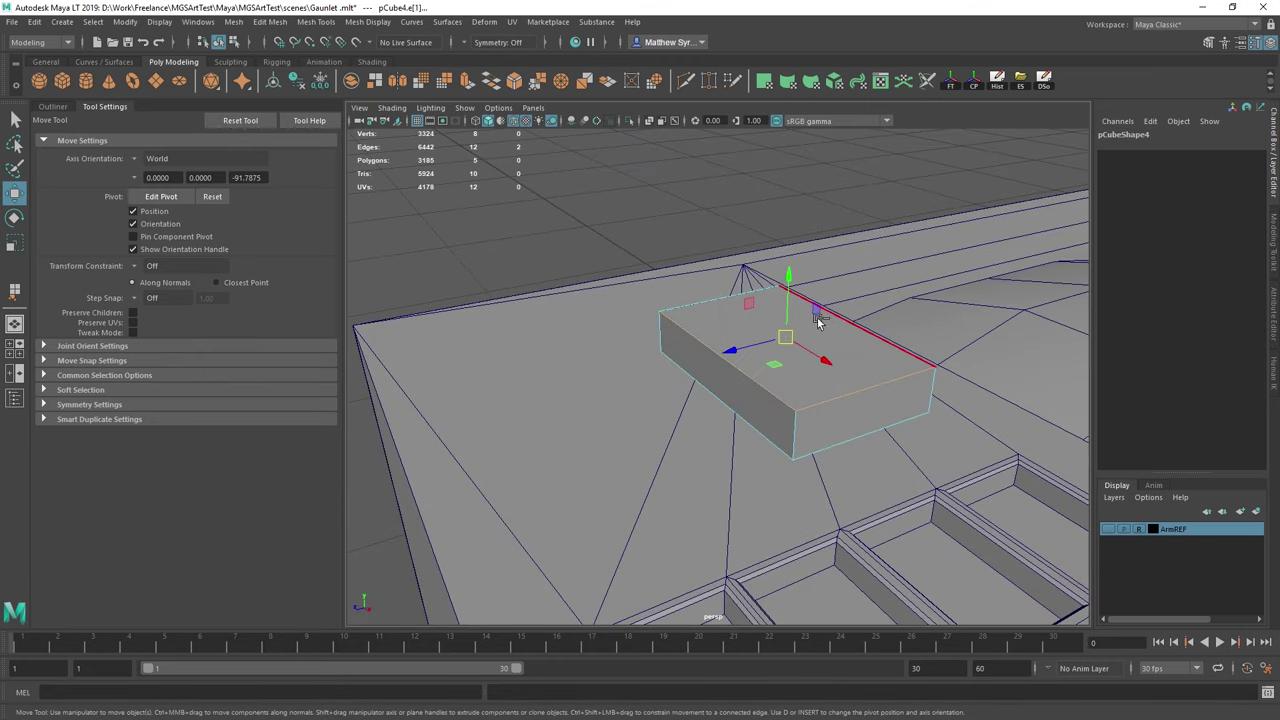
shift+right_drag(716, 303, 792, 341)
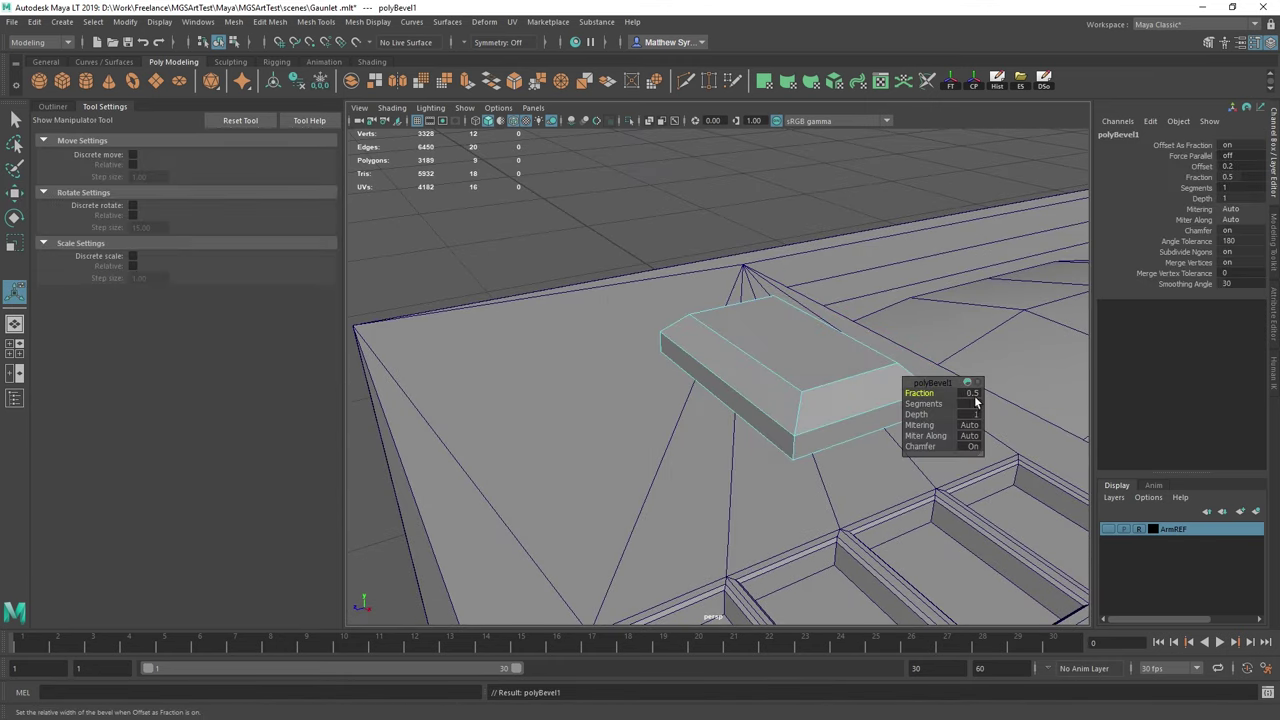
text(.1)
key(Return)
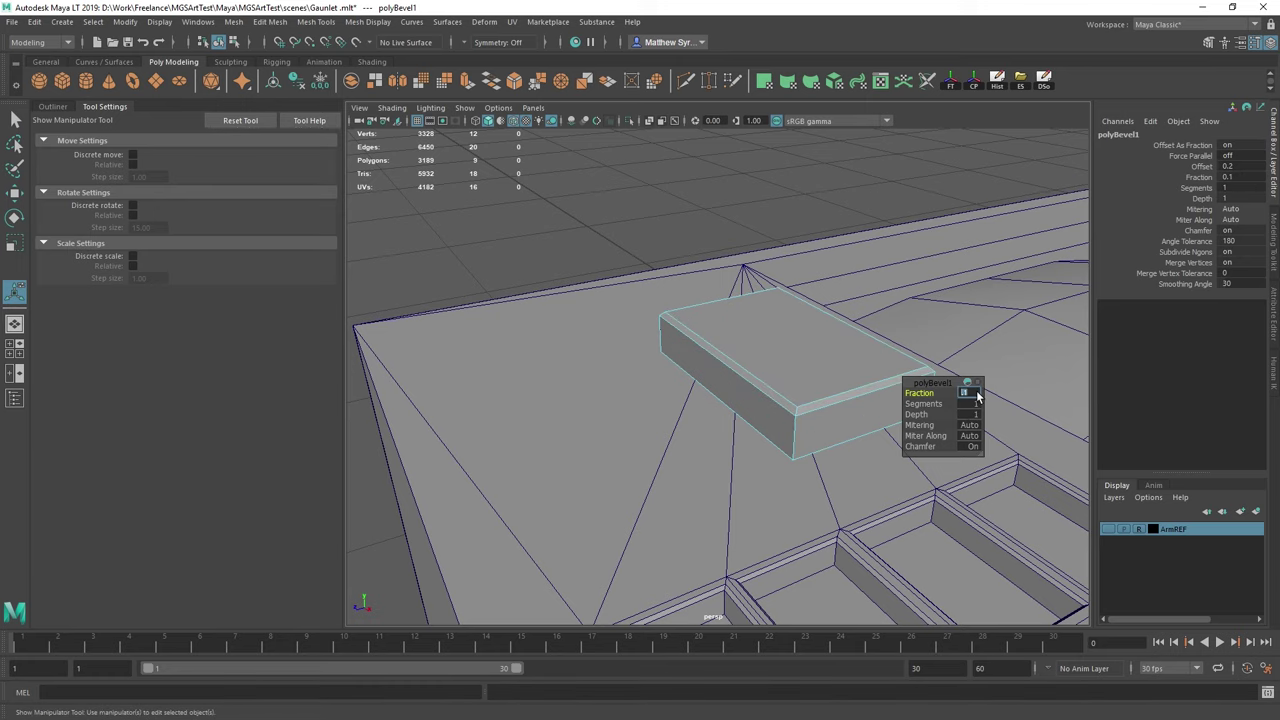
- Return the button block to object mode and snap its pivot to its lower front corner
right_drag(719, 318, 758, 298)
scroll(790, 400, down, 3)
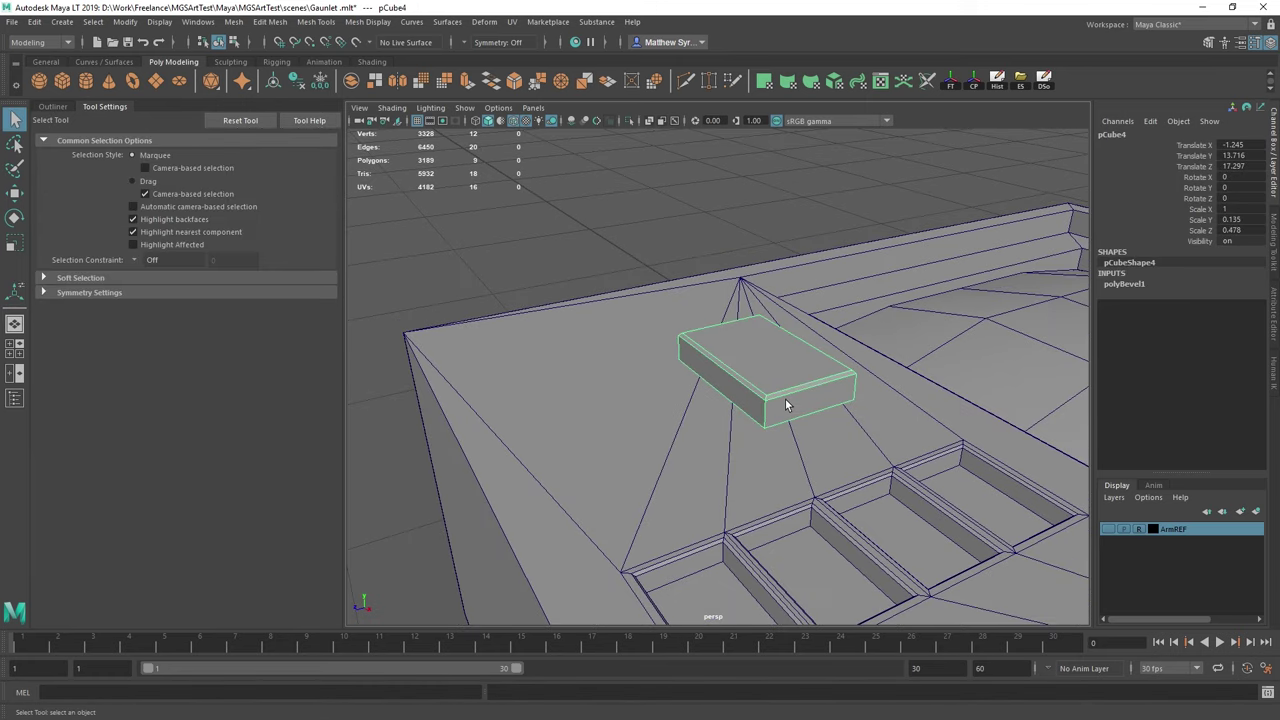
key(w)
key(d)
drag(777, 383, 764, 440)
key(d)
- Move the button block by its corner pivot down into the compartment at the front end of the row
alt+drag(806, 500, 802, 465)
key(v)
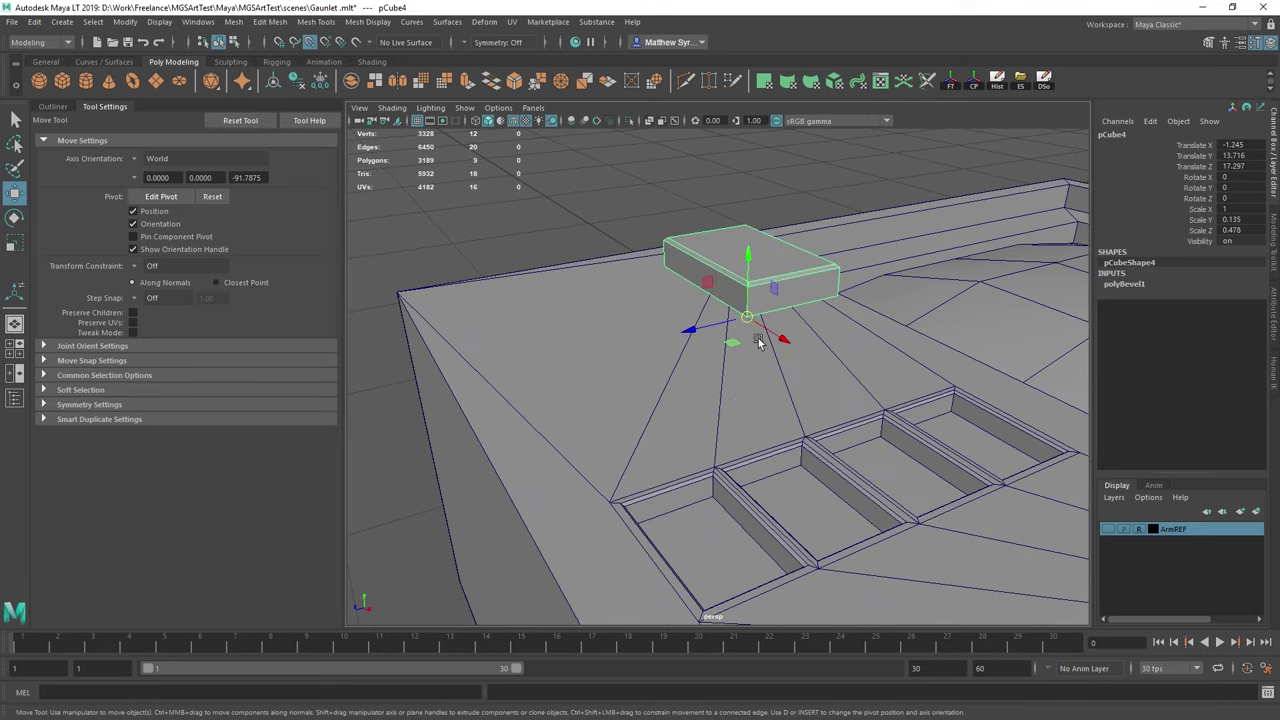
drag(749, 317, 721, 578)
key(f)
alt+drag(757, 517, 885, 397)
drag(837, 335, 793, 423)
scroll(790, 426, down, 4)
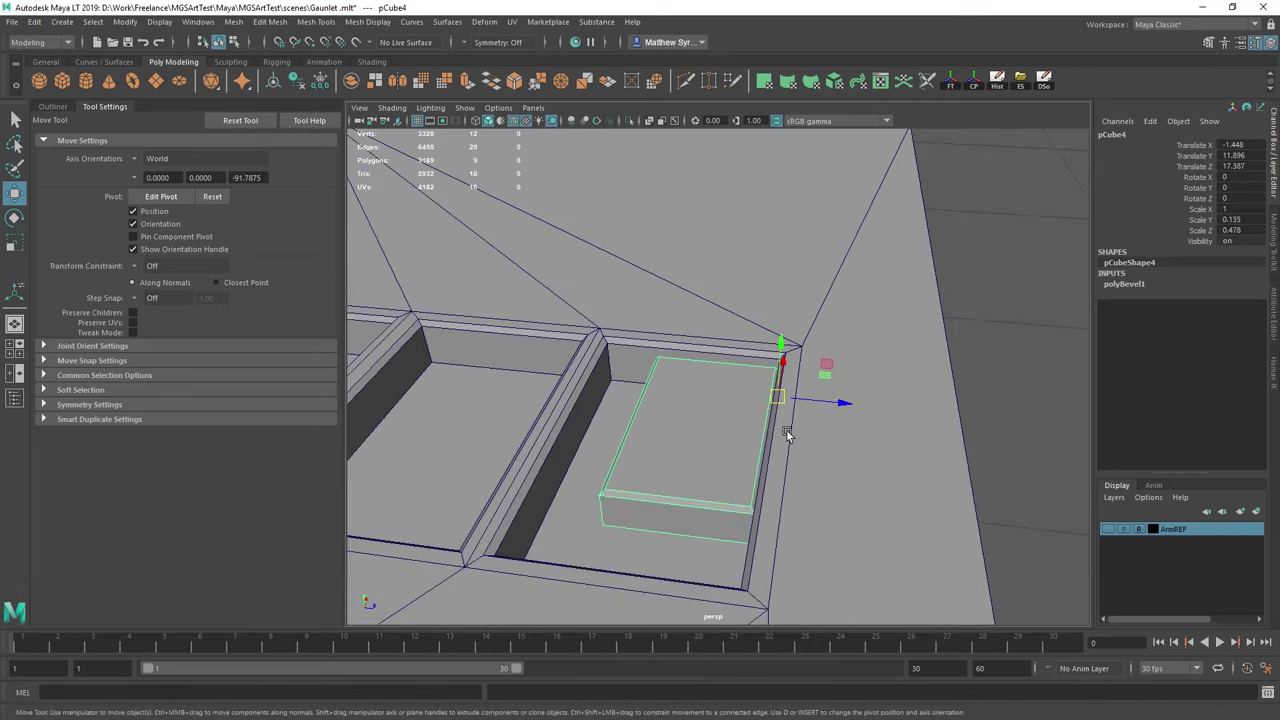
- Move the button's side vertices outward so the block fills the compartment's width and length
alt+middle_drag(786, 429, 853, 397)
right_drag(747, 378, 675, 372)
drag(629, 257, 777, 539)
alt+drag(713, 440, 707, 399)
alt+drag(865, 408, 735, 398)
key(q)
drag(562, 322, 725, 571)
key(w)
drag(687, 420, 598, 426)
- Deselect the button's bottom vertices and adjust the height of its upper vertices to sit level with the compartment's rim
alt+drag(628, 478, 637, 403)
scroll(651, 446, up, 6)
scroll(653, 454, down, 3)
alt+drag(951, 443, 596, 318)
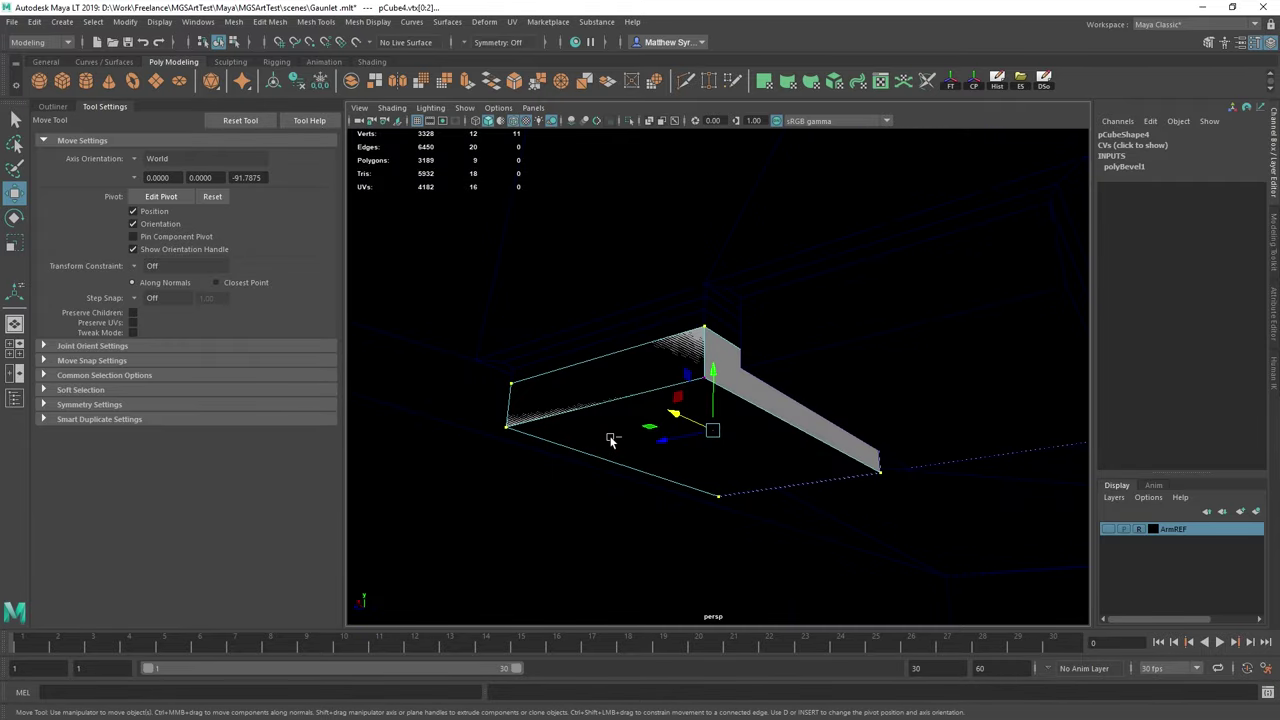
ctrl+drag(859, 465, 948, 526)
alt+drag(948, 526, 764, 452)
drag(676, 370, 677, 361)
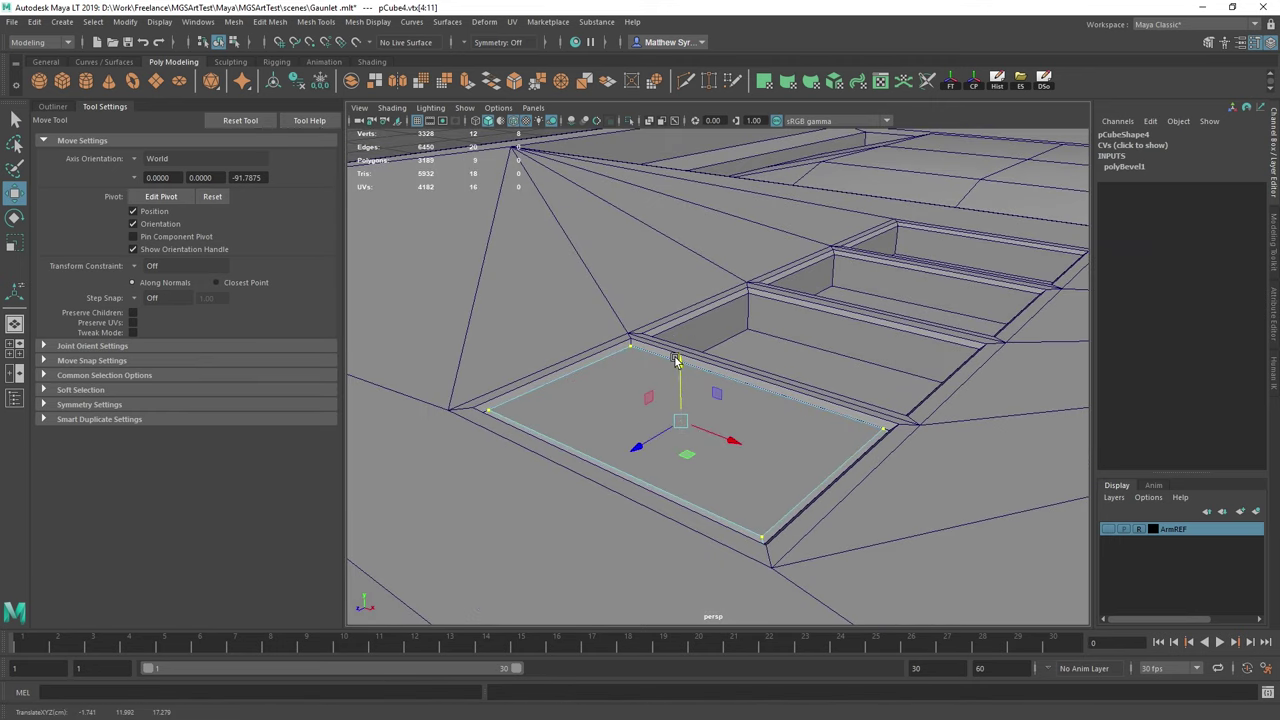
drag(676, 362, 782, 402)
- Duplicate the fitted button and move the copies along the row into the two middle compartments, the second at Z 15.928
key(q)
alt+drag(857, 443, 640, 338)
right_drag(635, 339, 700, 320)
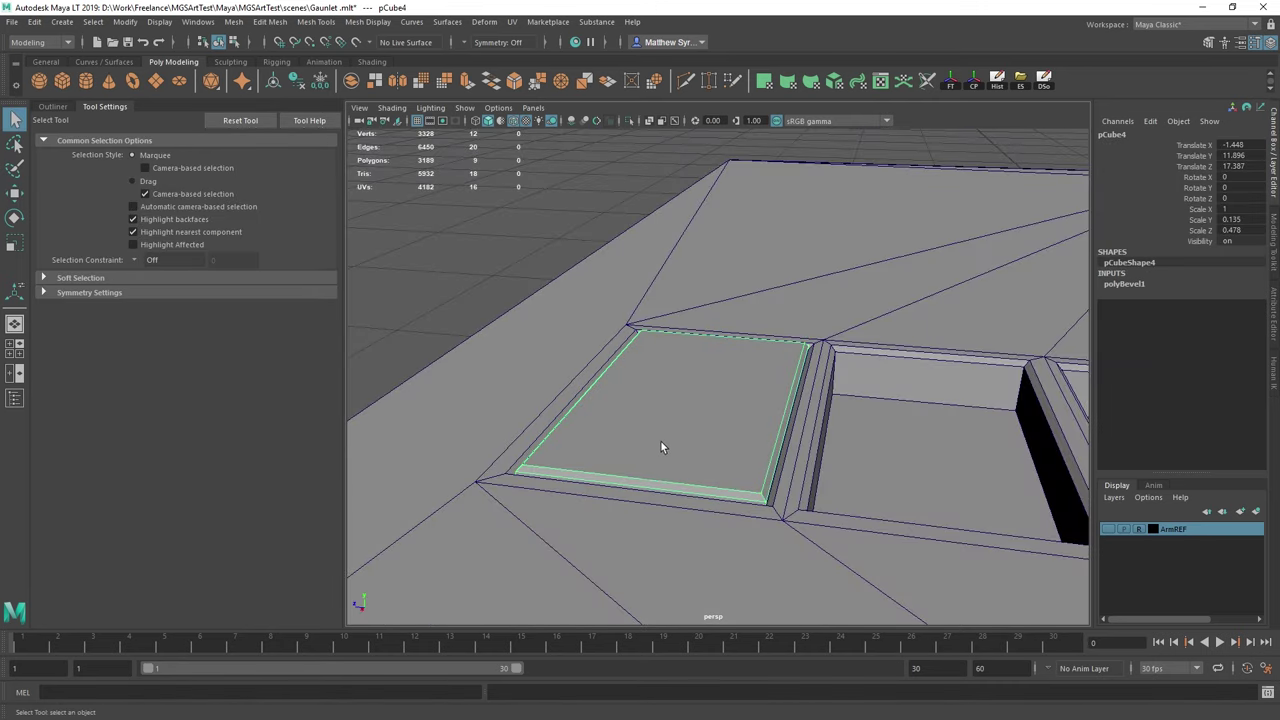
scroll(664, 445, down, 4)
key(w)
key(ctrl+d)
drag(543, 465, 1008, 488)
key(ctrl+z)
key(ctrl+d)
alt+middle_drag(1008, 512, 722, 526)
alt+drag(722, 527, 705, 527)
- Duplicate the button once more and move the copy into the last compartment at Z 15.186
key(ctrl+d)
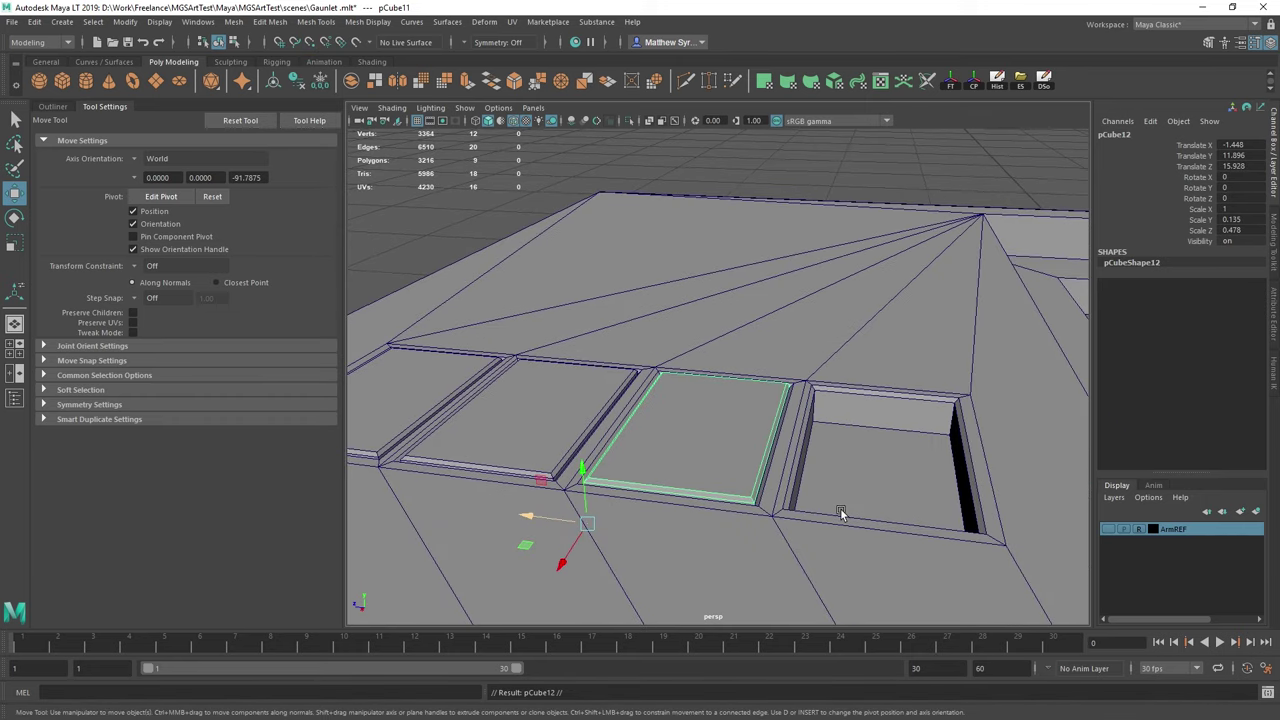
drag(525, 514, 721, 540)
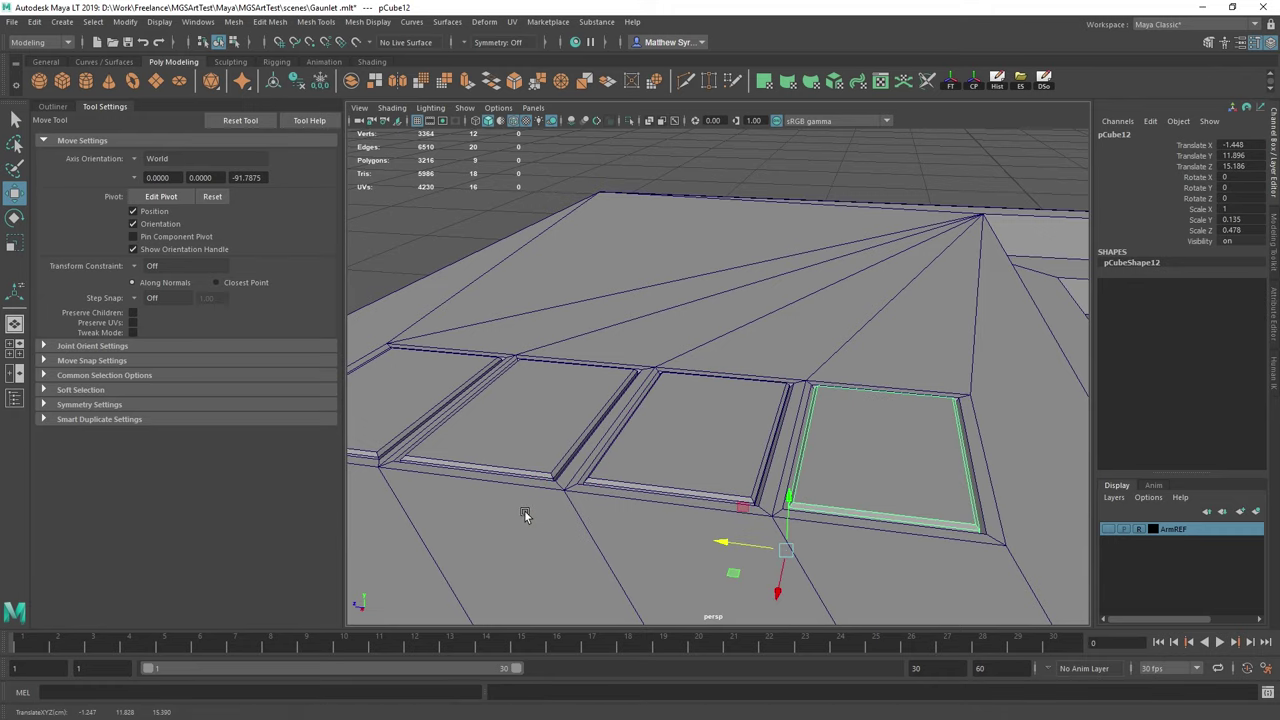
alt+right_drag(757, 535, 690, 455)
click(735, 296)
alt+drag(735, 296, 853, 372)
alt+drag(886, 318, 758, 399)
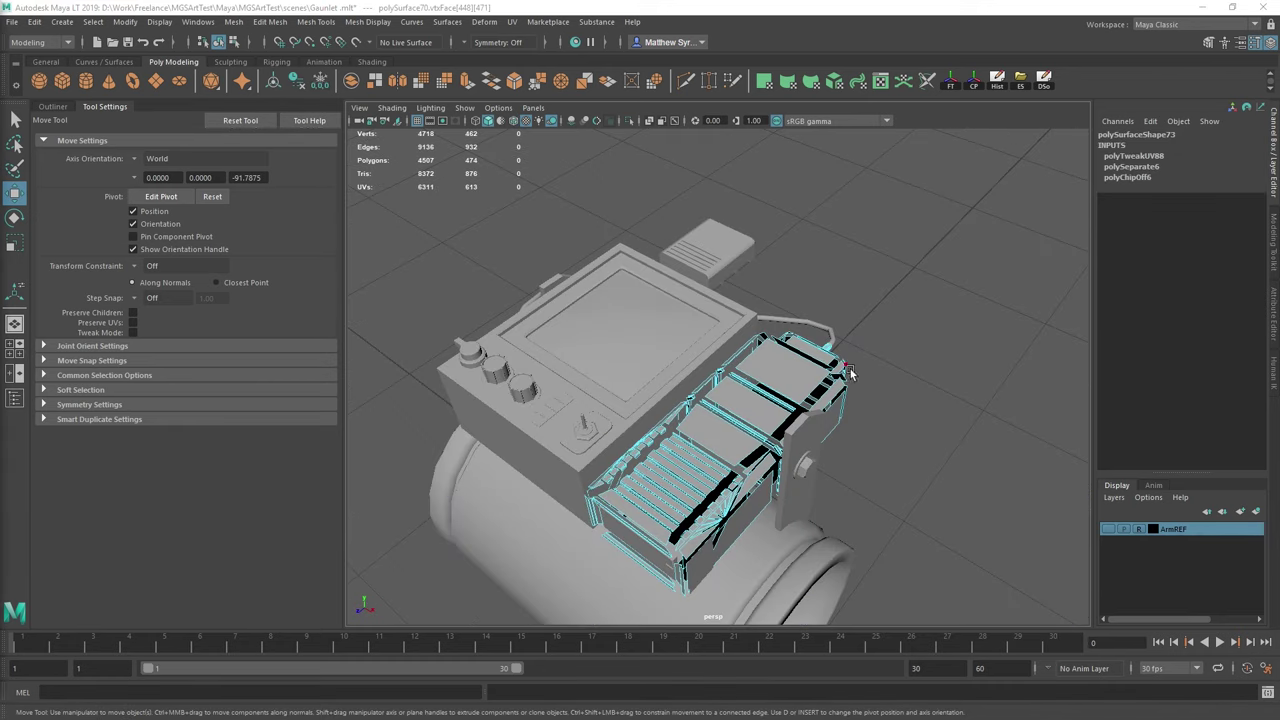
- Select the motion tracker's screen housing as an object and examine its control panel details up close
key(F8)
click(530, 385)
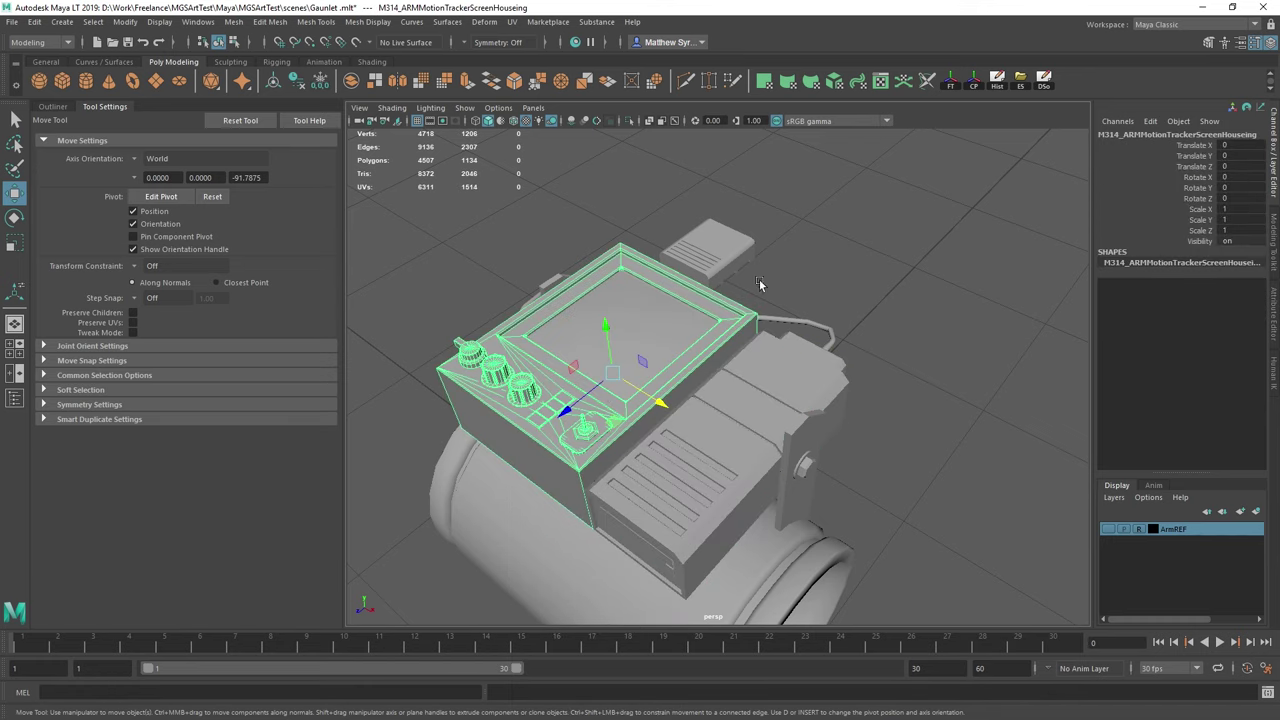
alt+middle_drag(523, 476, 700, 358)
scroll(640, 430, down, 5)
alt+middle_drag(612, 472, 748, 345)
scroll(607, 473, up, 4)
alt+middle_drag(470, 543, 636, 474)
scroll(711, 418, up, 3)
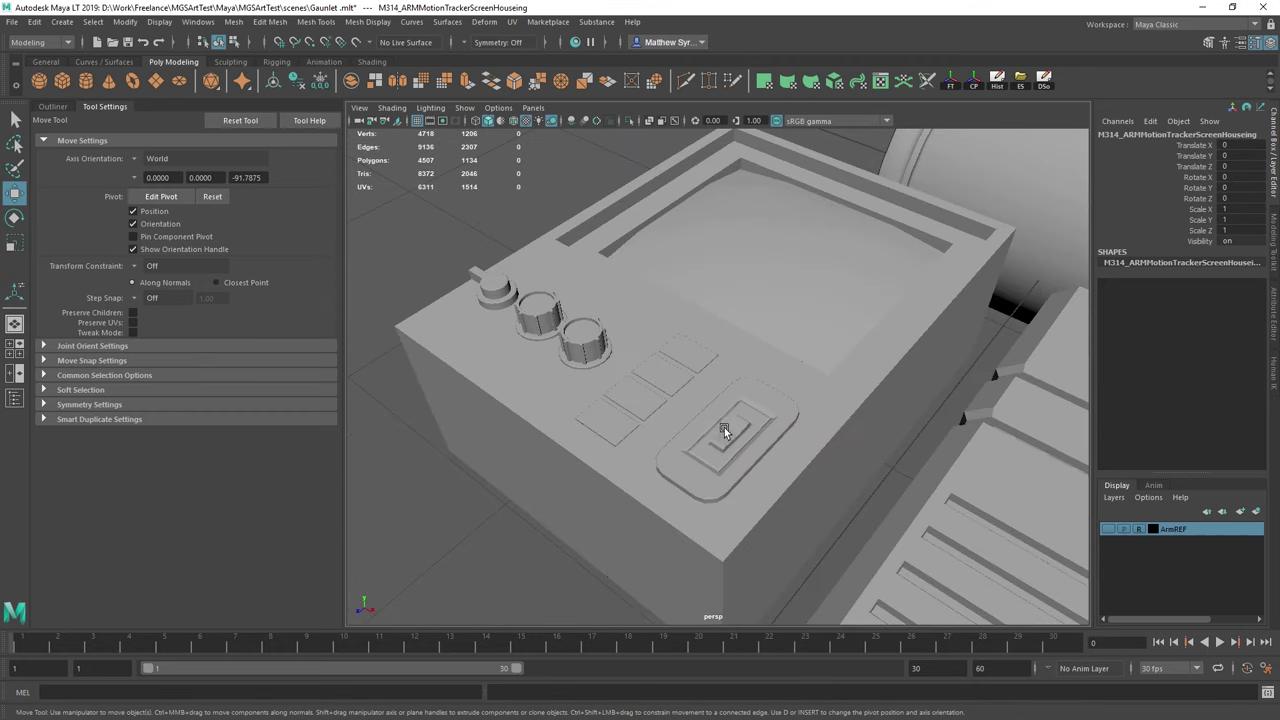
scroll(724, 427, down, 6)
alt+middle_drag(812, 338, 701, 442)
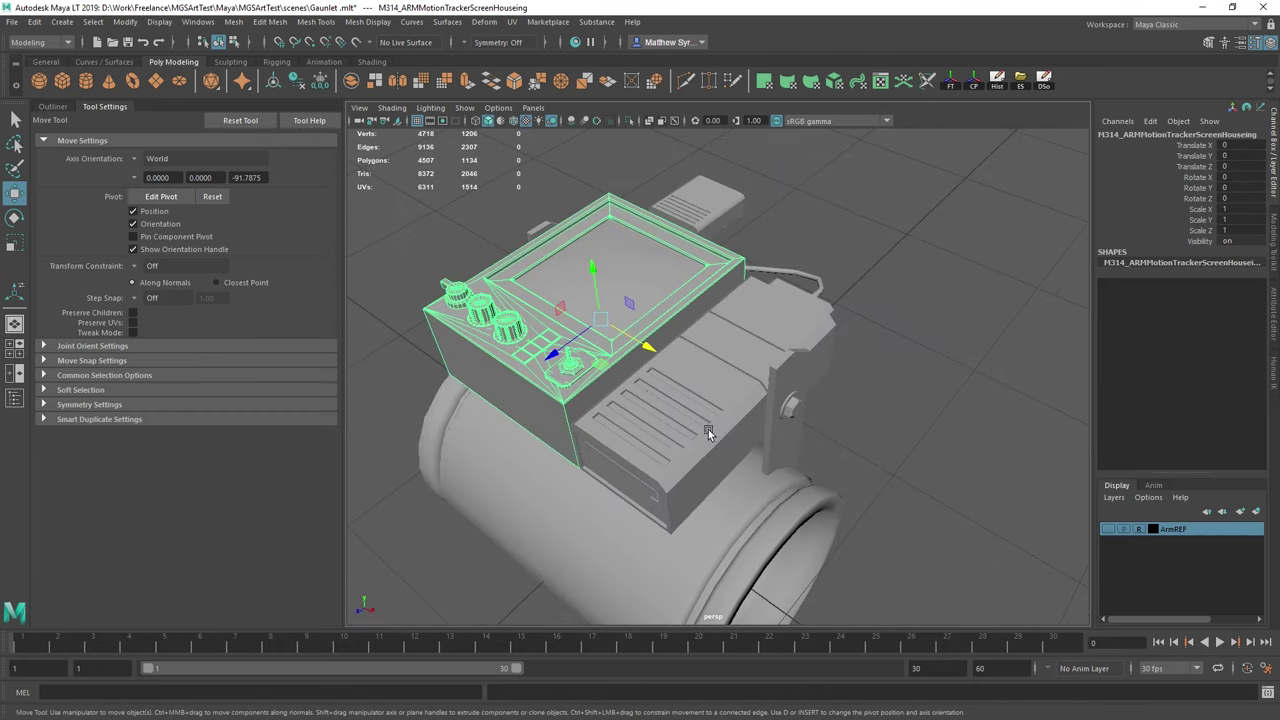